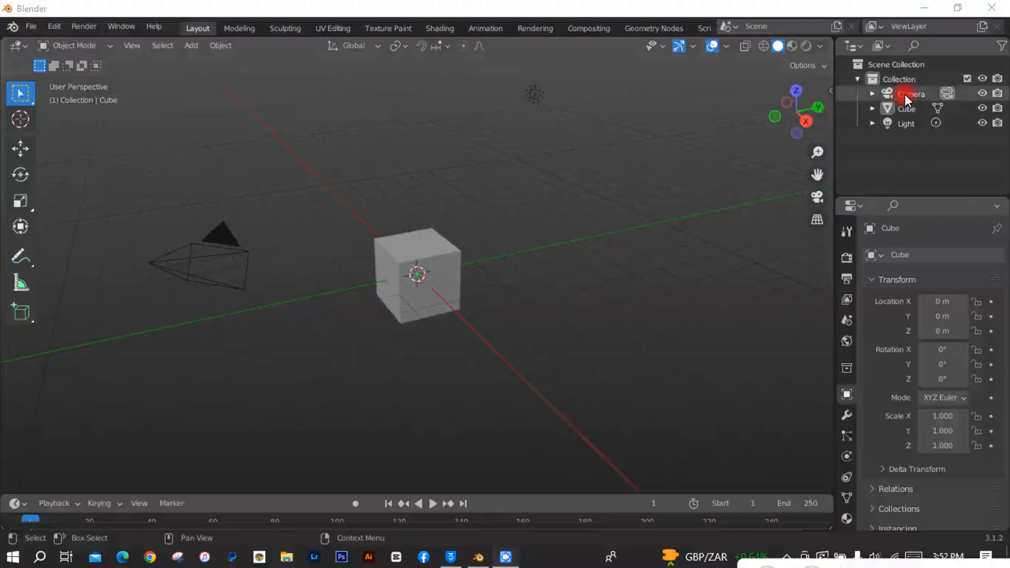
- Delete the default camera, cube and light from the scene
left_click(904, 94)
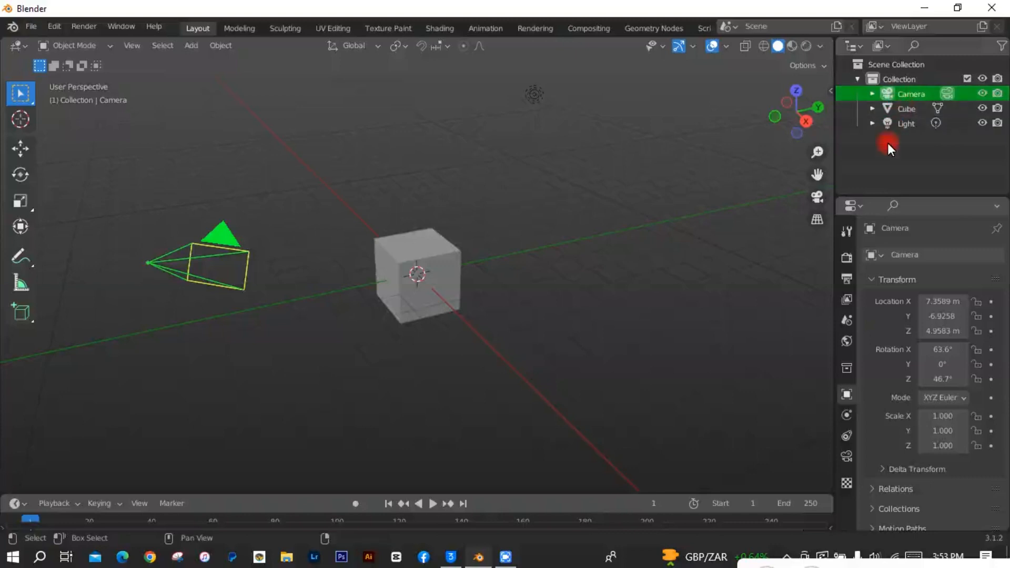
left_click(895, 128, "shift")
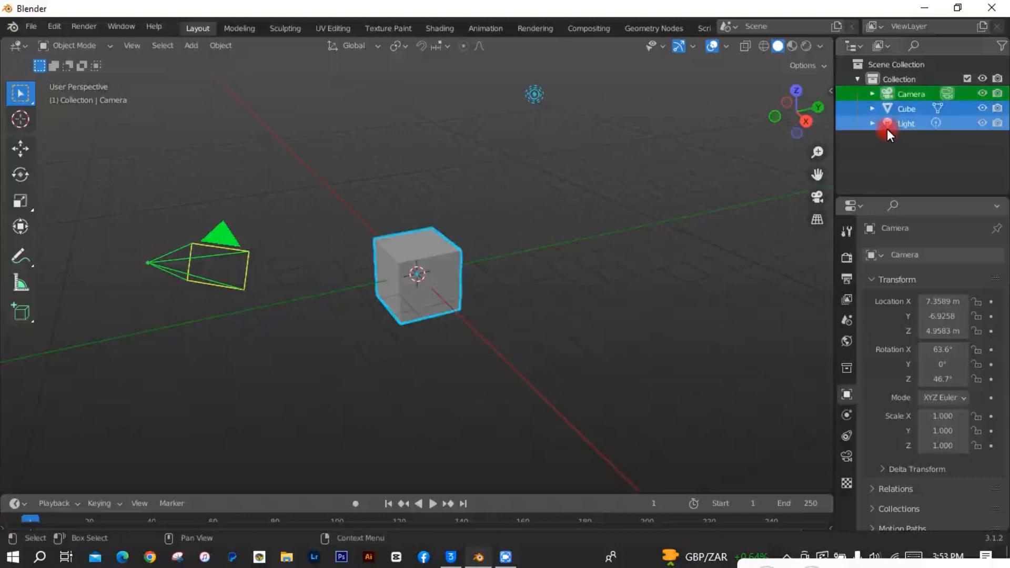
right_click(907, 124)
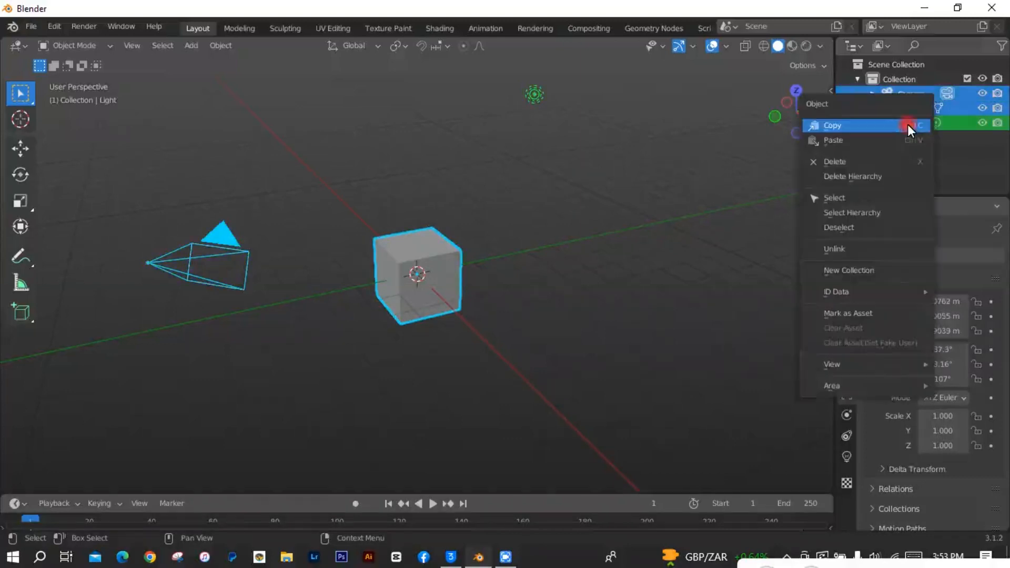
left_click(897, 164)
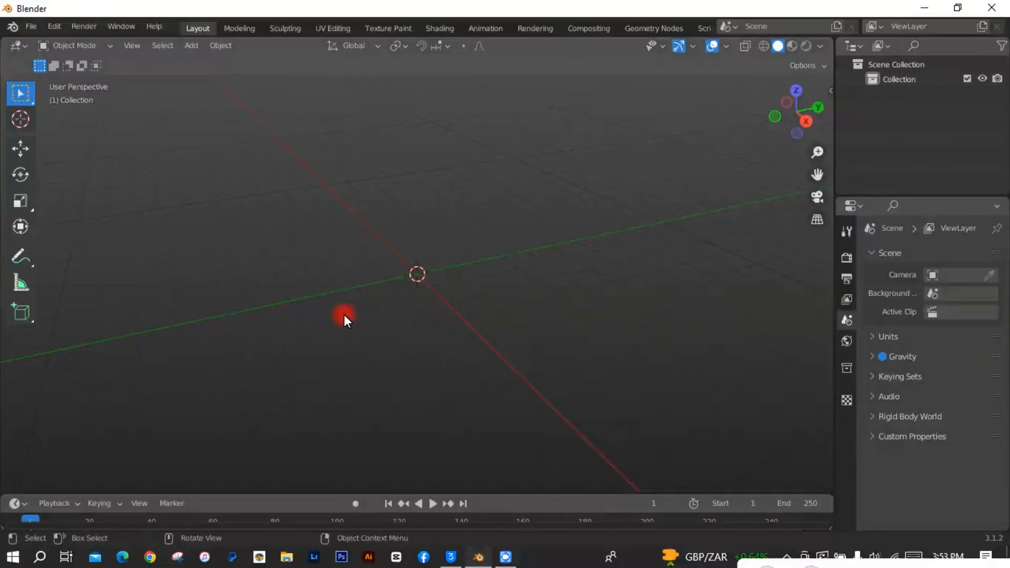
- Add a plane mesh to the empty scene
key("shift+a")
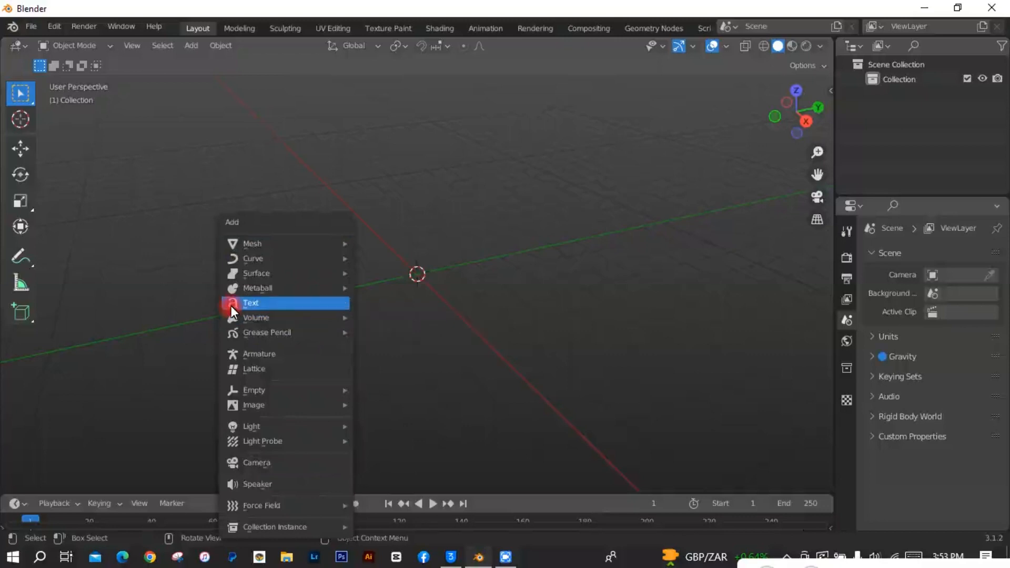
mouse_move(247, 252)
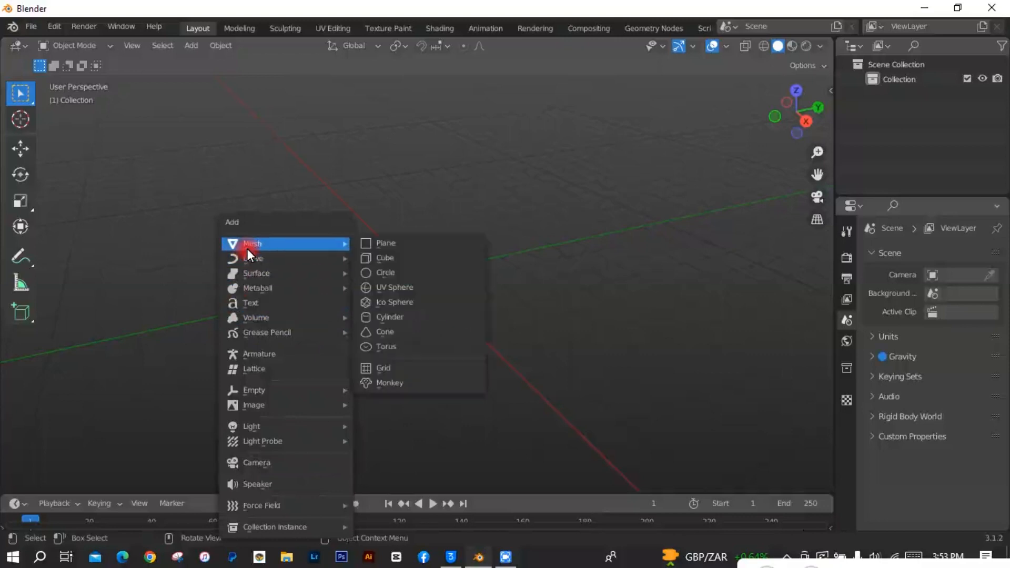
left_click(383, 244)
- Add a Bezier circle curve and move it away from the plane to about X -2.43, Y -4.56, Z 0.76 m
scroll(473, 327, "up", 8)
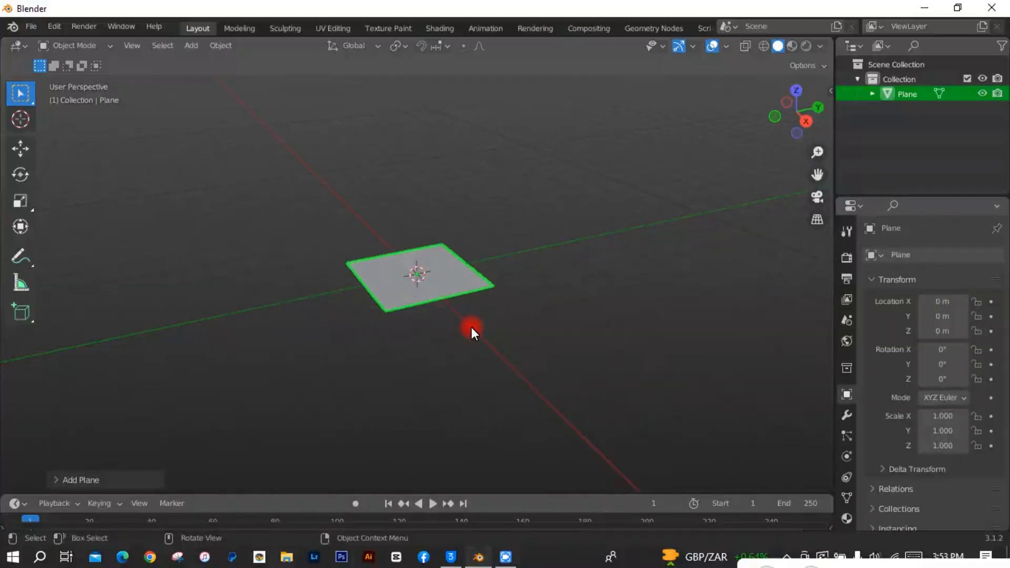
scroll(468, 327, "down", 2)
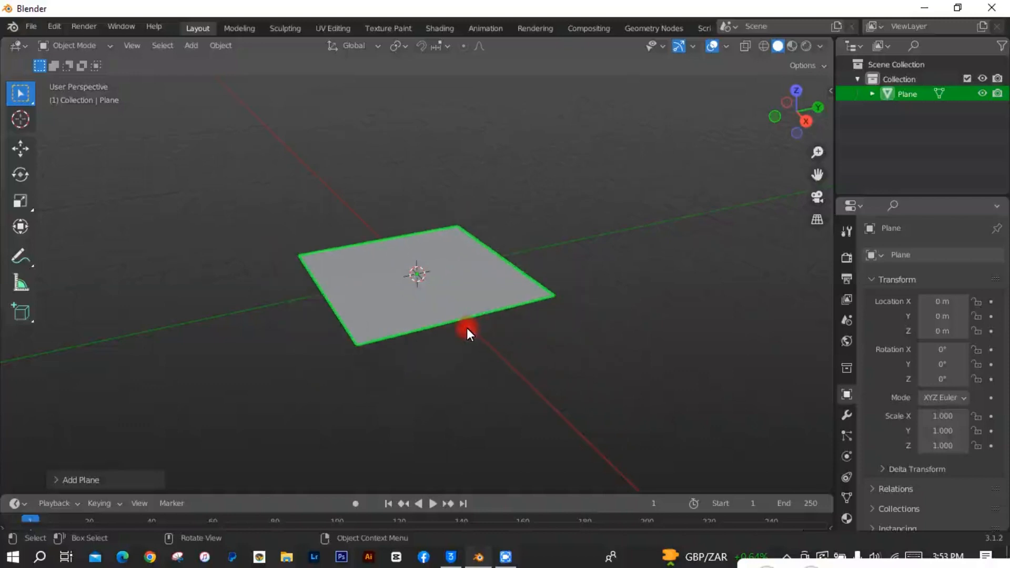
key("shift+a")
mouse_move(466, 327)
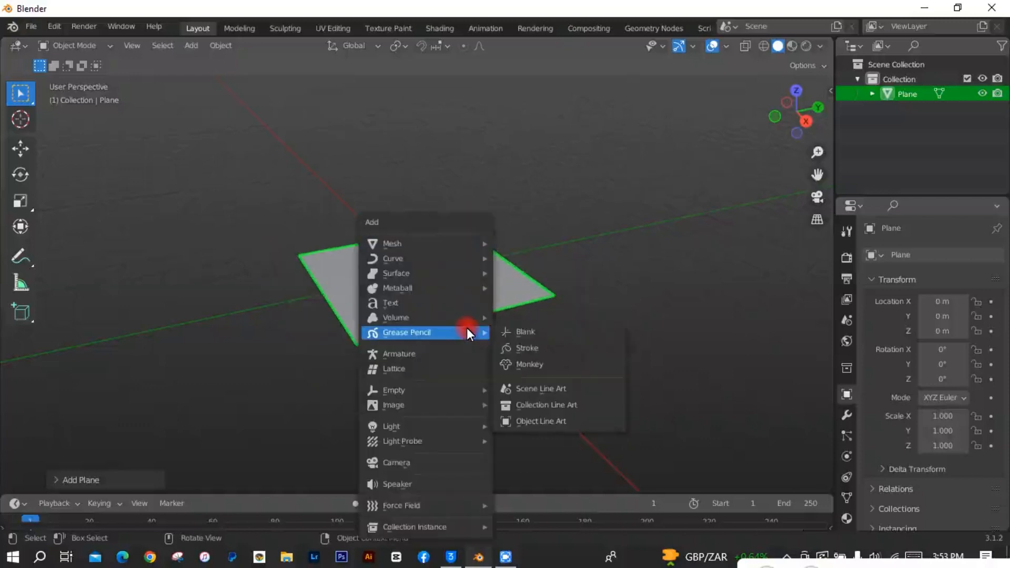
mouse_move(428, 255)
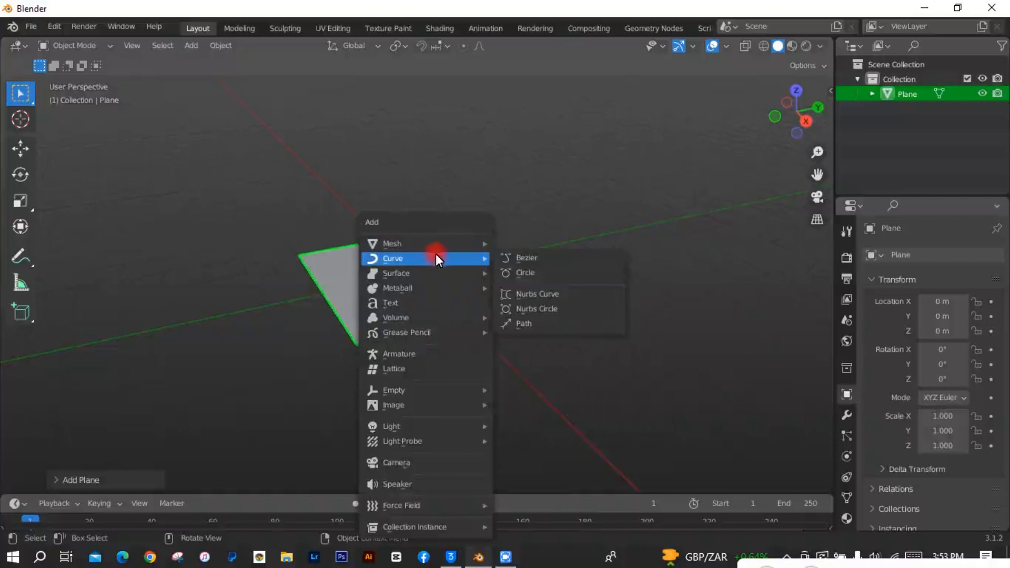
left_click(542, 272)
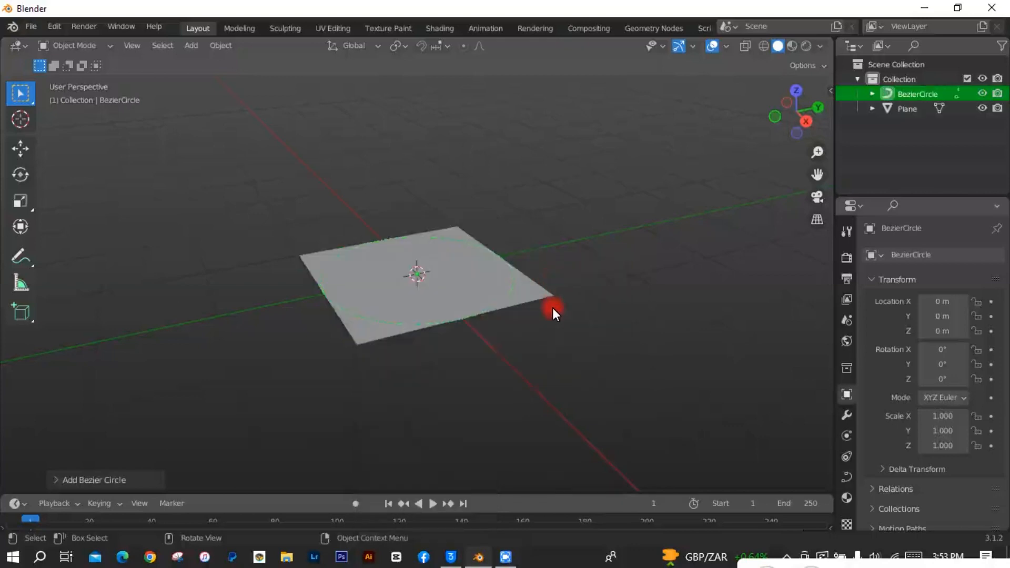
scroll(553, 307, "down", 2)
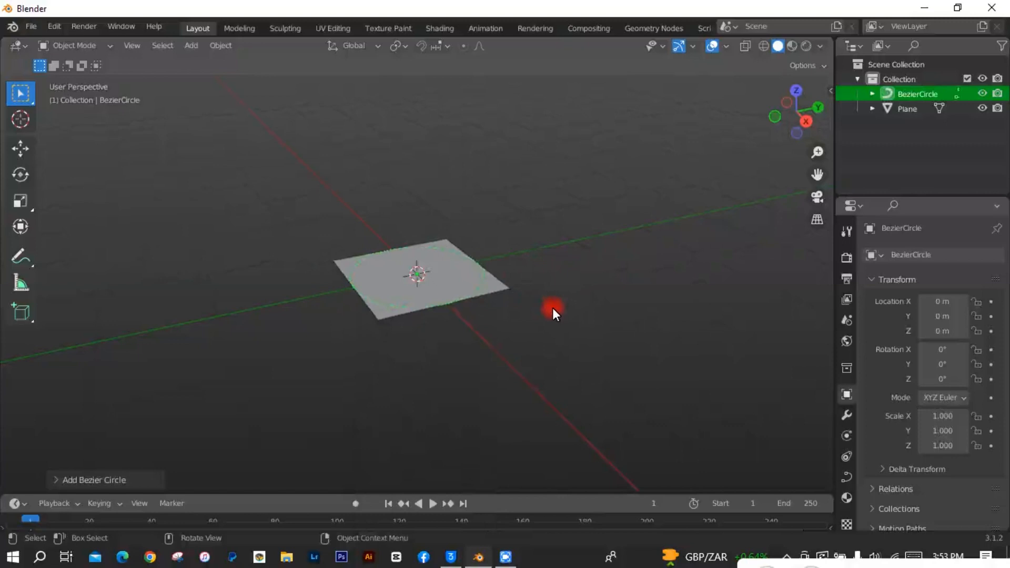
key("g")
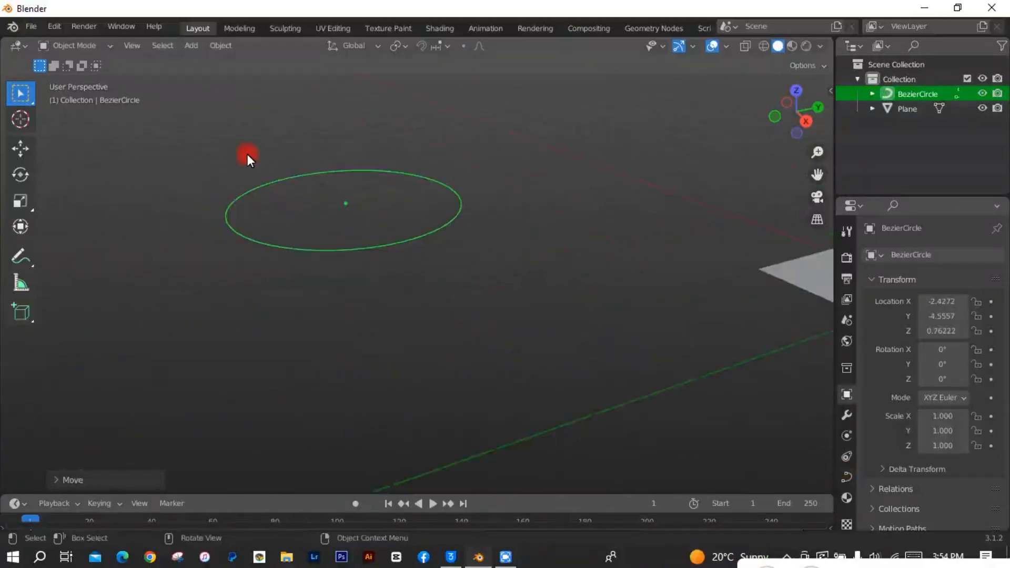
- Set both the preview and render resolution of the Bezier circle to 64
left_click(846, 483)
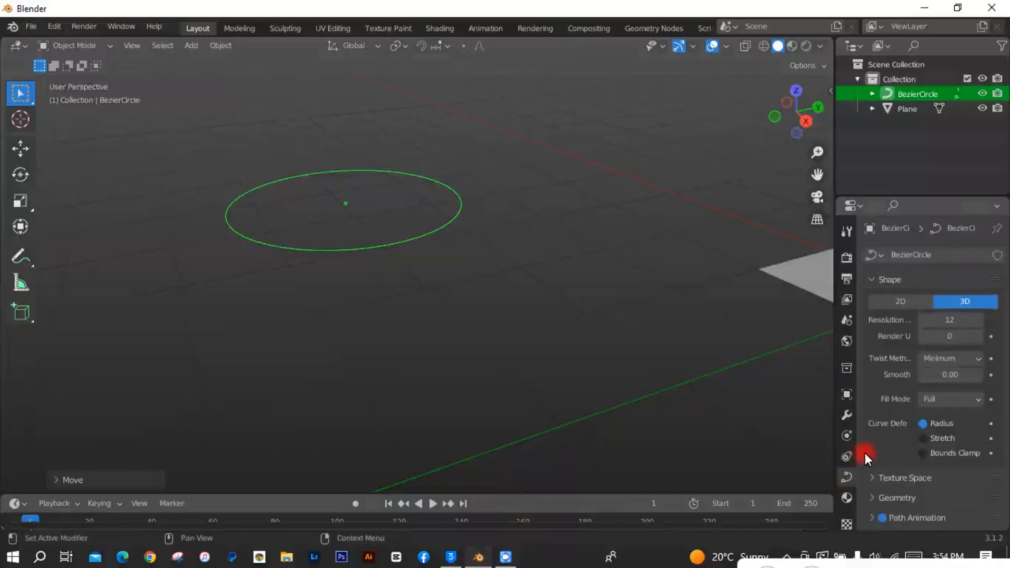
left_click_drag(926, 320, 982, 320)
mouse_move(918, 342)
left_mouse_down()
mouse_move(965, 336)
mouse_move(925, 336)
left_mouse_up()
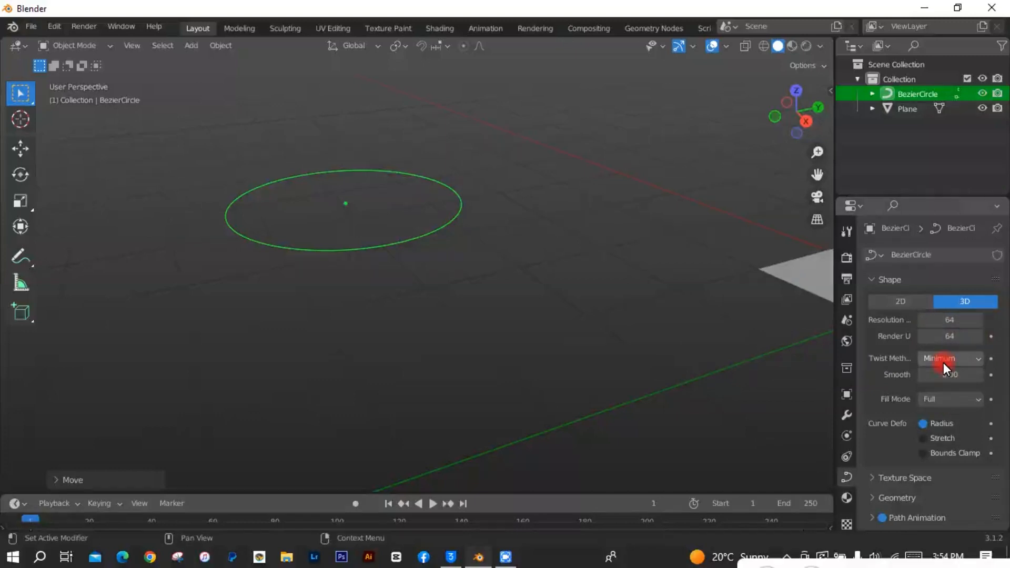
- Give the Bezier circle a round bevel with a depth of 0.063 m
scroll(931, 457, "down", 2)
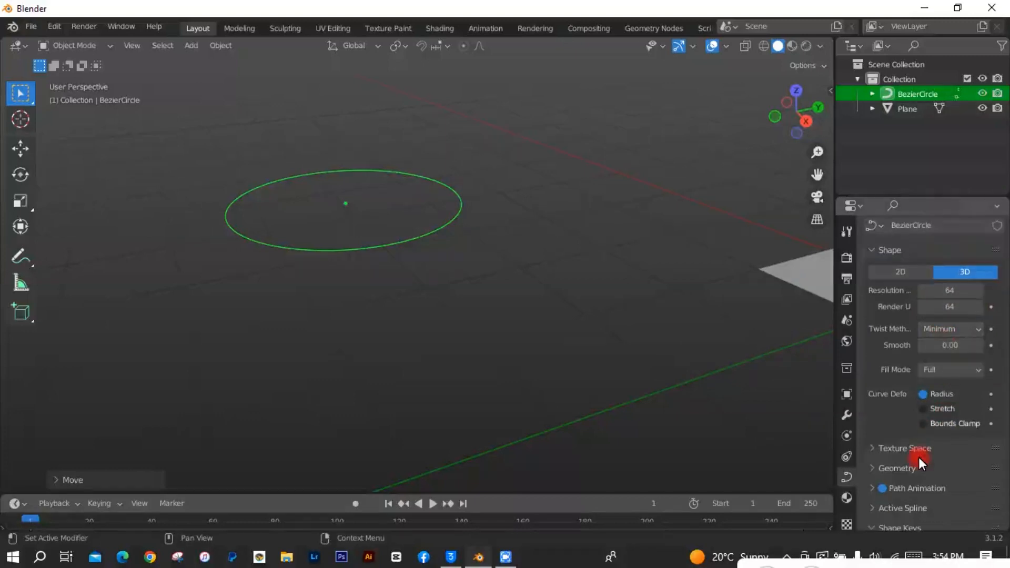
left_click(873, 469)
scroll(902, 461, "down", 8)
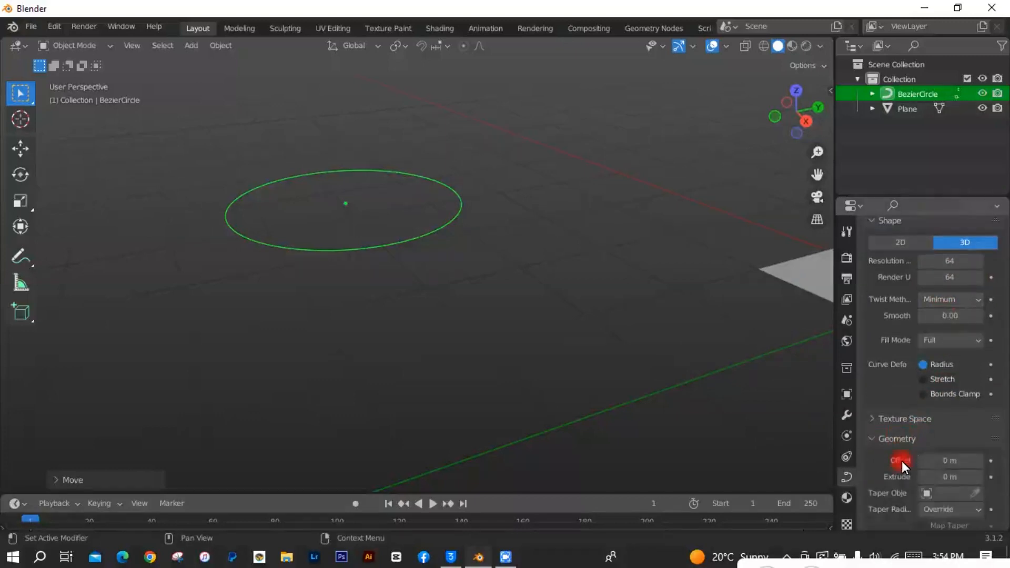
scroll(903, 467, "down", 2)
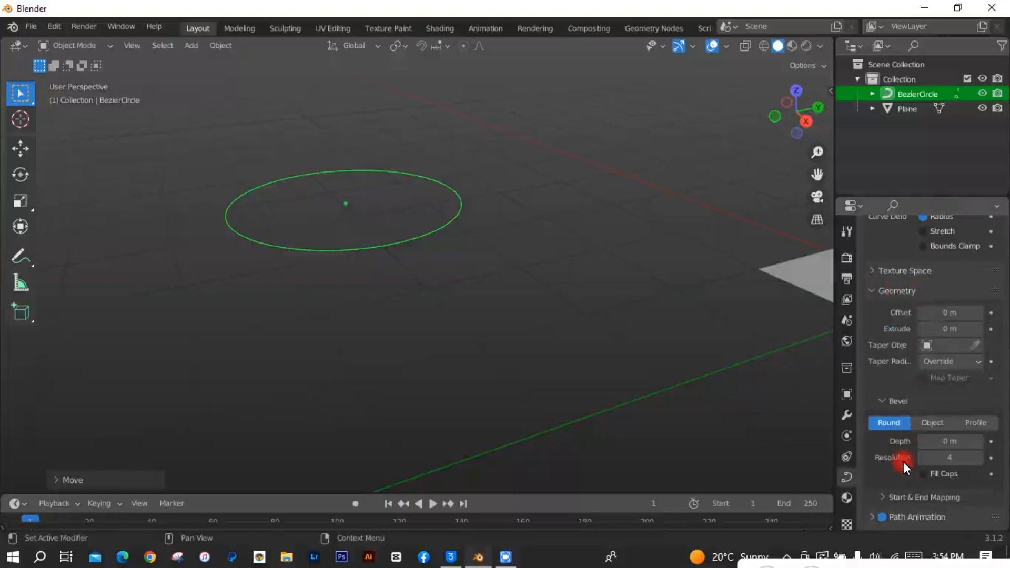
left_click(941, 445)
type("0")
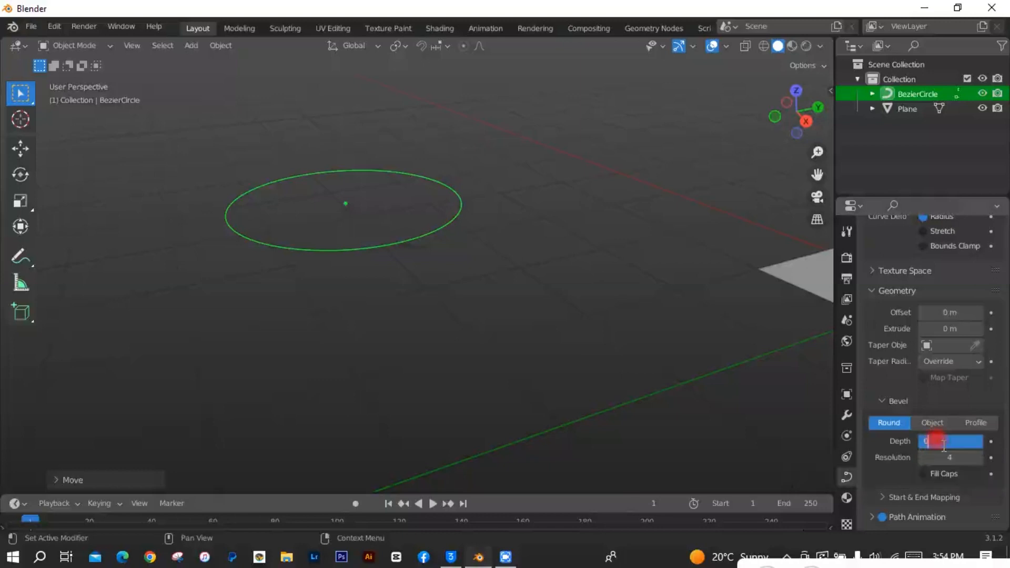
type(".")
type("005")
key("Return")
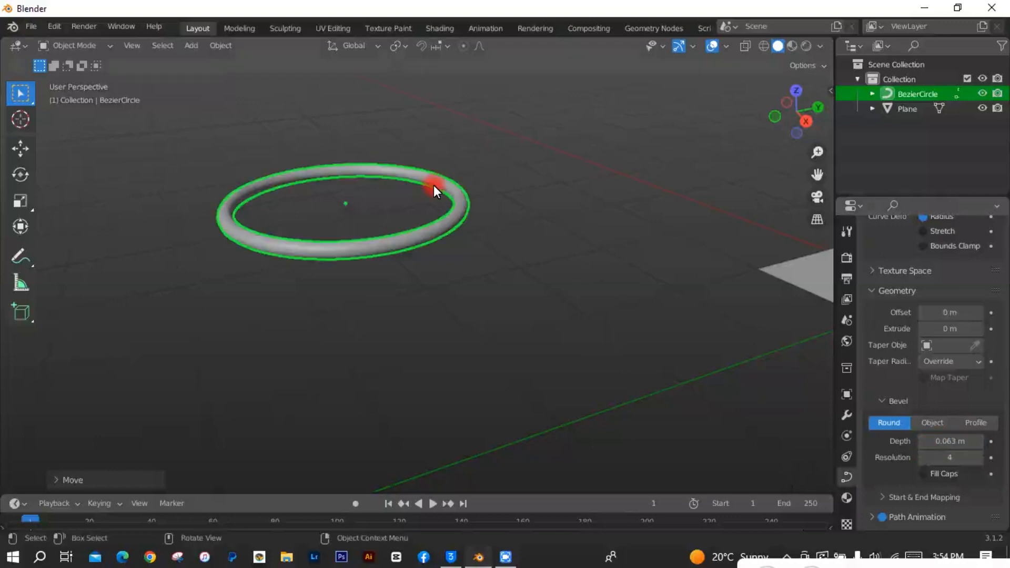
- Select the plane and create a new geometry node tree for it in the Geometry Nodes workspace
scroll(367, 214, "up", 1)
scroll(407, 198, "down", 2)
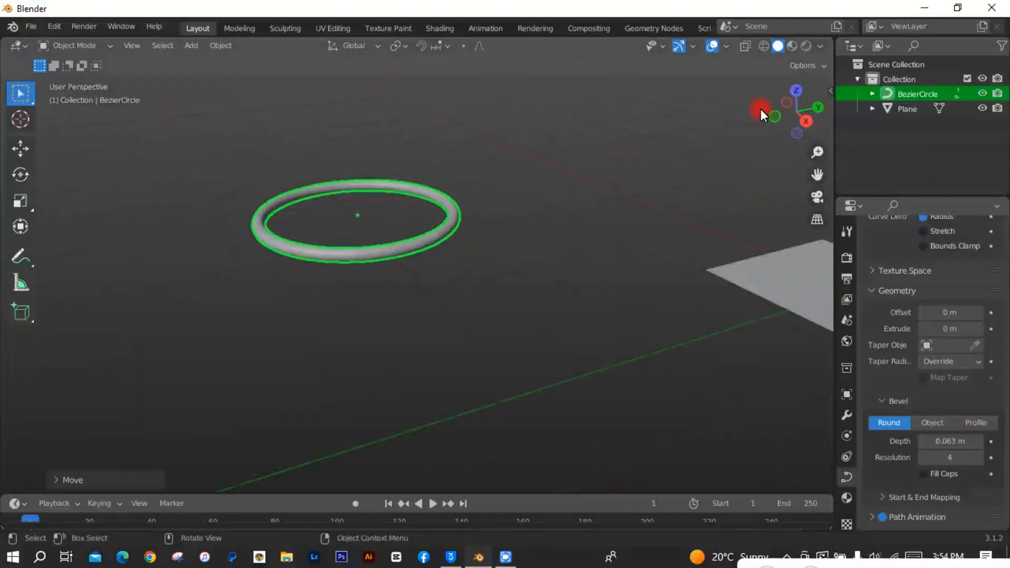
left_click_drag(812, 128, 807, 181)
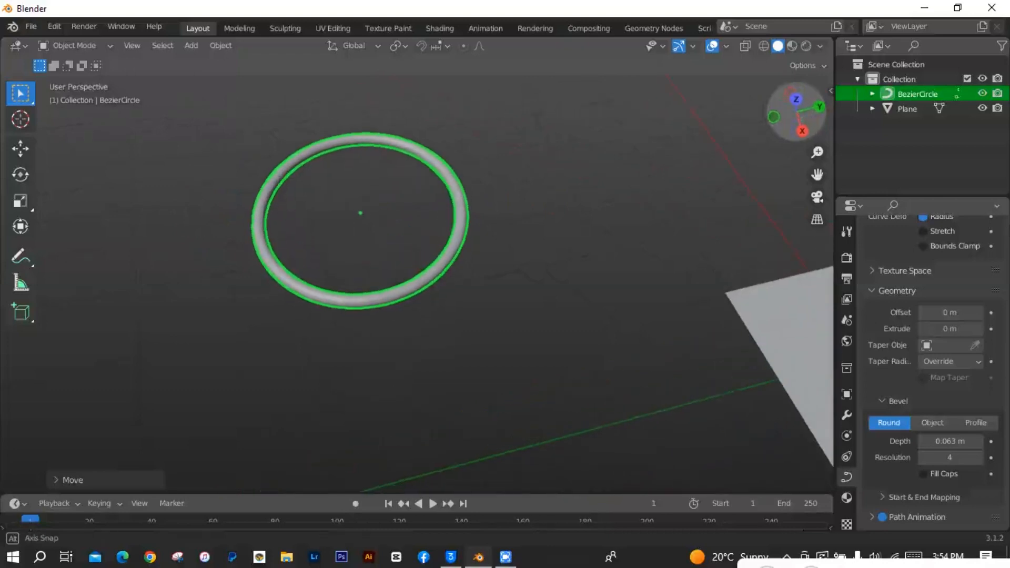
left_click(797, 125)
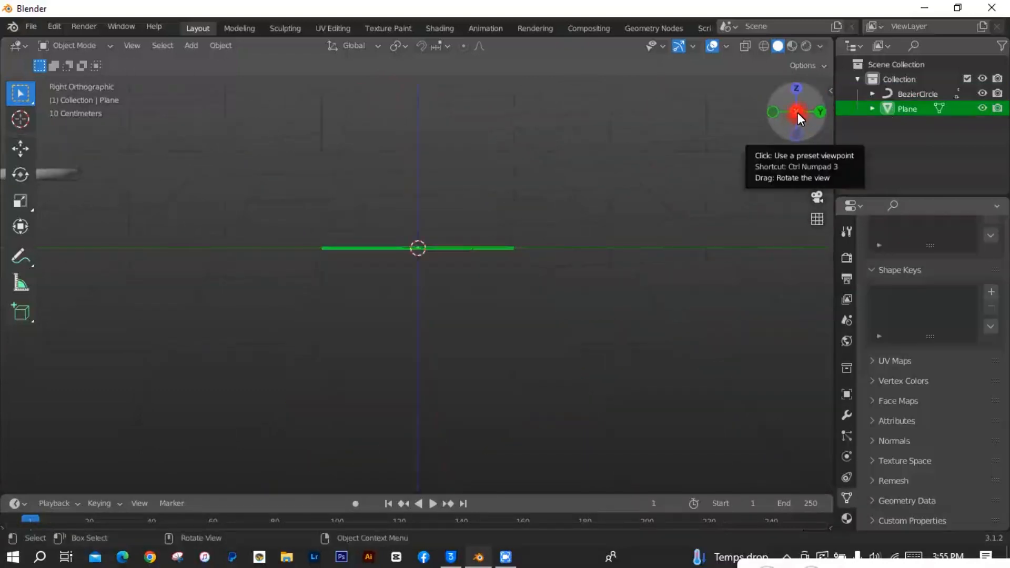
left_click_drag(797, 112, 800, 156)
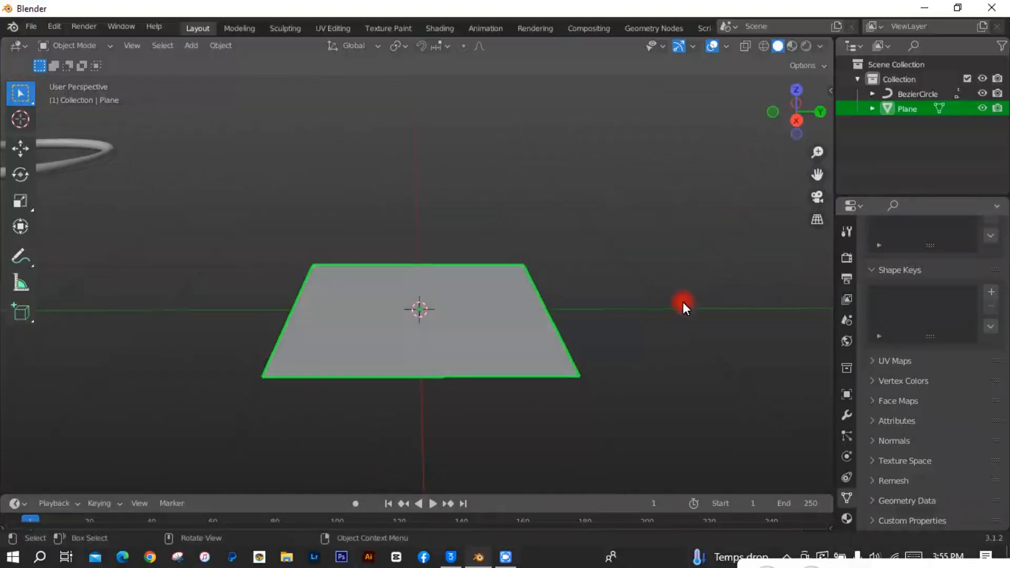
left_click(656, 28)
left_click_drag(349, 157, 7, 167)
left_click(415, 307)
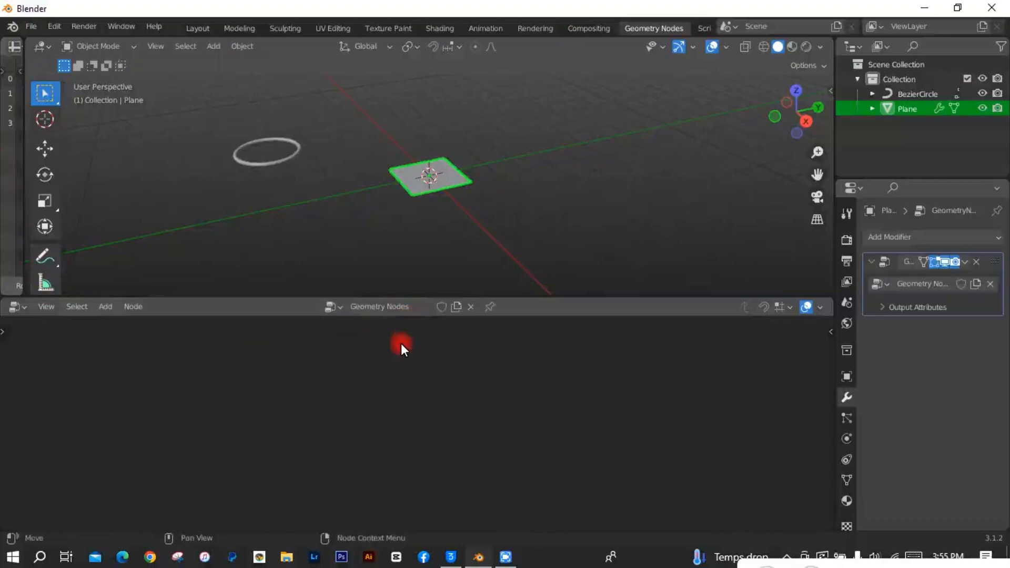
- Delete the Group Input node from the plane's geometry node tree
scroll(326, 471, "up", 4)
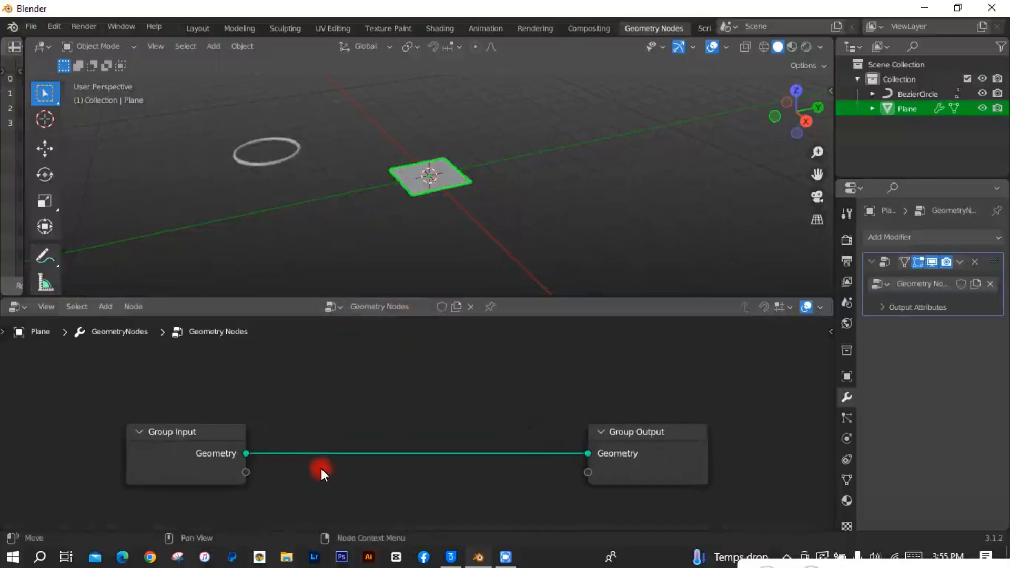
scroll(322, 471, "up", 2)
middle_click_drag(282, 388, 485, 389)
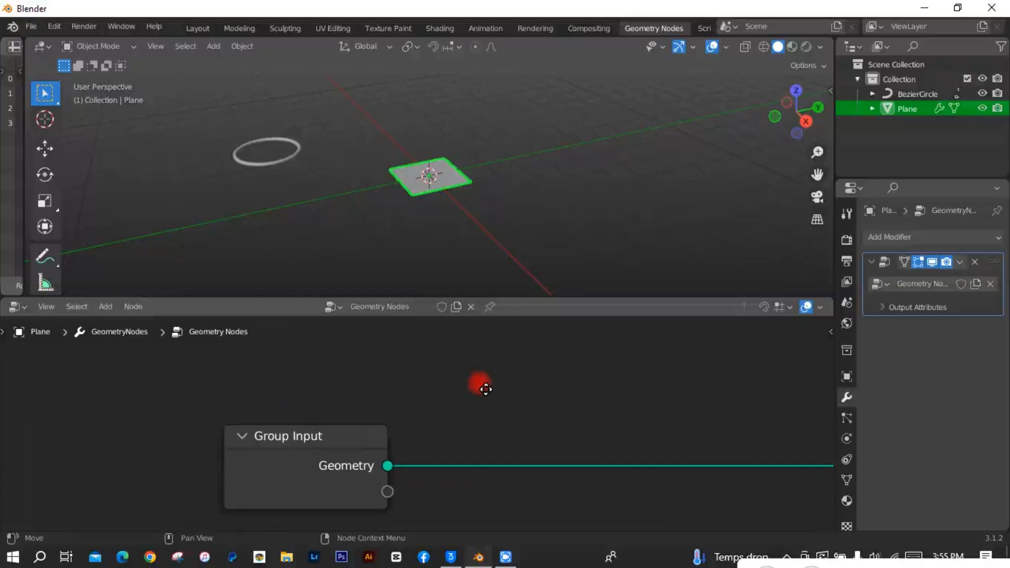
left_click(337, 436)
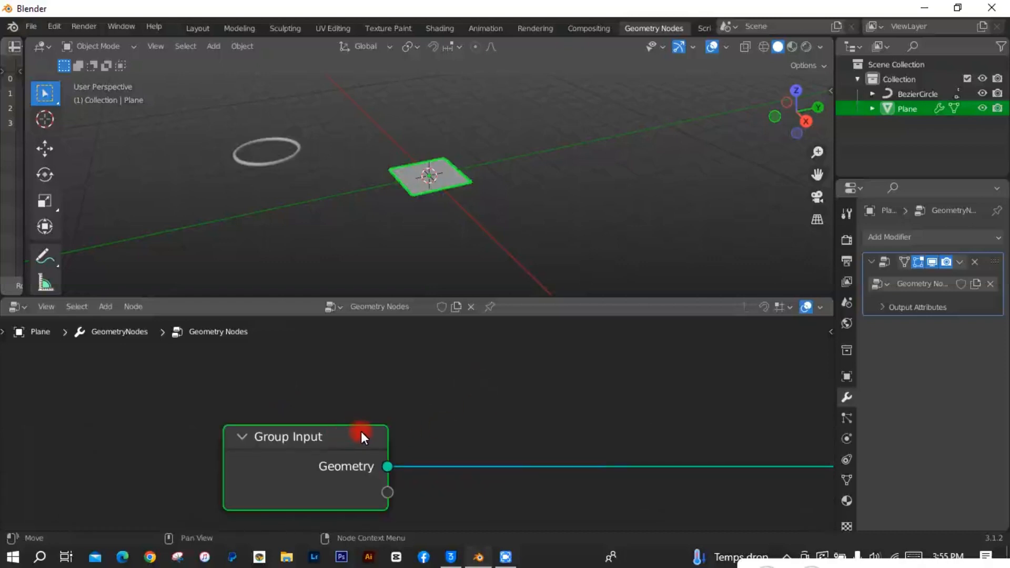
right_click(361, 432)
left_click(311, 363)
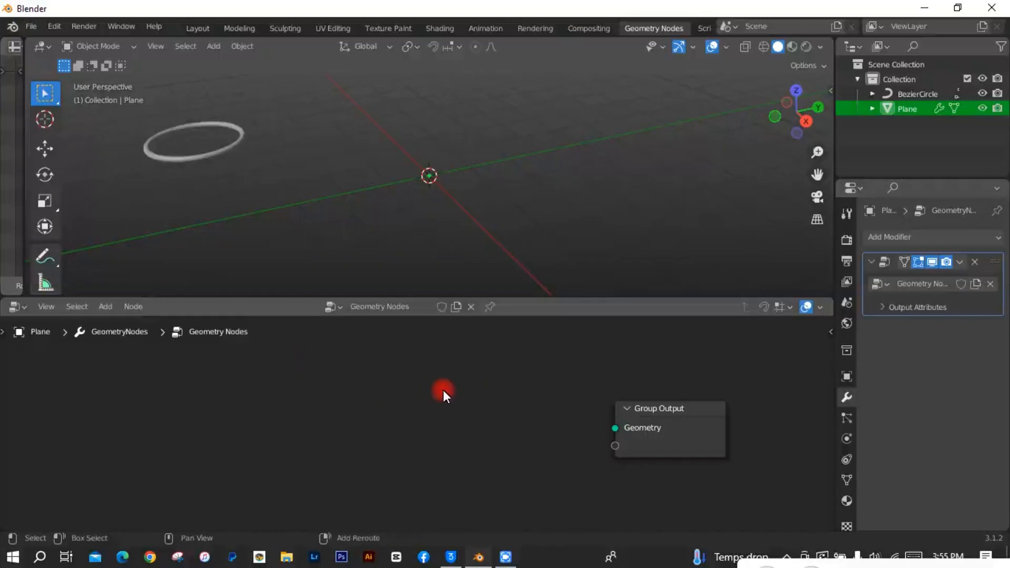
- Add a Mesh Line node and connect its Mesh output to the Group Output's Geometry input
key("shift+a")
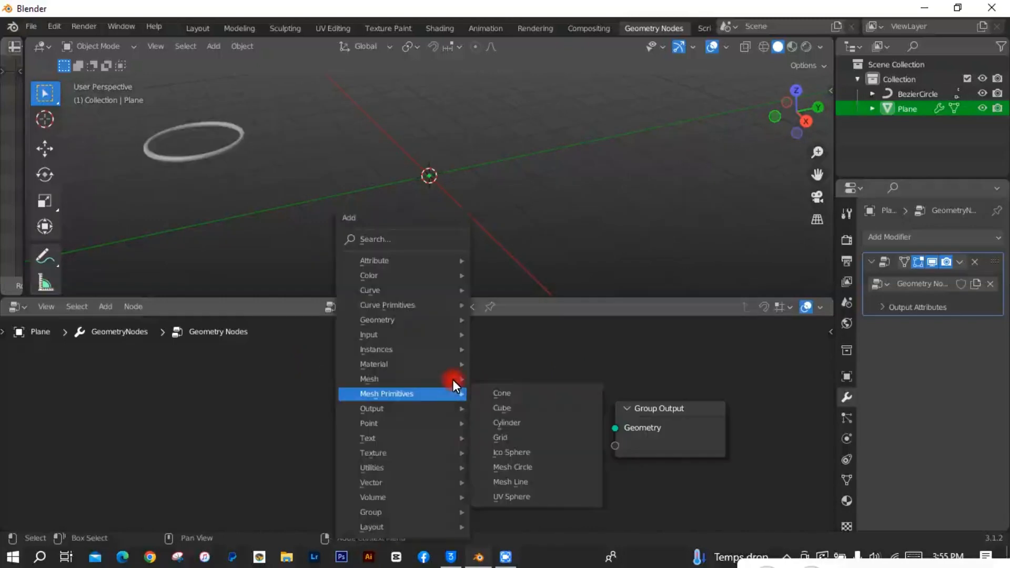
left_click(410, 235)
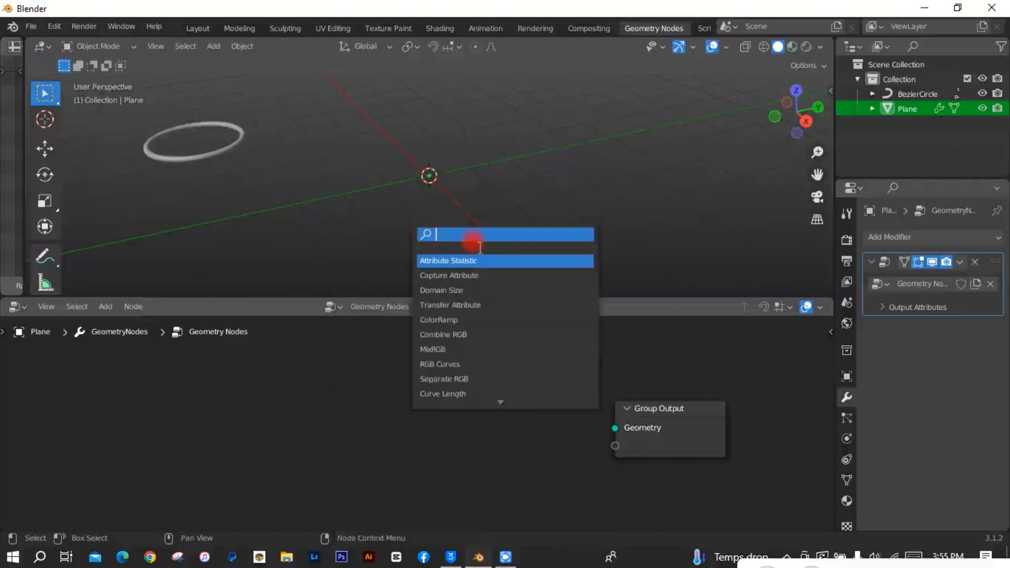
type("mesh")
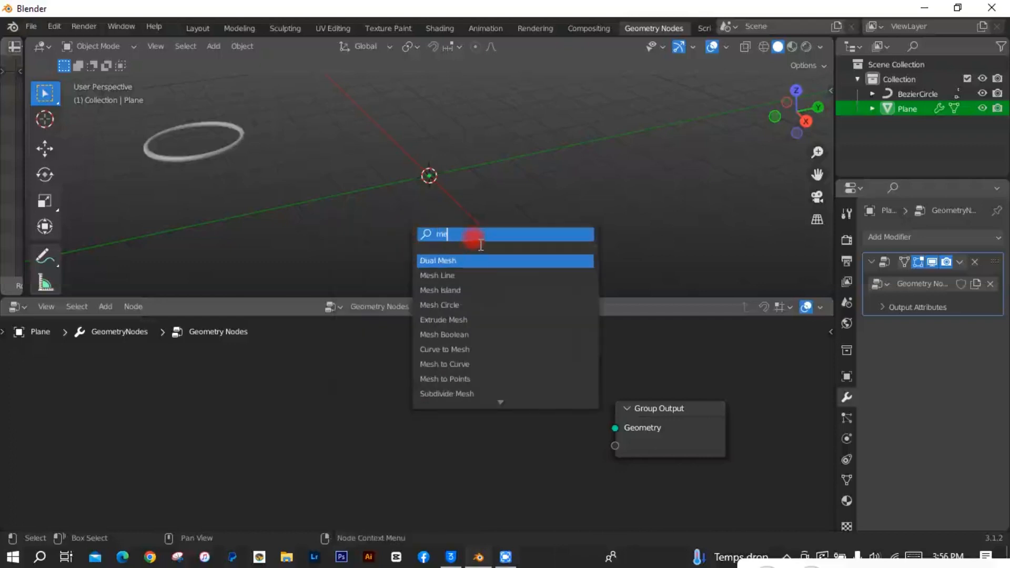
left_click(442, 274)
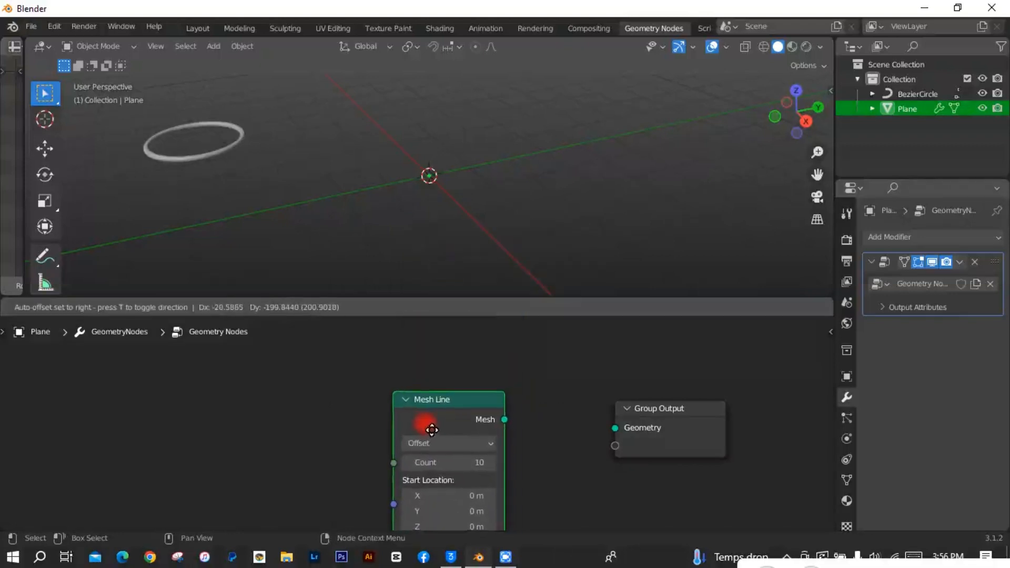
left_click(431, 430)
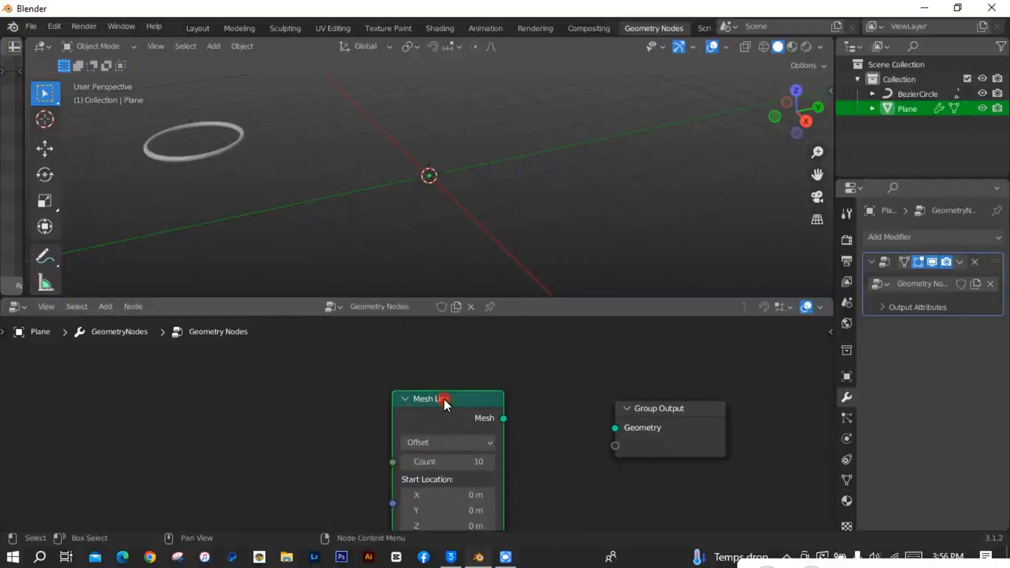
left_click_drag(444, 399, 304, 388)
left_click_drag(363, 406, 614, 429)
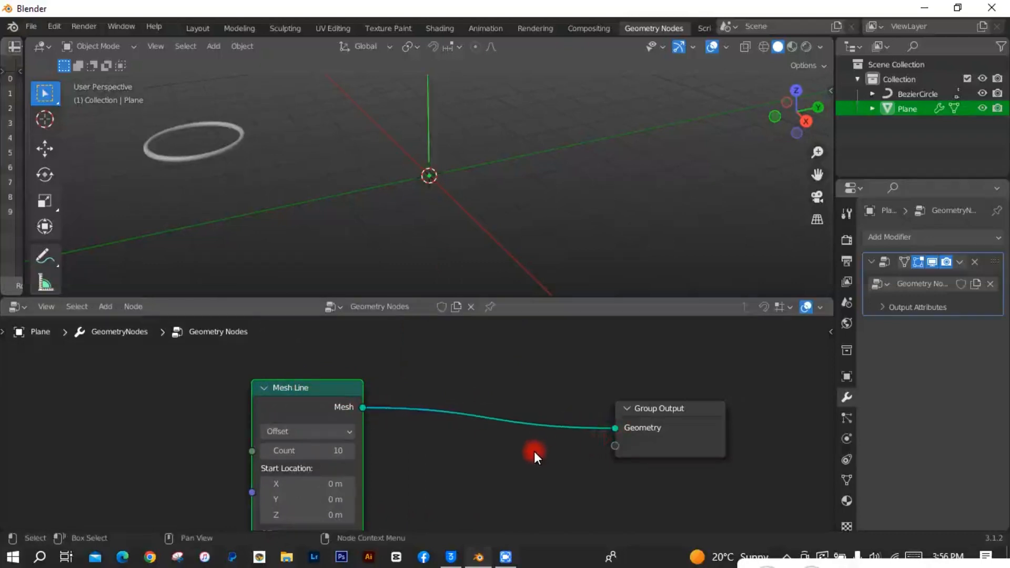
- Add an Instance on Points node on the link between the Mesh Line and Group Output nodes
key("shift+a")
left_click(434, 236)
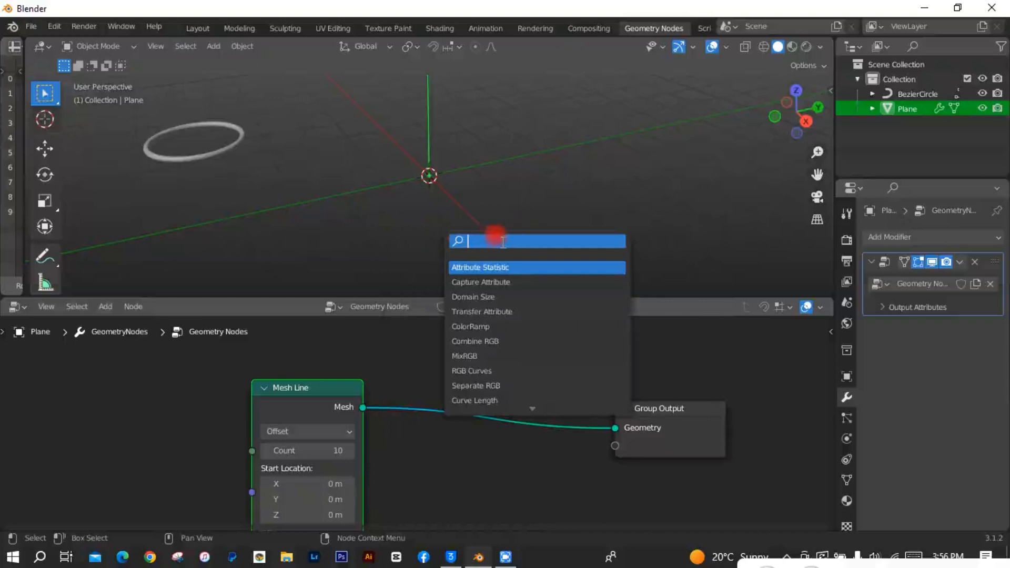
type("ins")
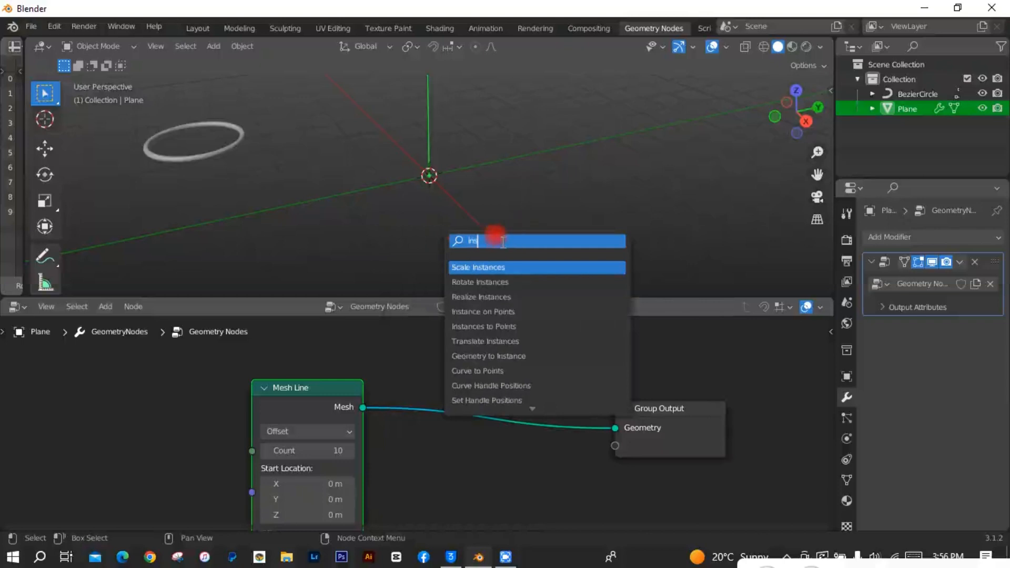
left_click(551, 312)
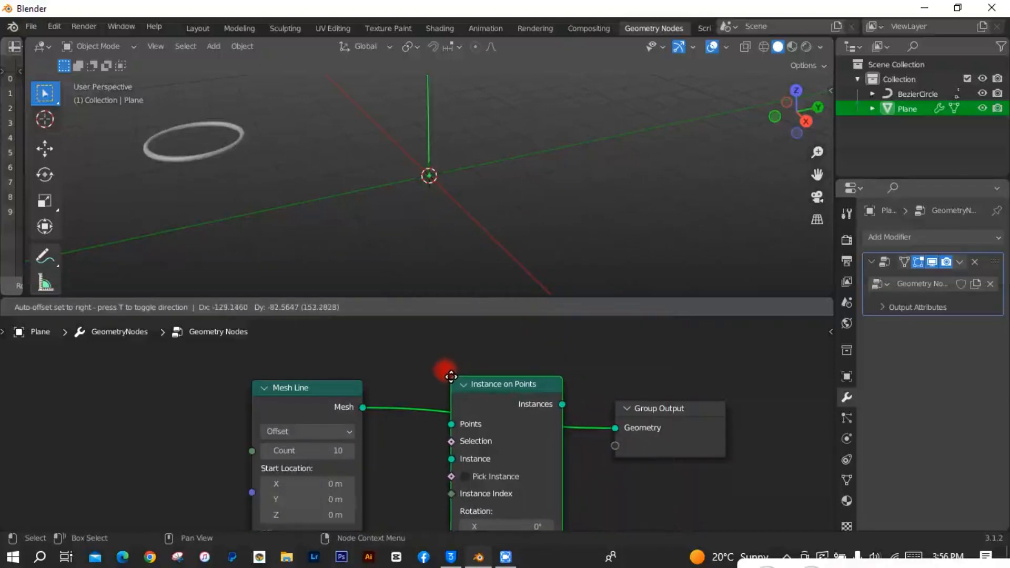
left_click(451, 377)
key("Home")
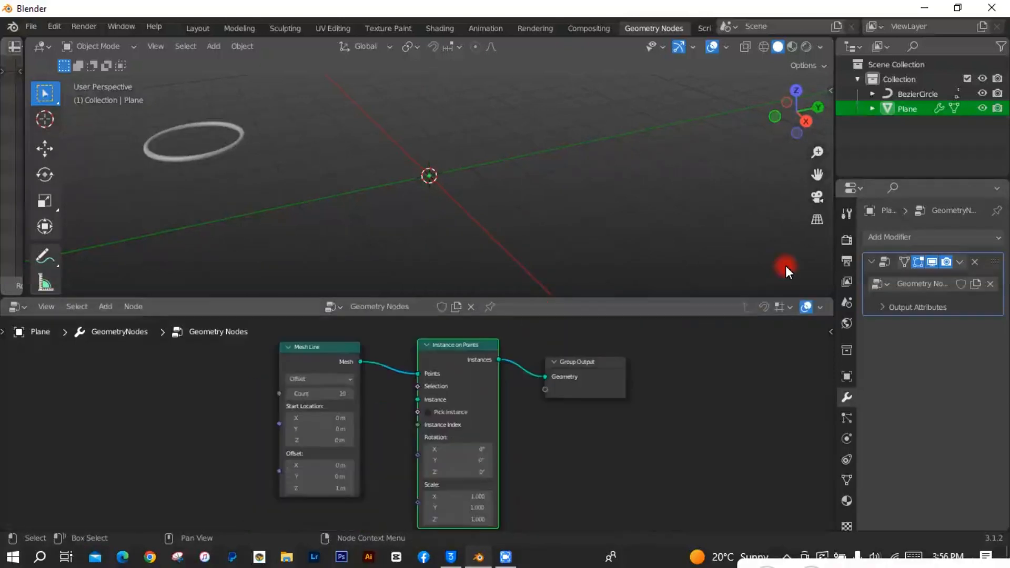
- Bring the BezierCircle into the node tree as an Object Info node and connect its Geometry to the Instance input of Instance on Points
left_click_drag(728, 241, 159, 436)
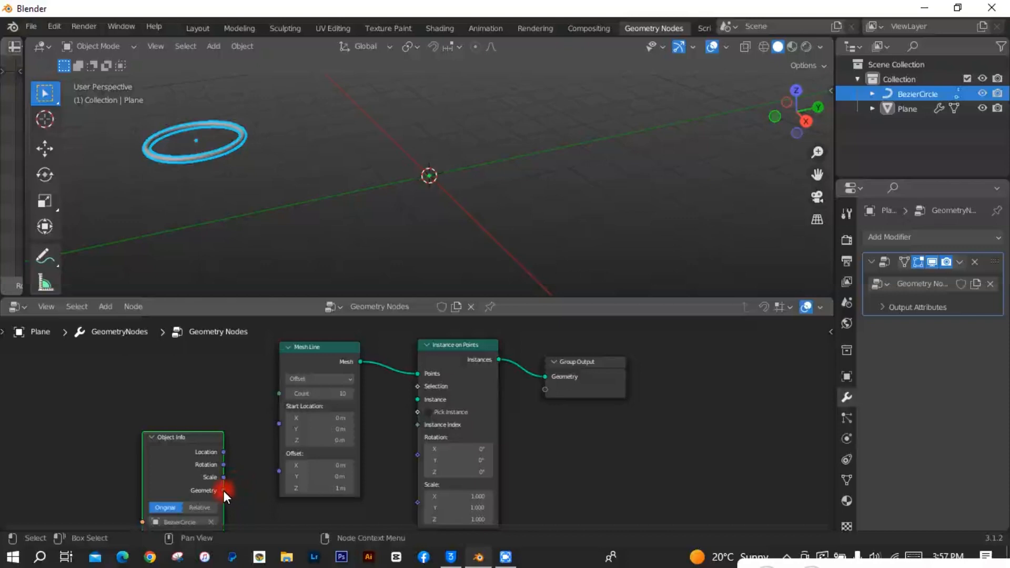
left_click_drag(224, 489, 412, 399)
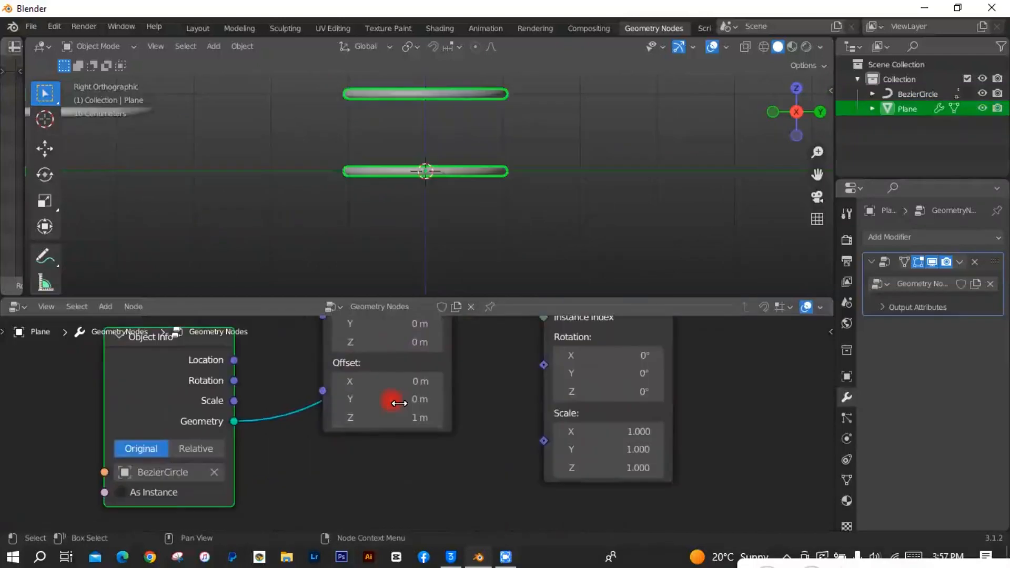
- Set the Mesh Line node's Z offset to 0.14 m
scroll(412, 389, "up", 2)
middle_click_drag(500, 366, 505, 460)
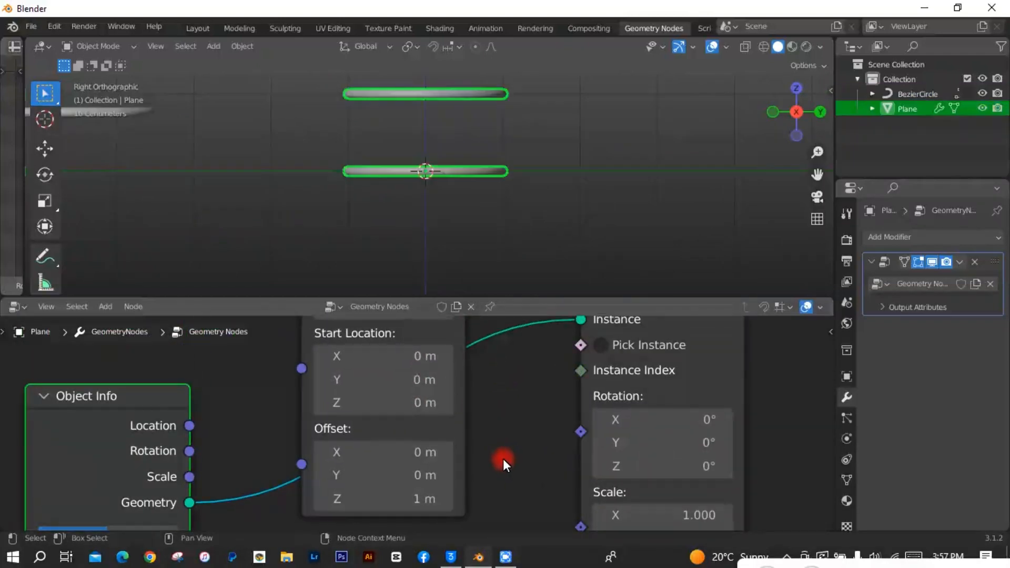
left_click_drag(411, 498, 411, 498)
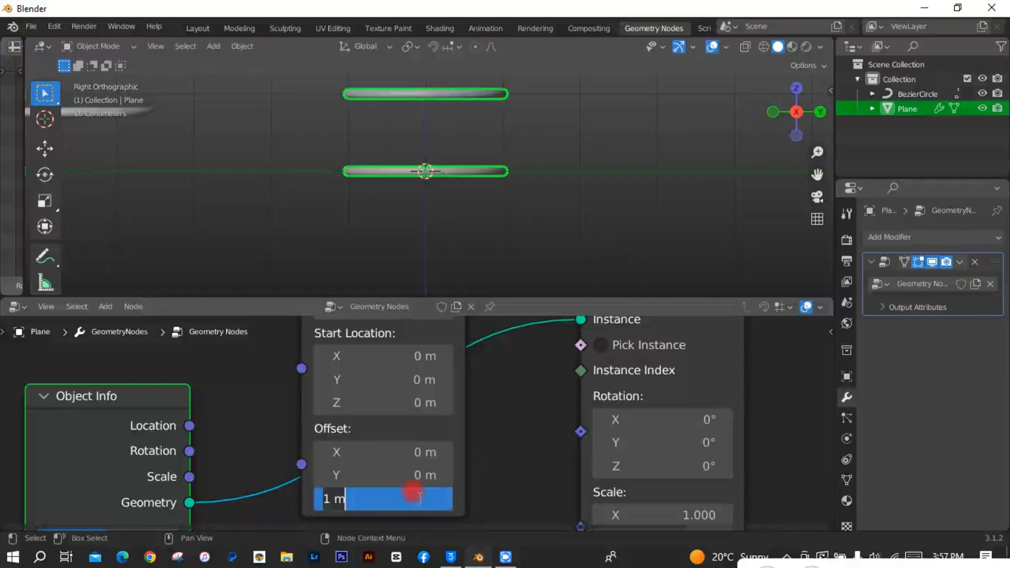
type("0.14")
key("Return")
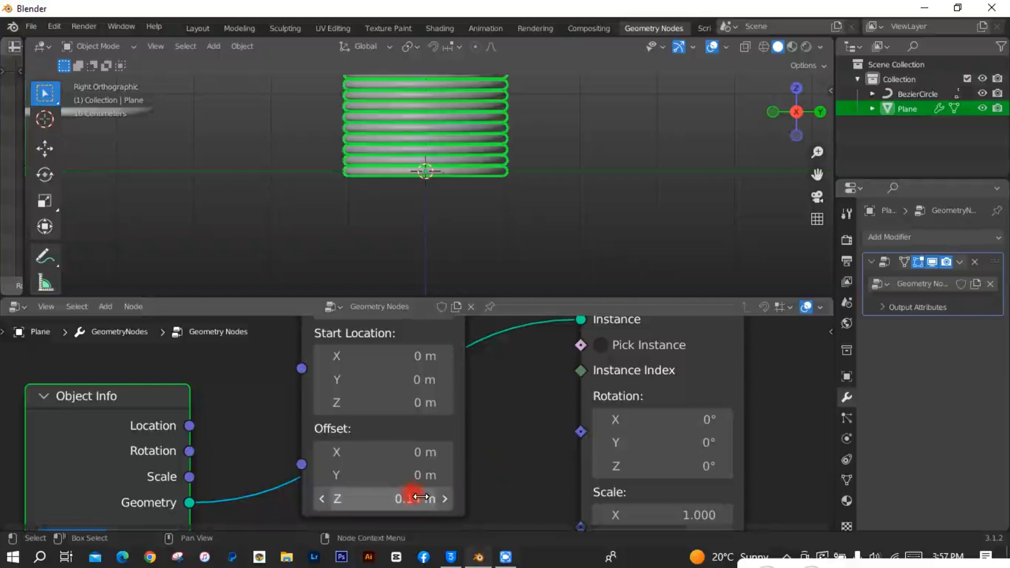
- Set the Mesh Line node's count to 35 and its start location Z to -2.1 m
middle_click_drag(527, 345, 513, 502)
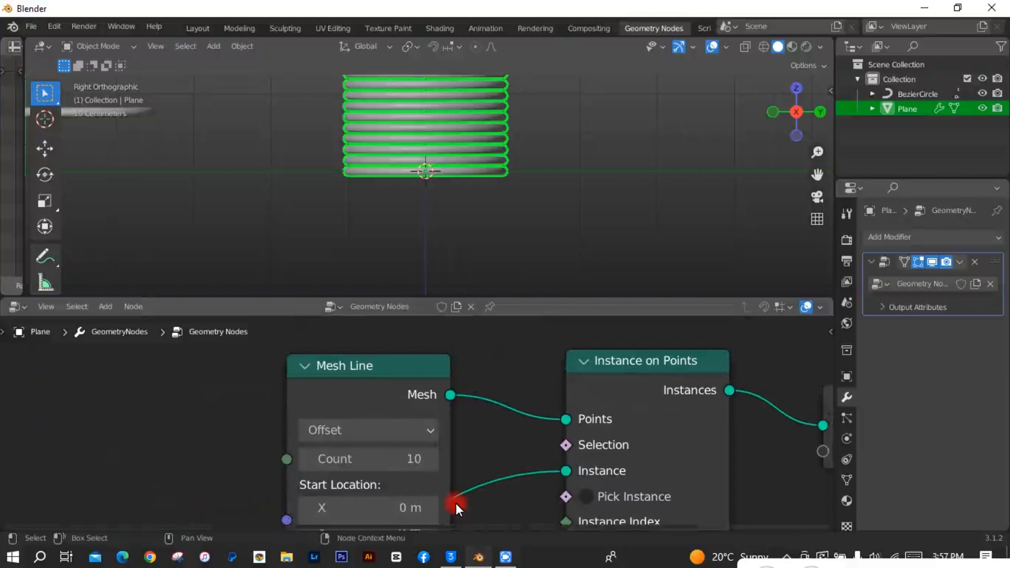
left_click(413, 462)
key("BackSpace")
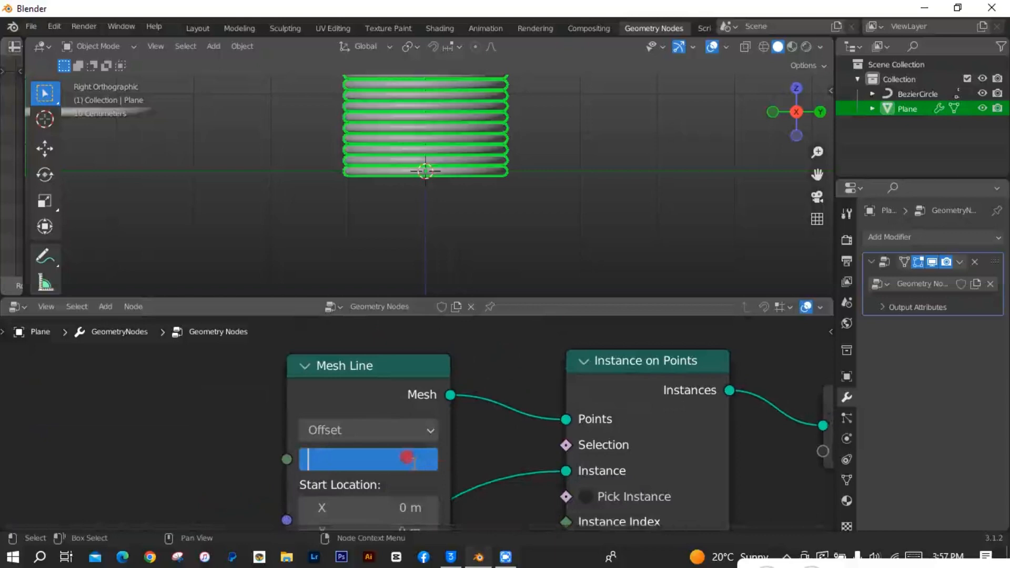
type("35")
key("Return")
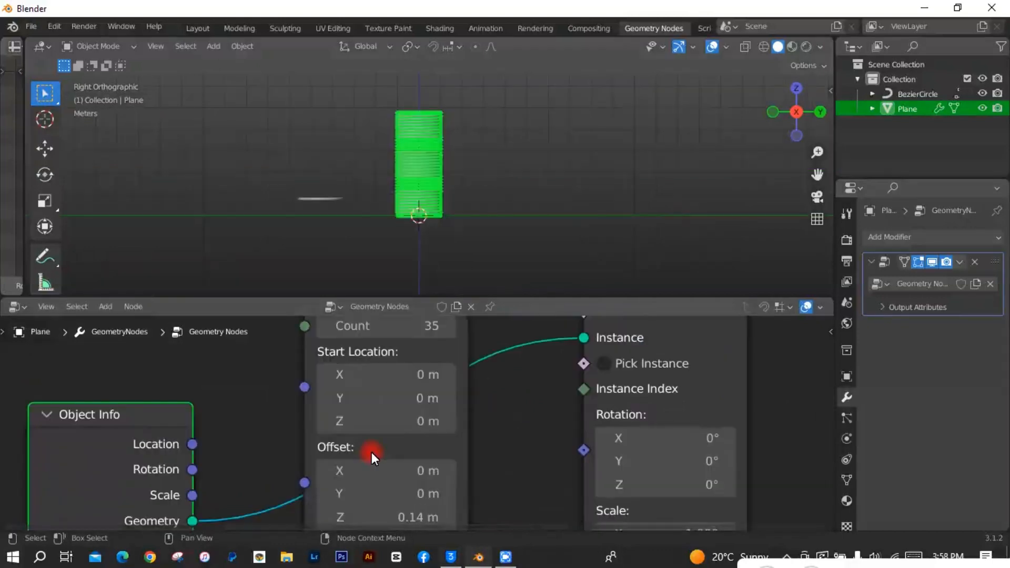
left_click(388, 421)
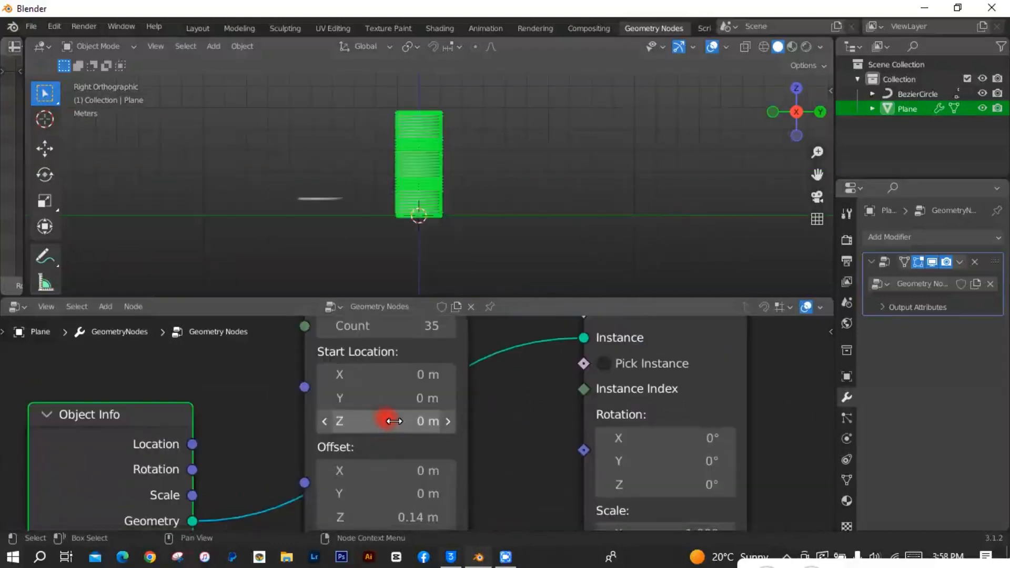
left_click_drag(387, 421, 354, 420)
- Add a Map Range node below the Mesh Line and connect its Result to the Scale input of Instance on Points
scroll(677, 420, "down", 2)
key("shift+a")
mouse_move(677, 419)
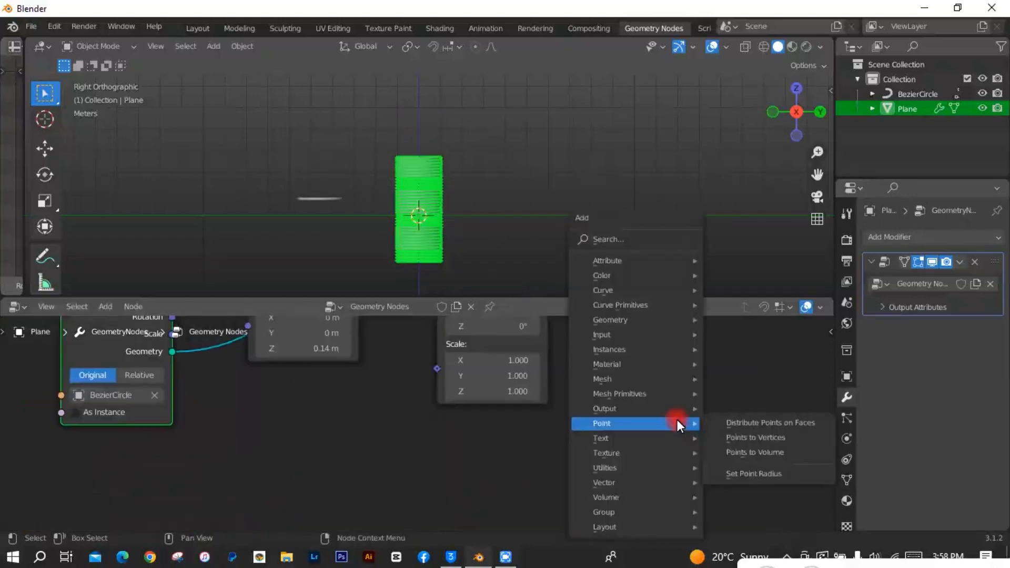
left_click(605, 242)
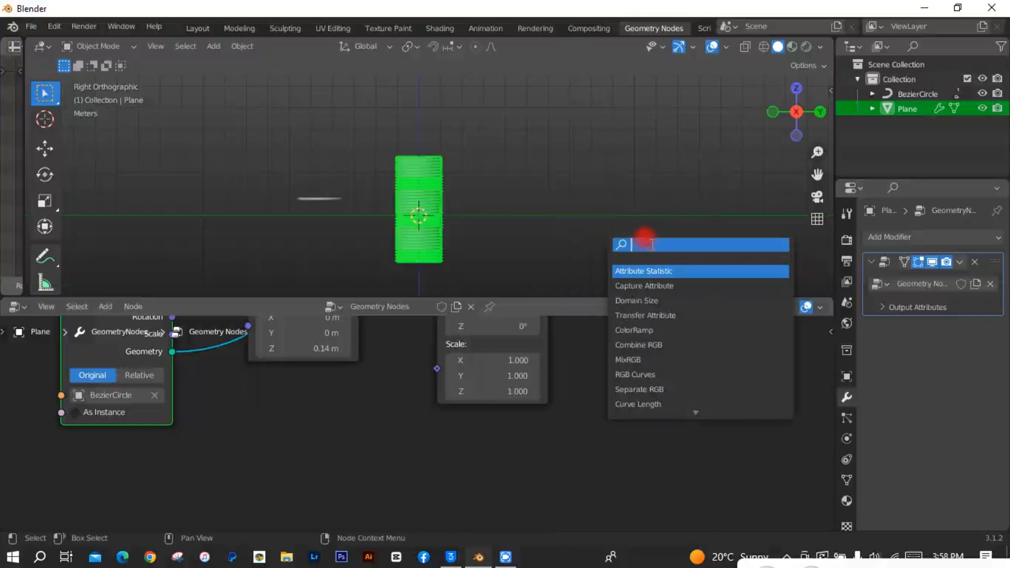
type("ma")
type("p")
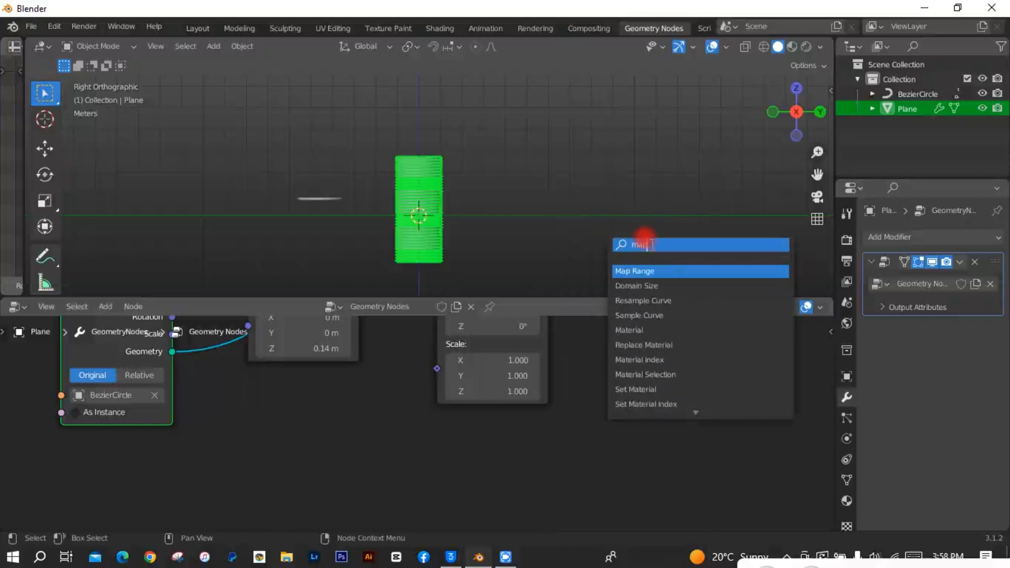
left_click(700, 271)
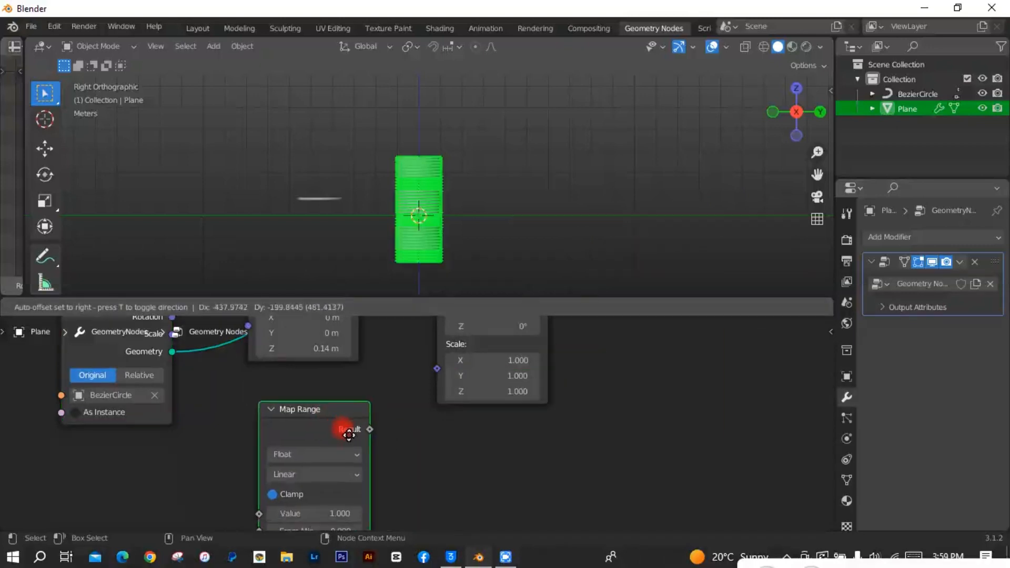
left_click(349, 462)
left_click_drag(368, 457, 428, 374)
- Add a Gradient Texture node beside the Map Range node and set its gradient type to Spherical
scroll(441, 428, "down", 2)
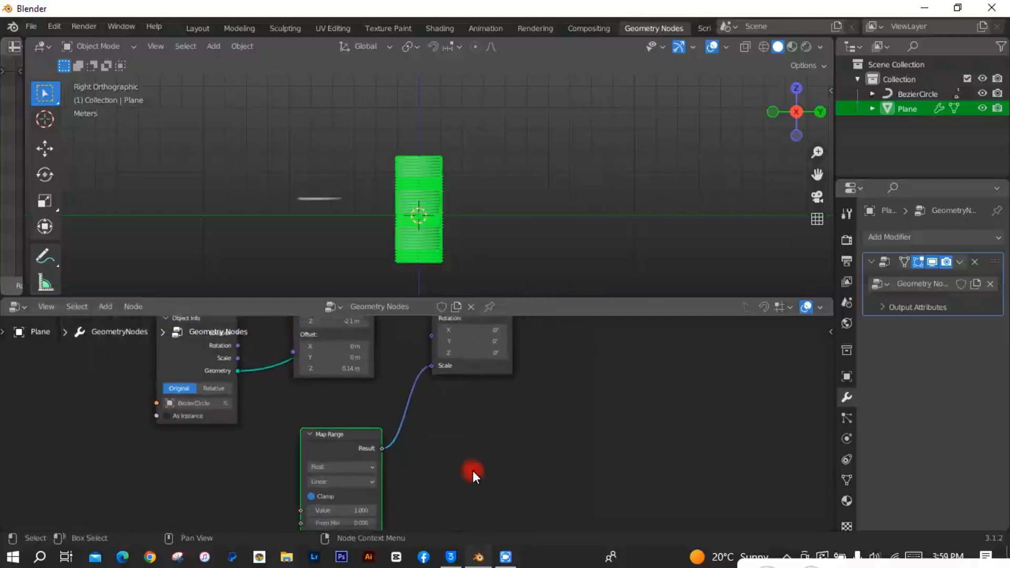
key("shift+a")
mouse_move(473, 471)
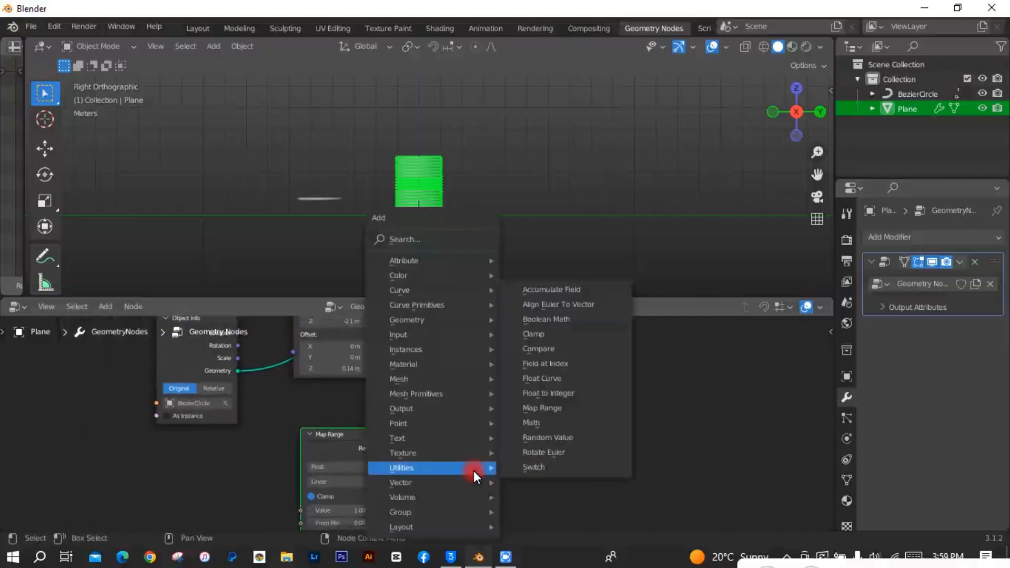
left_click(429, 241)
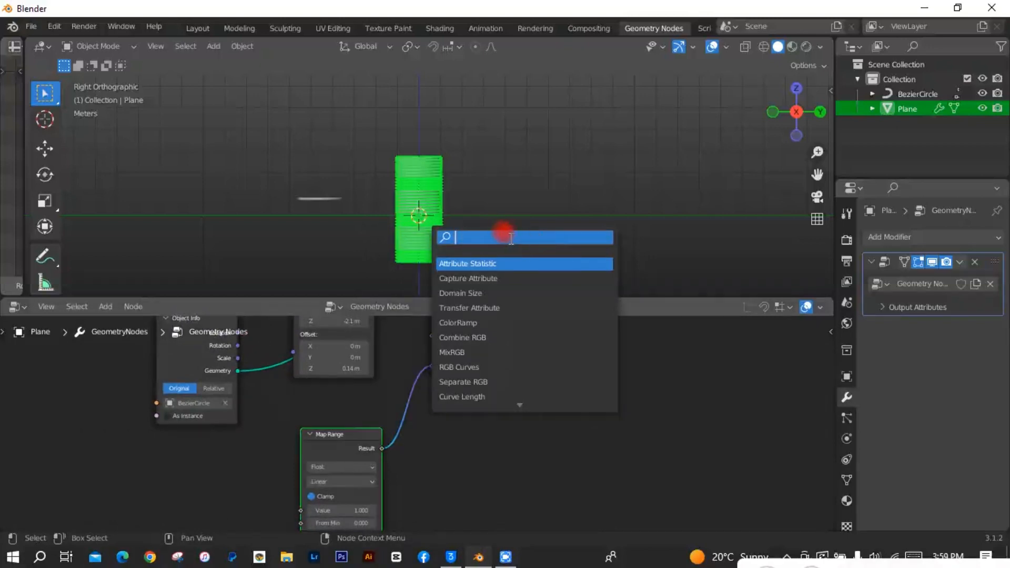
type("gra")
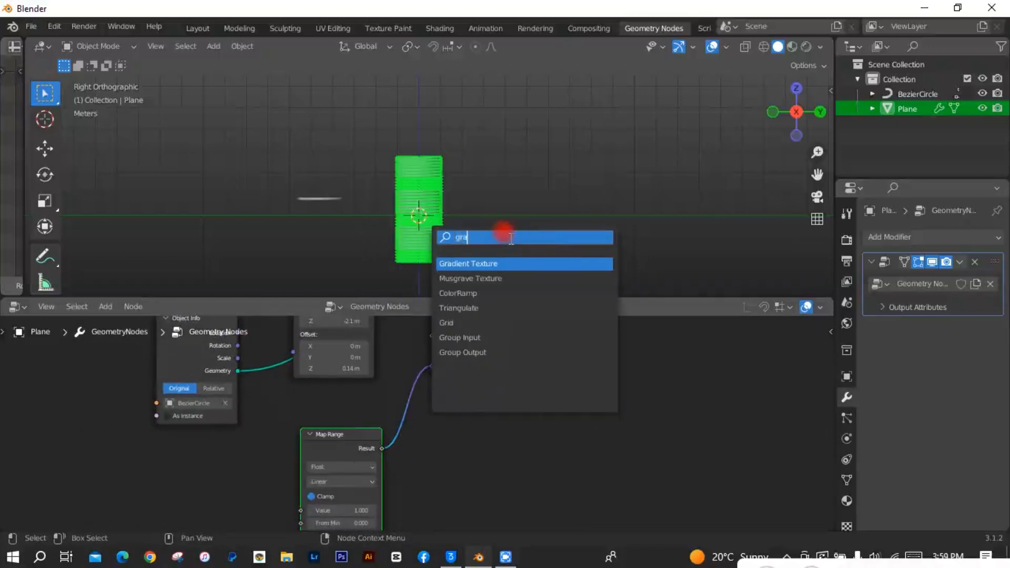
left_click(519, 263)
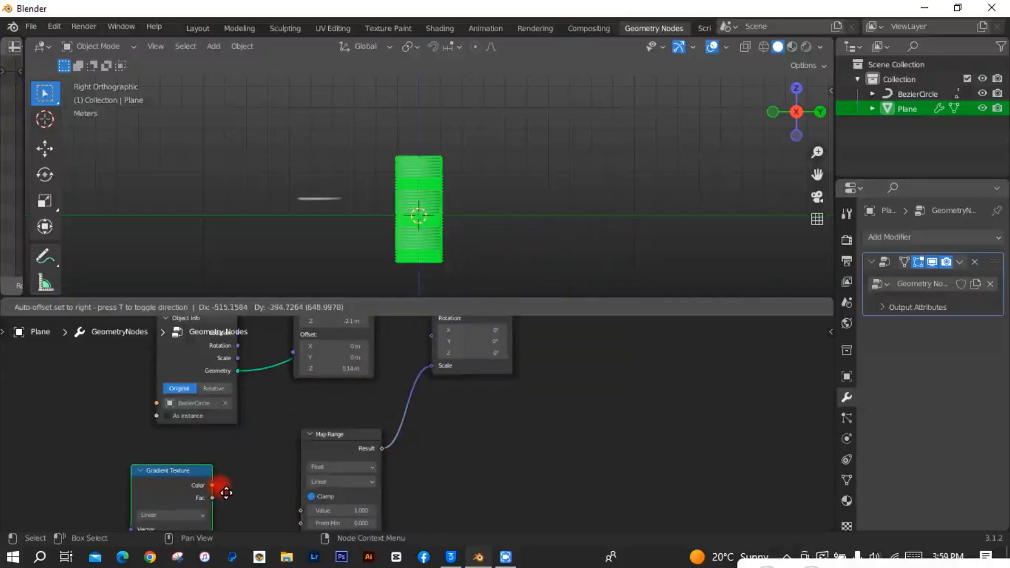
left_click(227, 493)
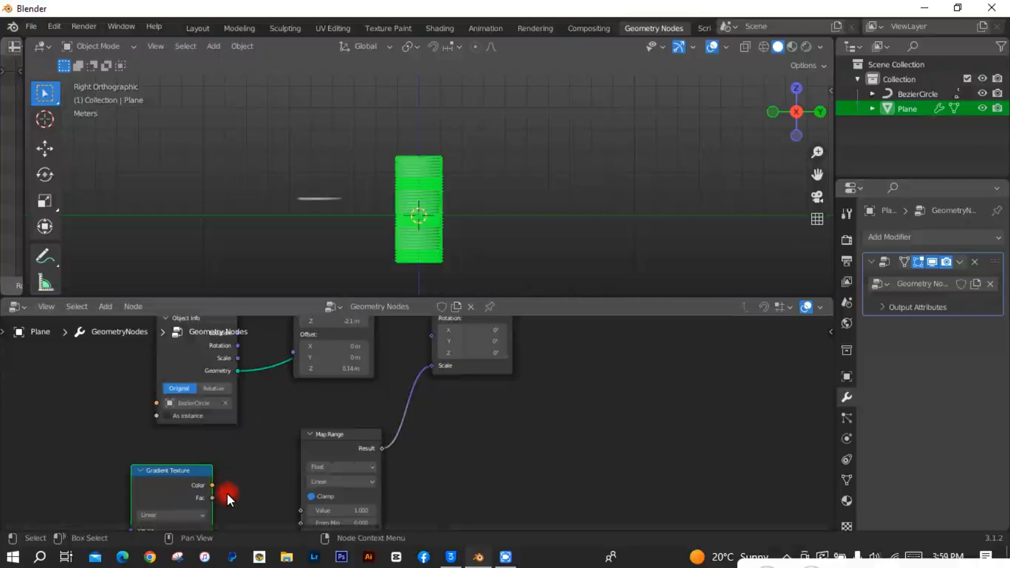
scroll(210, 447, "up", 2)
left_click(186, 388)
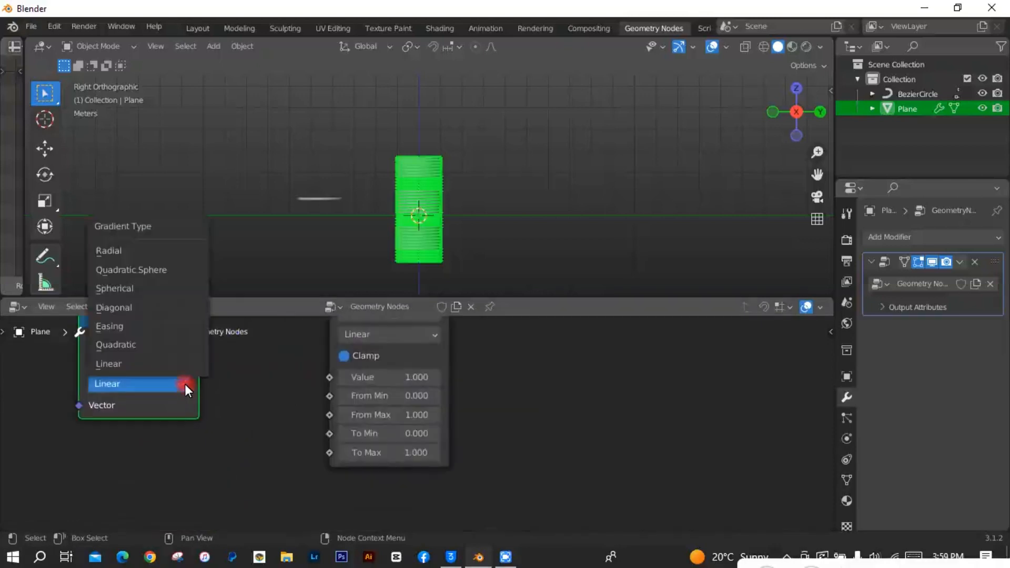
left_click(138, 291)
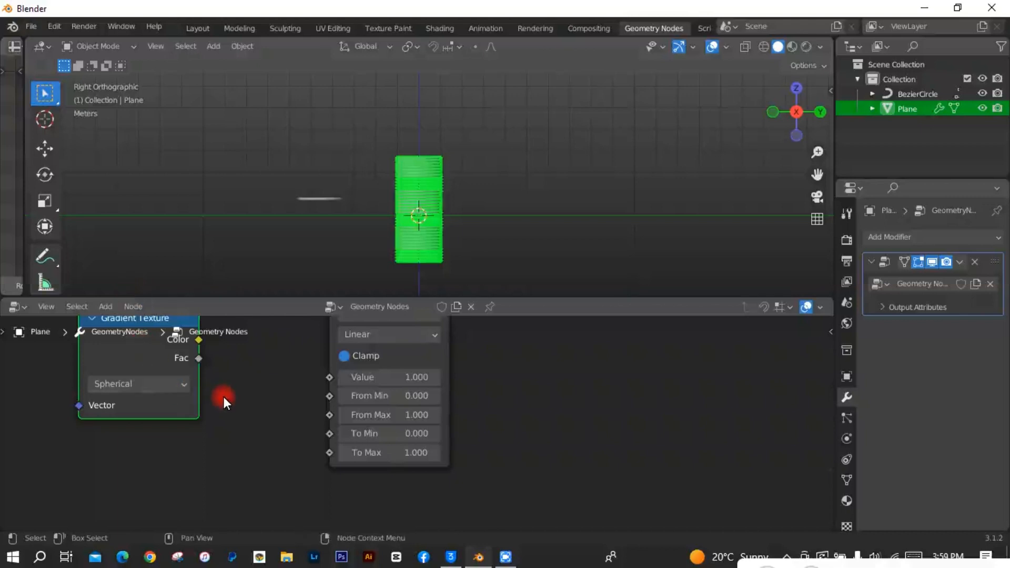
- Connect the Gradient Texture's Color output to the Map Range node's Value input
middle_click_drag(251, 373, 243, 408)
left_click_drag(194, 385, 213, 386)
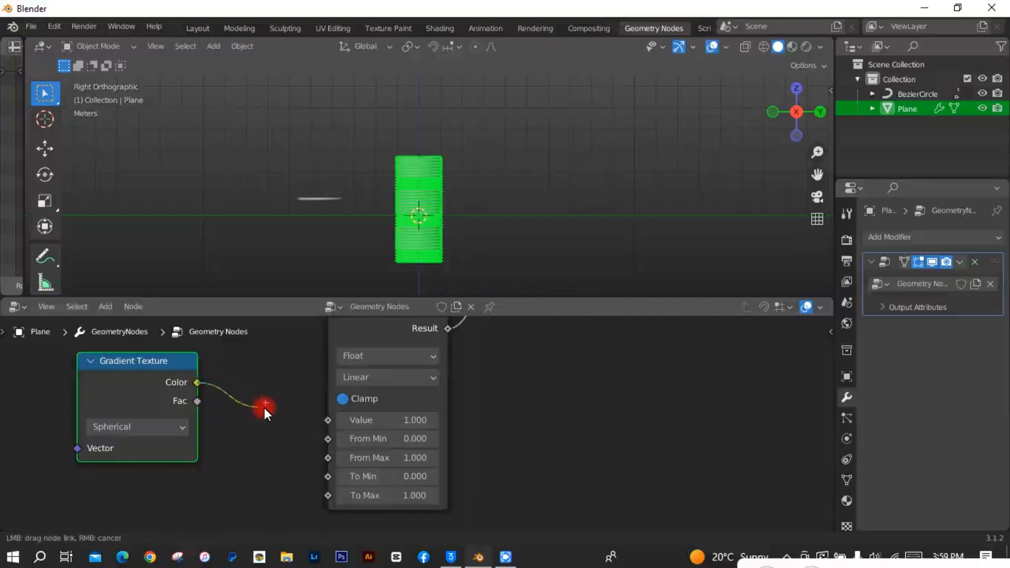
left_click_drag(264, 408, 319, 418)
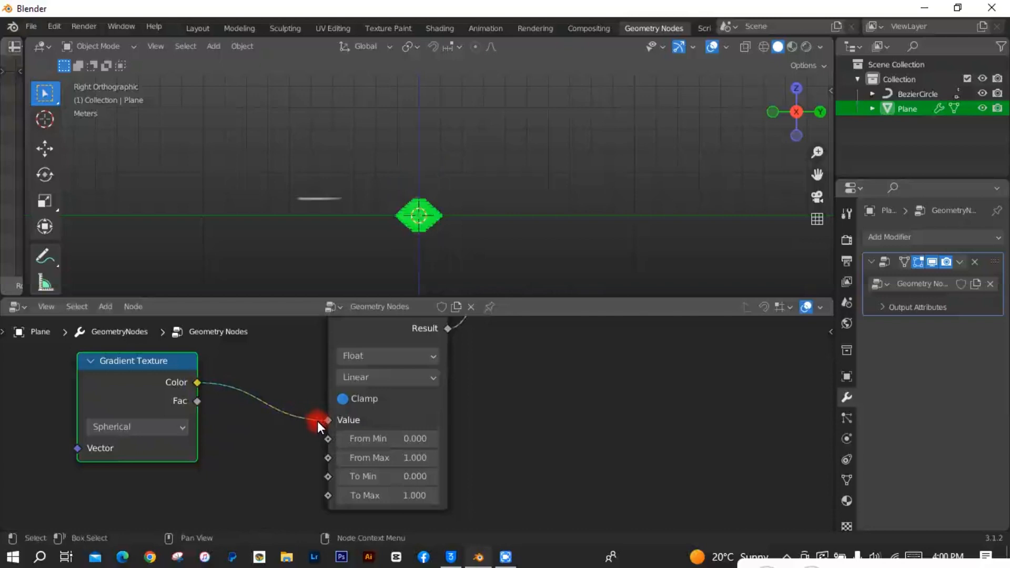
- Inspect the ring stack from an angle and from the right view, and set the Map Range node's To Max to 0.640
scroll(434, 186, "up", 5)
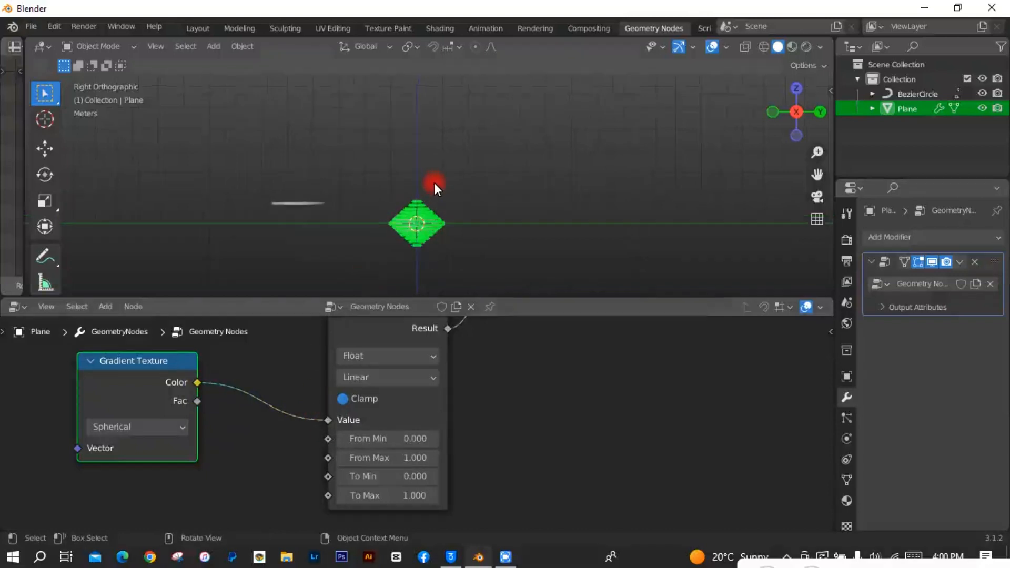
middle_click_drag(434, 186, 434, 122)
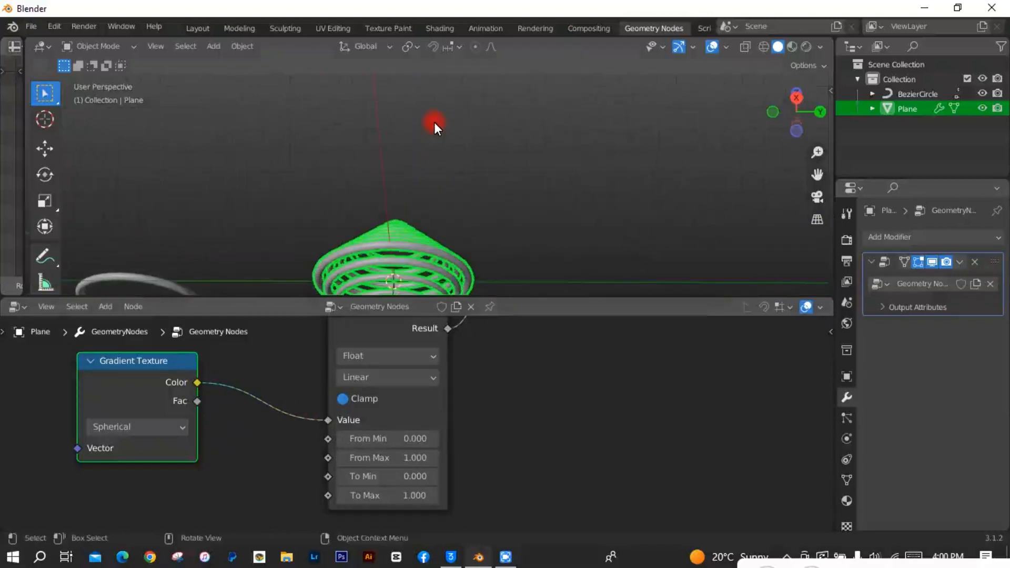
key("KP_3")
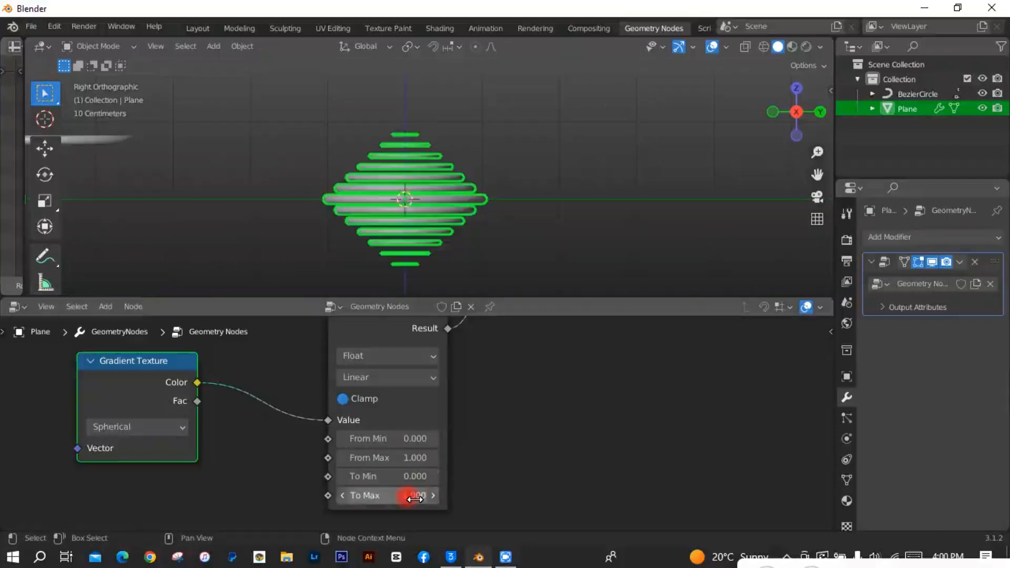
left_click(409, 496)
key("BackSpace")
type("0")
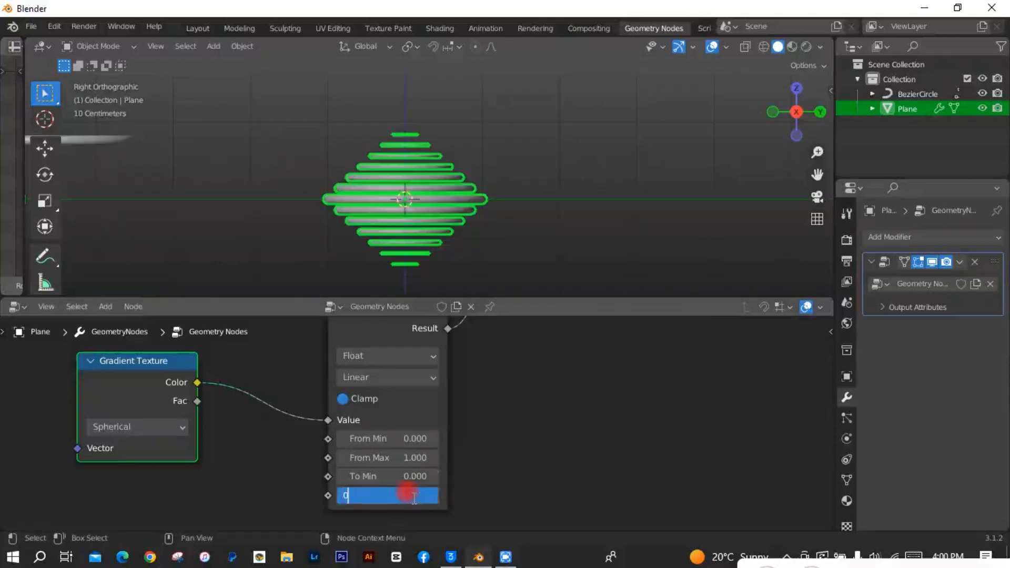
type(".640")
key("Return")
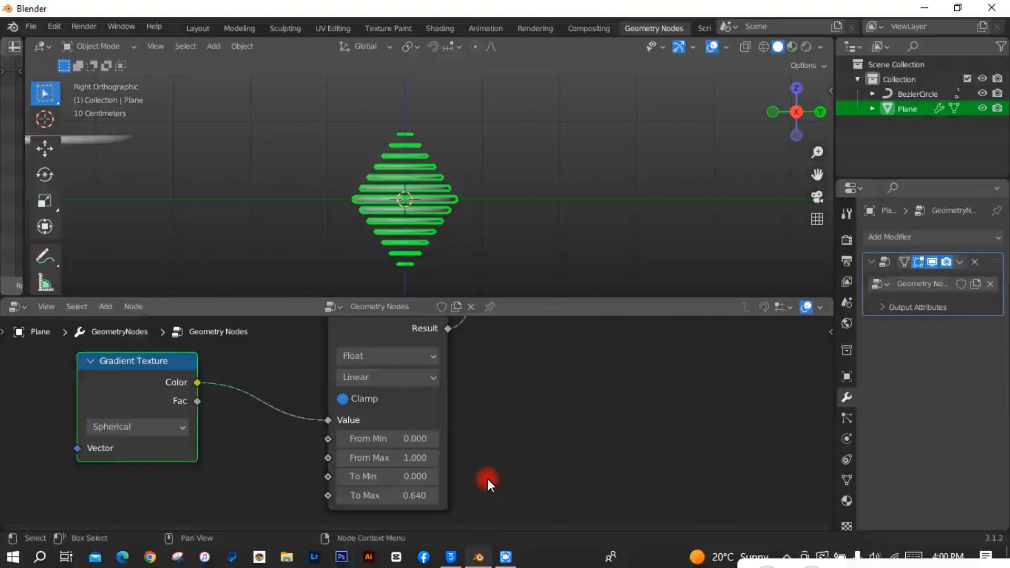
- Set the Mesh Line node's Z offset to 0.08 m
middle_click_drag(518, 376, 506, 338)
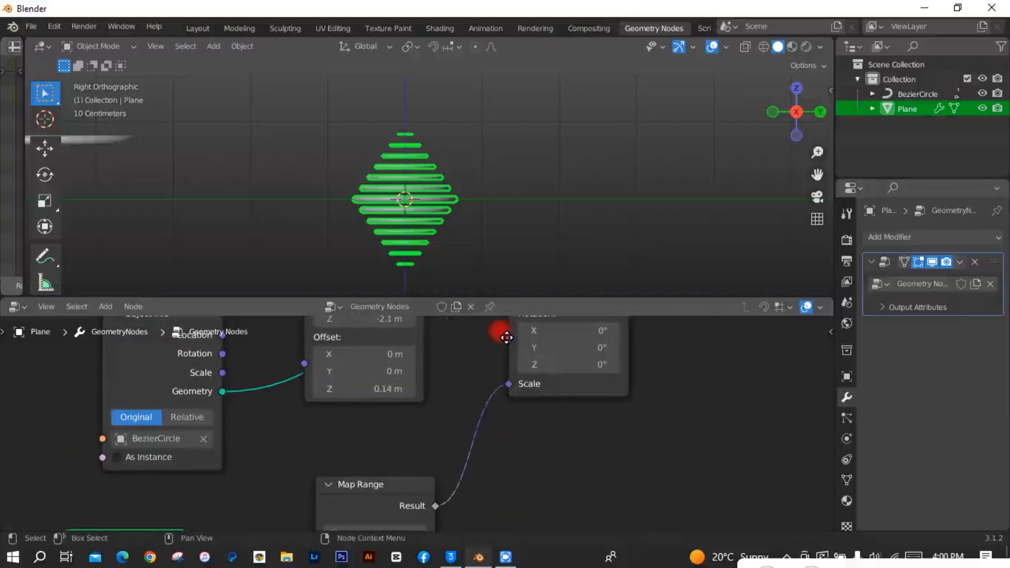
middle_click_drag(445, 376, 453, 427)
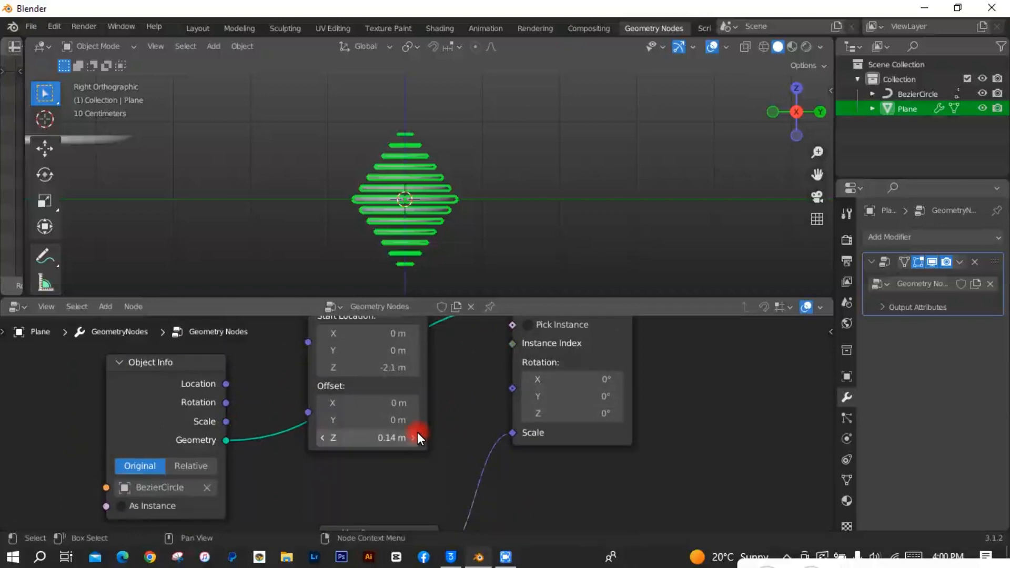
left_click_drag(384, 437, 364, 437)
key("ctrl+z")
double_click(382, 441)
type("0.0")
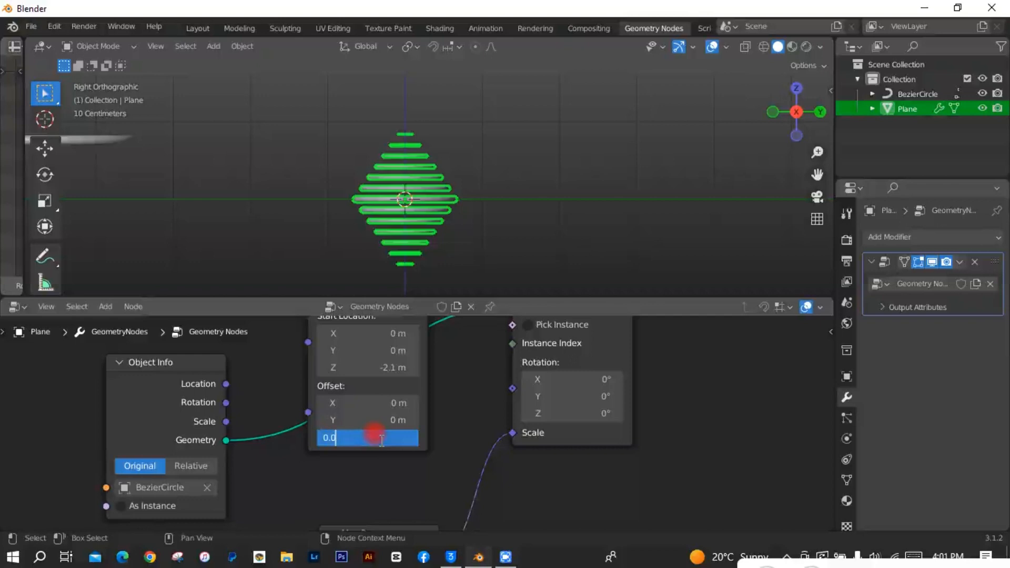
type("8")
key("Return")
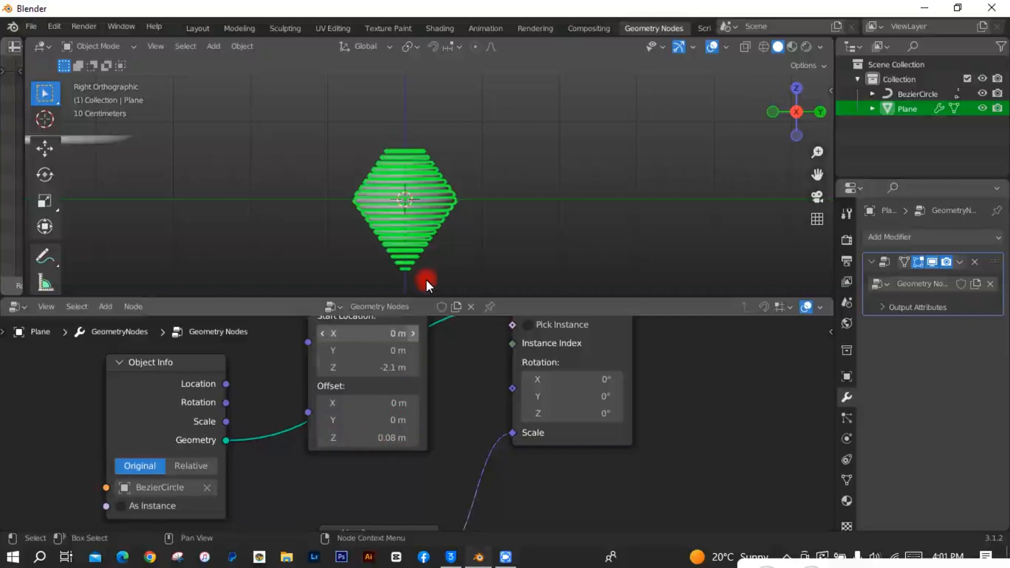
- Set the Mesh Line node's start location Z to -1.19 m
scroll(431, 254, "up", 1)
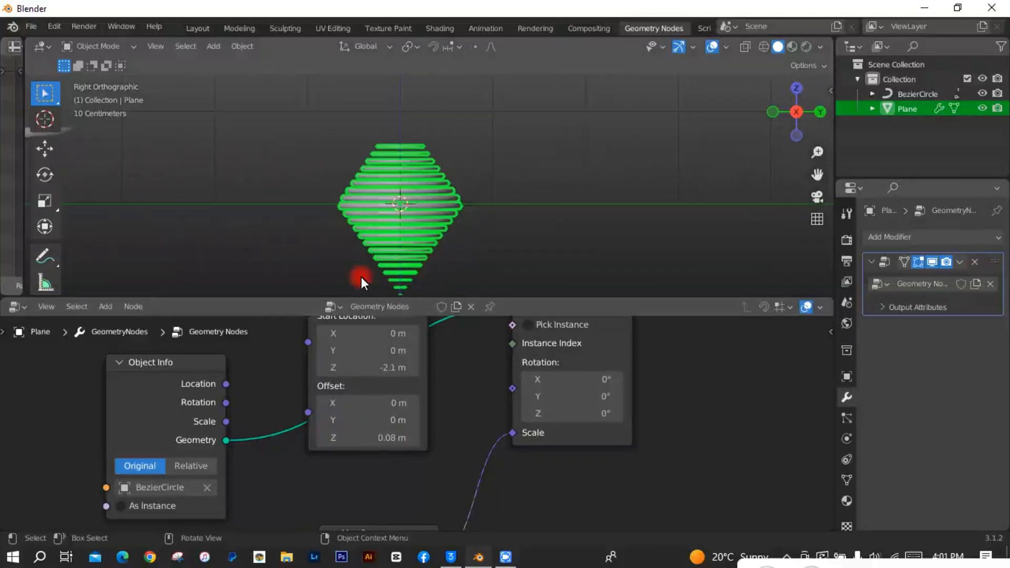
middle_click_drag(473, 377, 457, 463)
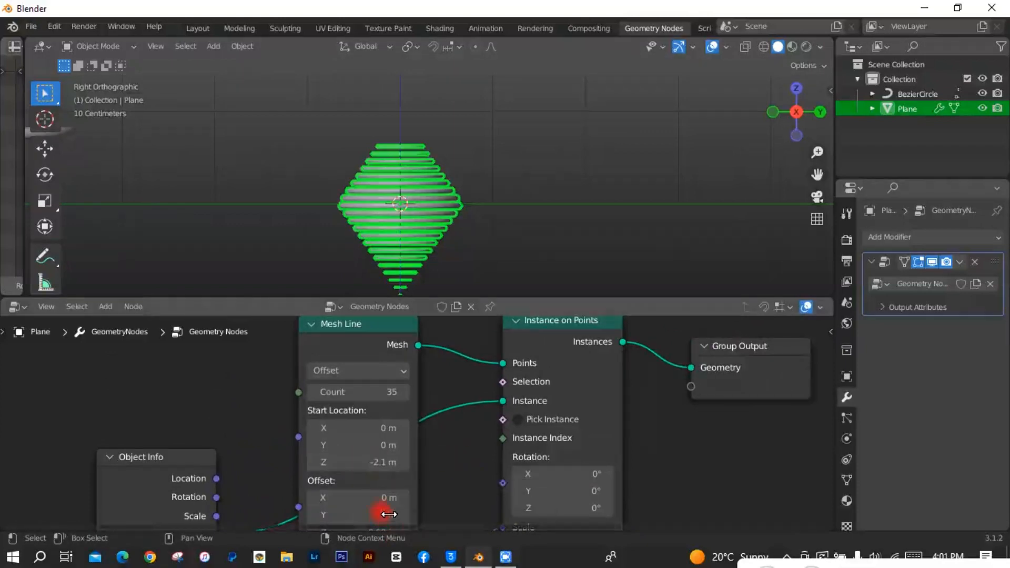
left_click(372, 462)
left_click_drag(372, 462, 382, 463)
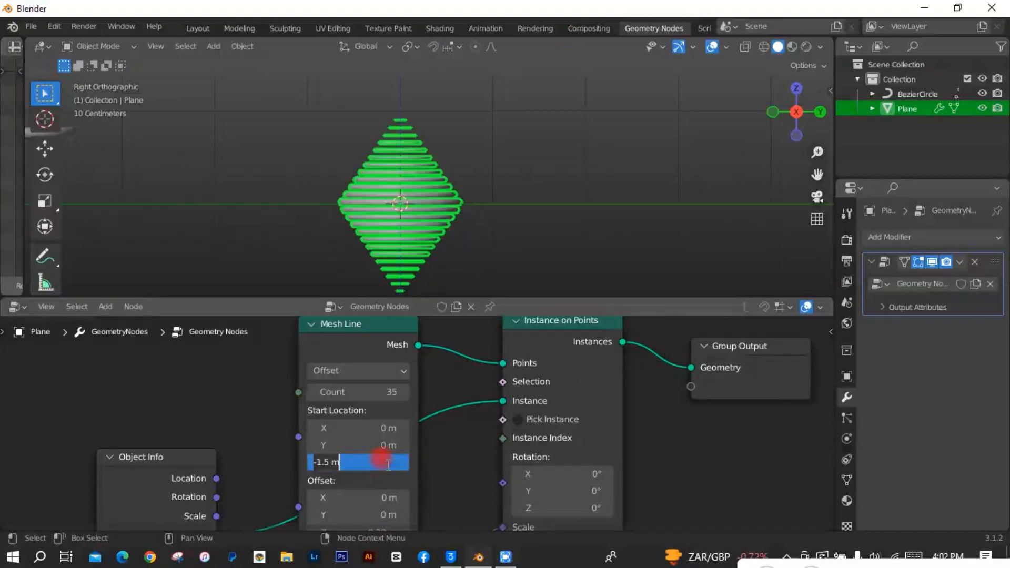
left_click(357, 462)
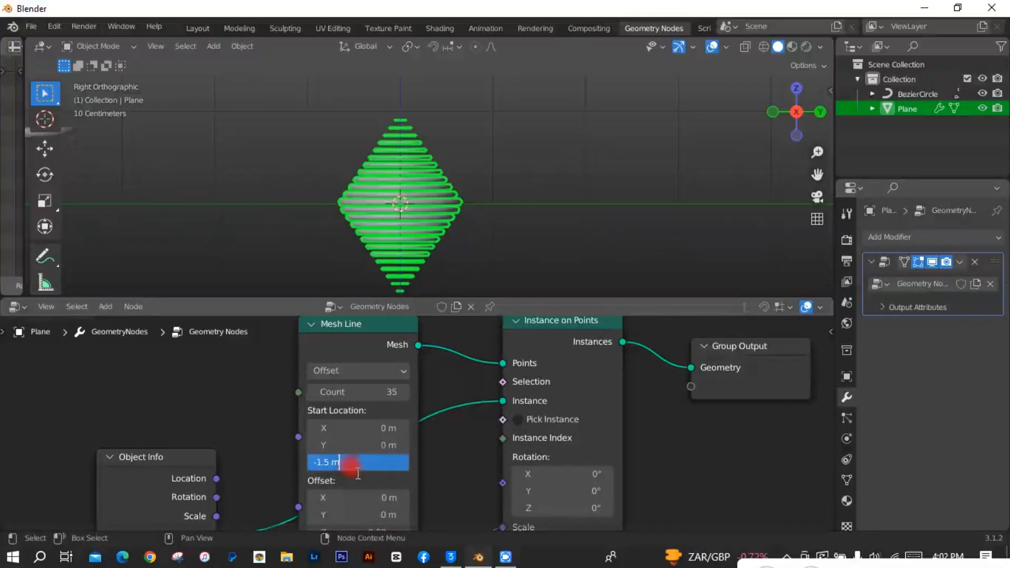
key("BackSpace")
key("BackSpace")
key("BackSpace")
key("BackSpace")
type(".19")
key("Return")
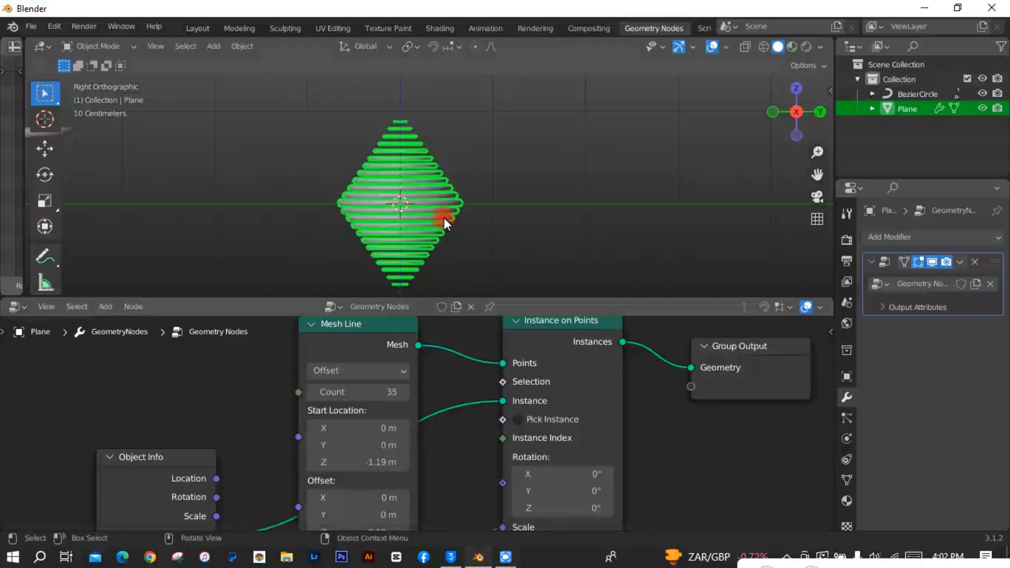
scroll(416, 326, "down", 1)
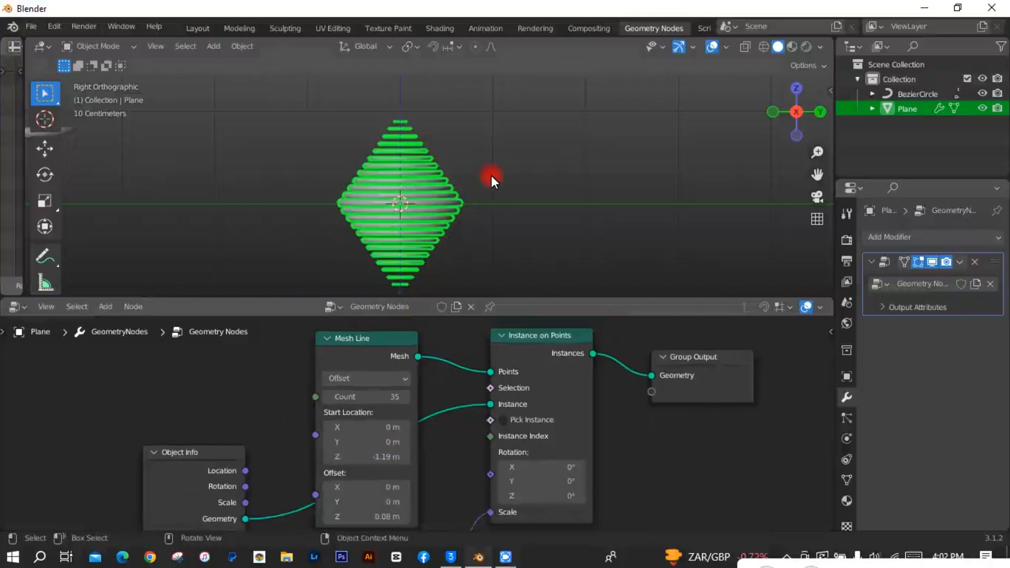
scroll(492, 175, "down", 2)
scroll(491, 175, "up", 2)
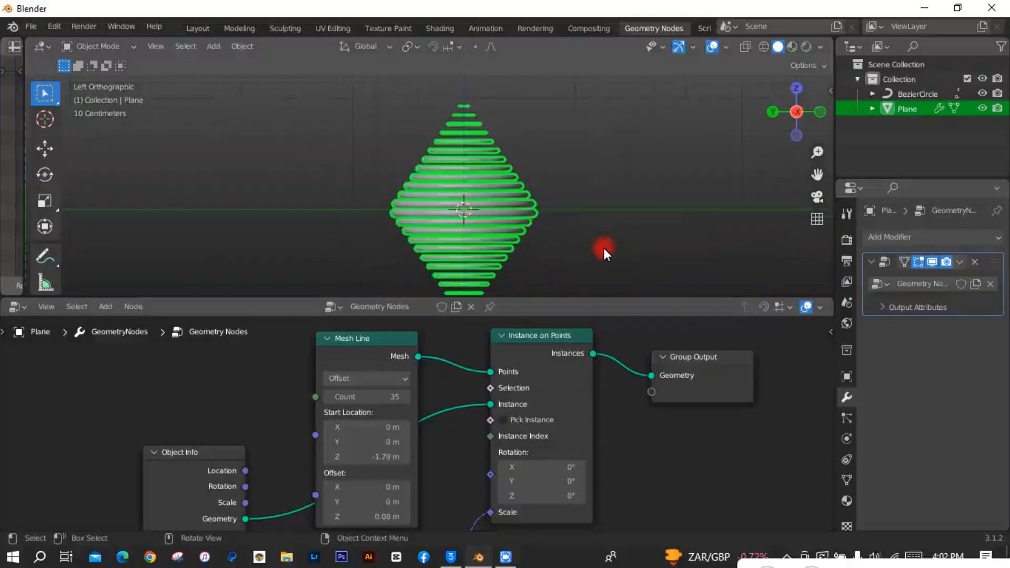
- Set the round bevel depth of the BezierCircle curve to 0.075 m
left_click(901, 93)
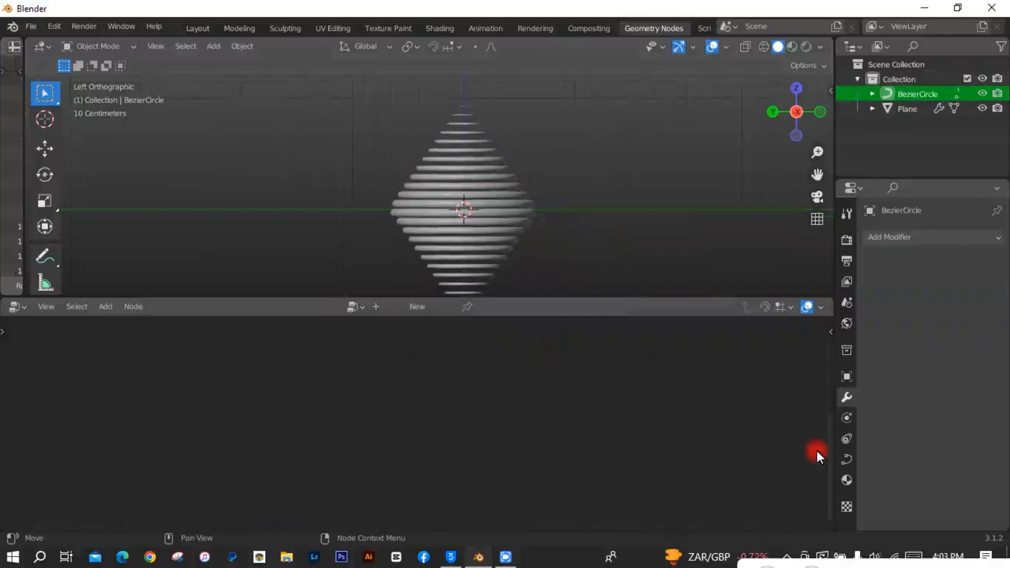
left_click(845, 457)
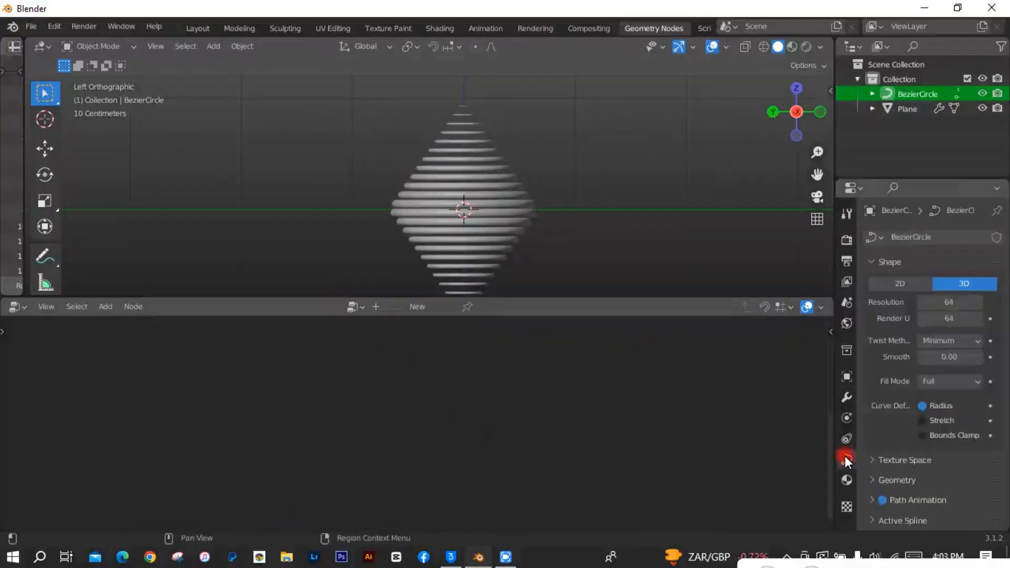
left_click(896, 478)
middle_click_drag(896, 476, 877, 253)
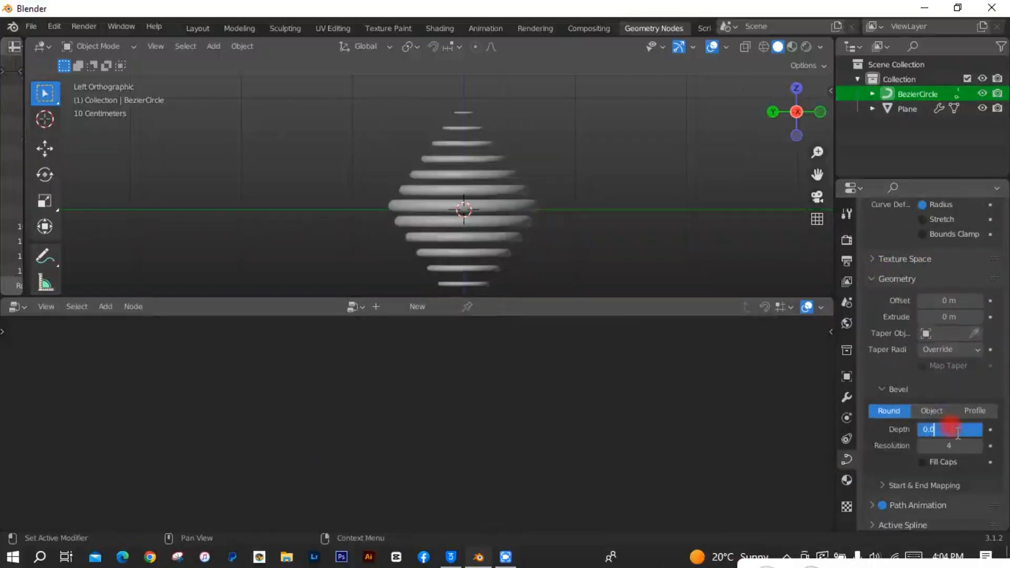
type("75")
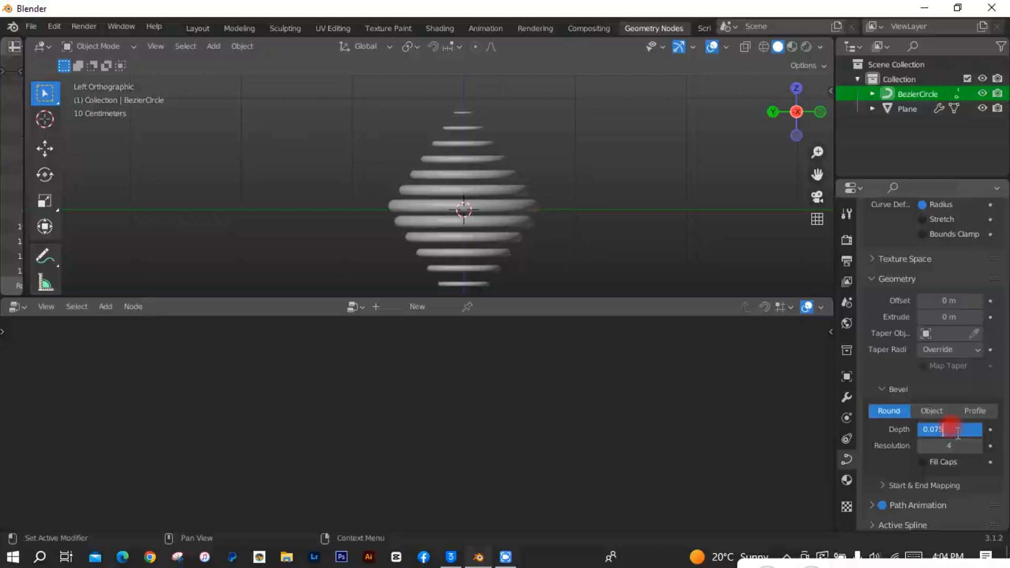
key("Return")
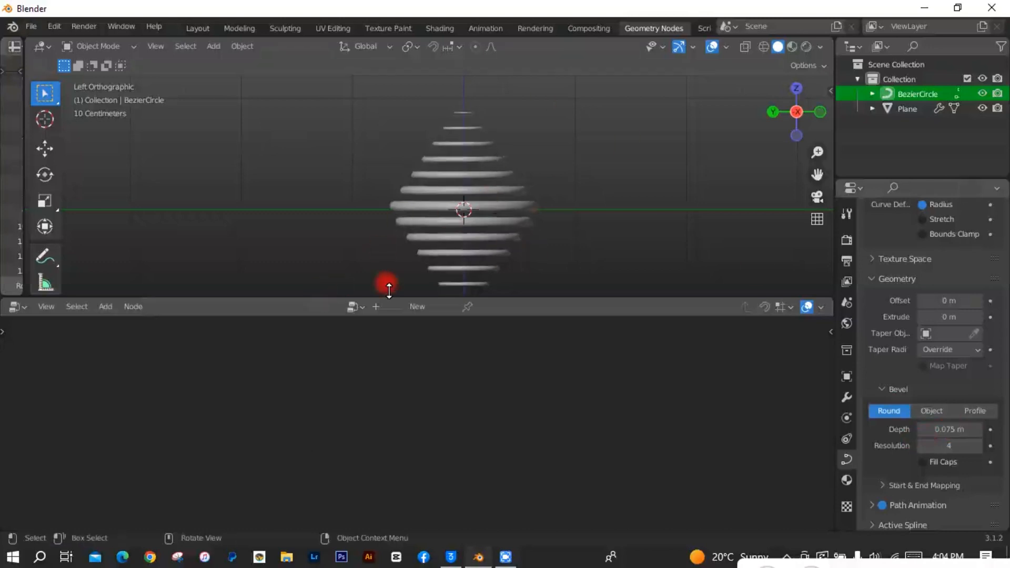
- Select the Plane object and set its Mesh Line node's Z offset to 0.11 m
left_click(889, 106)
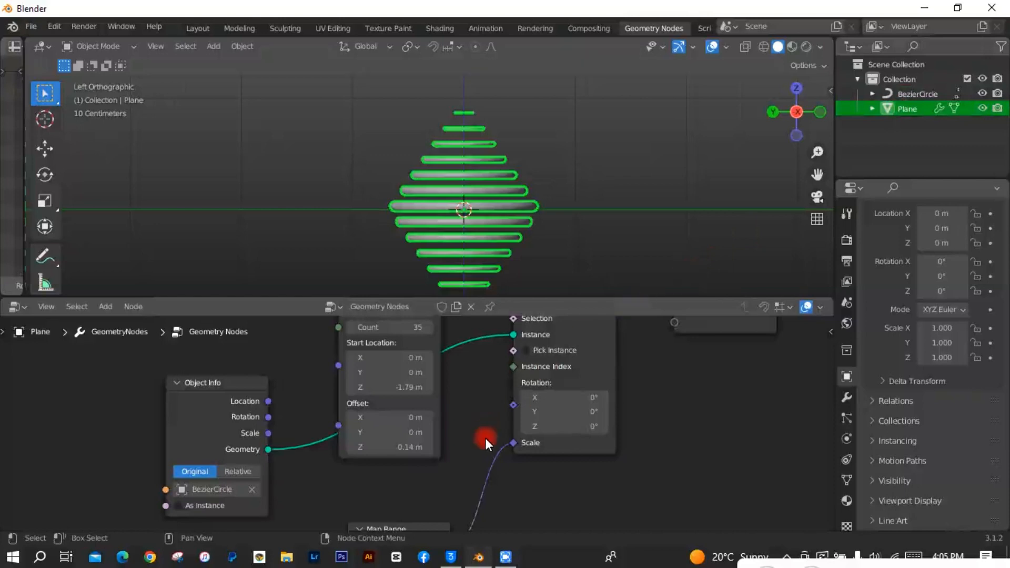
scroll(464, 451, "up", 3)
left_click(411, 459)
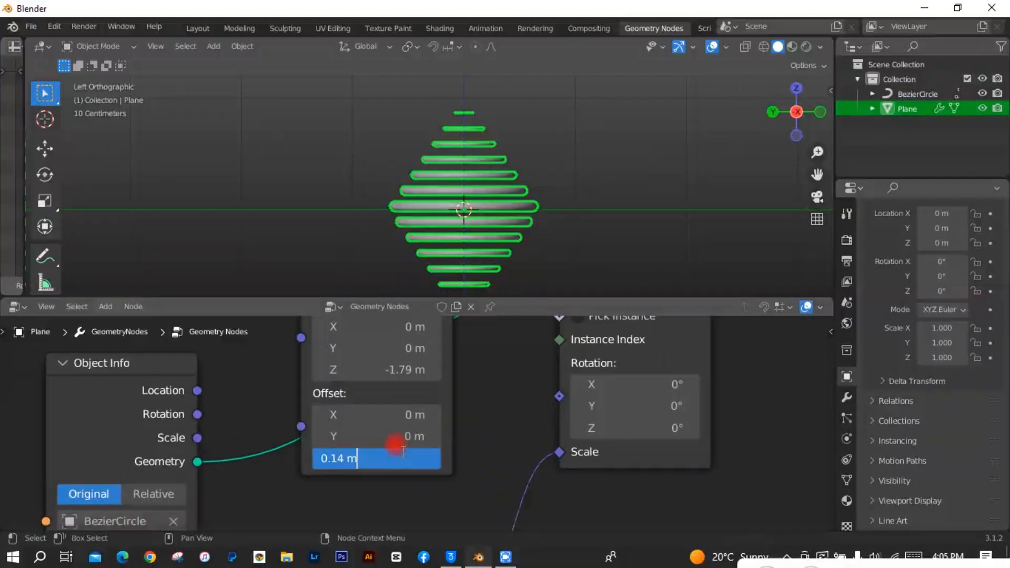
key("BackSpace")
key("BackSpace")
key("BackSpace")
type("1")
key("Return")
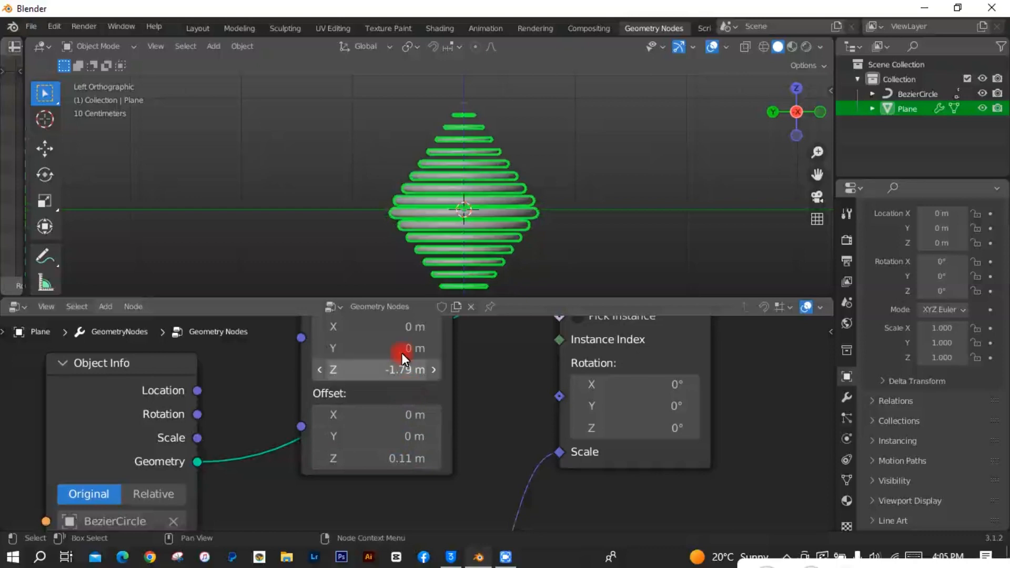
- Rotate the Plane's ring stack about 19.4° around the X axis in the left view
scroll(490, 235, "down", 2)
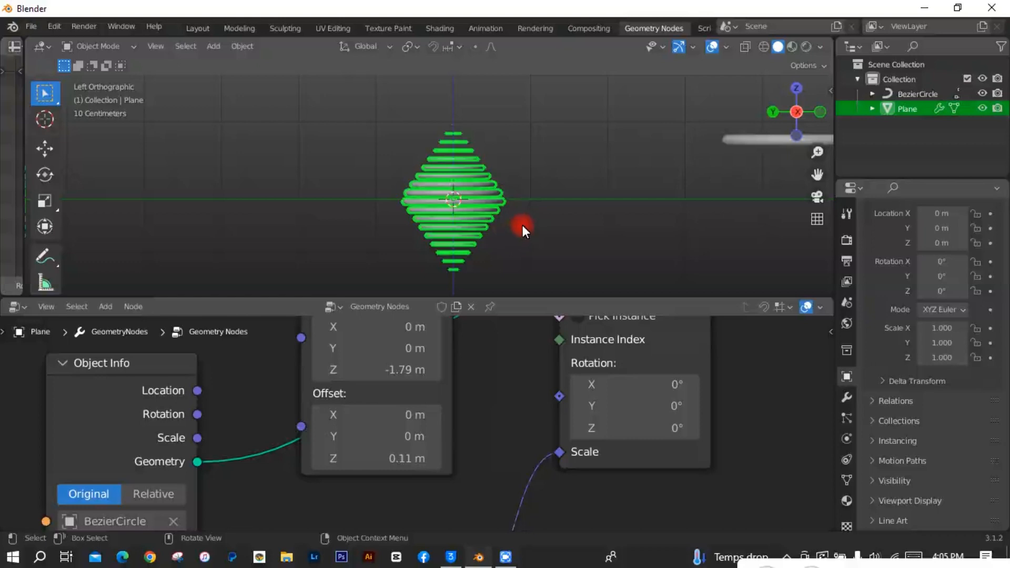
key("r")
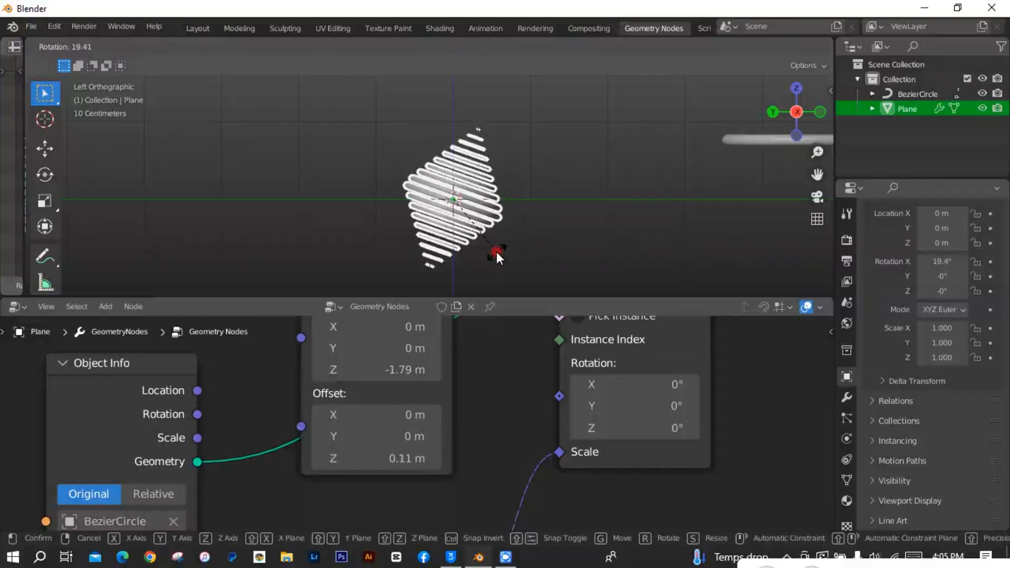
left_click(496, 252)
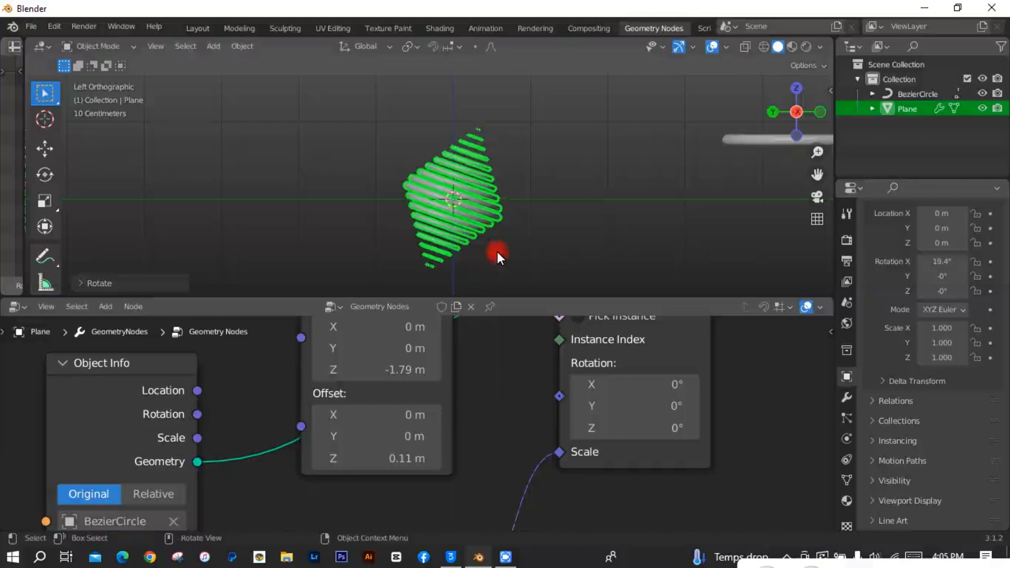
- Insert a Realize Instances node on the link between Instance on Points and Group Output
key("Home")
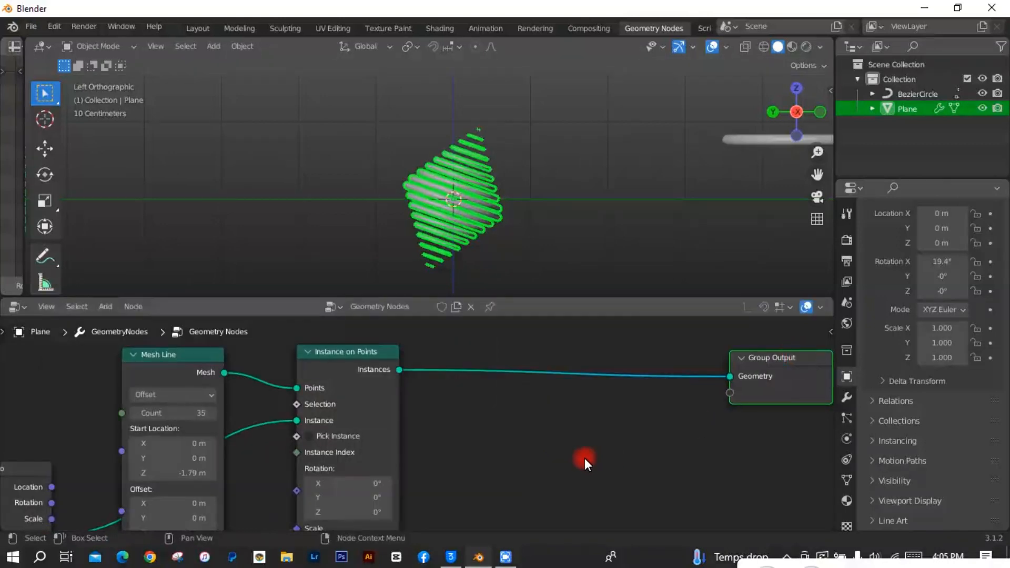
key("shift+a")
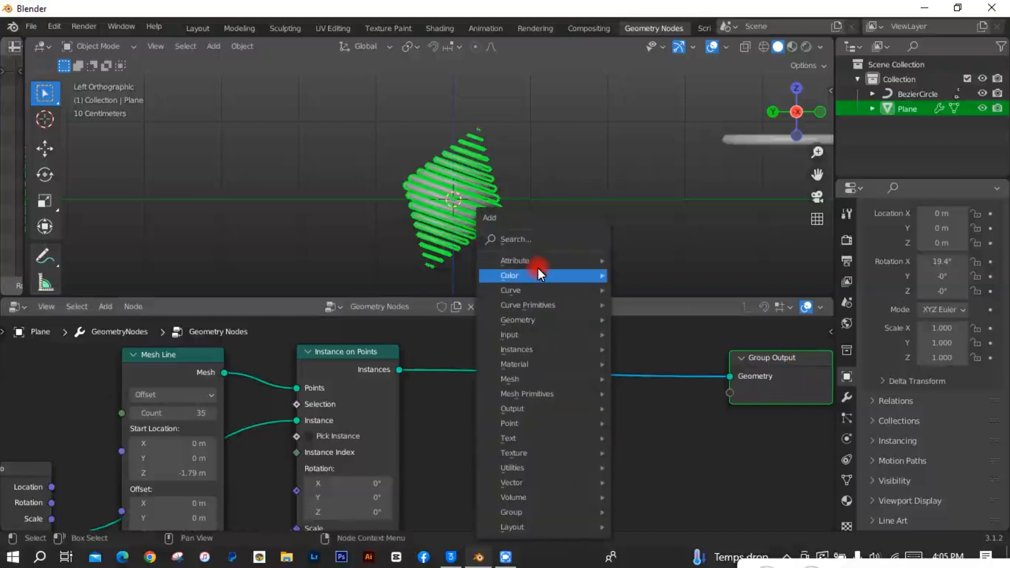
left_click(533, 237)
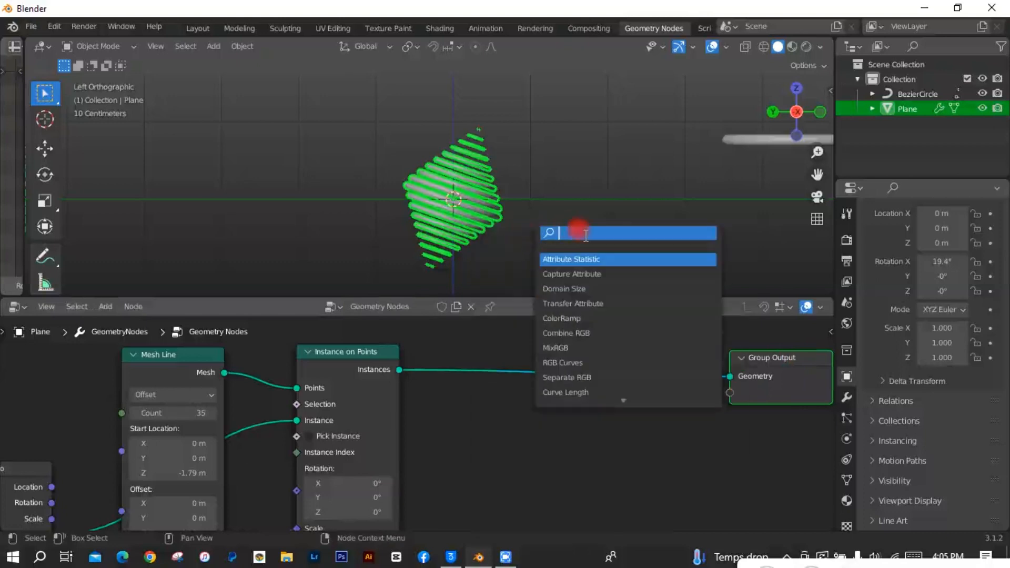
type("rea")
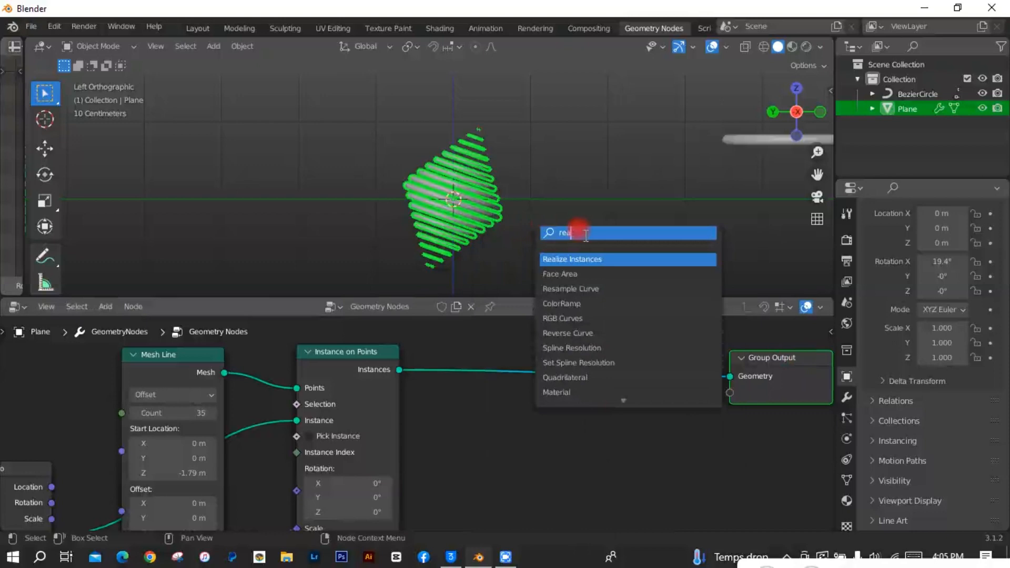
left_click(594, 259)
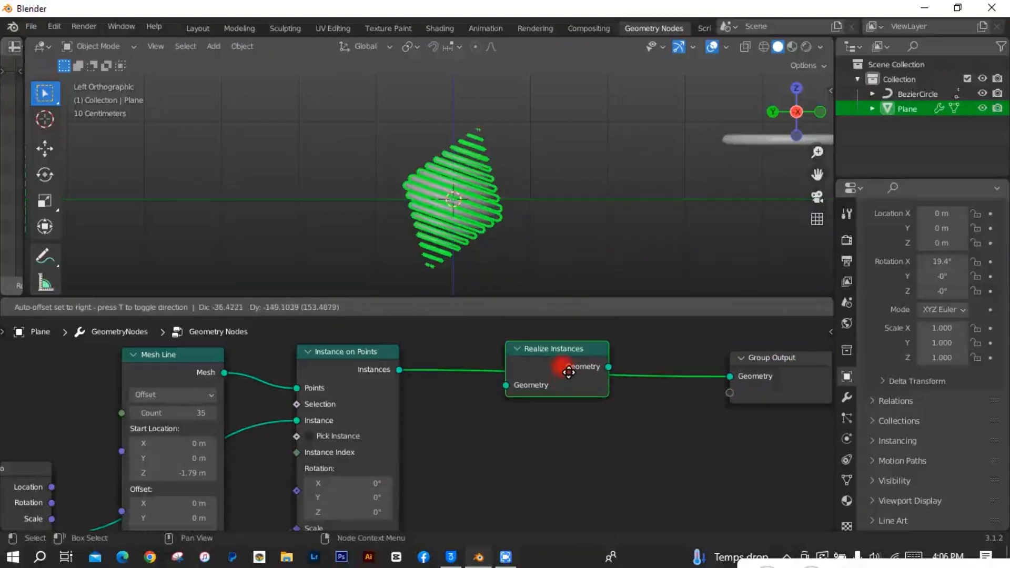
left_click(570, 373)
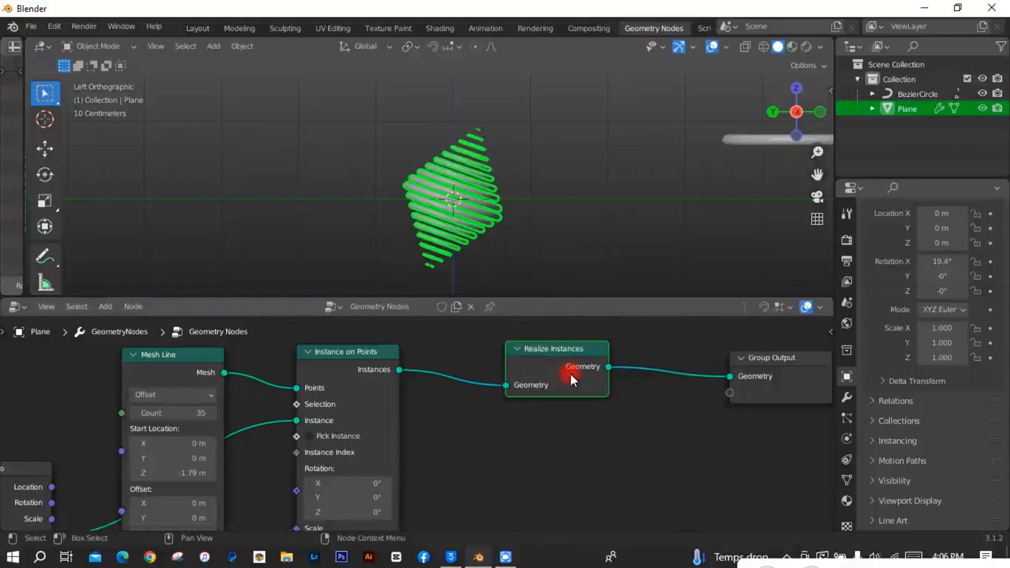
- Add a Simple Deform modifier to the Plane and set its Twist angle to 61.4°
left_click(843, 397)
left_click(970, 235)
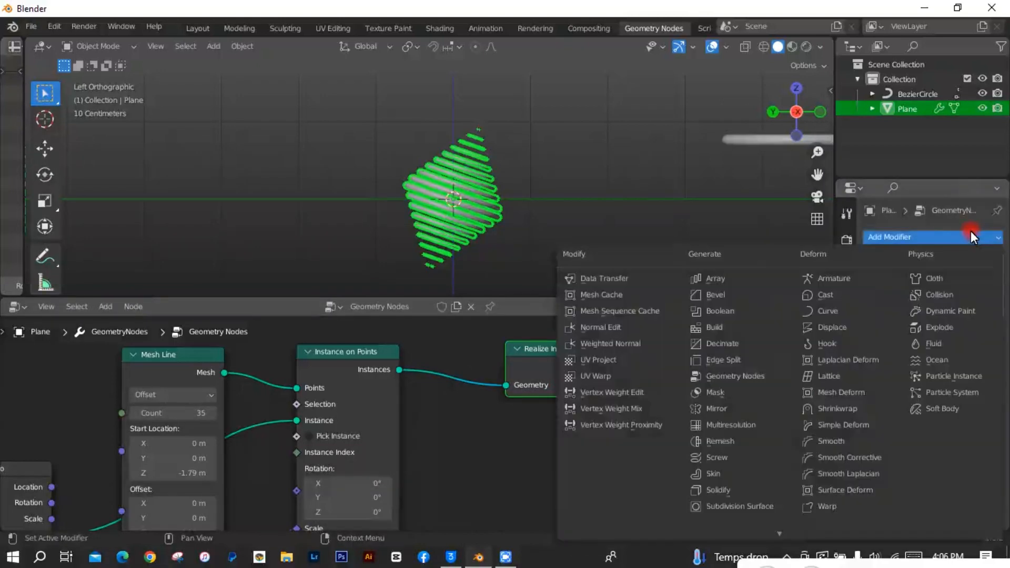
left_click(852, 425)
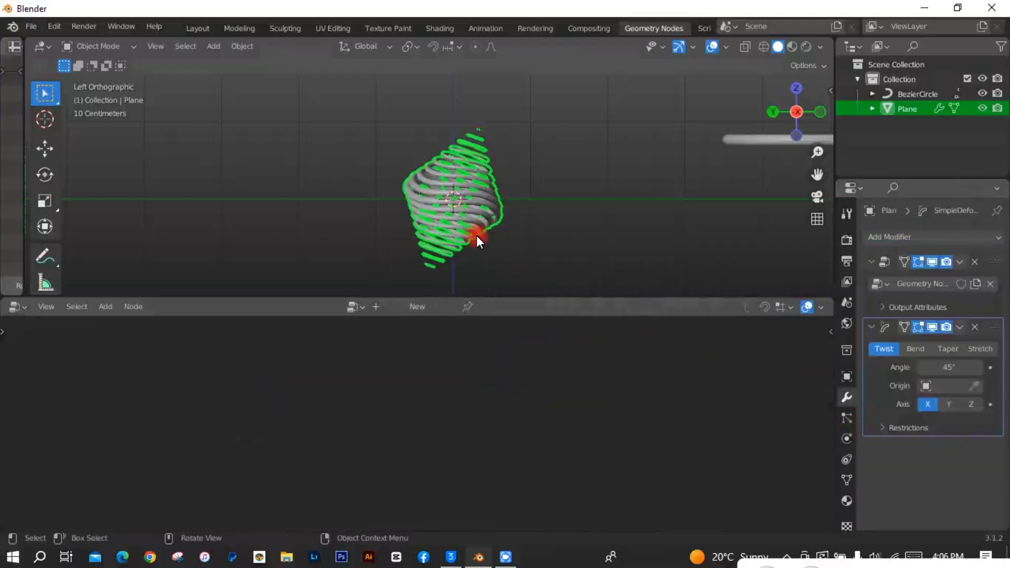
scroll(476, 235, "up", 3)
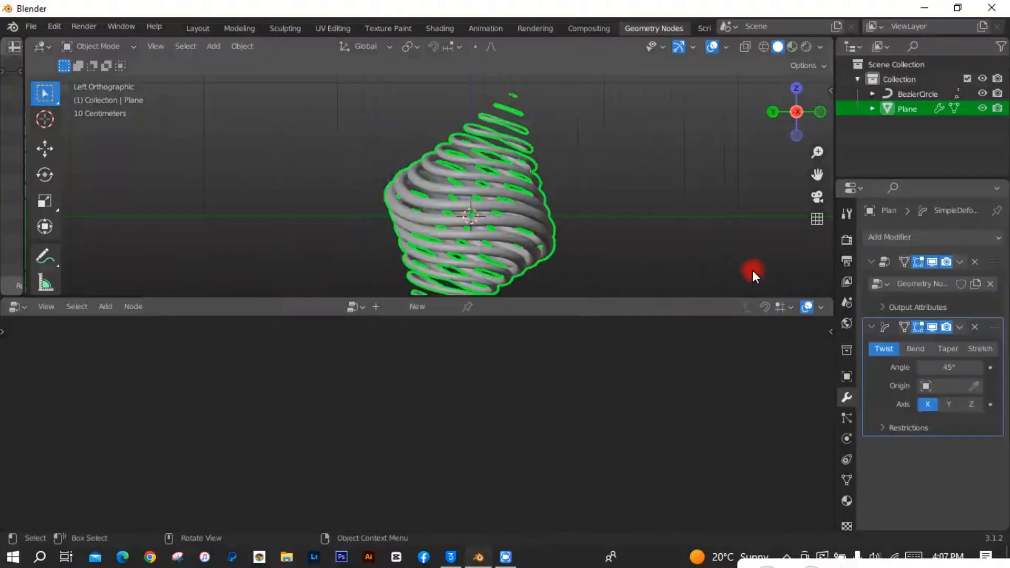
left_click_drag(952, 367, 925, 369)
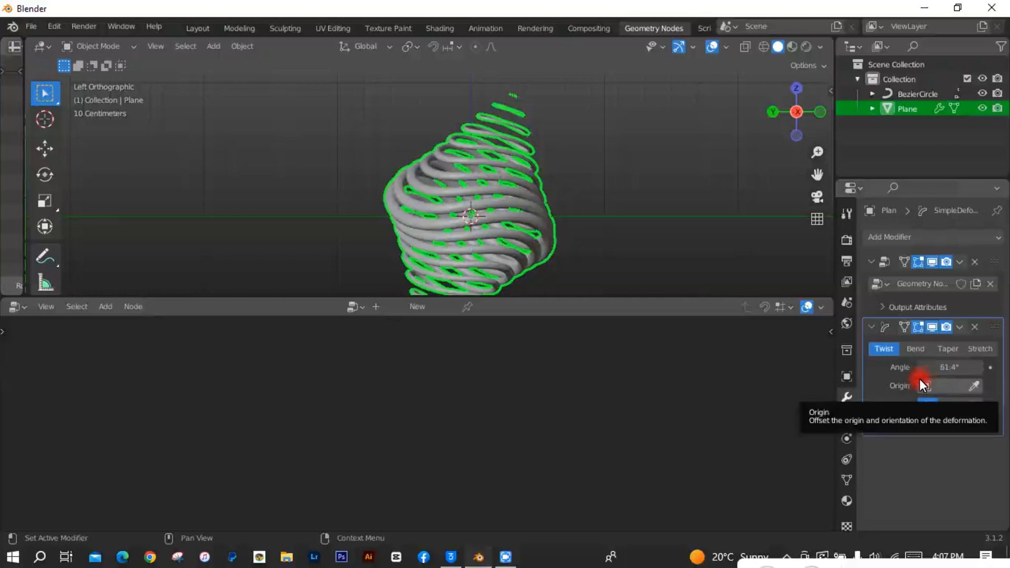
- Duplicate the BezierCircle in the right view, place the copy about 0.98 m above it, and reselect the original
left_click(901, 94)
key("KP_3")
key("shift+d")
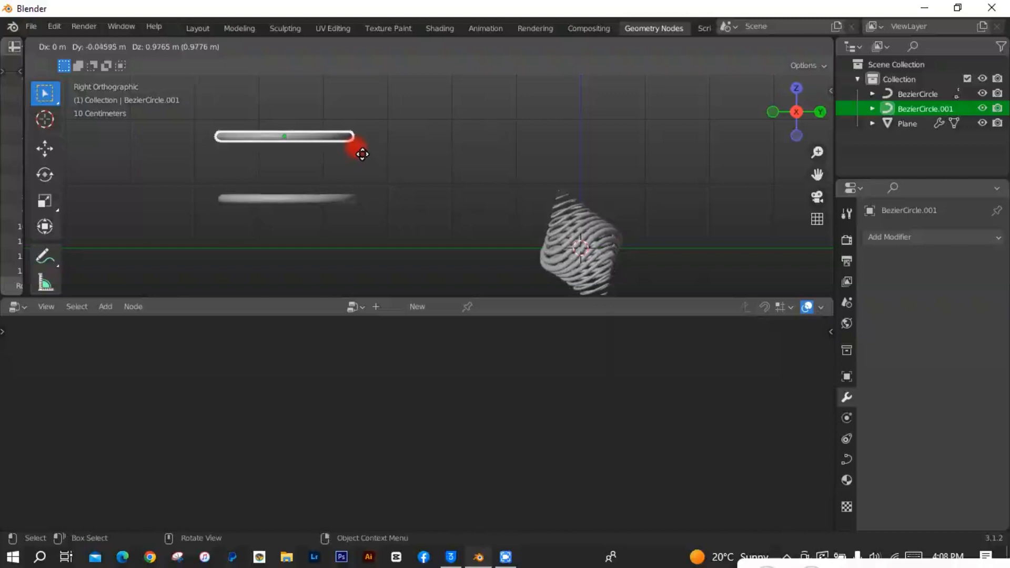
left_click(361, 154)
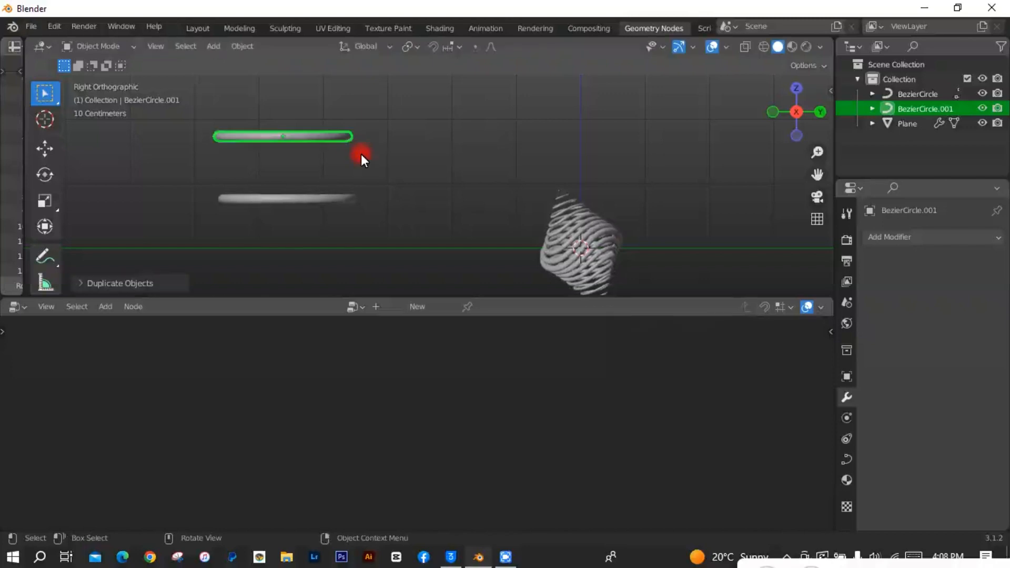
left_click(324, 197)
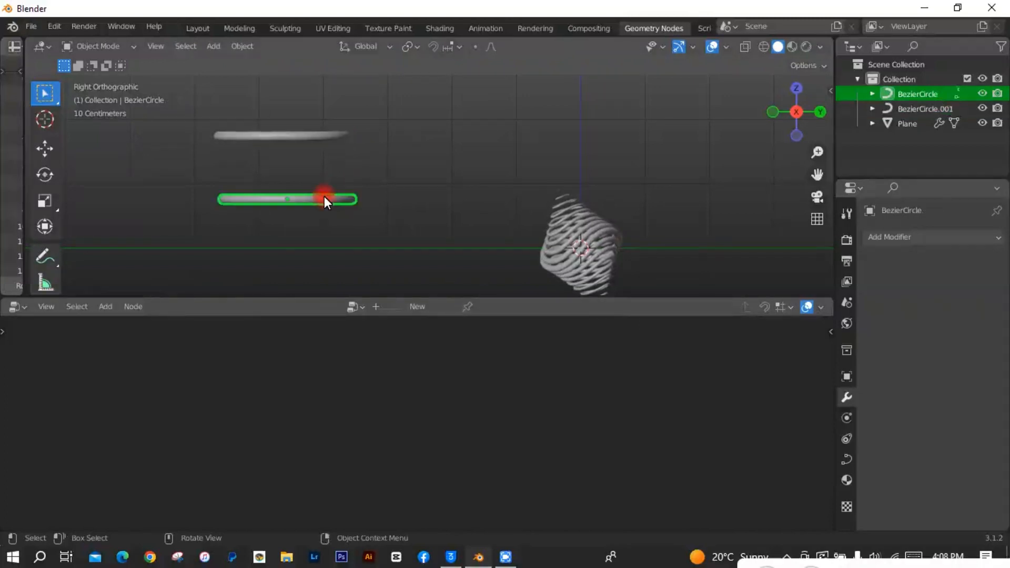
- Convert the lower BezierCircle to a mesh
right_click(324, 198)
mouse_move(326, 264)
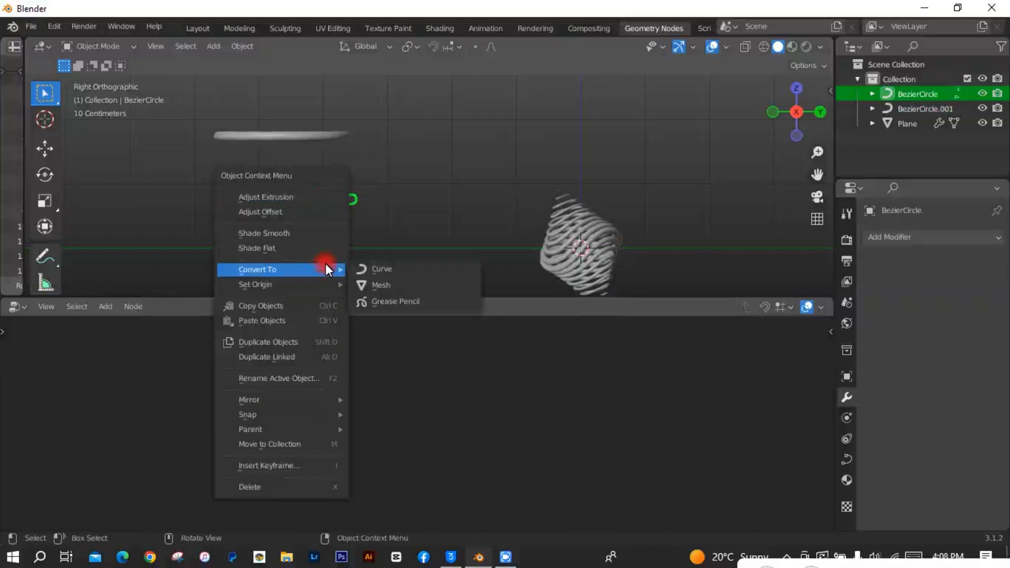
left_click(373, 284)
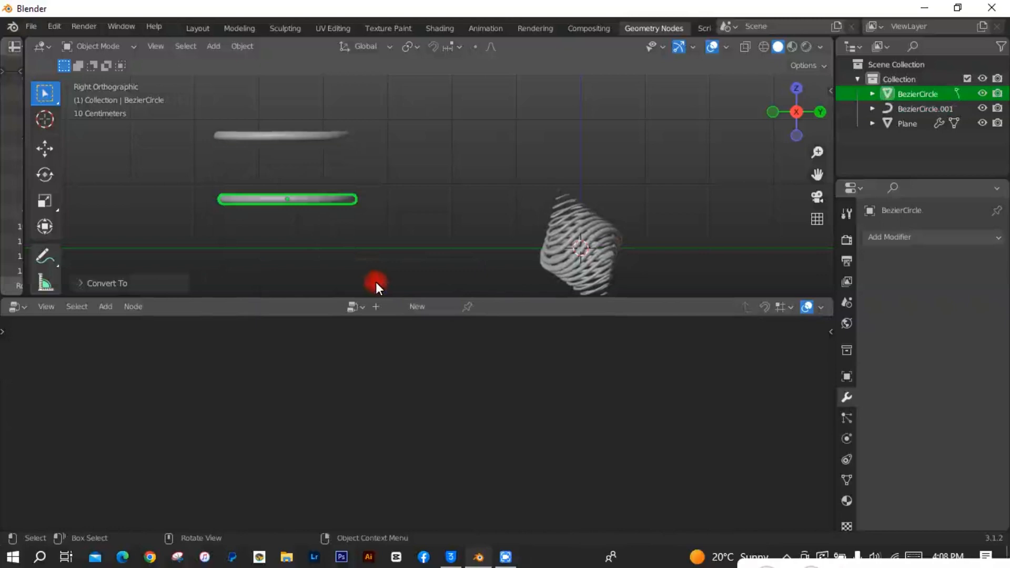
- Rename the BezierCircle mesh object as displacement
left_click(561, 244)
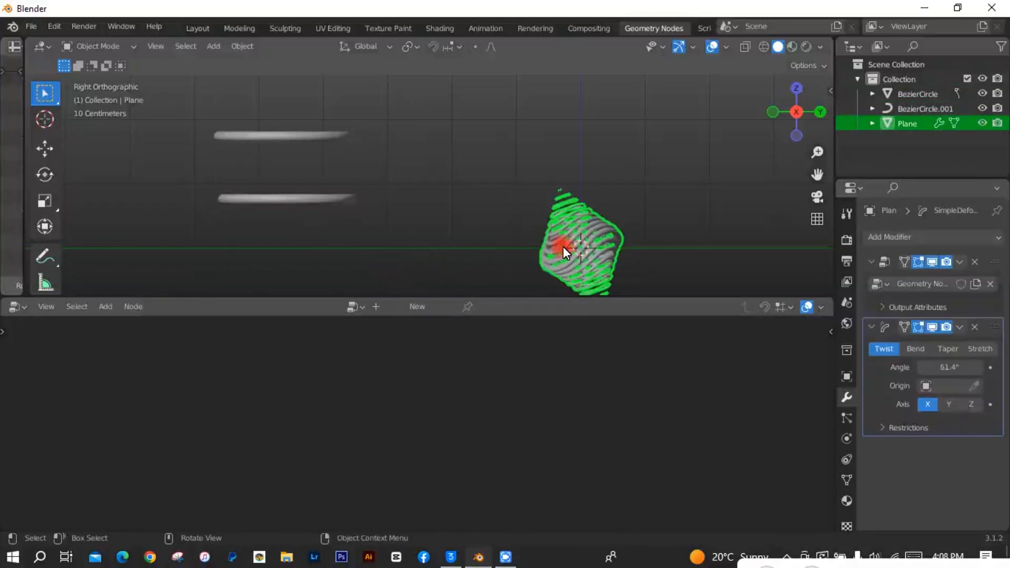
left_click(912, 91)
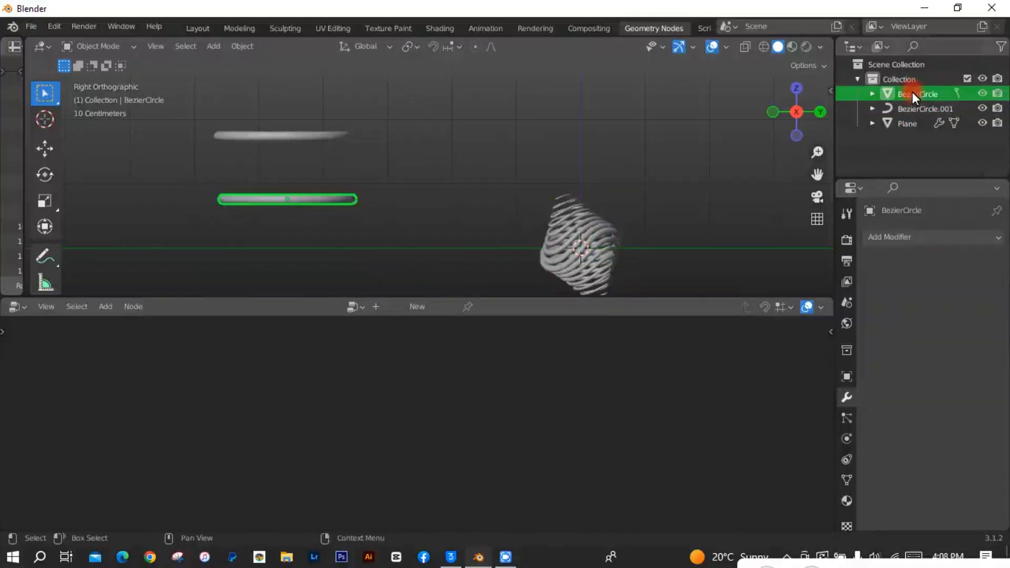
double_click(913, 92)
key("BackSpace")
type("displacement")
key("Return")
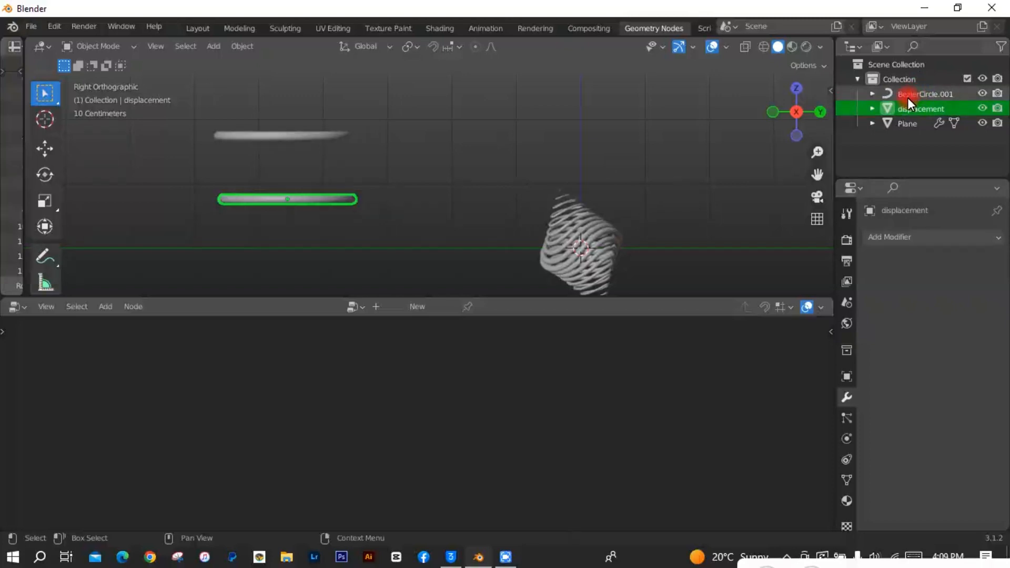
- Add a Displace modifier to the displacement ring and create a new texture for it
left_click(905, 239)
left_click(822, 280)
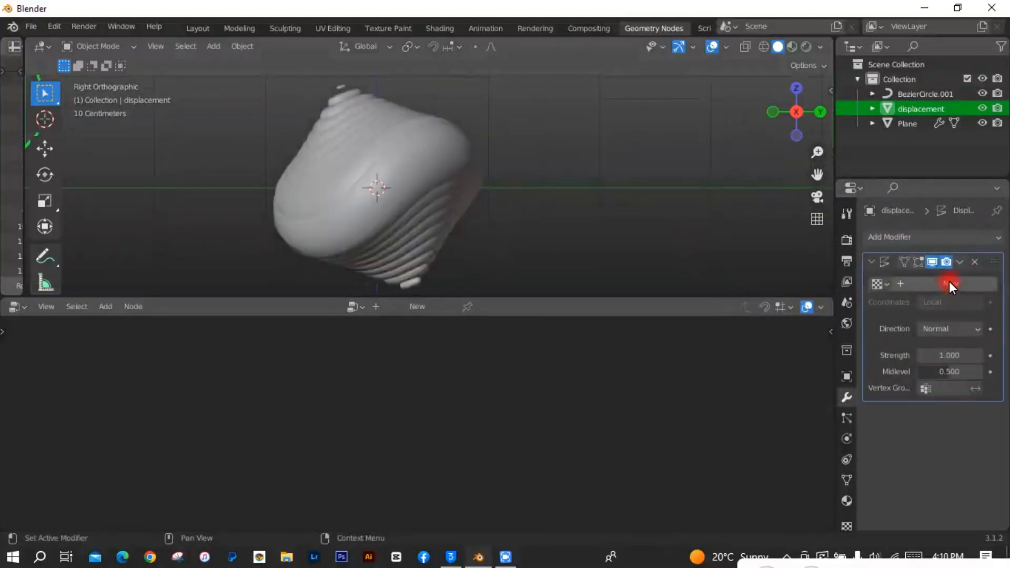
left_click(948, 284)
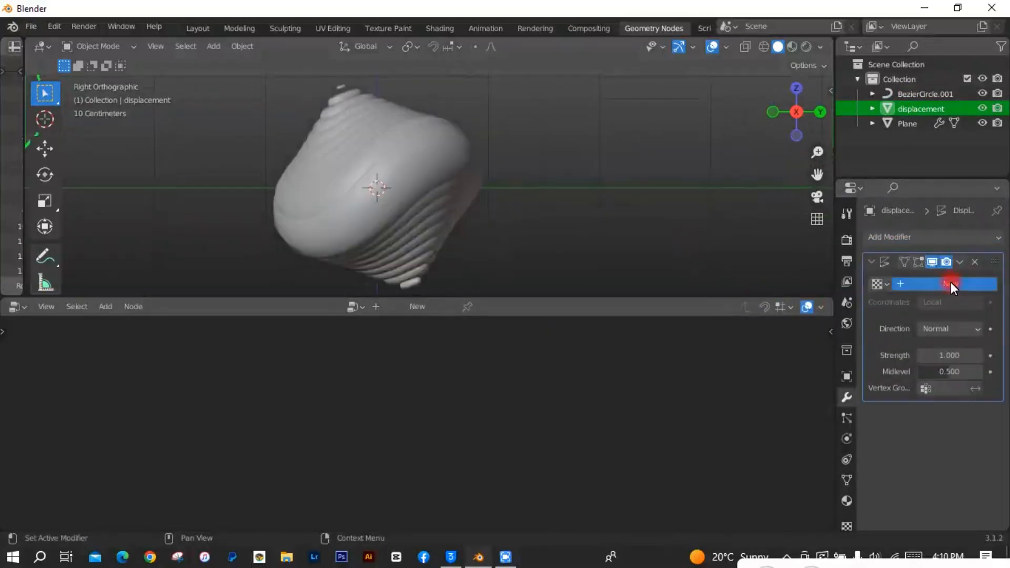
- Change the Displace texture's type to Magic and set its Depth to 0
left_click(989, 285)
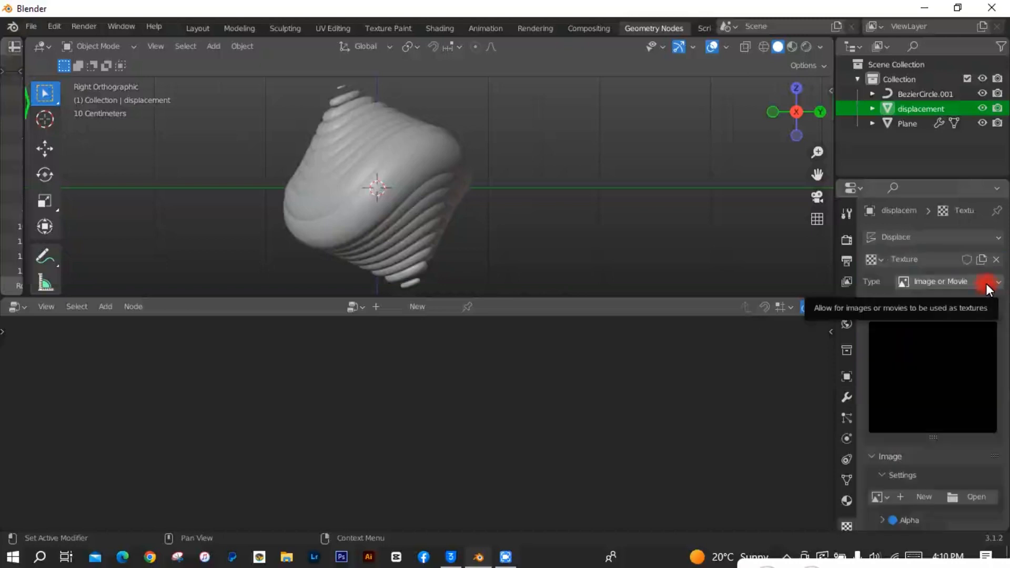
left_click(988, 284)
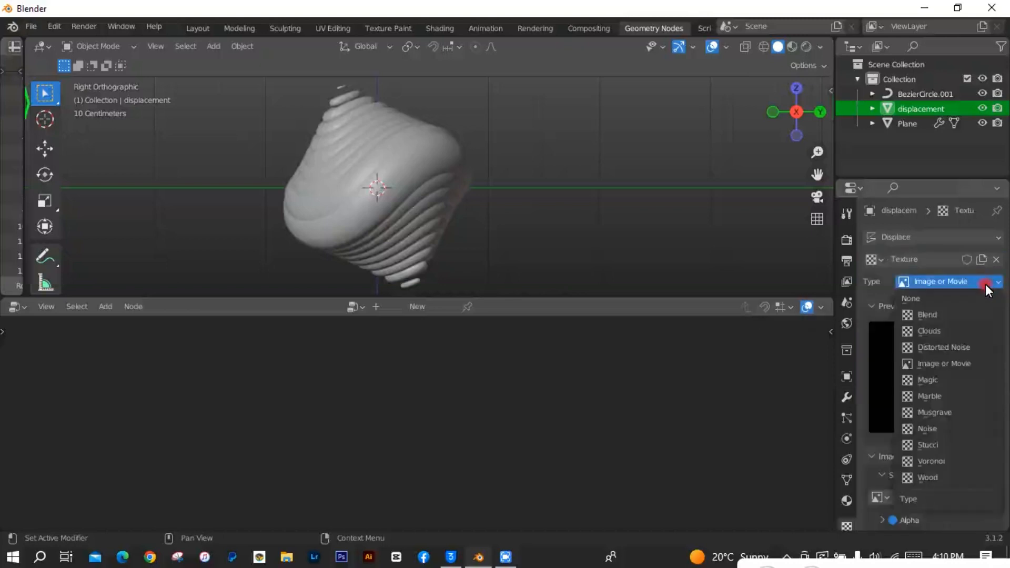
left_click(959, 377)
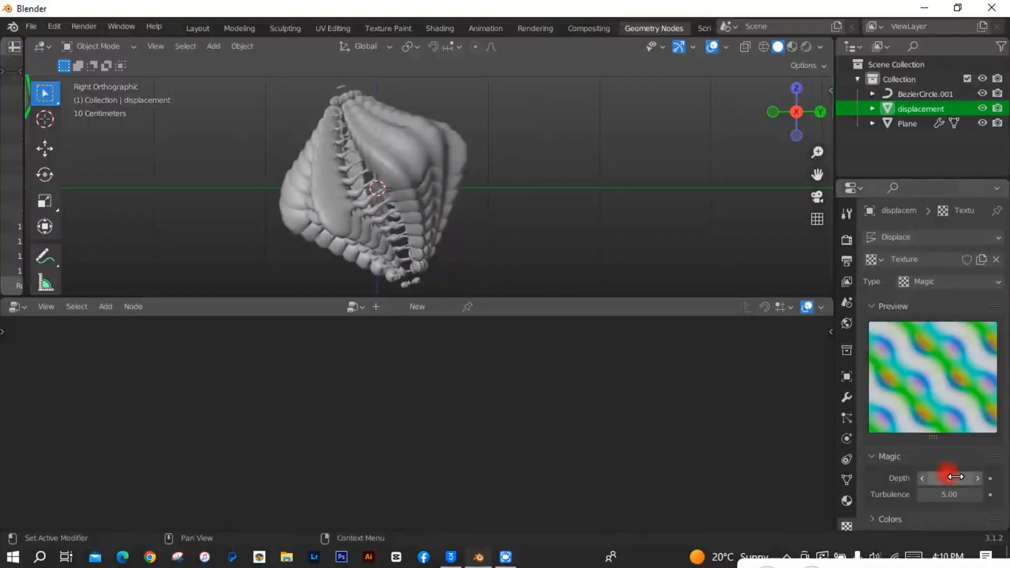
mouse_move(955, 477)
left_mouse_down()
mouse_move(971, 477)
mouse_move(956, 483)
left_mouse_up()
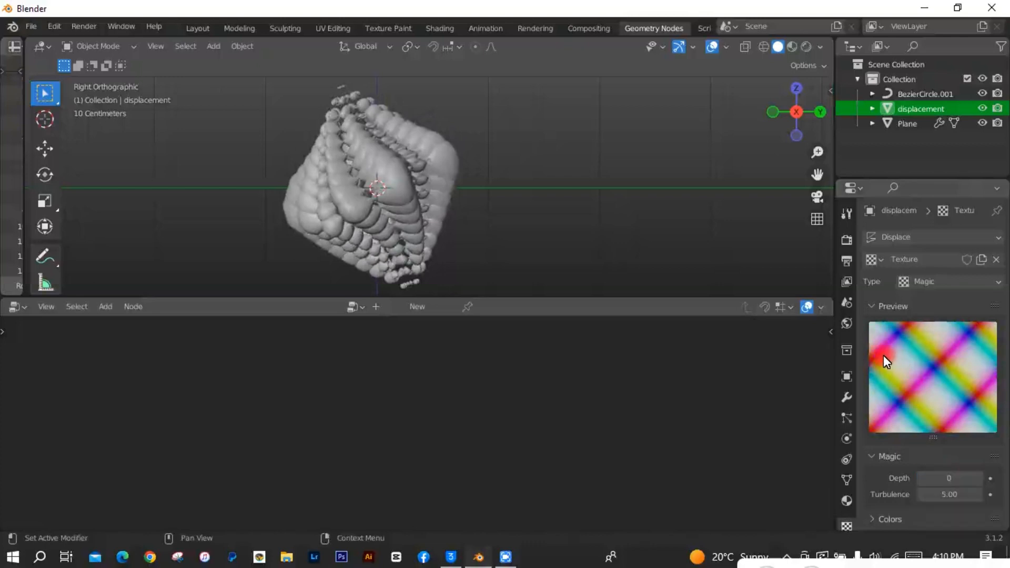
- Set the Displace modifier's Strength to 0.170 and its Midlevel to 0.445
left_click(851, 397)
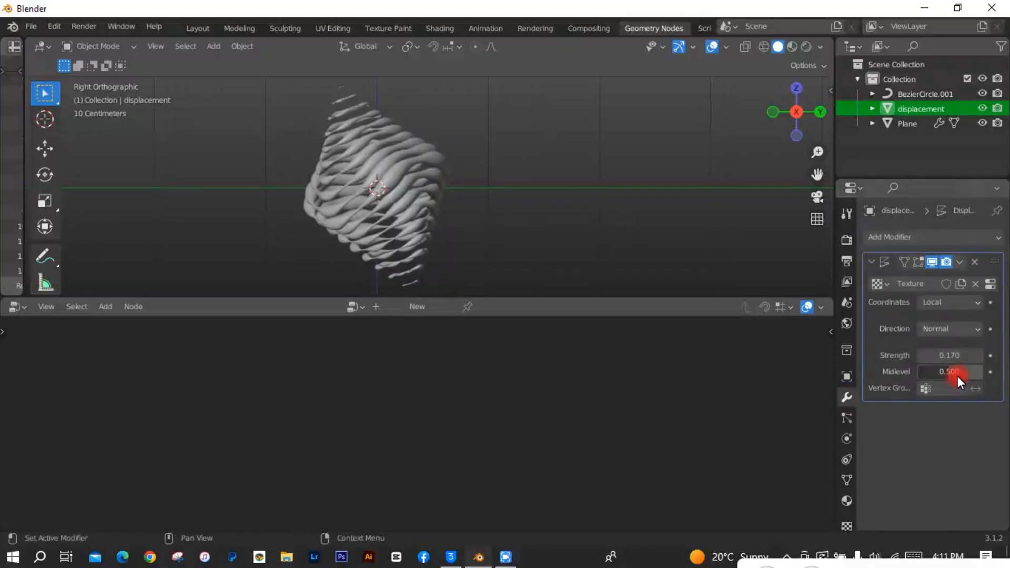
left_click(957, 375)
left_click(959, 373)
key("BackSpace")
type("445")
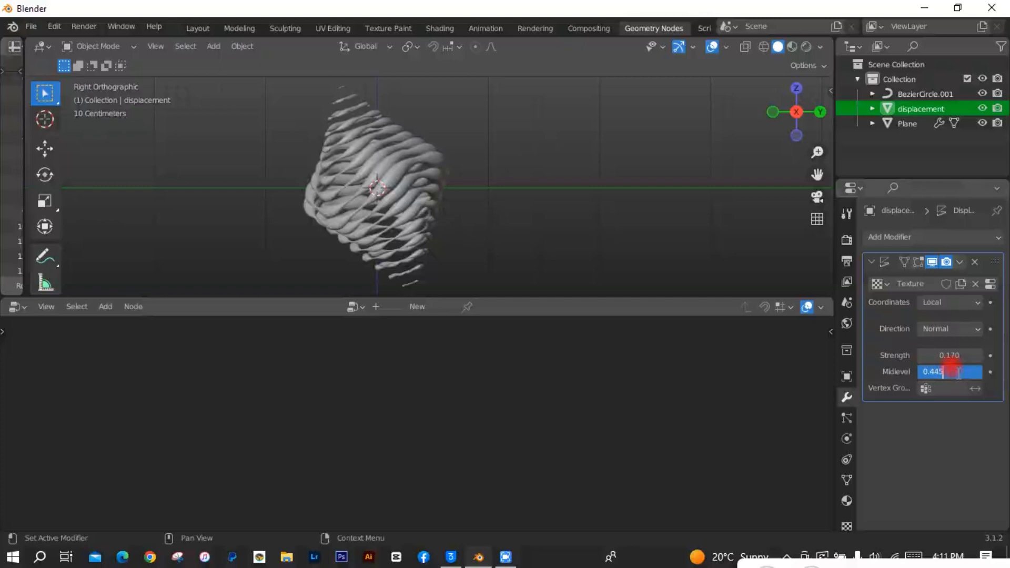
key("Return")
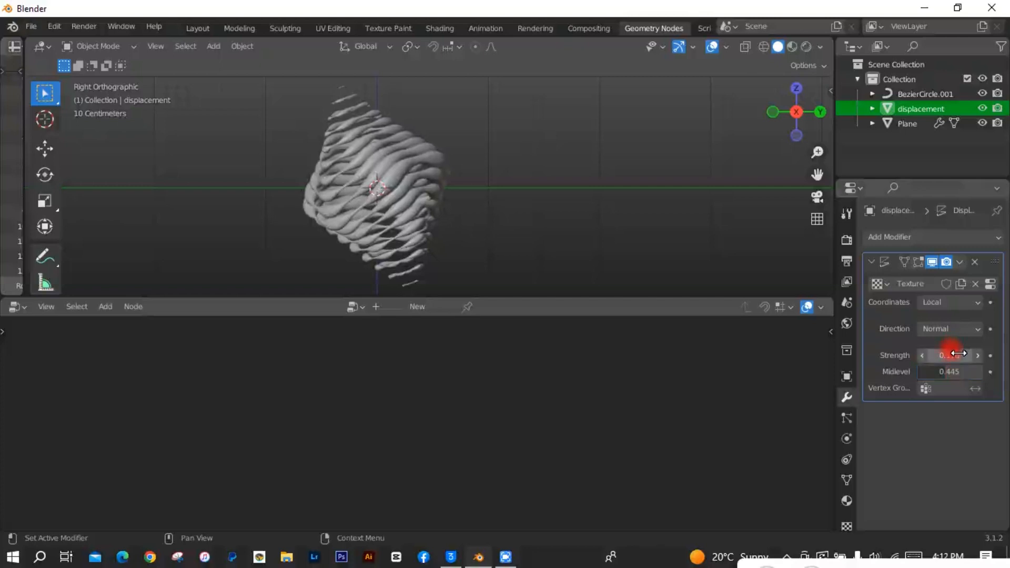
- Set the Displace modifier's Strength to 0.120
left_click(957, 353)
type("0.17")
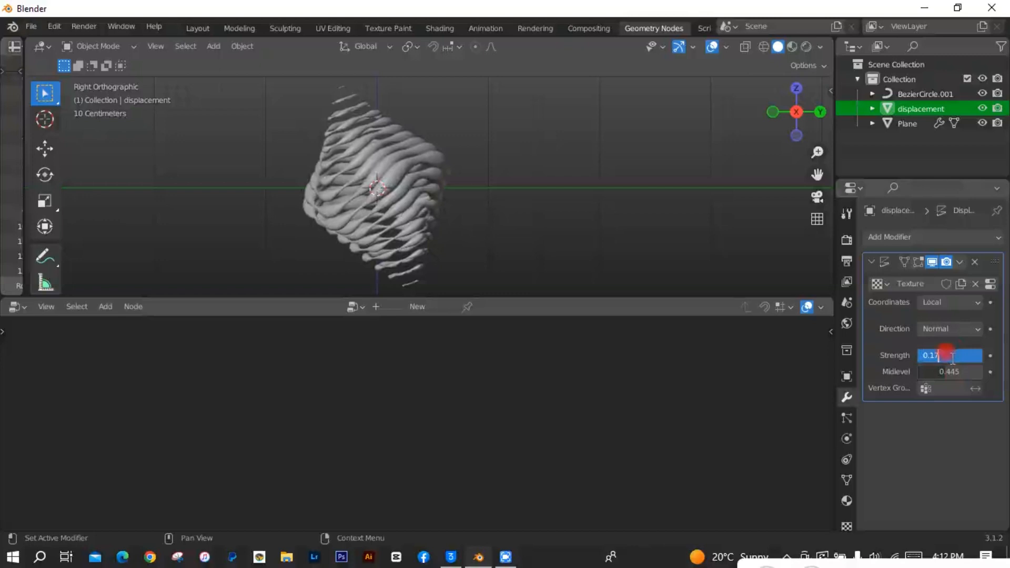
key("BackSpace")
type("20")
key("Return")
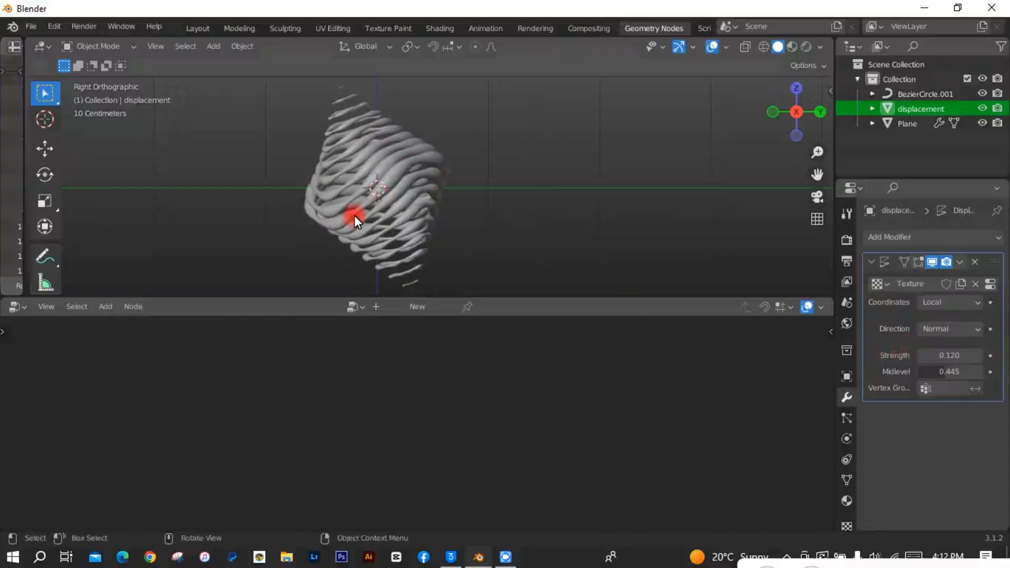
- Add a Plain Axes empty and move it in the right view onto the displaced ring, to about Y -4.6 m and Z 0.81 m
key("shift+a")
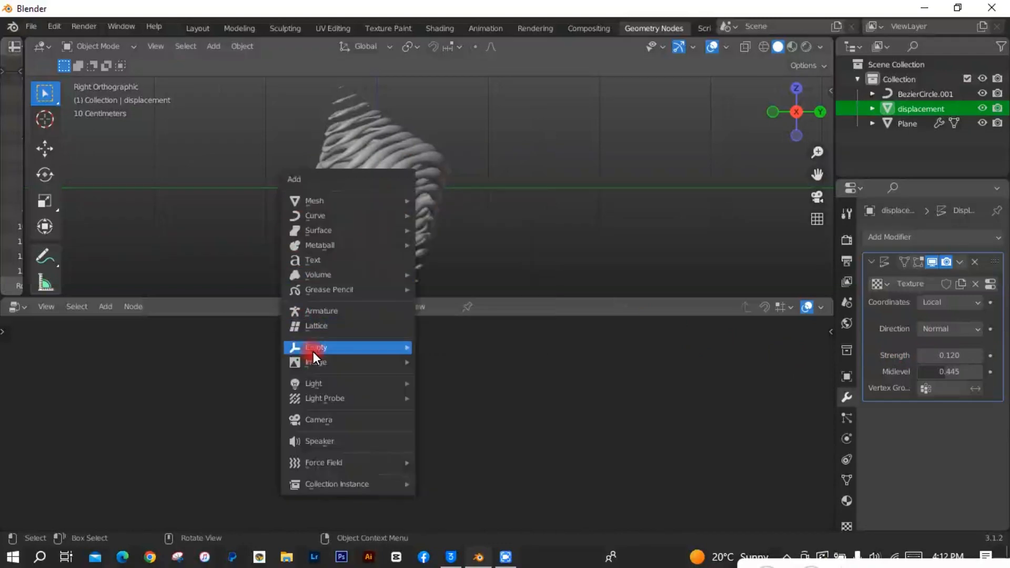
mouse_move(318, 351)
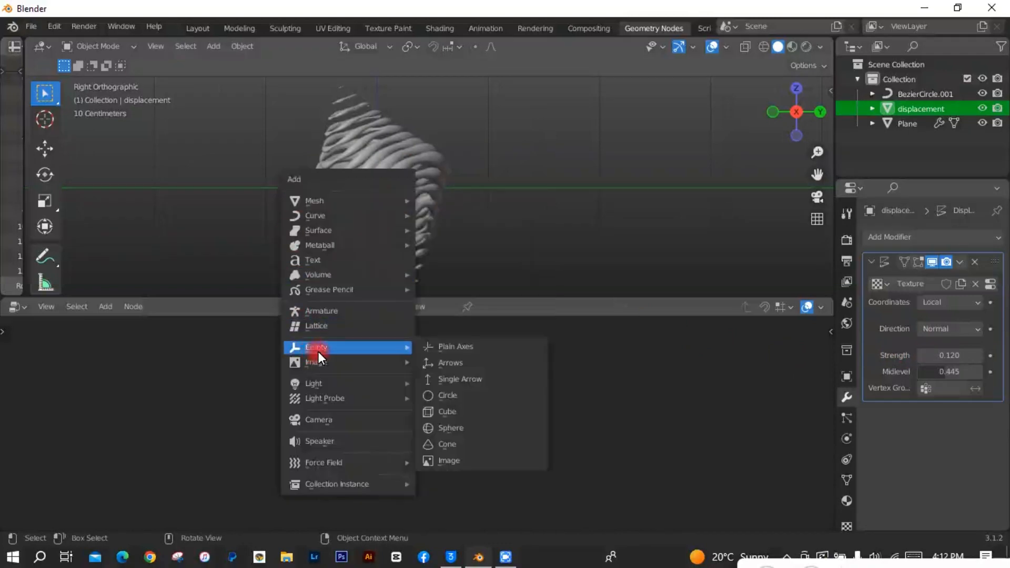
left_click(436, 345)
scroll(263, 162, "down", 5)
key("g")
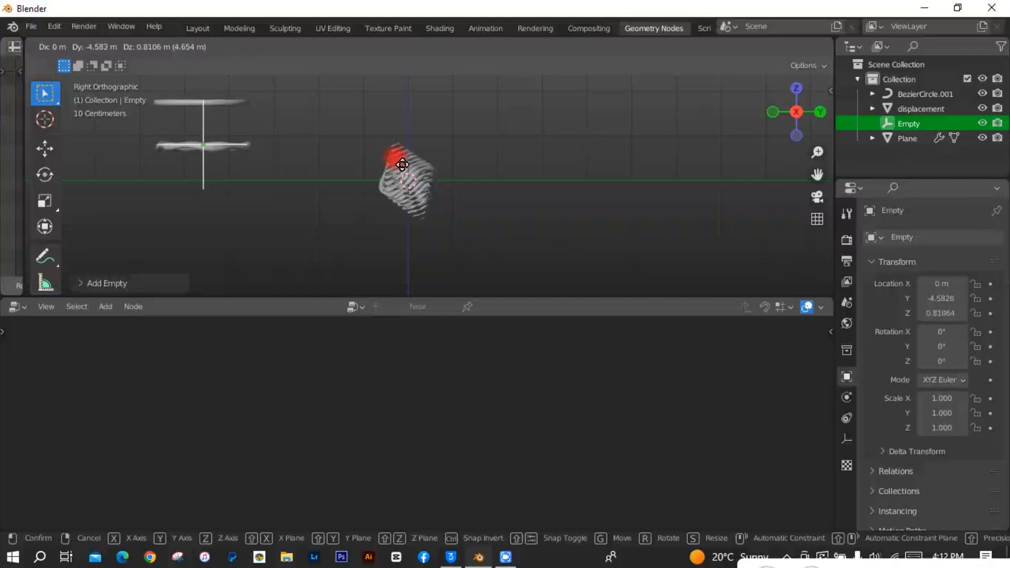
left_click(402, 165)
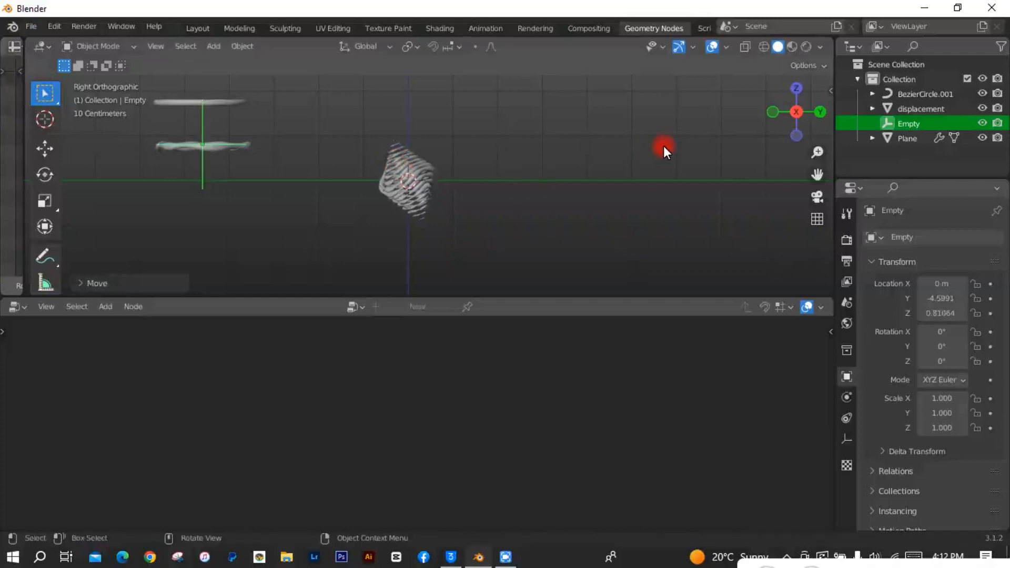
- Move the empty along X in the front view to about -2.51 m, in line with the displaced ring
left_click(772, 111)
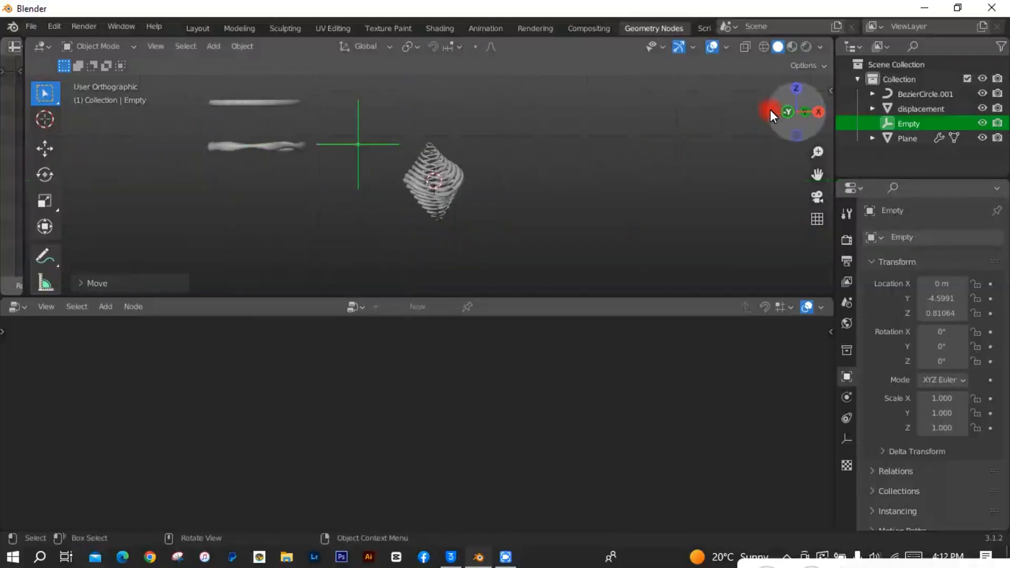
left_click(44, 147)
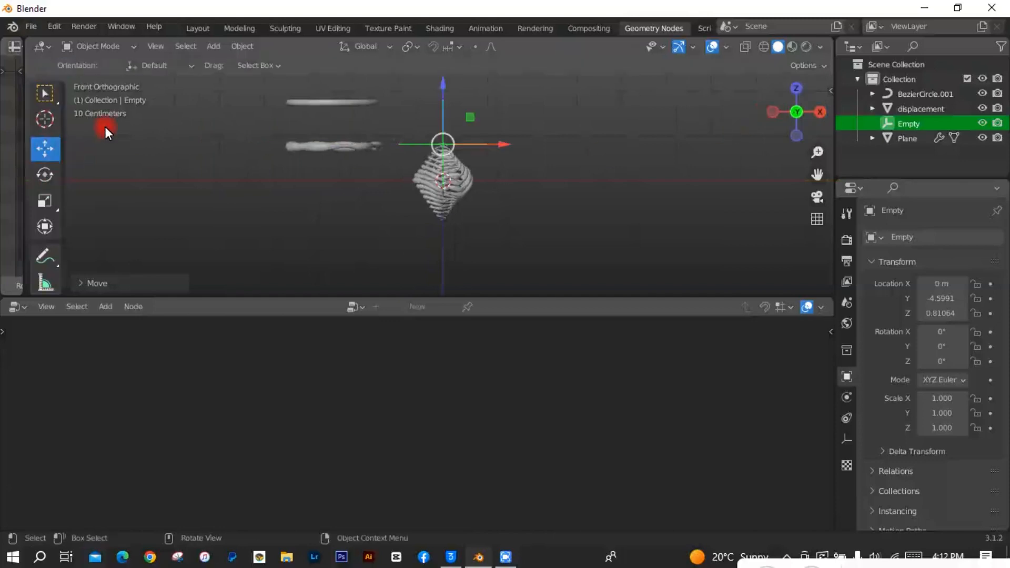
left_click_drag(503, 142, 380, 157)
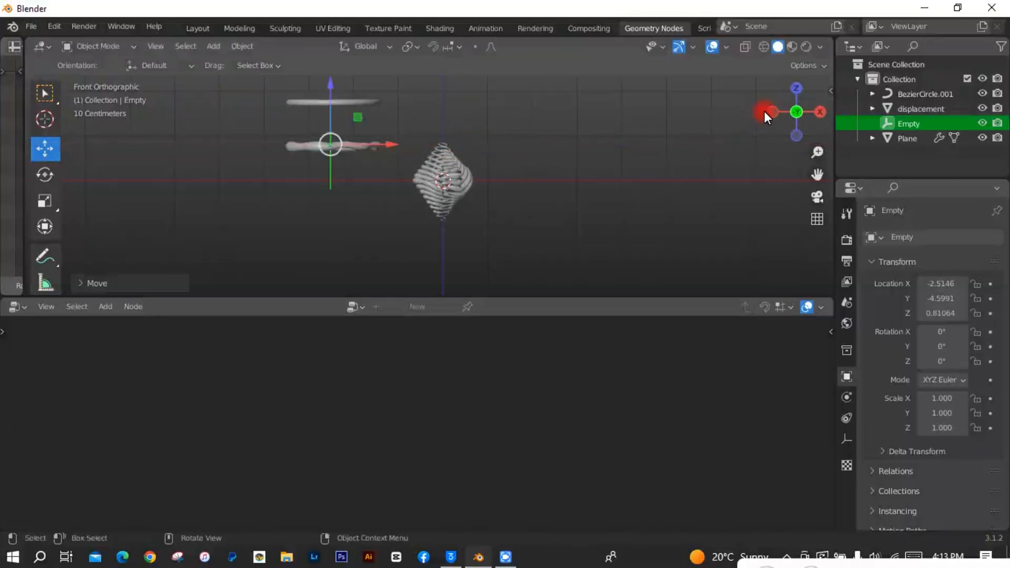
- Center the empty inside the ring in the top view by moving it along X to about -2.44 m
left_click(796, 89)
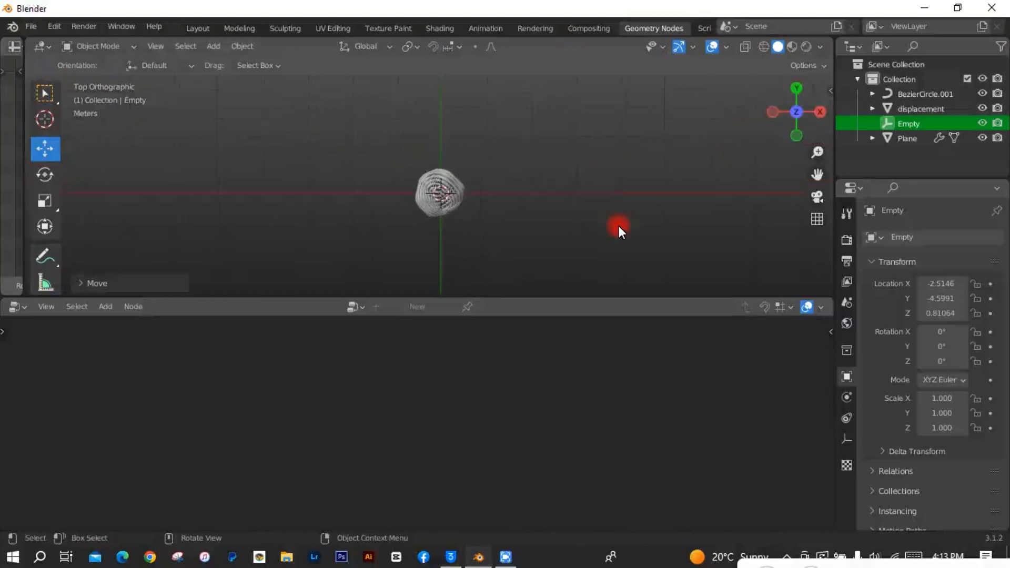
left_click_drag(816, 174, 691, 234)
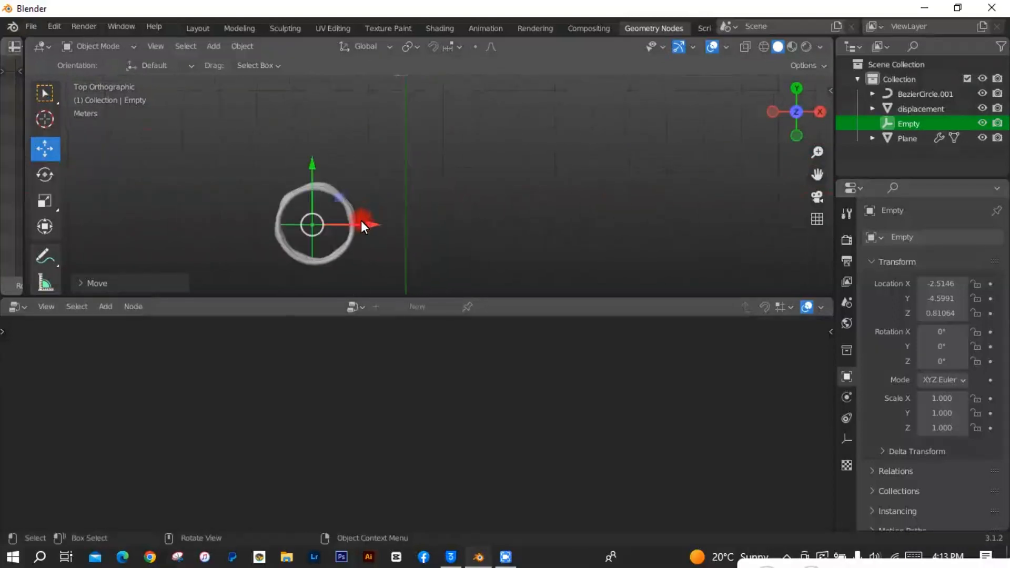
left_click_drag(367, 220, 370, 220)
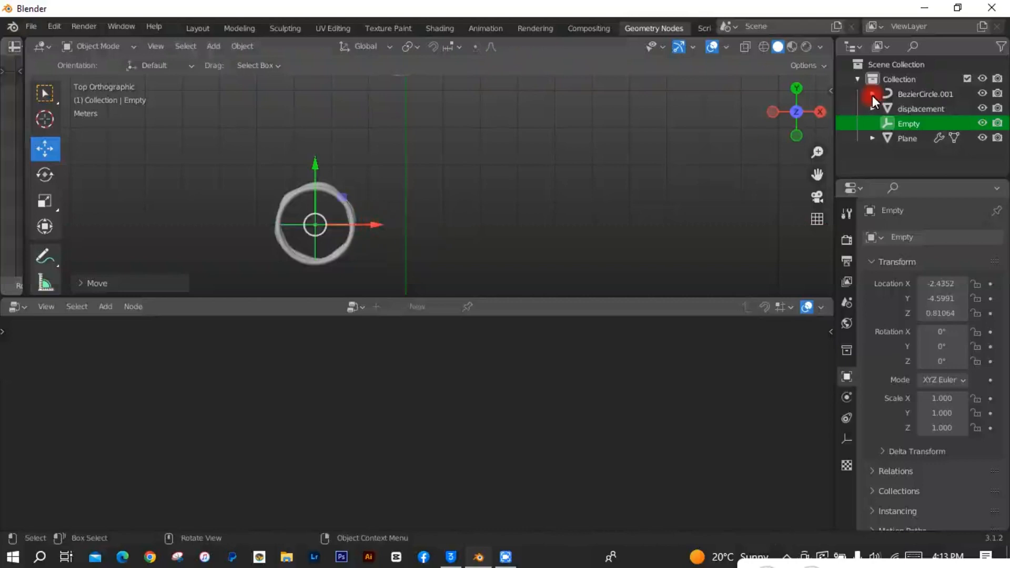
- Set the displacement ring's Displace texture coordinates to Object, using the Empty as the reference object
left_click(820, 113)
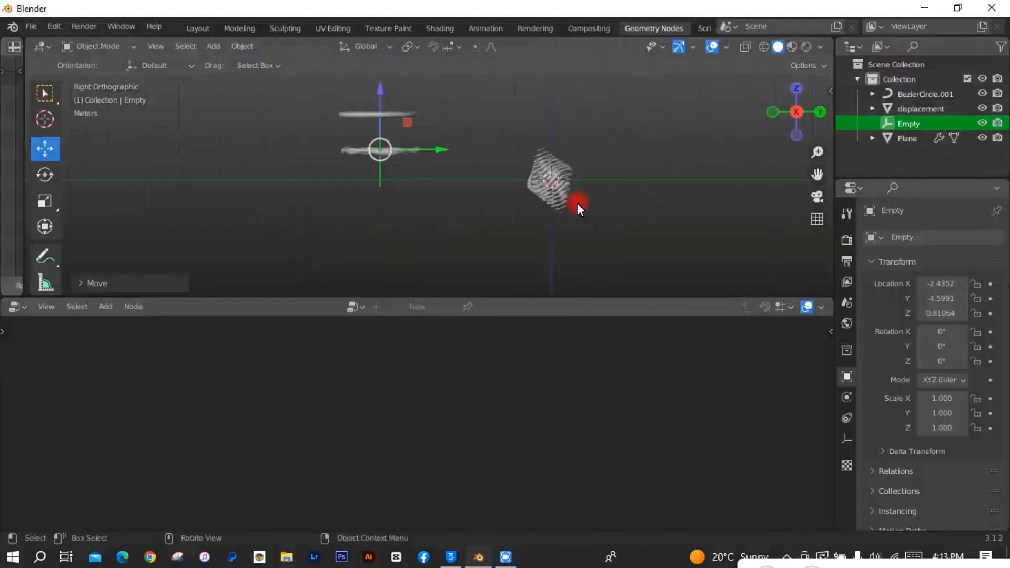
scroll(576, 203, "up", 2)
left_click_drag(817, 174, 622, 174)
left_click(907, 138)
left_click(914, 109)
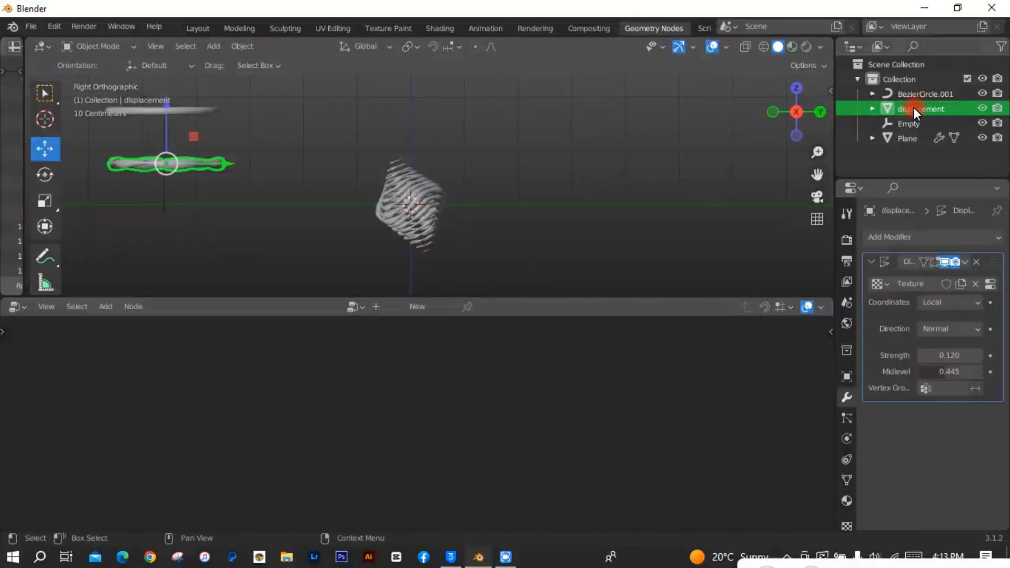
left_click(942, 304)
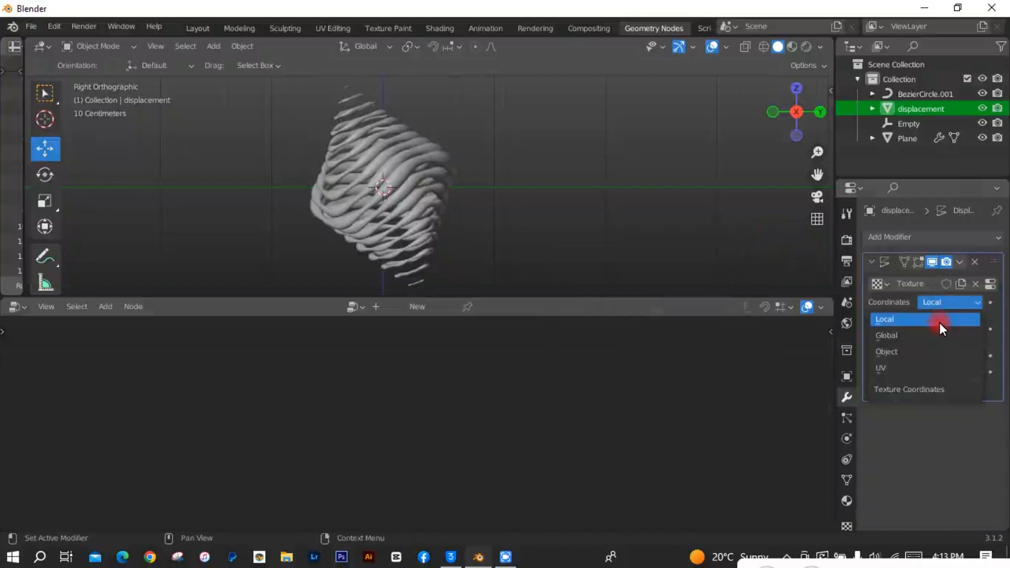
left_click(922, 351)
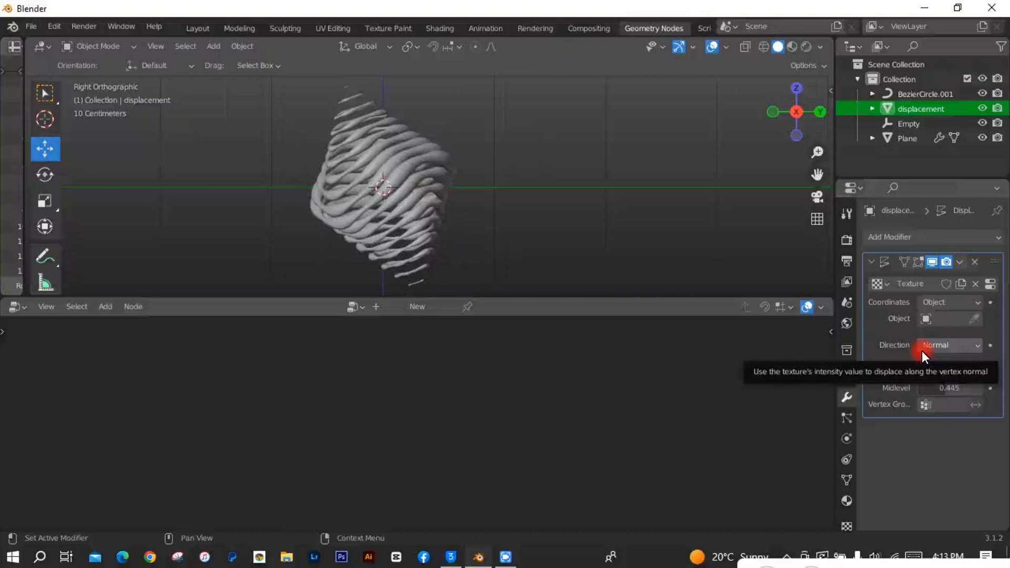
left_click(940, 314)
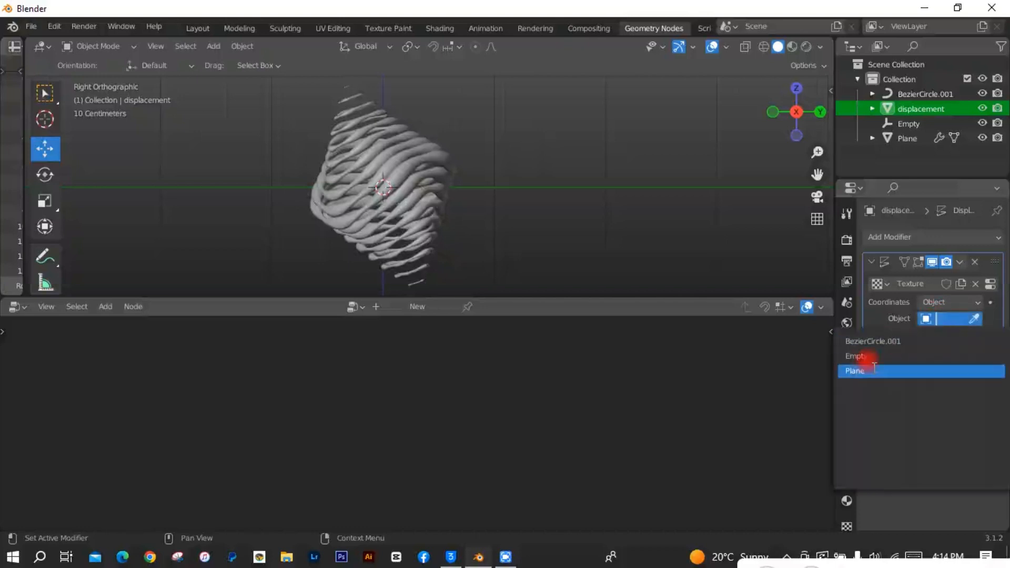
left_click(876, 358)
- Make the ring stack's Geometry Nodes modifier active and switch the node editor area to the Timeline
left_click(442, 201)
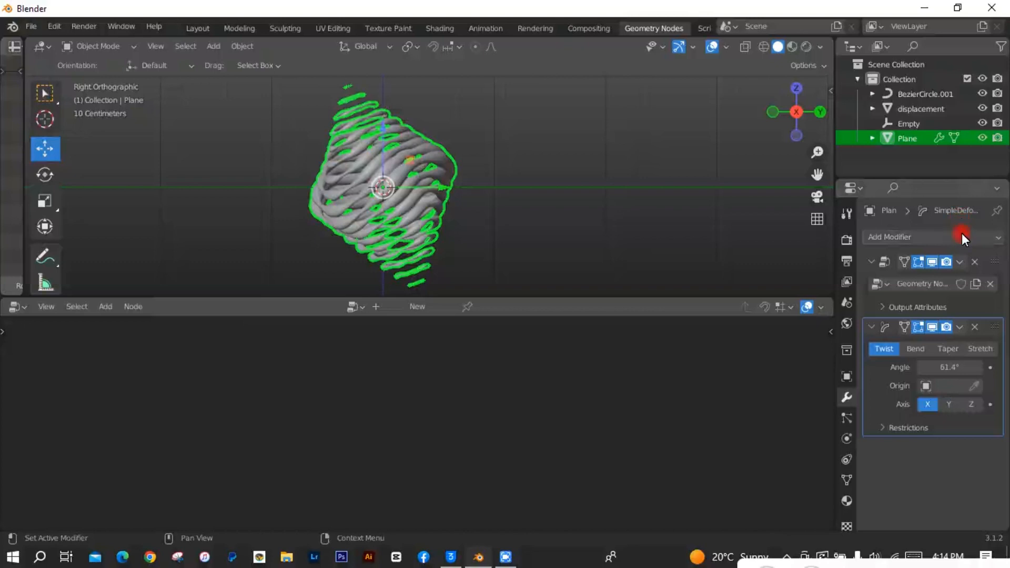
left_click(967, 295)
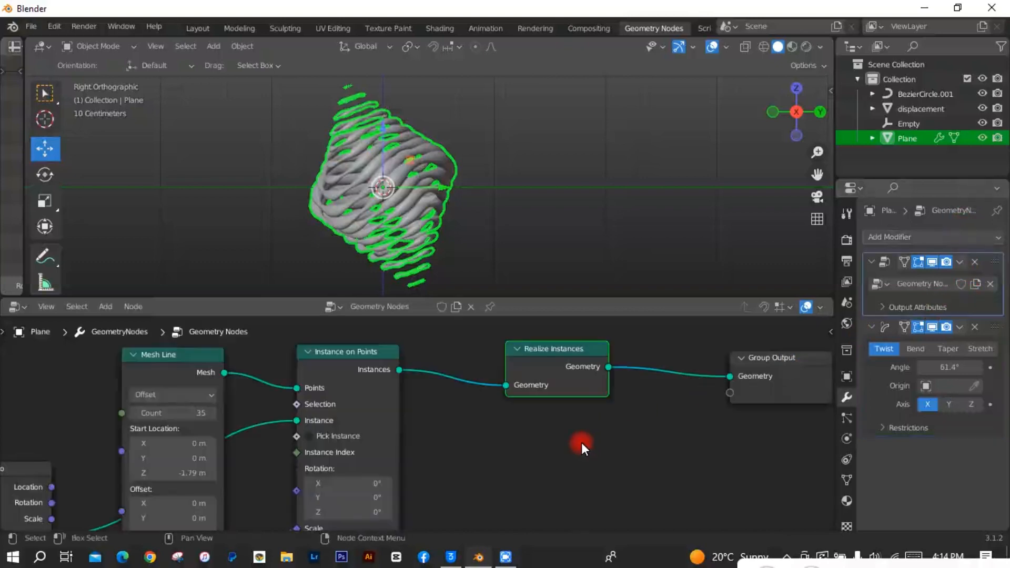
left_click(17, 310)
left_click(187, 368)
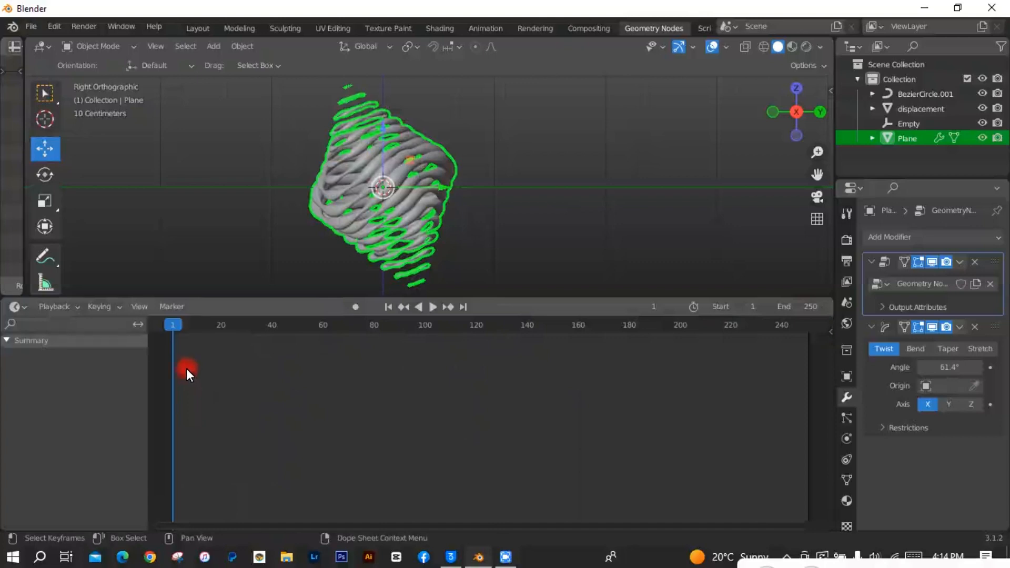
- Set the animation's end frame to 10
left_click(800, 304)
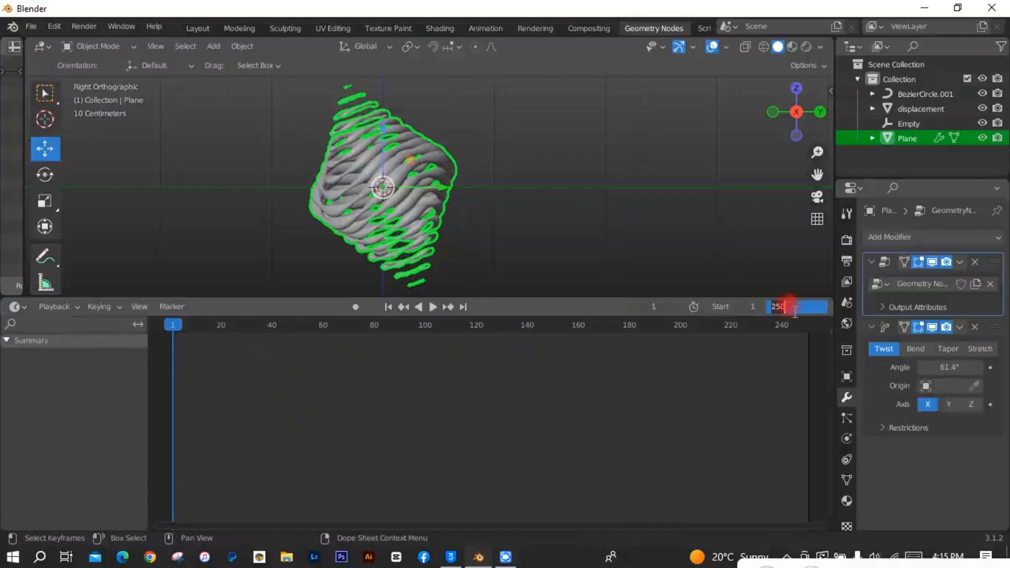
key("BackSpace")
type("10")
key("Return")
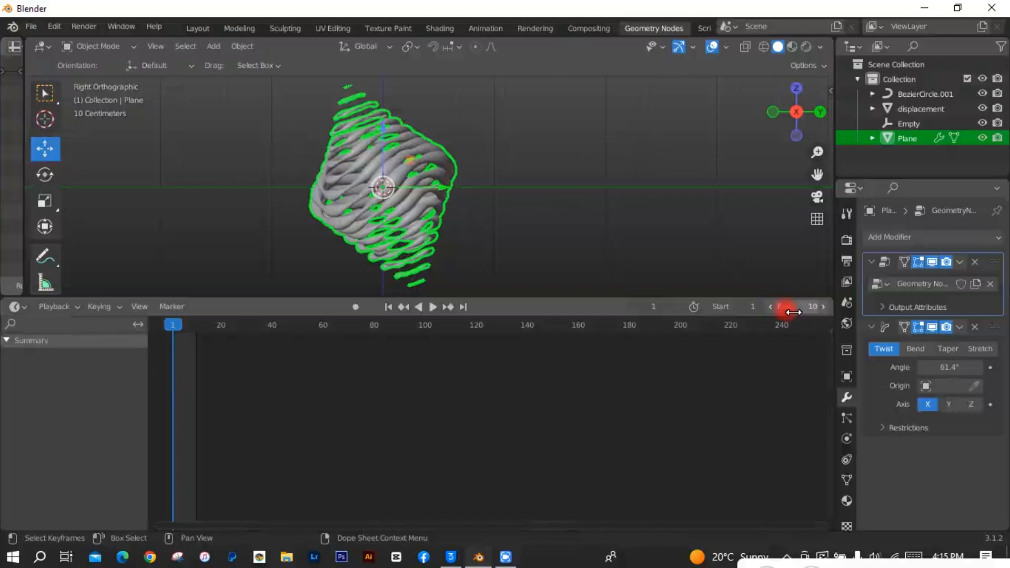
- Set the current frame to 0 in the Timeline
scroll(238, 406, "up", 3)
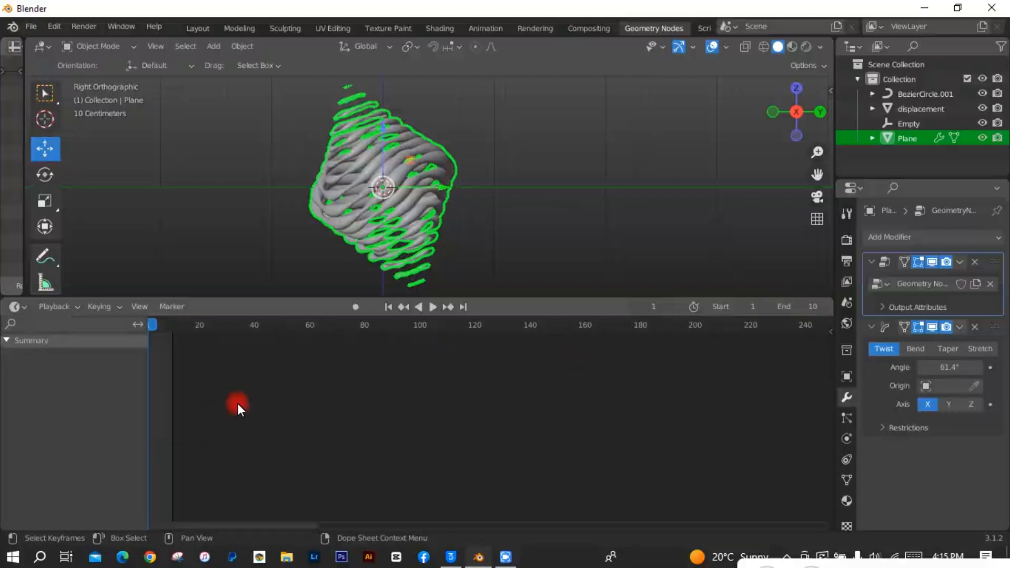
middle_click_drag(237, 404, 635, 415)
scroll(461, 408, "up", 5)
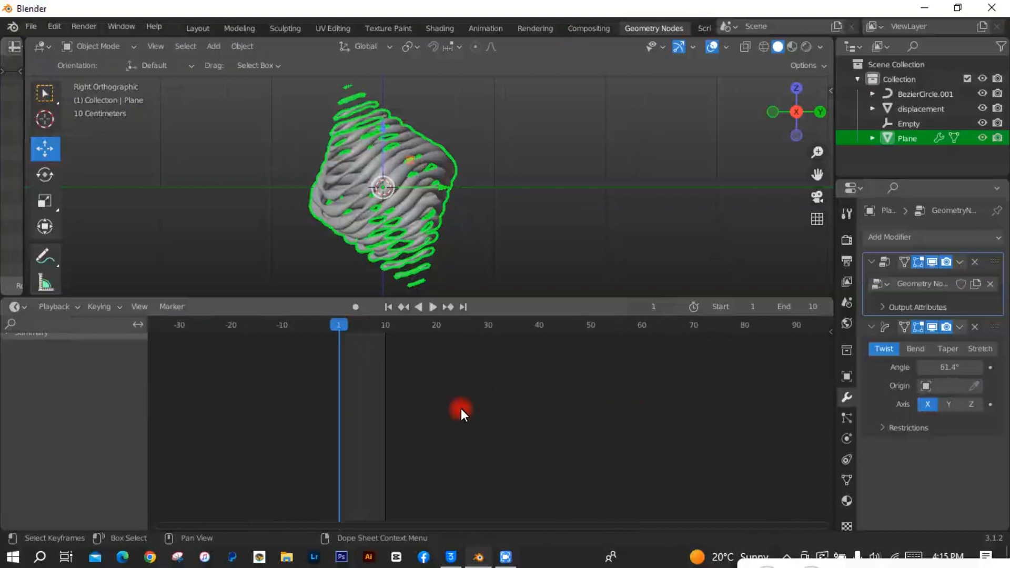
scroll(460, 408, "up", 3)
middle_click_drag(460, 409, 629, 414)
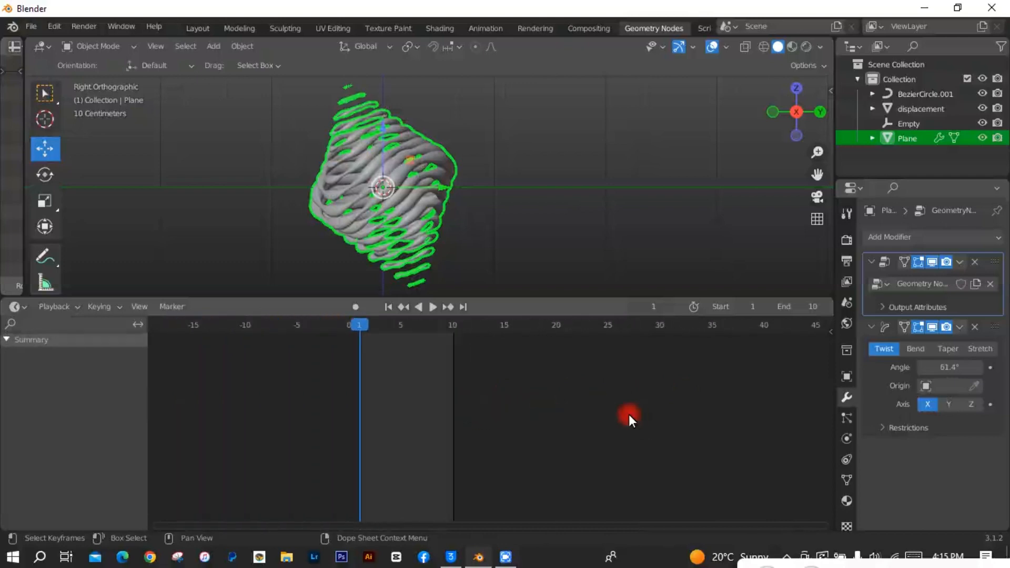
left_click(348, 328)
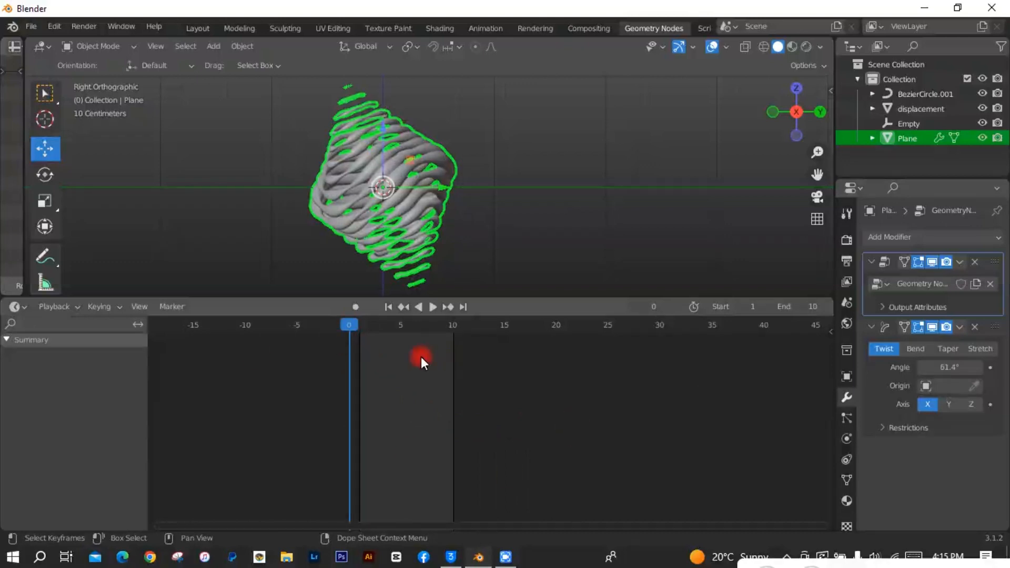
- Set the Mesh Line node's Start Location Z to -0.96 m in the Geometry Node Editor and keyframe it
left_click(18, 307)
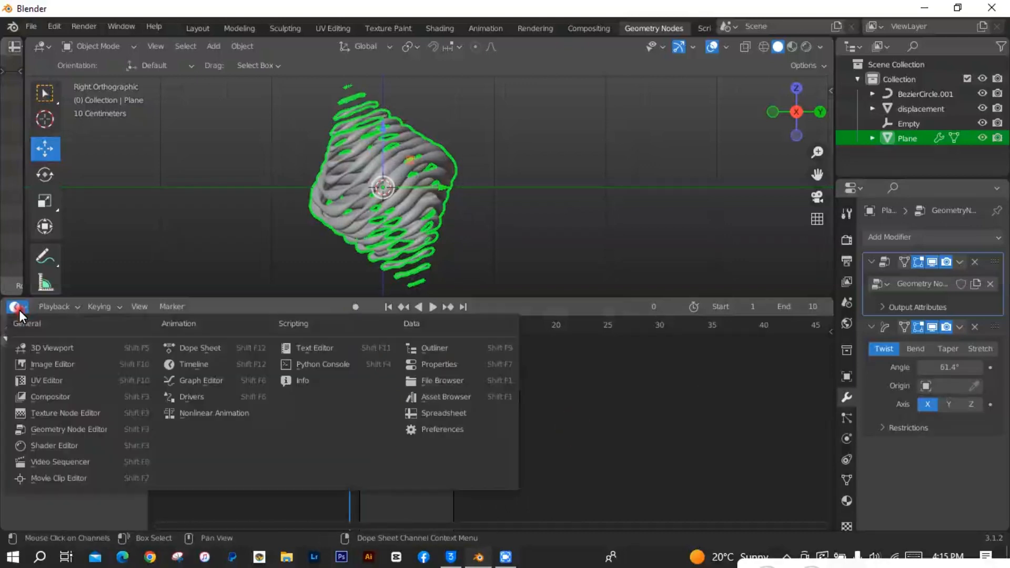
left_click(74, 429)
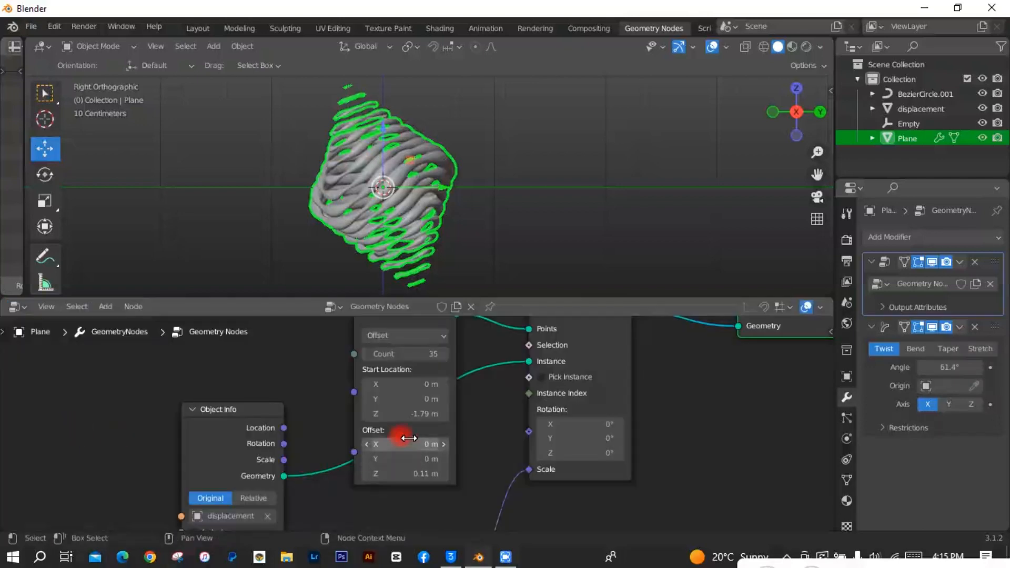
scroll(408, 437, "up", 4)
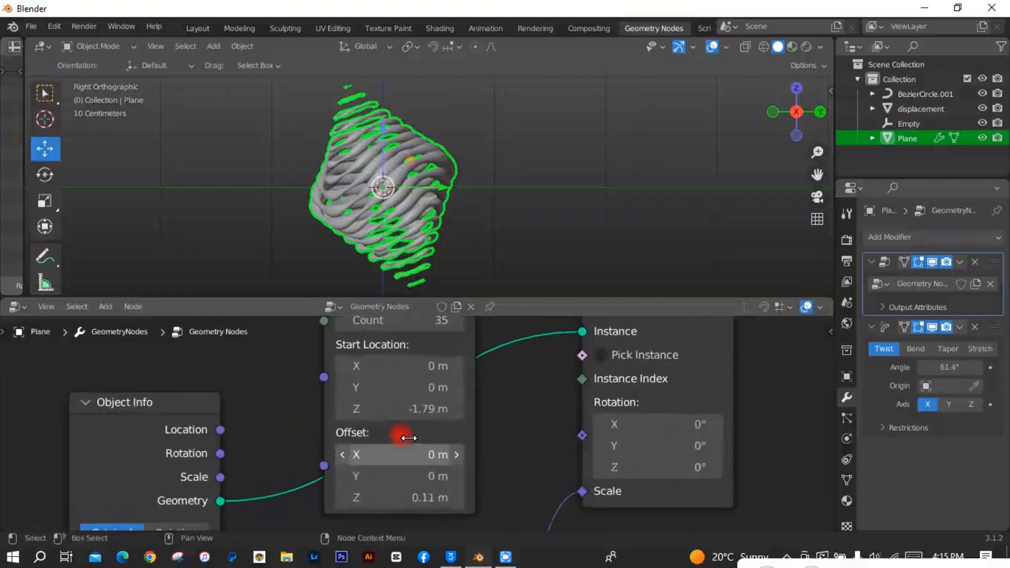
left_click(410, 411)
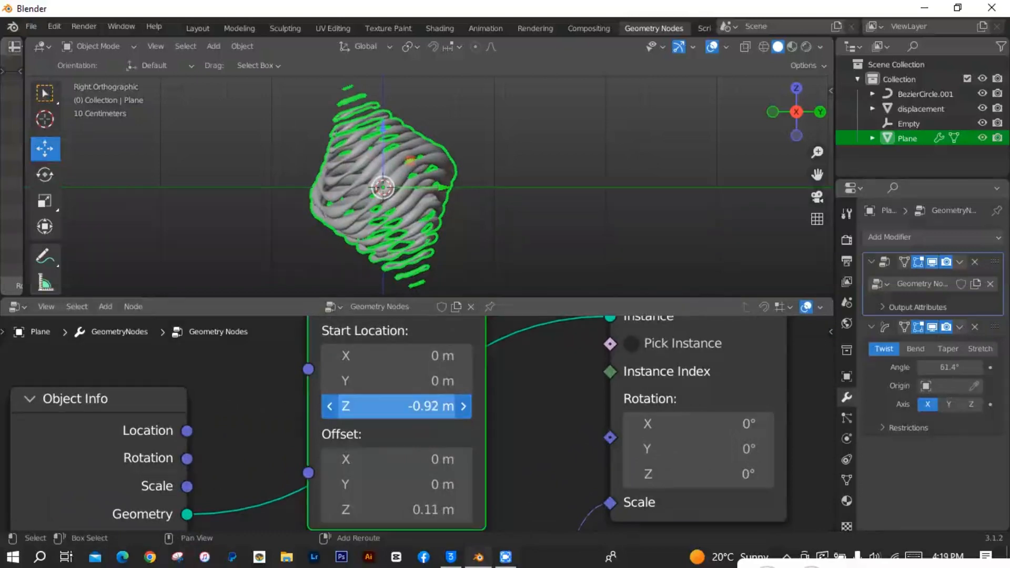
left_click_drag(410, 411, 417, 406)
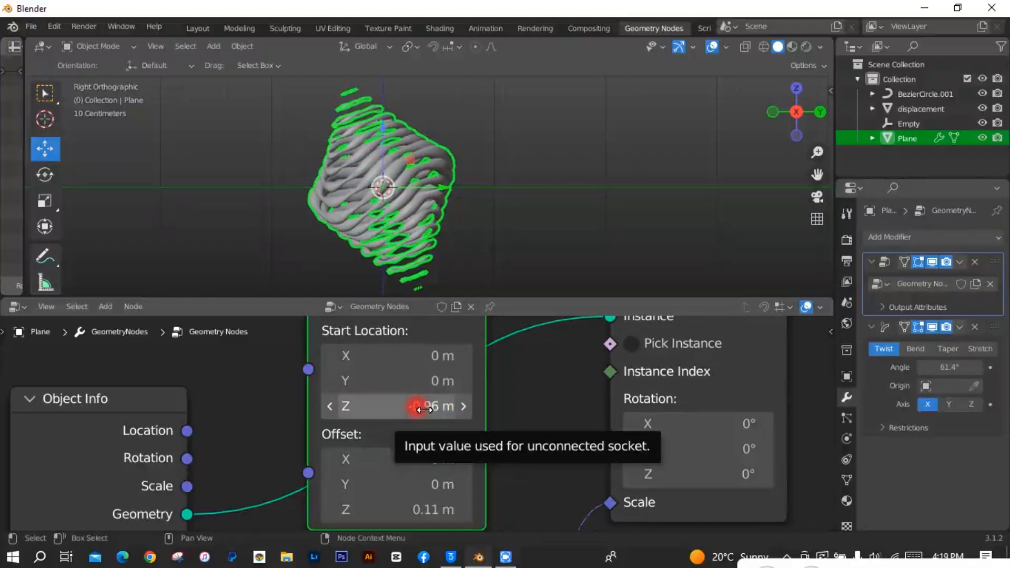
key("i")
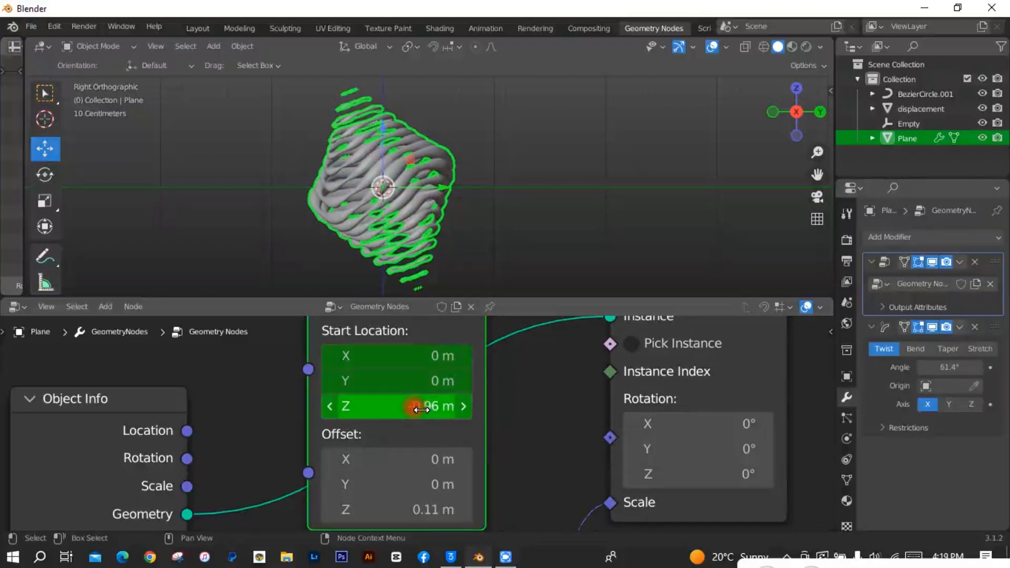
- Go to frame 10 and keyframe the Mesh Line's Start Location with Z set to -2.28 m
left_click(13, 307)
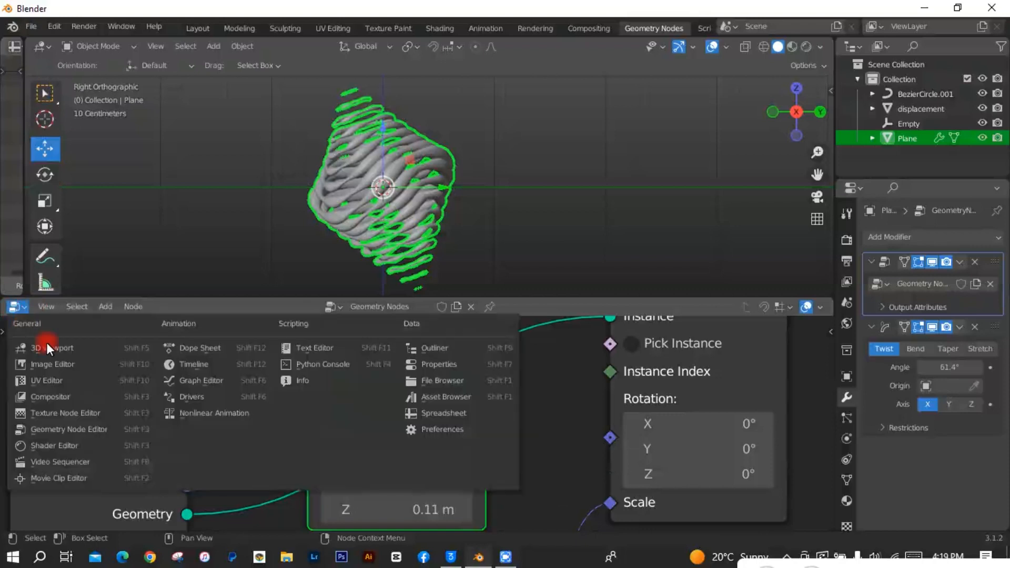
left_click(179, 363)
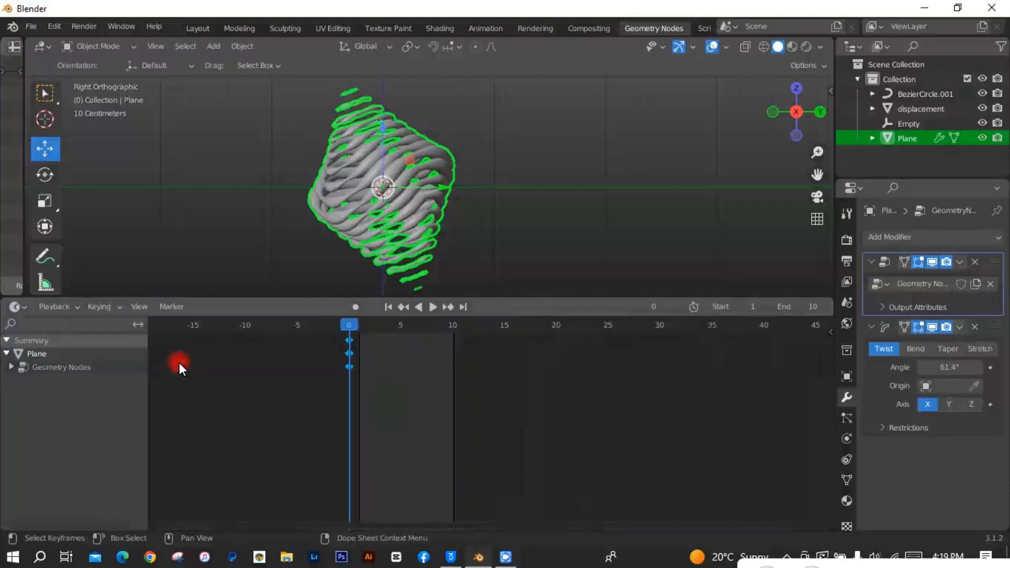
left_click(454, 324)
left_click(16, 306)
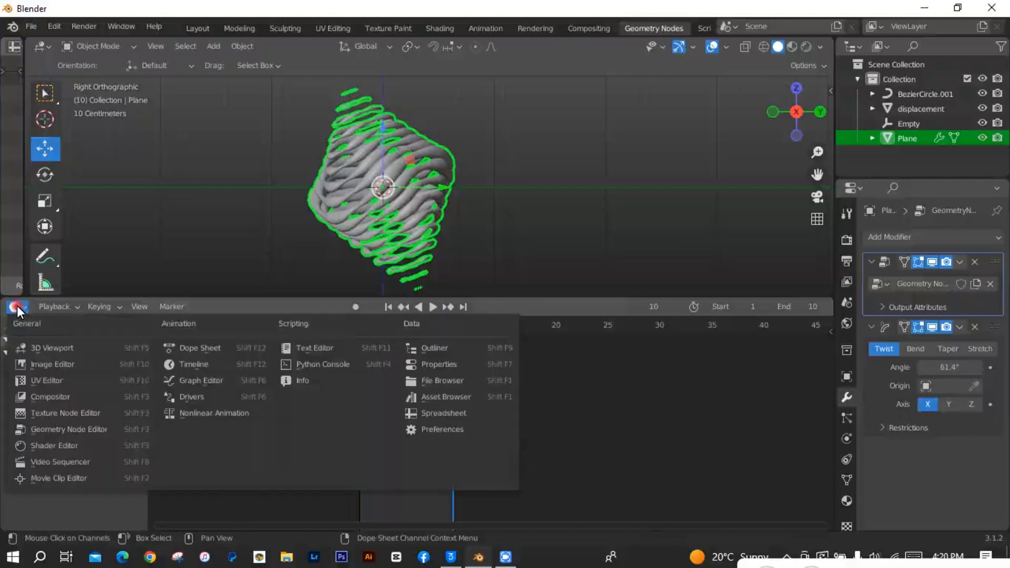
left_click(46, 425)
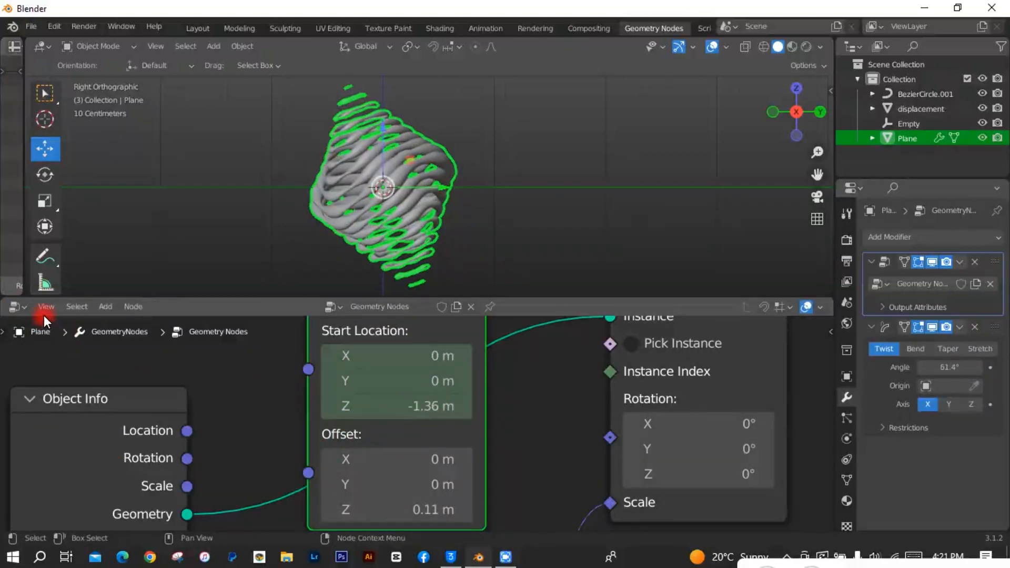
- Switch the node editor area back to the Timeline and return the playhead to frame 0
left_click(16, 307)
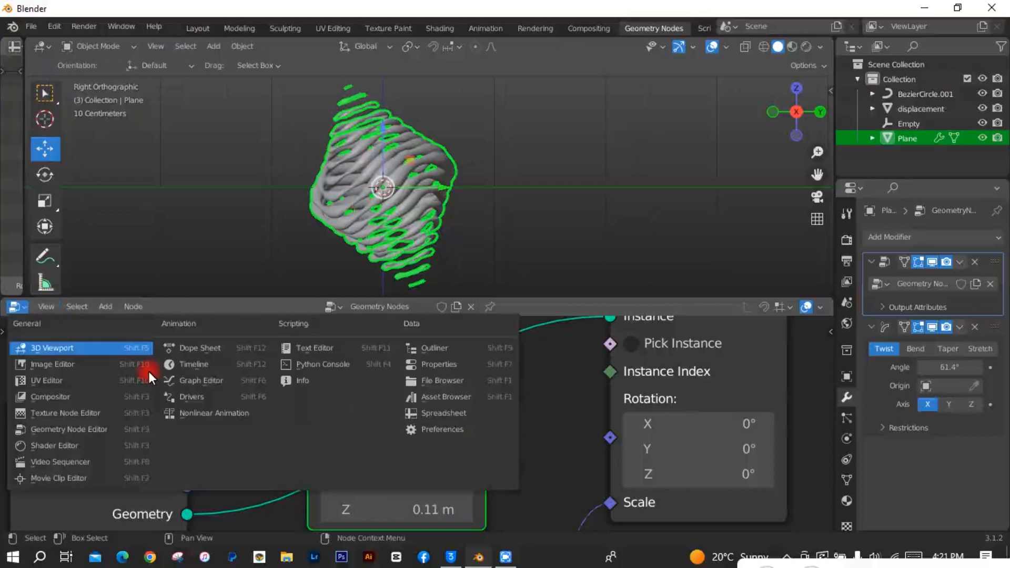
left_click(217, 364)
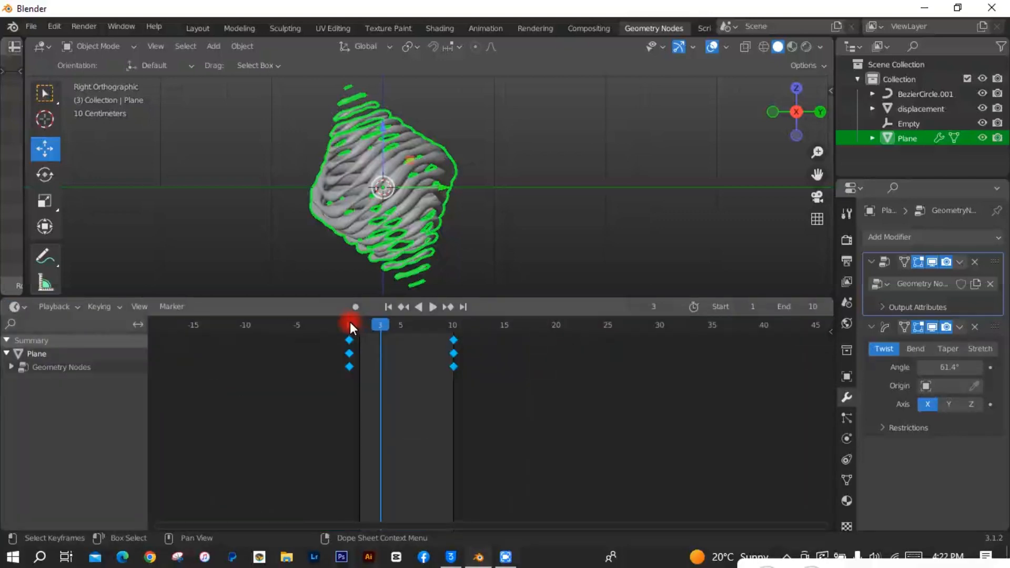
left_click(349, 323)
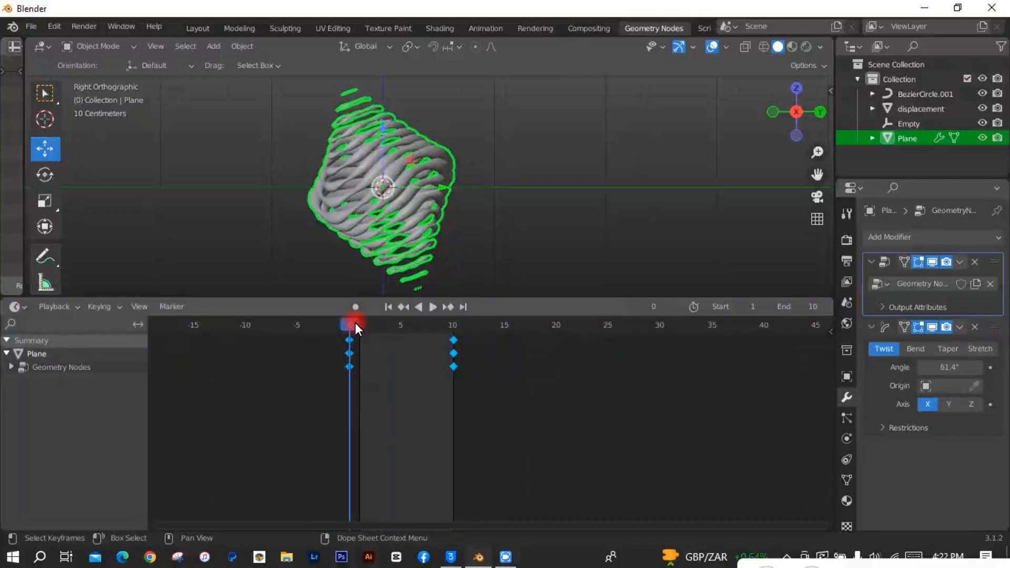
- Select the Empty and extend the animation's end frame to 60
left_click(904, 122)
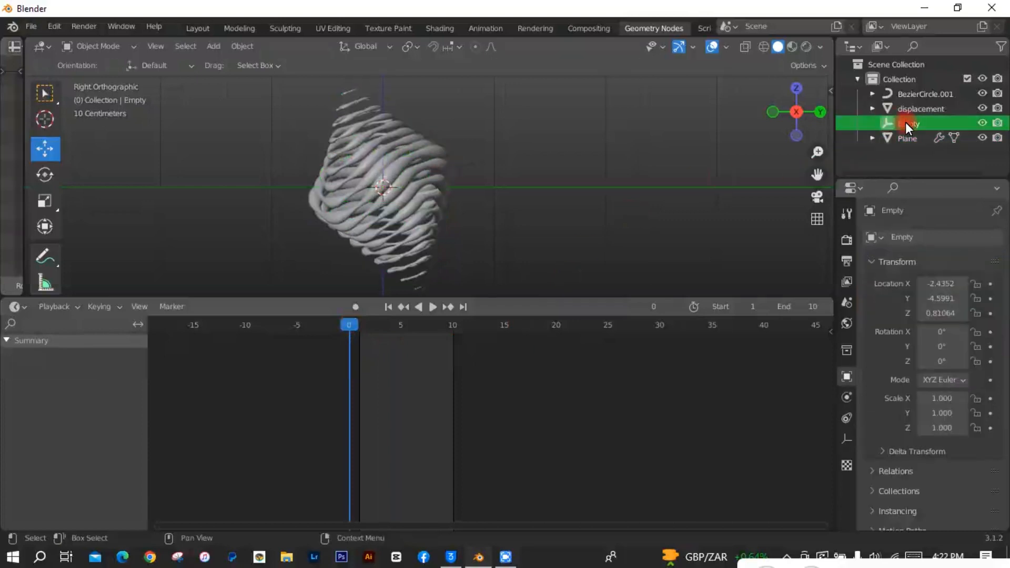
left_click(805, 305)
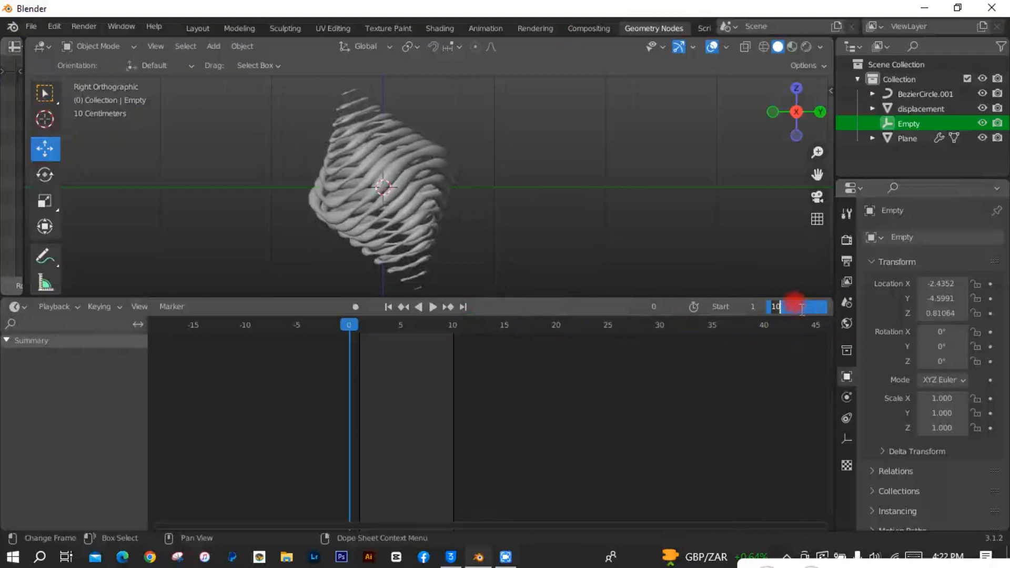
key("BackSpace")
key("BackSpace")
type("60")
key("Return")
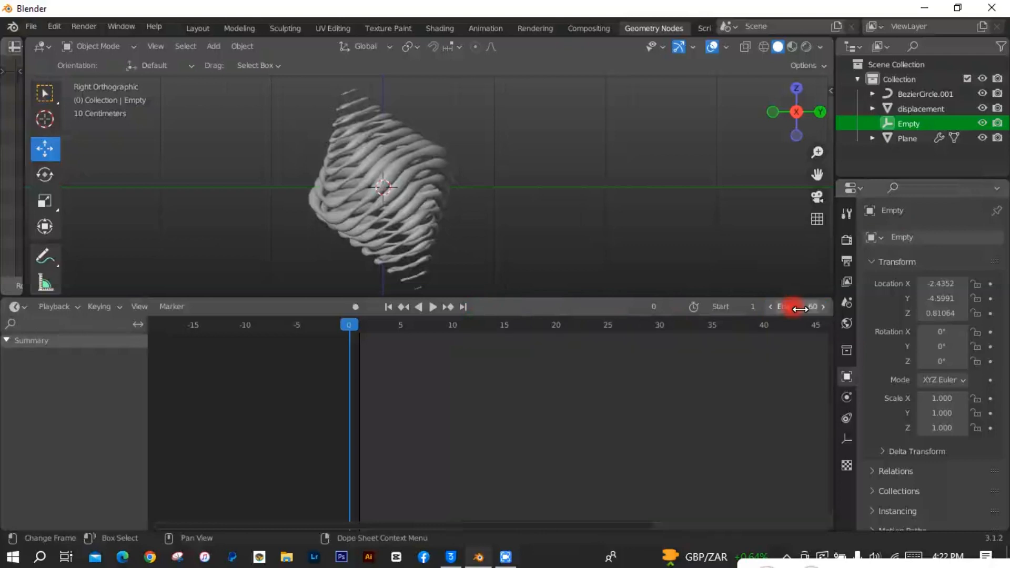
- Show the Plane's node tree in the Geometry Node Editor and split that area into two side-by-side editors
left_click(908, 139)
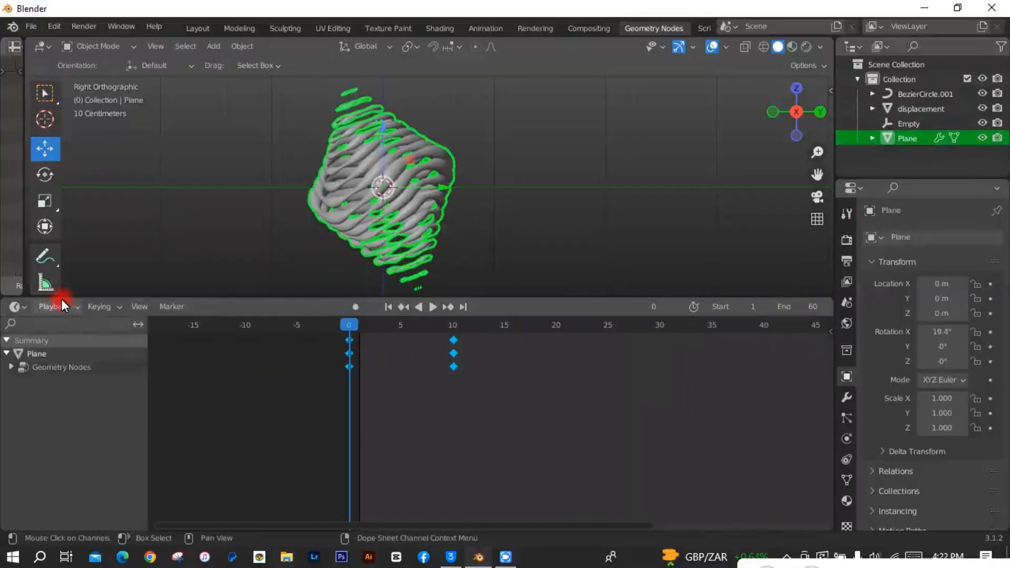
left_click(14, 305)
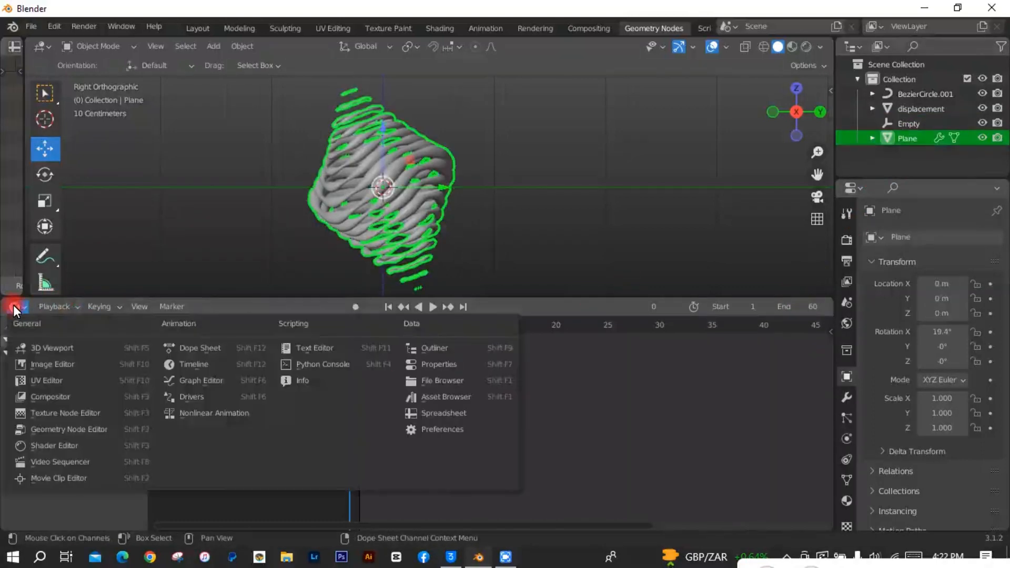
left_click(81, 430)
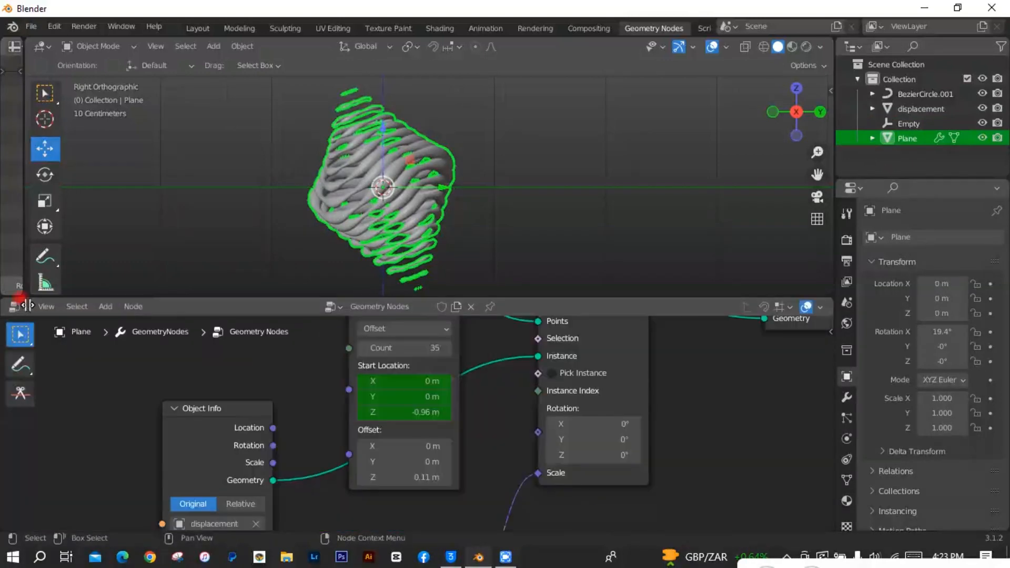
left_click_drag(7, 300, 314, 306)
left_click(585, 386)
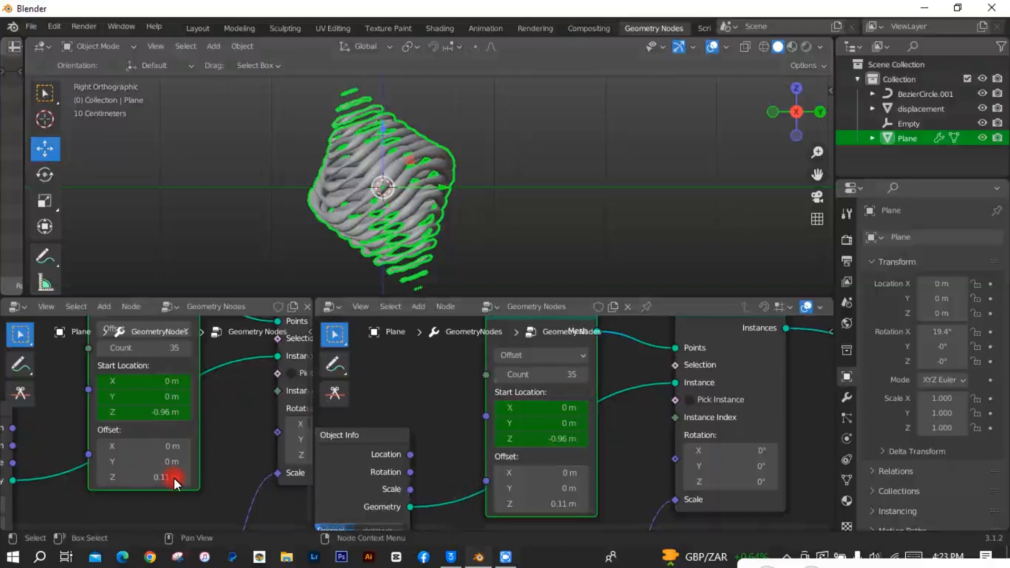
- Change one of the split areas to the Graph Editor and select the Start Location's Z Default Value curve
left_click(16, 307)
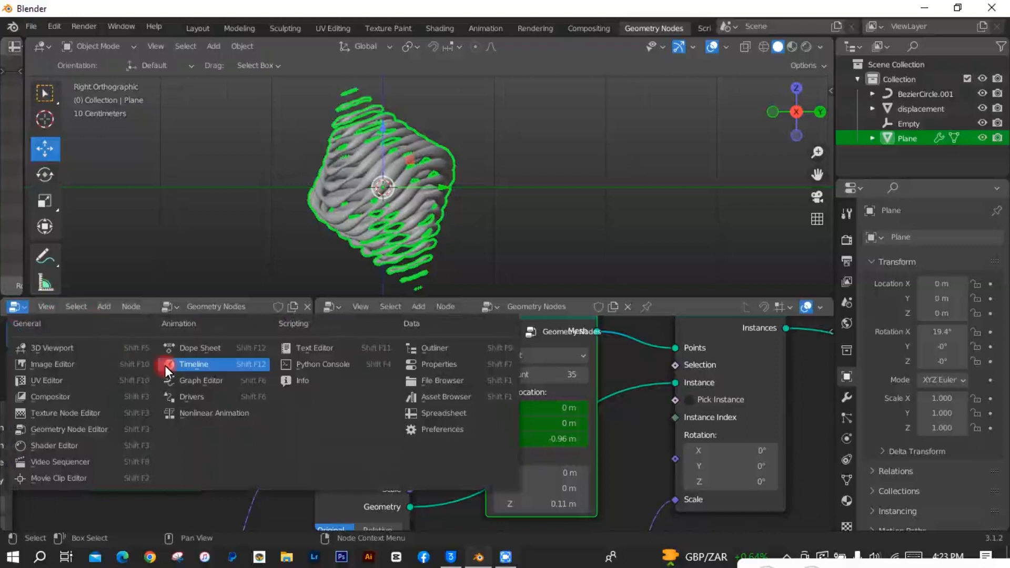
left_click(203, 383)
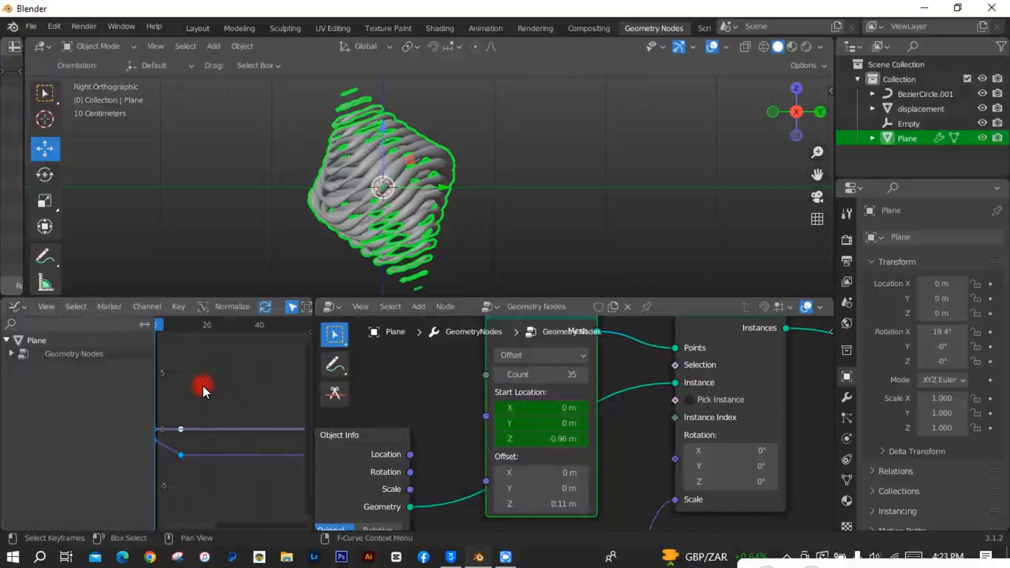
left_click(14, 352)
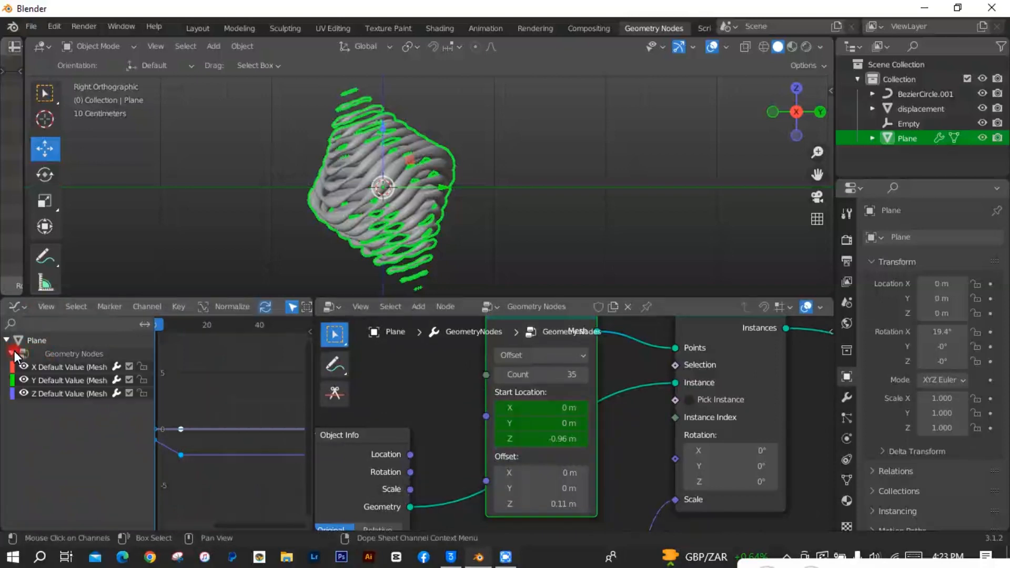
left_click(70, 390)
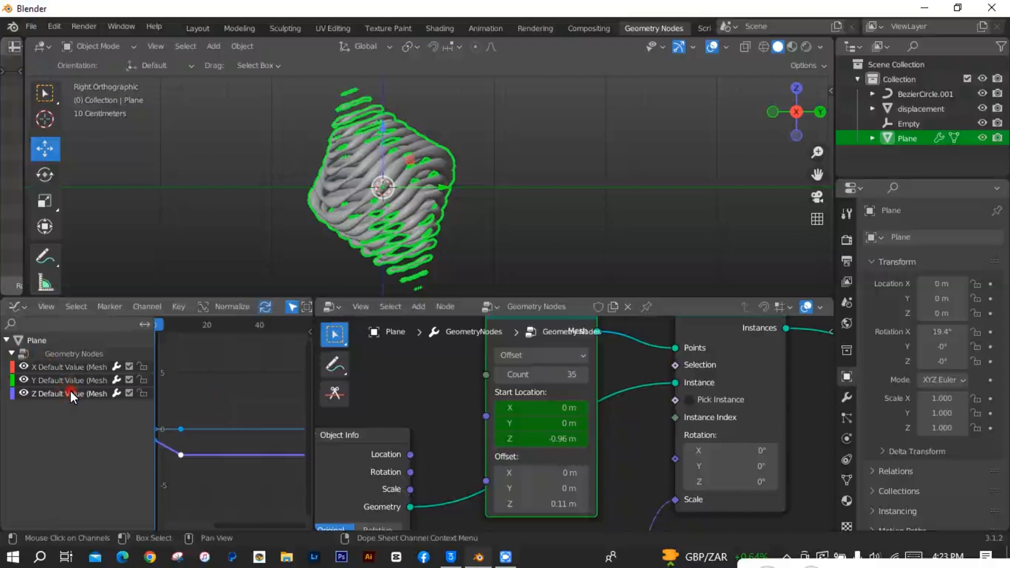
- Add a Cycles modifier to the Start Location's Z Default Value curve
key("n")
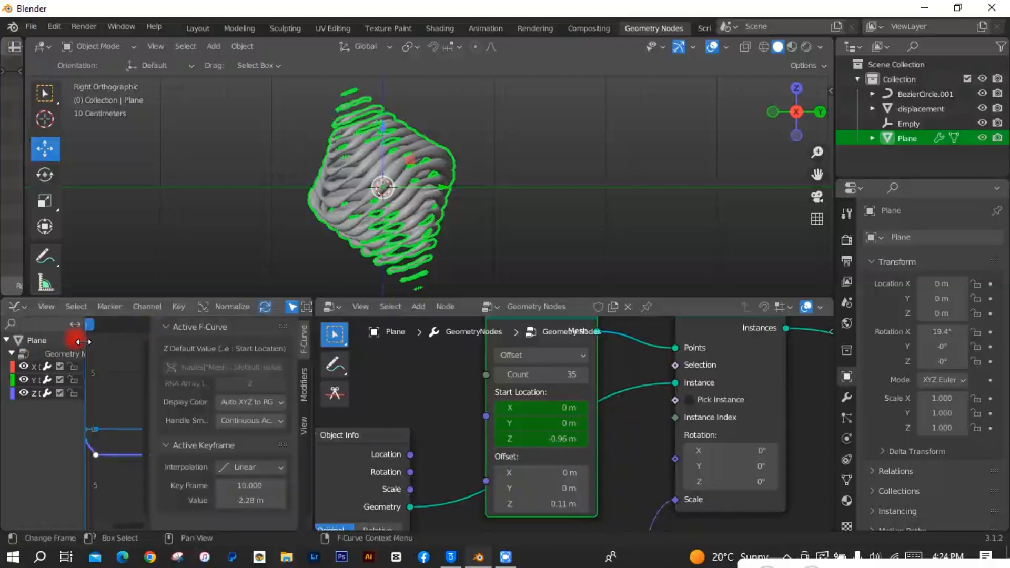
left_click_drag(82, 342, 135, 342)
left_click(304, 385)
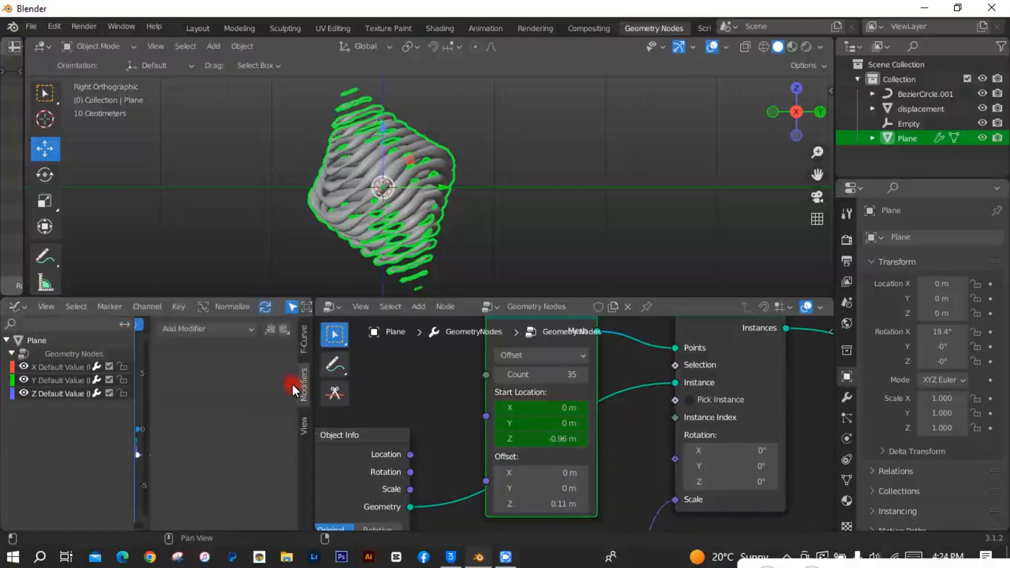
left_click(232, 331)
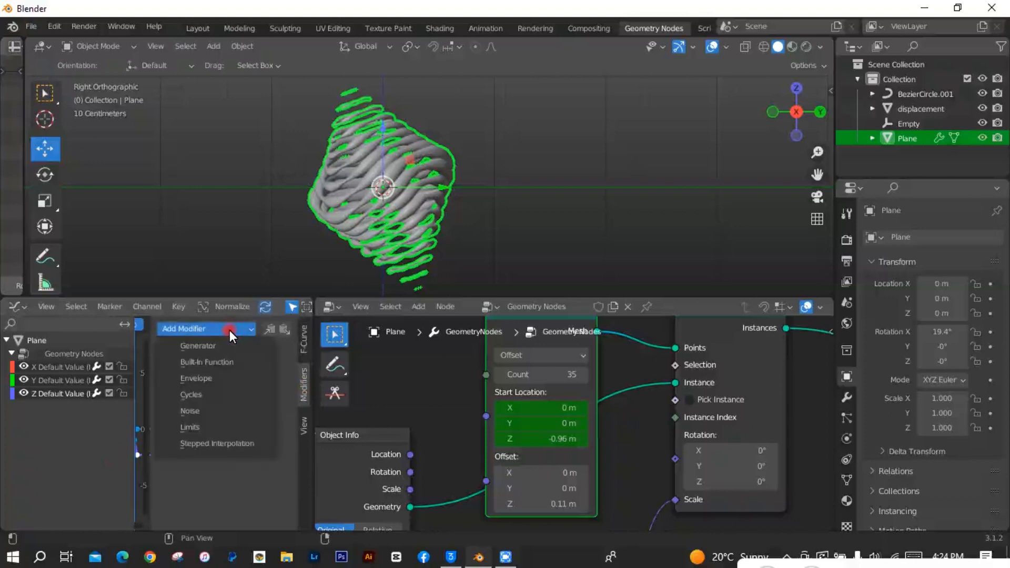
left_click(213, 395)
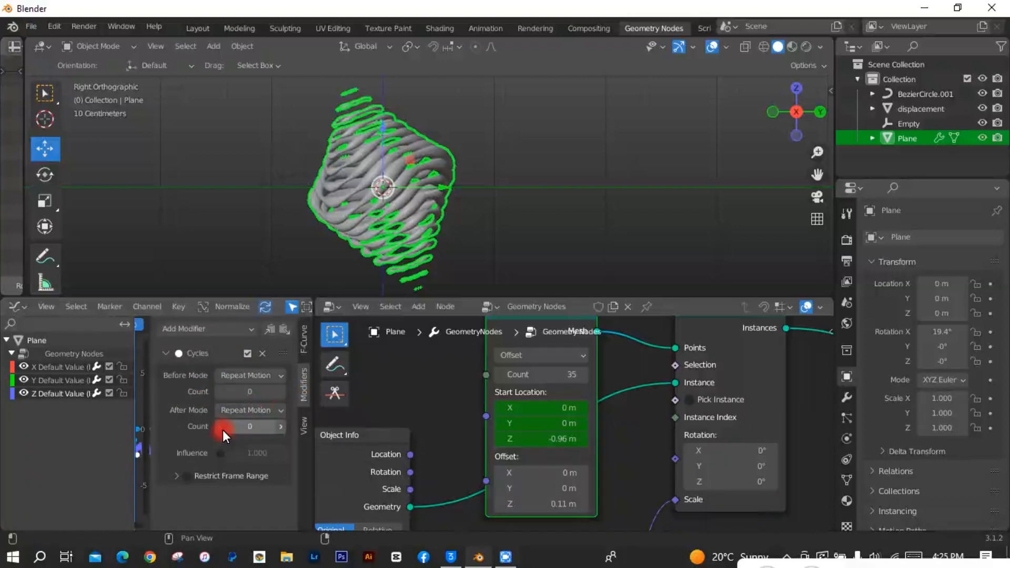
- Switch the Graph Editor area to the Timeline and play back the animation, returning the playhead to frame 0
left_click(27, 308)
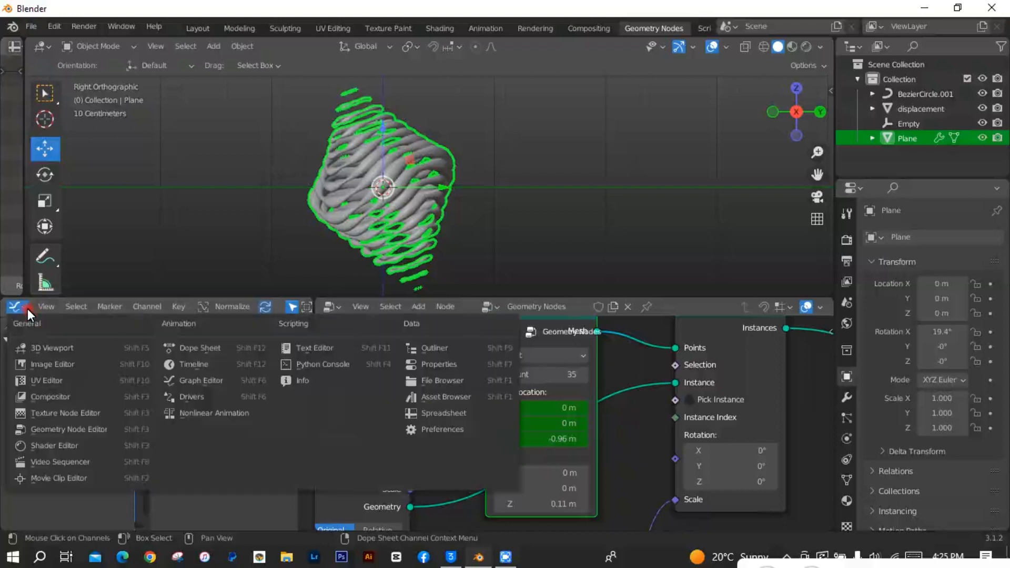
left_click(177, 368)
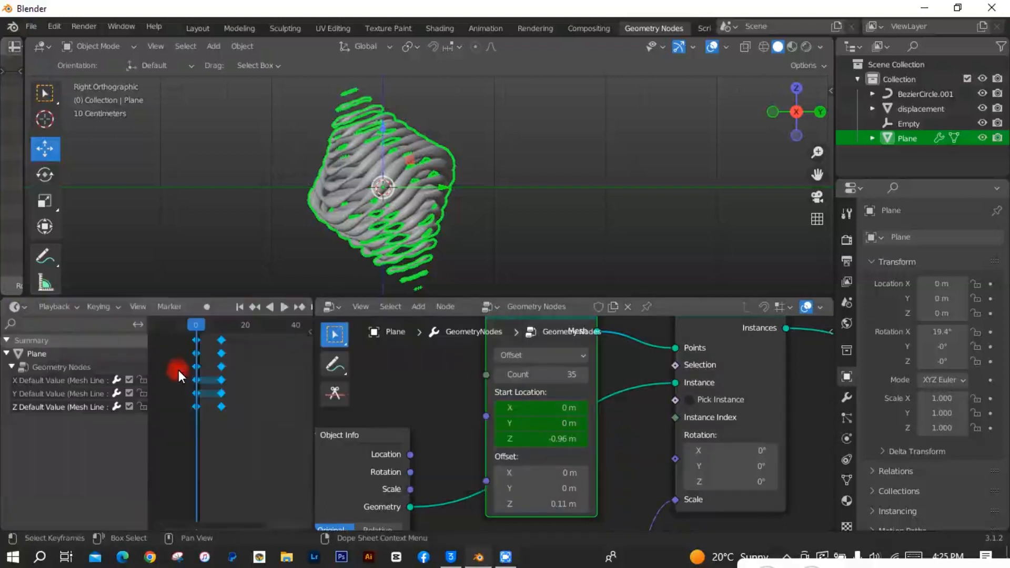
key("space")
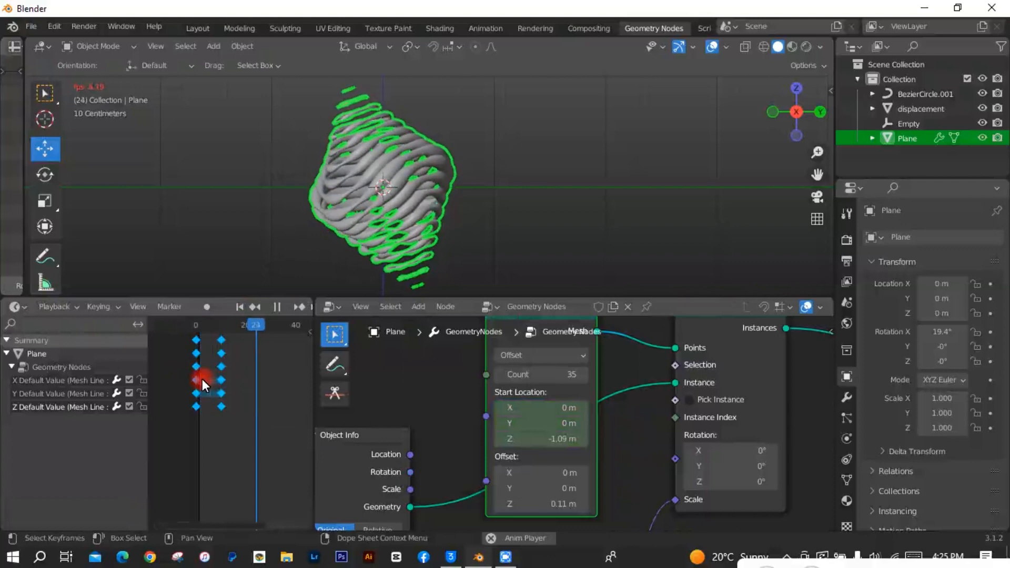
key("space")
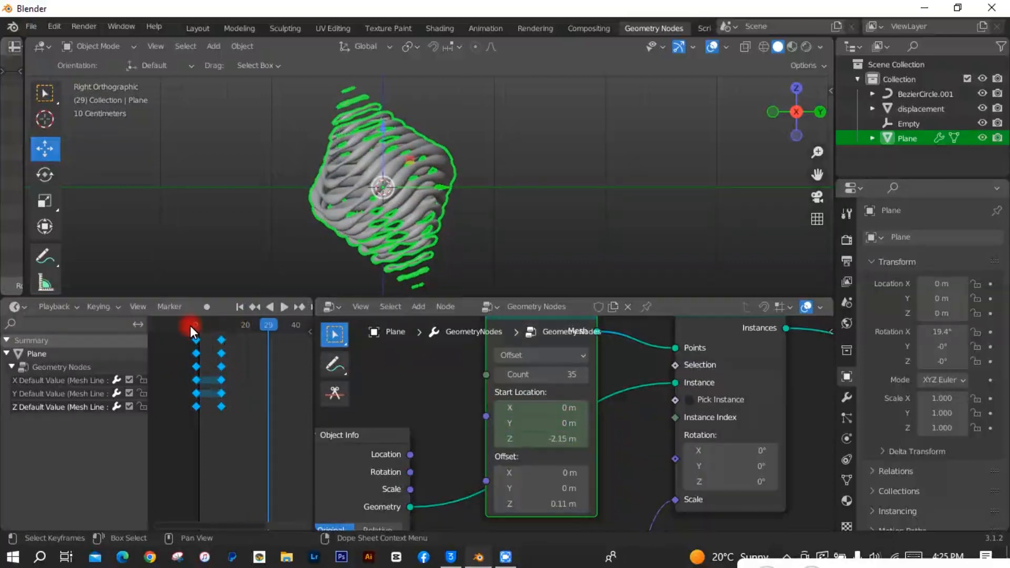
left_click(194, 323)
- Select the Empty and replace the widened node editor area with a Timeline
left_click_drag(314, 326, 5, 337)
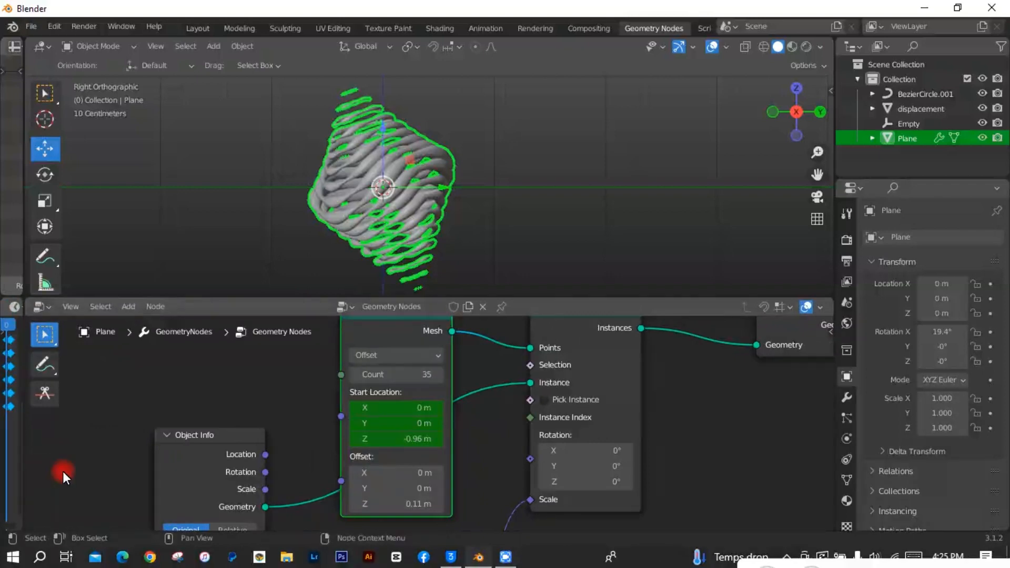
left_click(872, 108)
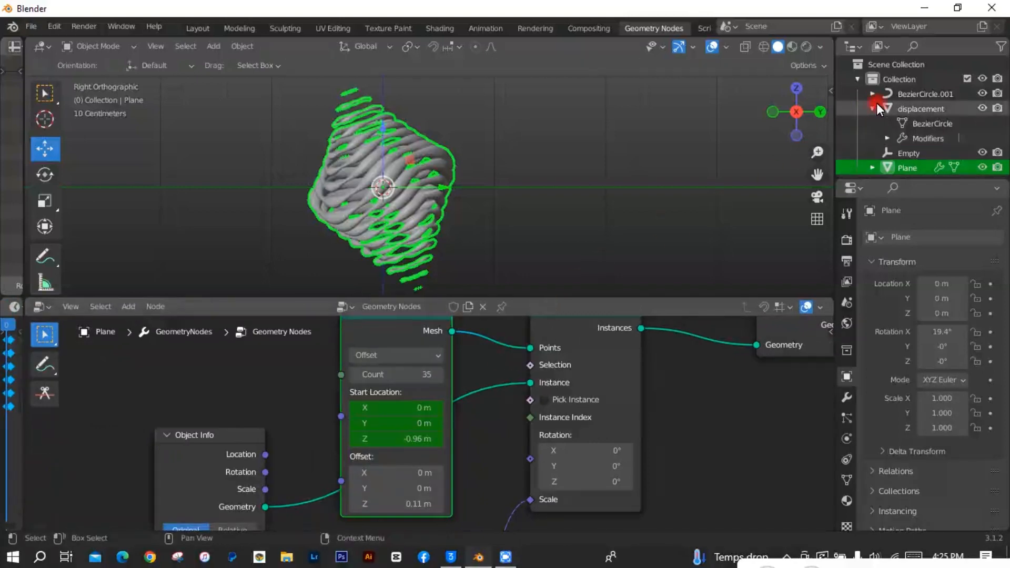
left_click(946, 110)
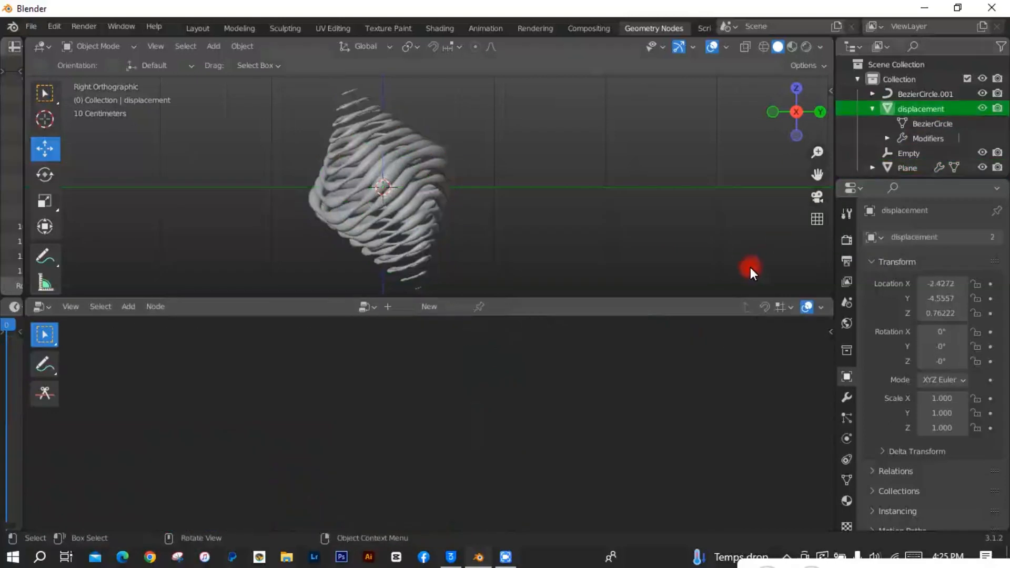
left_click(910, 151)
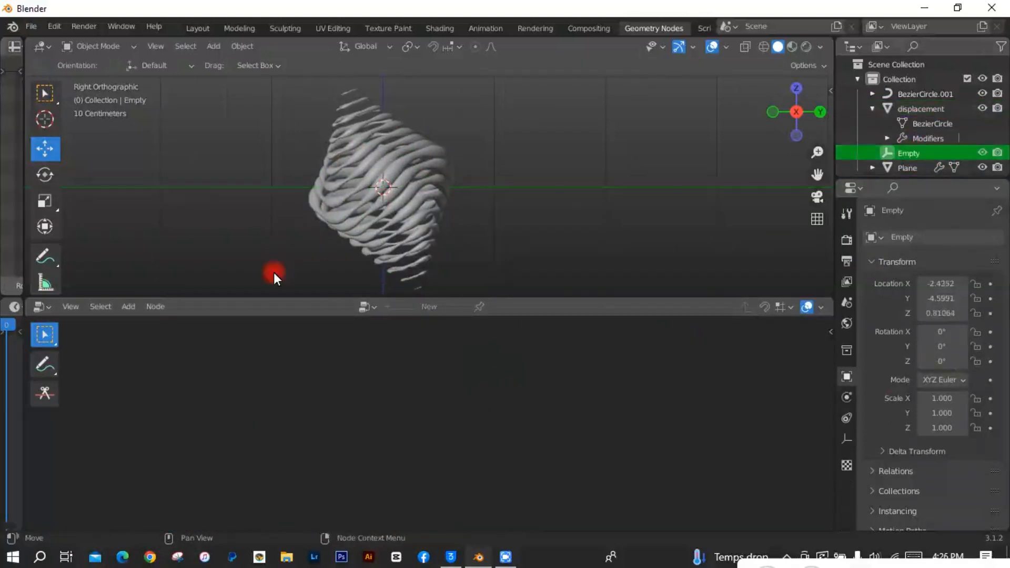
left_click(42, 305)
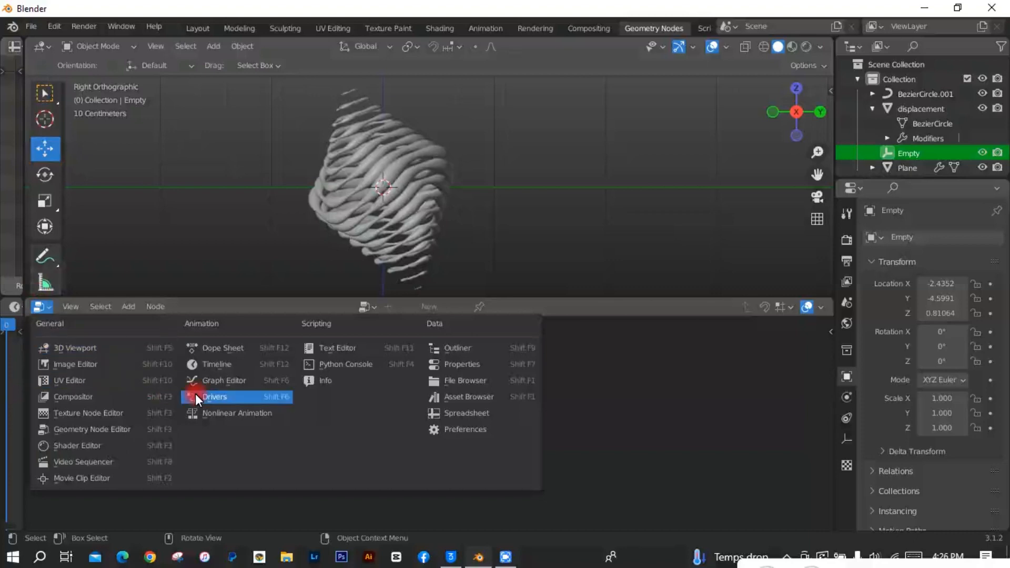
left_click(228, 367)
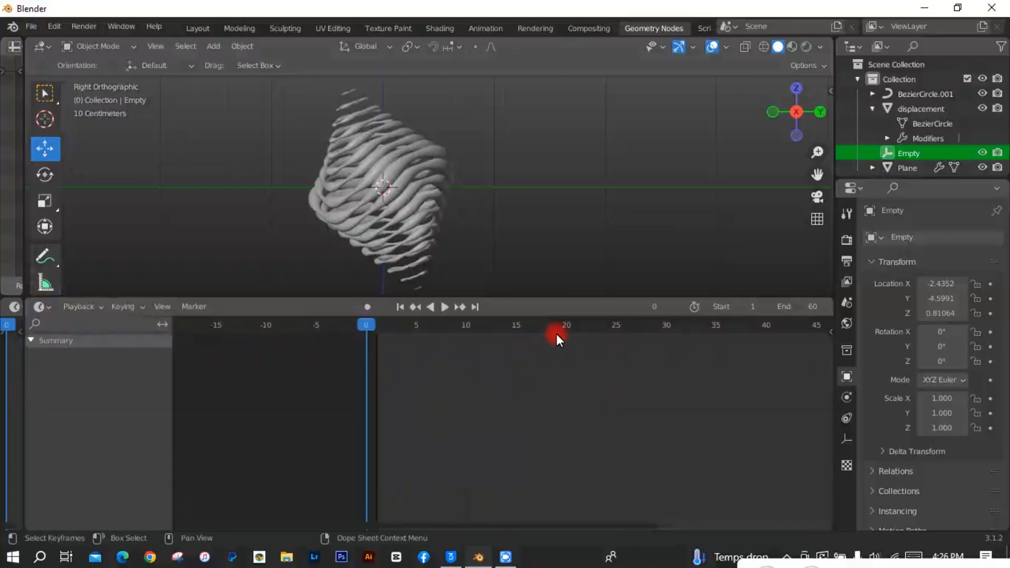
- Keyframe the Empty's Z rotation at 0° on frame 0 and at 1080° on frame 60
left_click(990, 362)
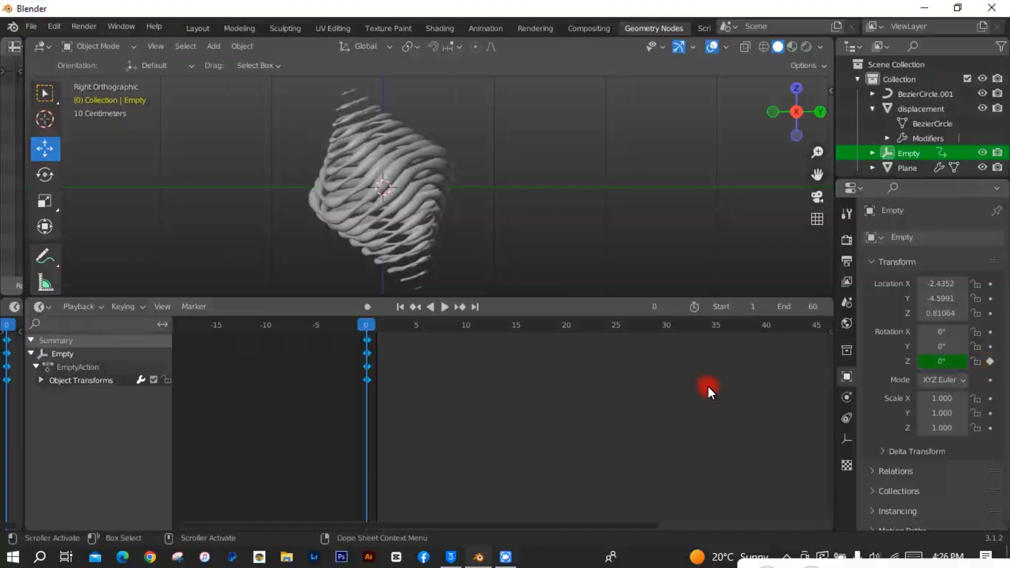
left_click(475, 307)
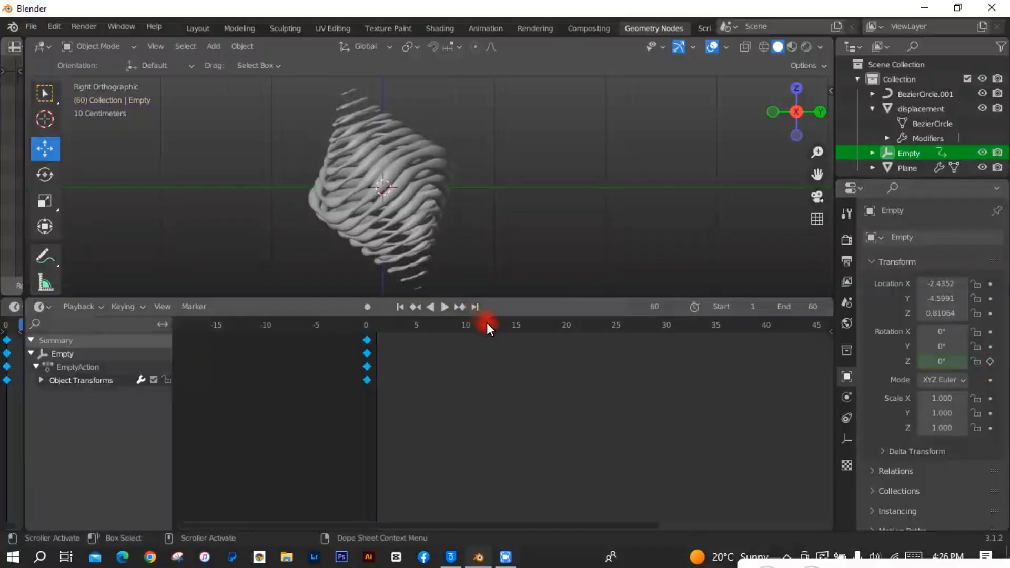
left_click(939, 361)
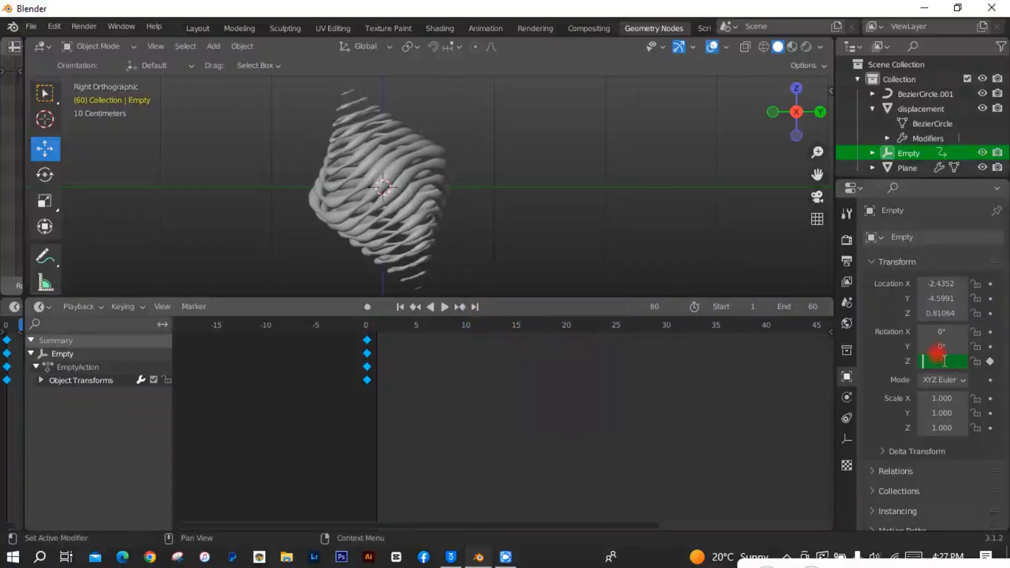
type("1080")
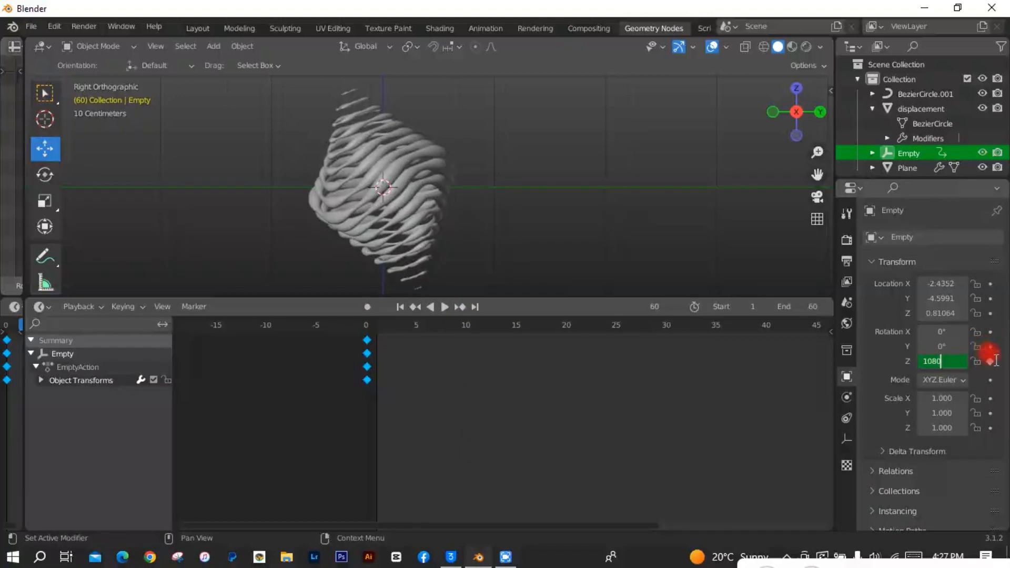
left_click(991, 362)
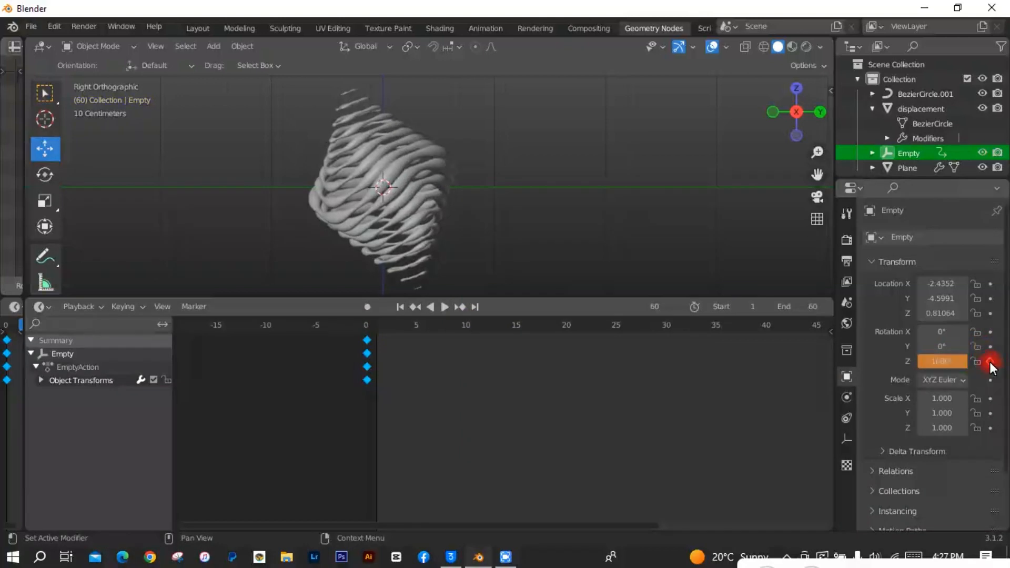
key("i")
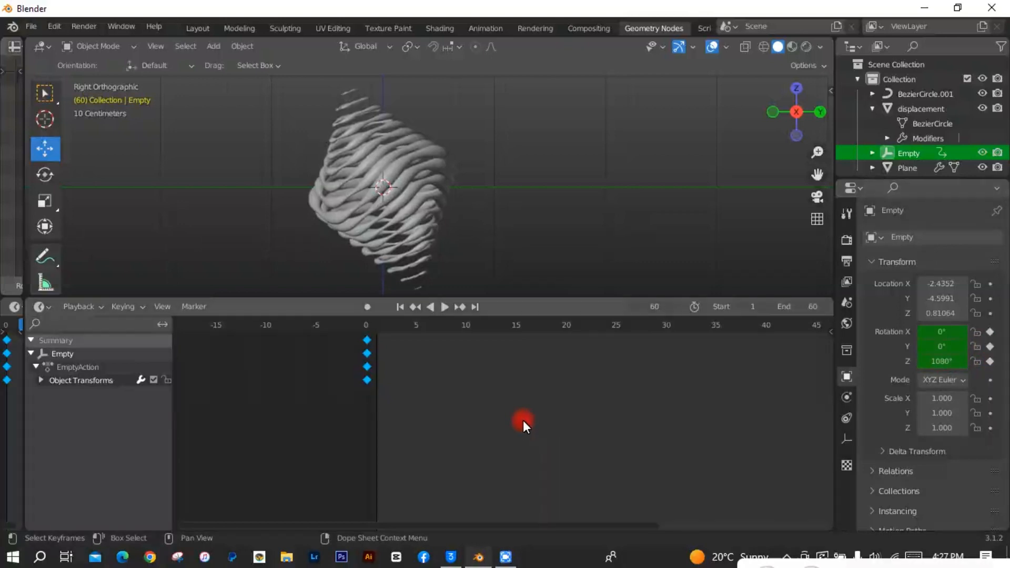
- Play back the Empty's rotation animation and return the playhead to frame 0
key("space")
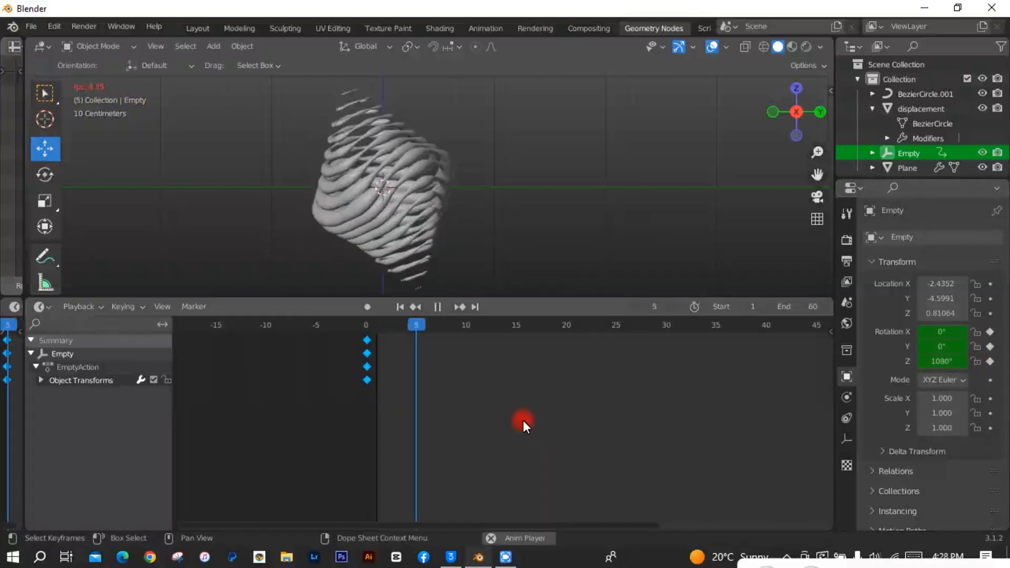
key("space")
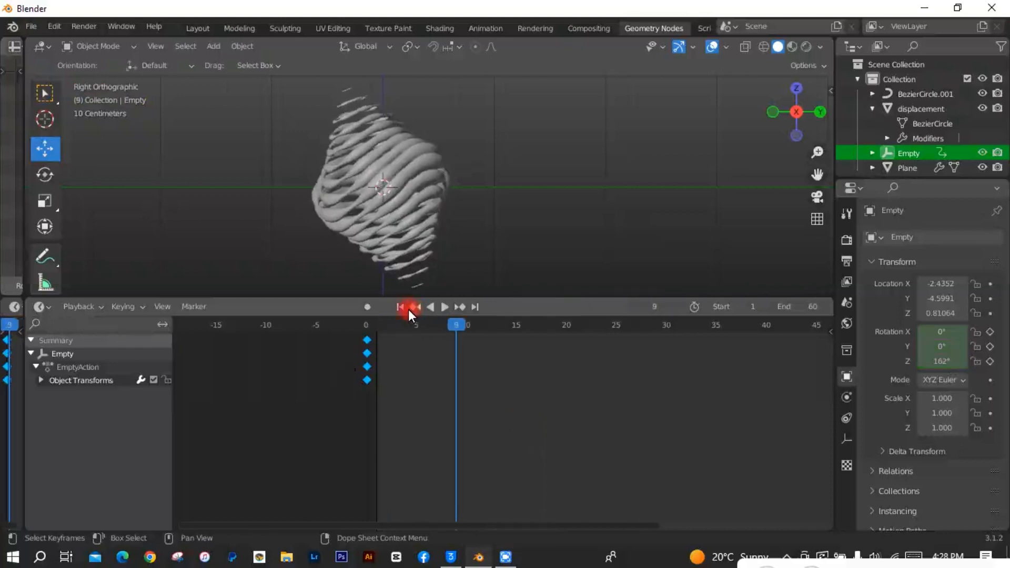
left_click(401, 307)
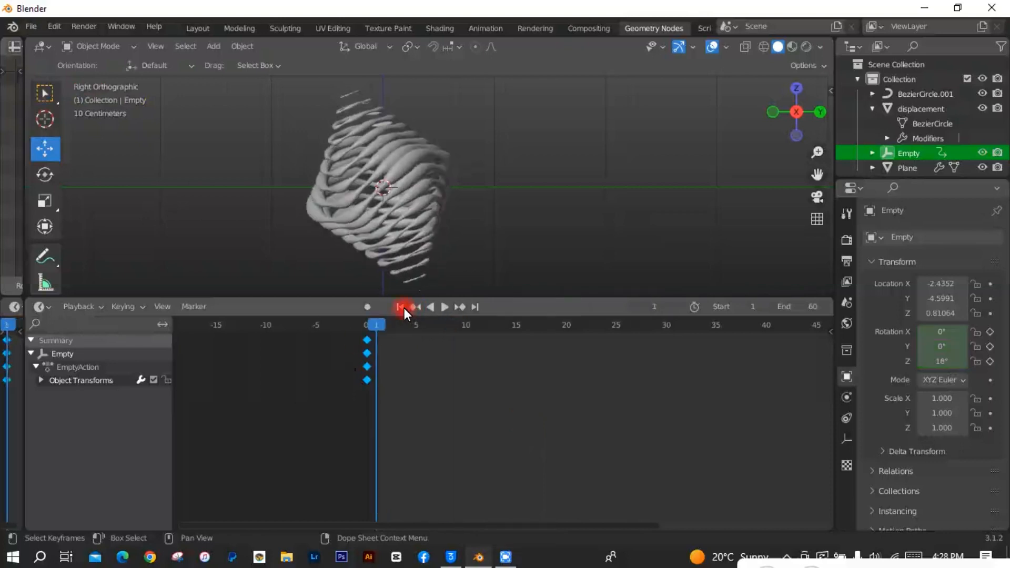
left_click(367, 325)
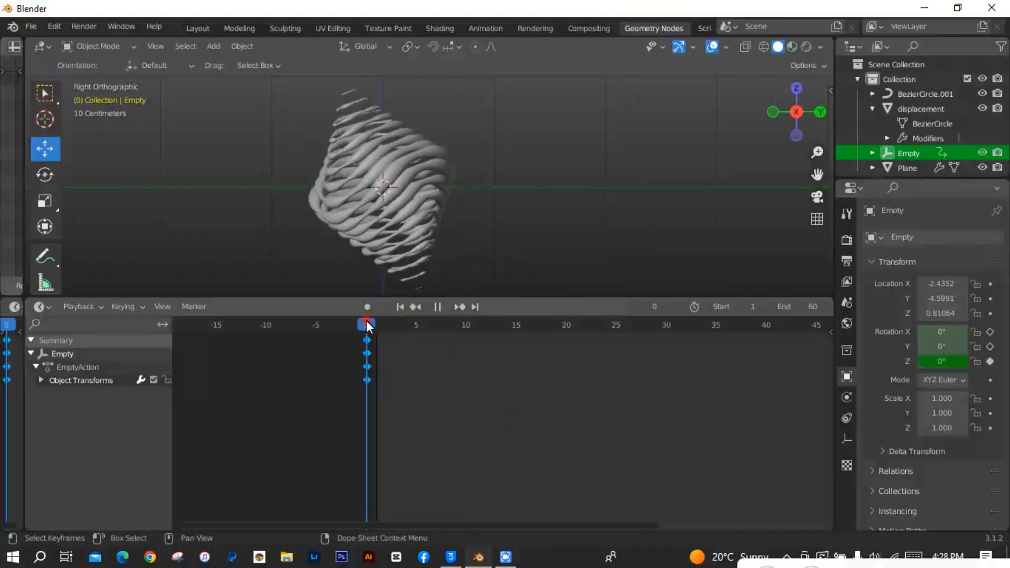
left_click(776, 112)
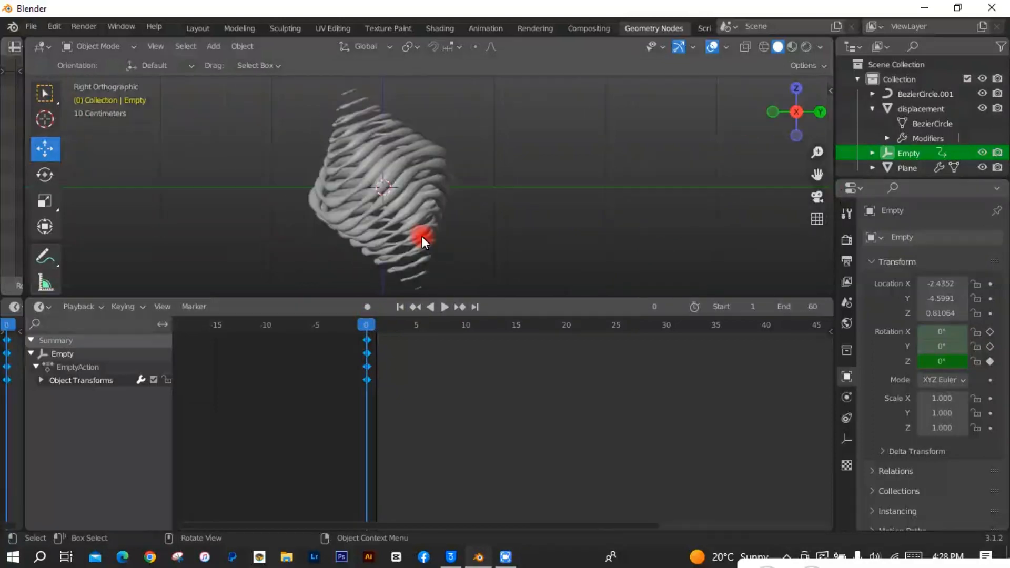
- Enlarge the 3D viewport and add a mesh plane at the centre of the ring stack
left_click(421, 234)
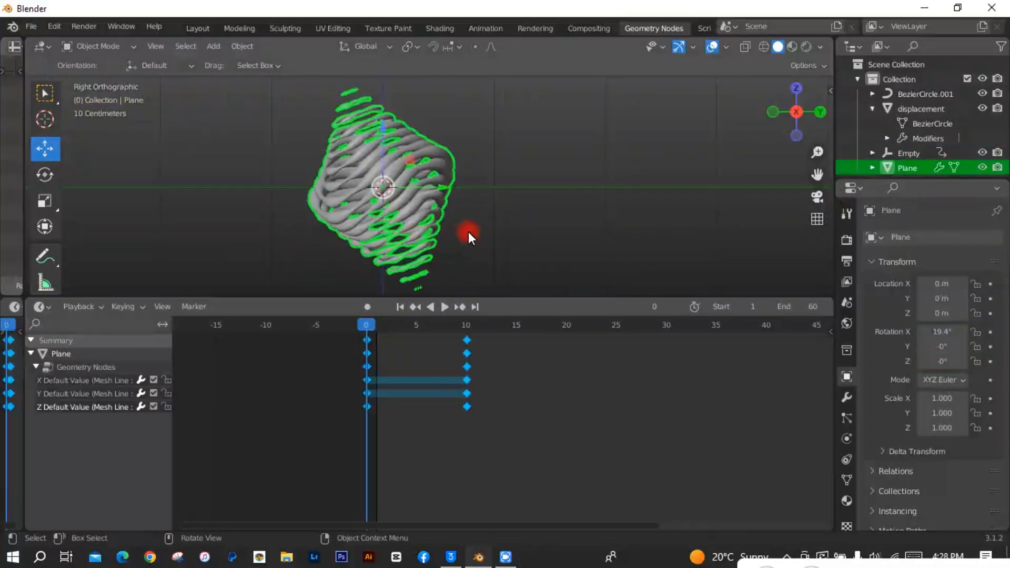
left_click_drag(497, 299, 475, 472)
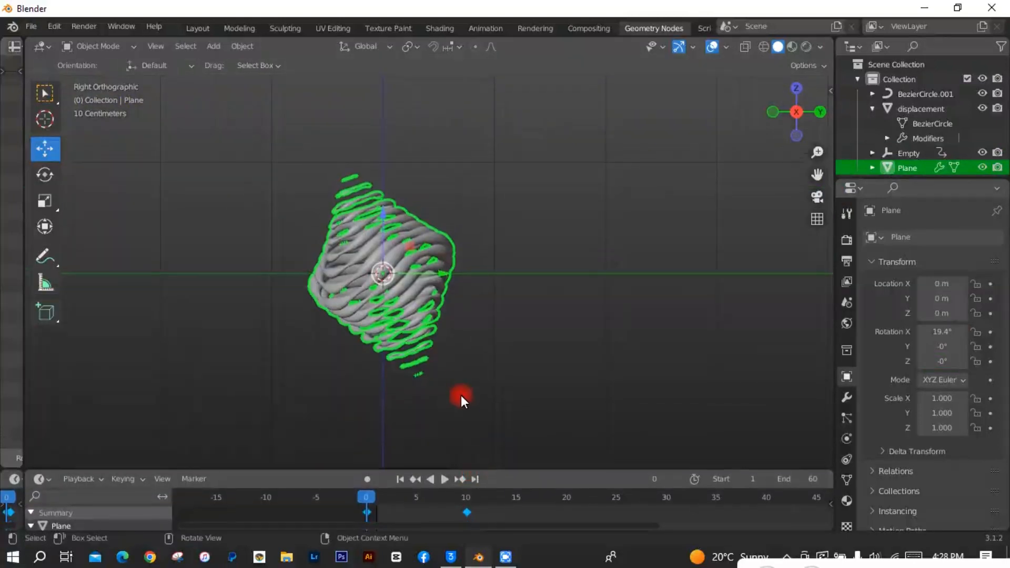
key("shift+a")
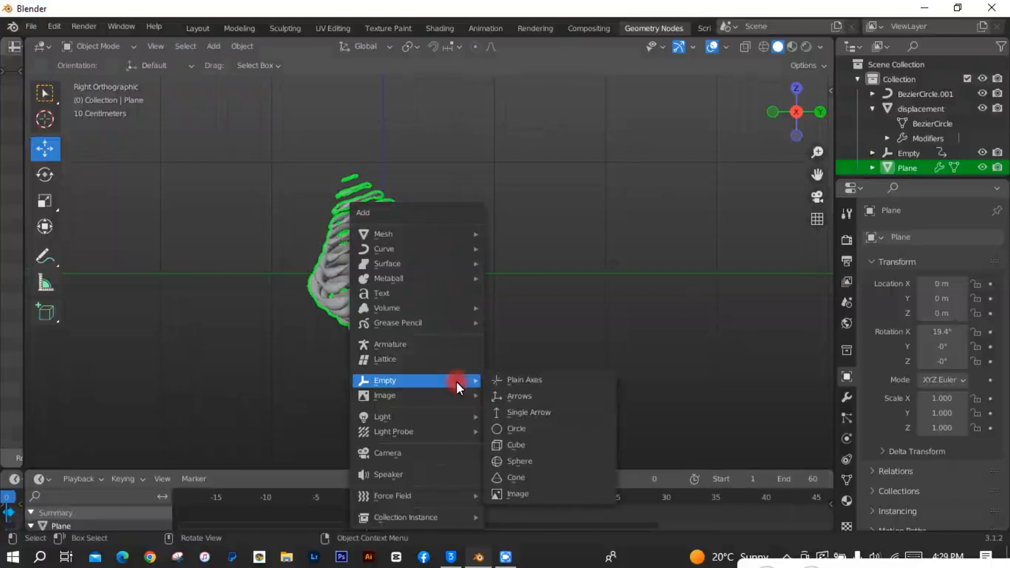
mouse_move(441, 235)
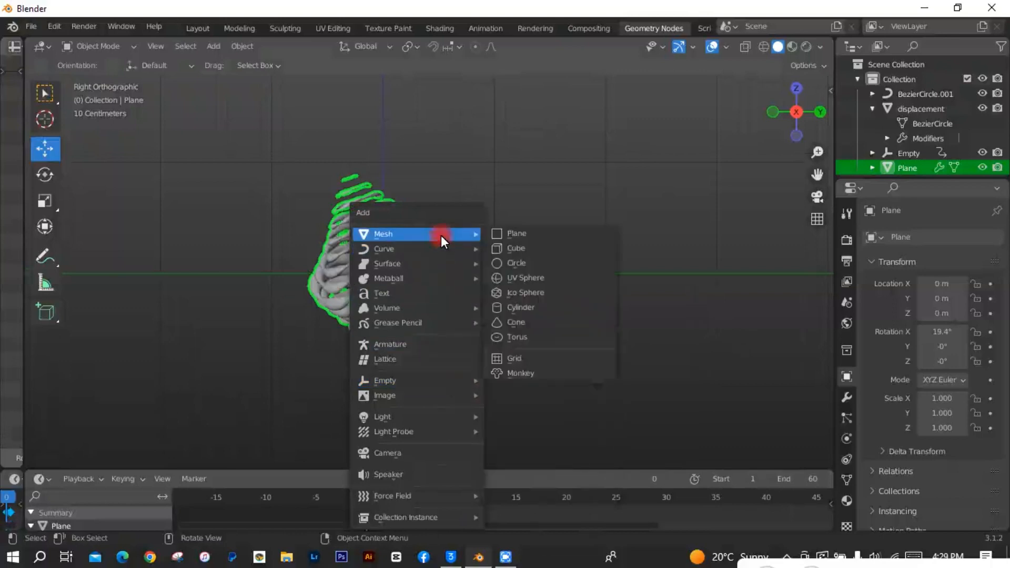
left_click(509, 229)
- Rotate the new plane to -90° on X and -90° on Z so it stands upright behind the rings
key("r")
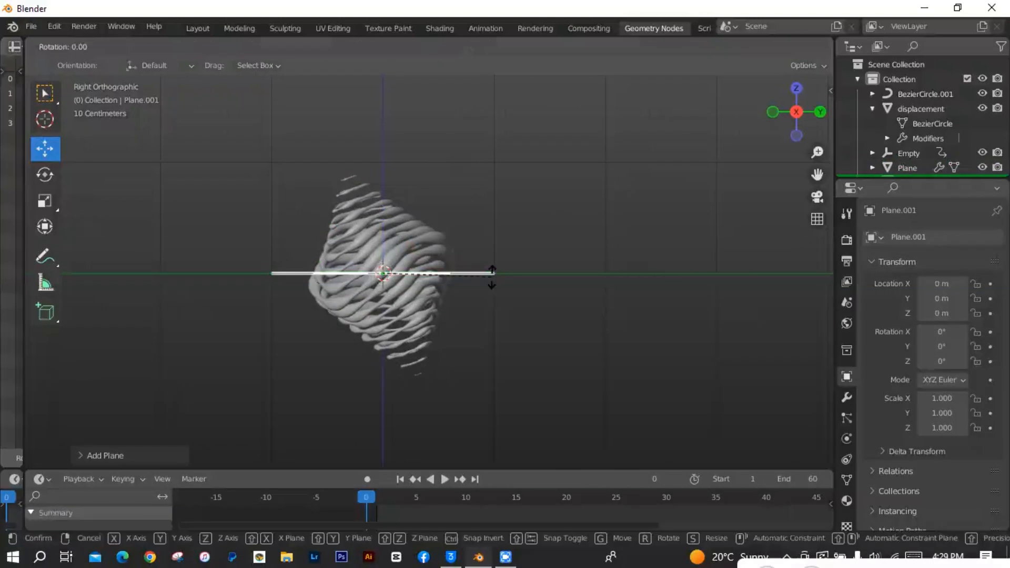
type("90")
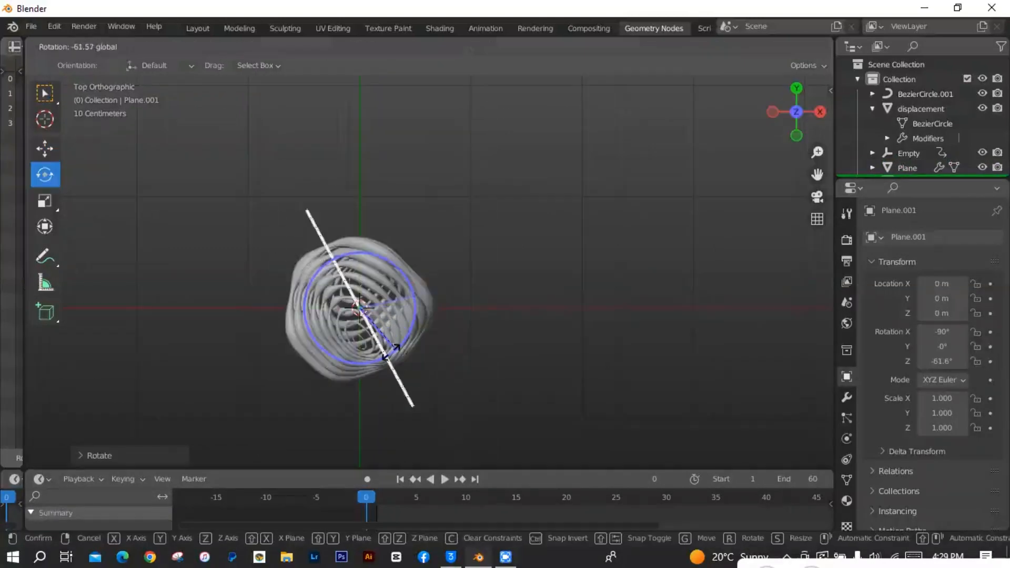
left_click_drag(401, 358, 380, 375)
key("KP_3")
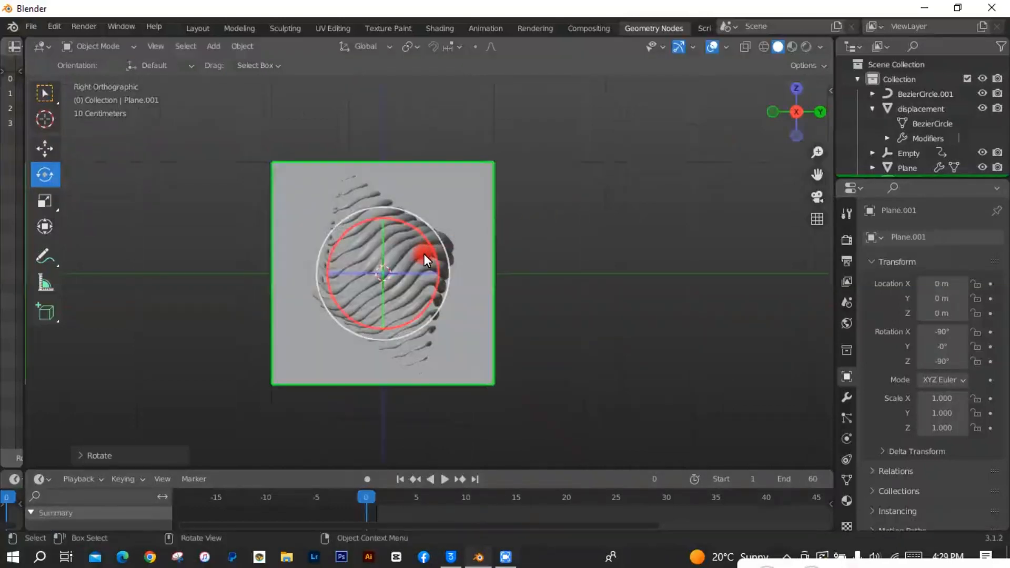
- Scale the upright plane uniformly to about 5.14
scroll(504, 285, "down", 2)
left_click(45, 201)
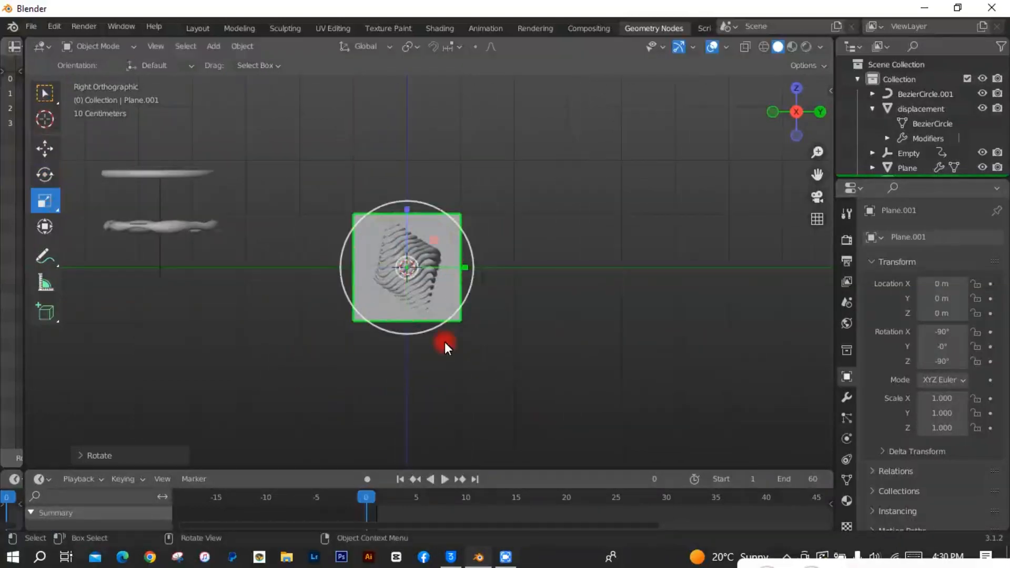
left_click_drag(446, 302, 672, 427)
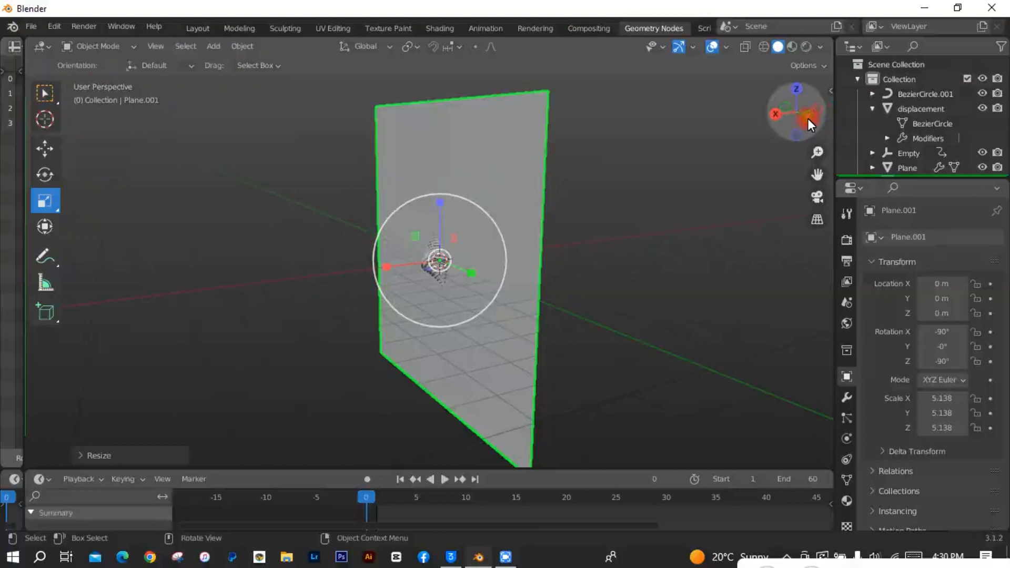
- Move the upright plane along X to about -4.9 m, behind the ring stack
left_click(806, 118)
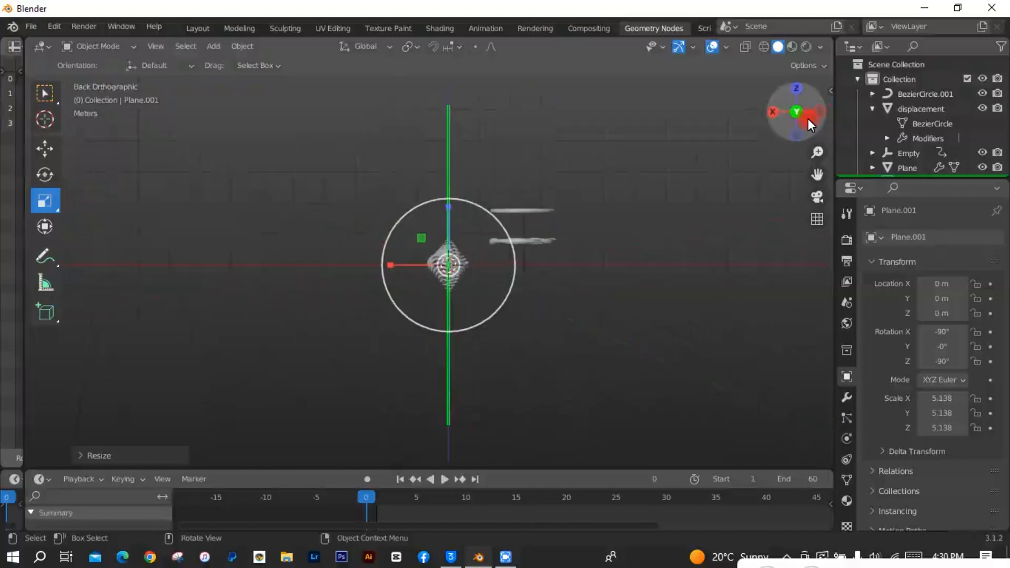
left_click(48, 147)
left_click_drag(408, 264, 561, 265)
left_click_drag(771, 111, 739, 116)
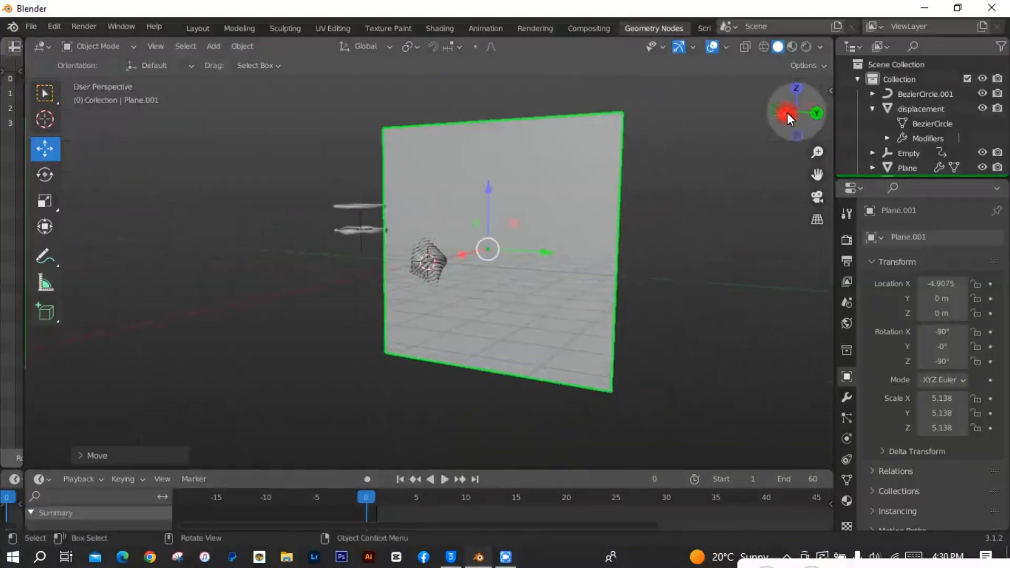
- Face the ring stack in the right orthographic view and start adding a new object to the scene
left_click(787, 112)
scroll(490, 259, "up", 2)
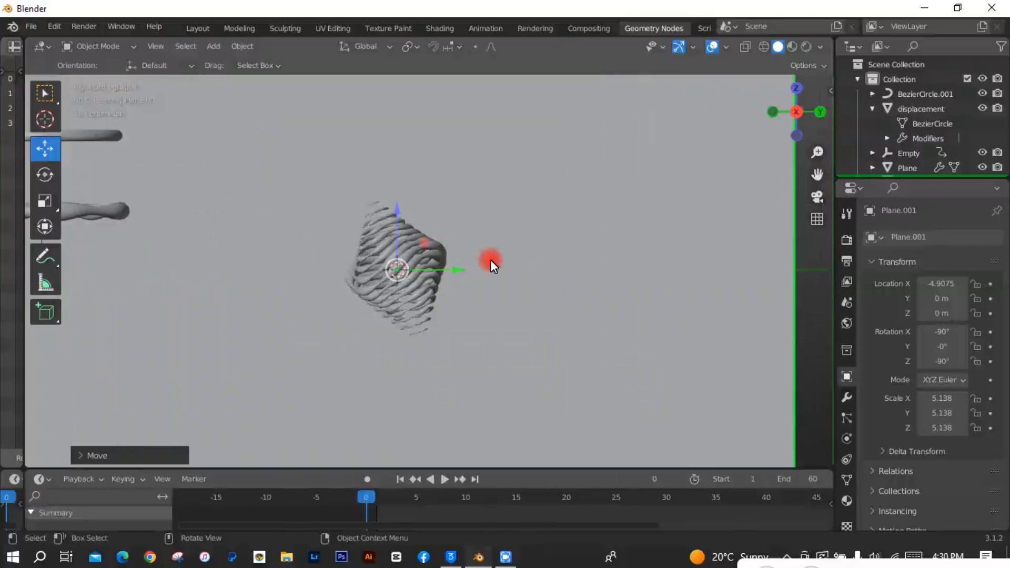
key("shift+a")
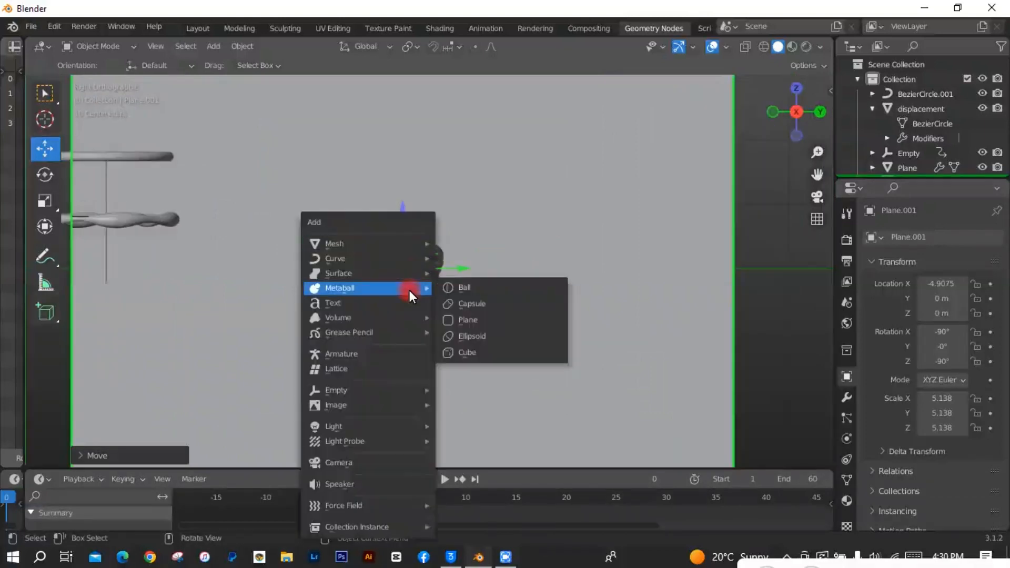
- Add a camera and move it along the X axis well away from the striped object, opposite the backdrop plane
mouse_move(393, 265)
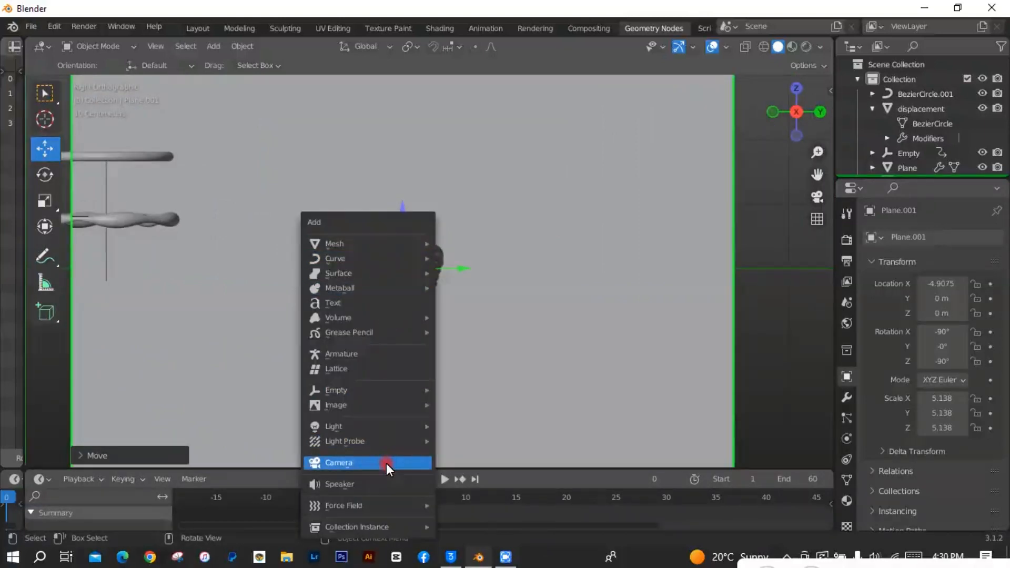
left_click(386, 463)
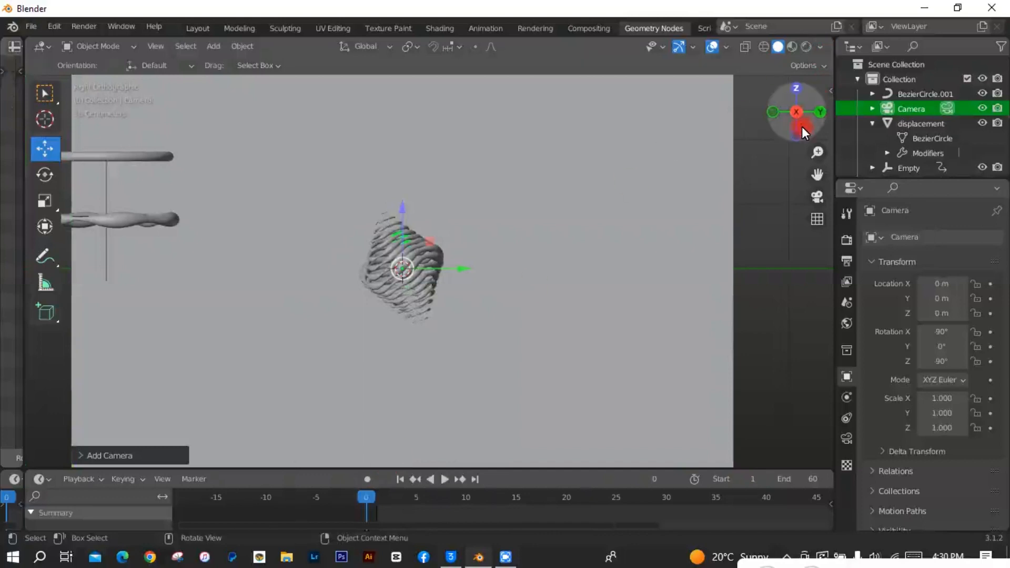
left_click_drag(797, 115, 742, 131)
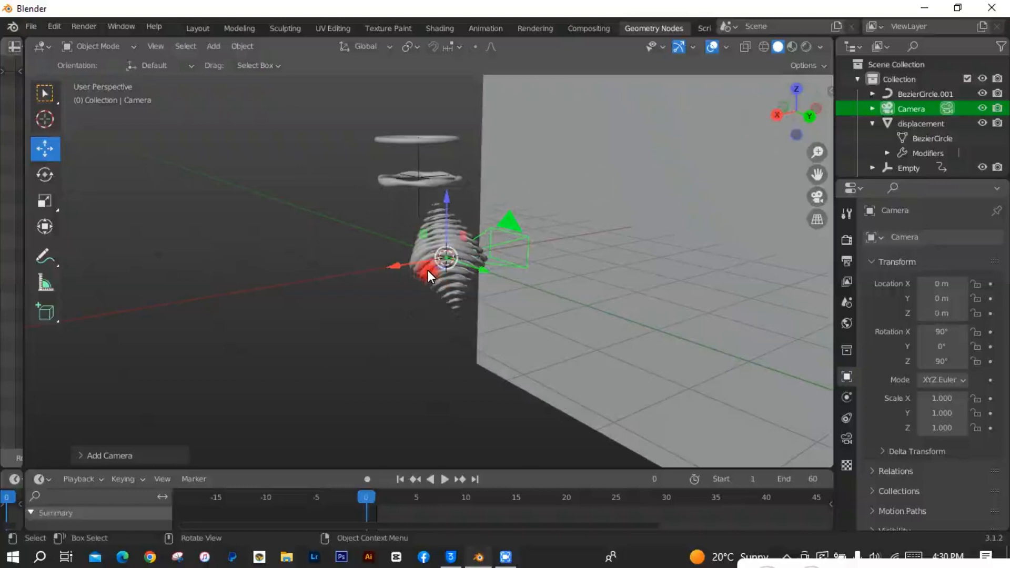
left_click_drag(422, 261, 61, 292)
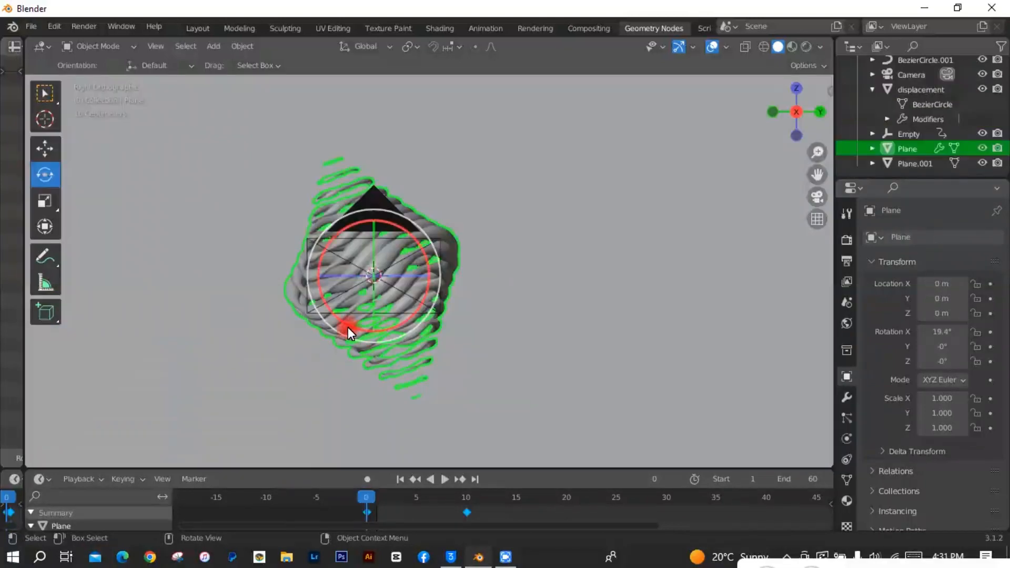
- Rotate the striped Plane object about the X axis and check its framing in the camera view
left_click_drag(351, 333, 398, 321)
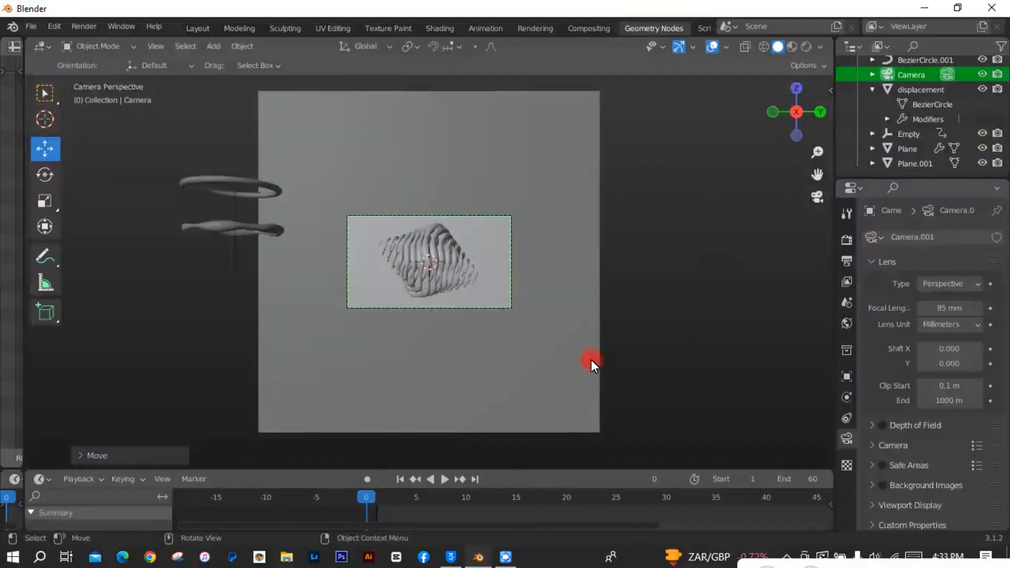
scroll(579, 359, "up", 4)
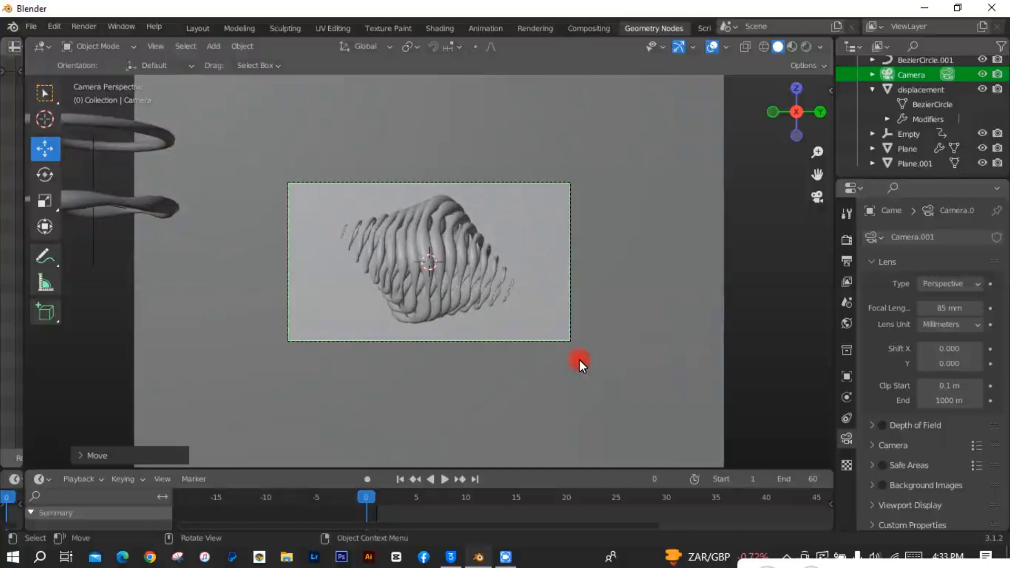
scroll(579, 359, "up", 1)
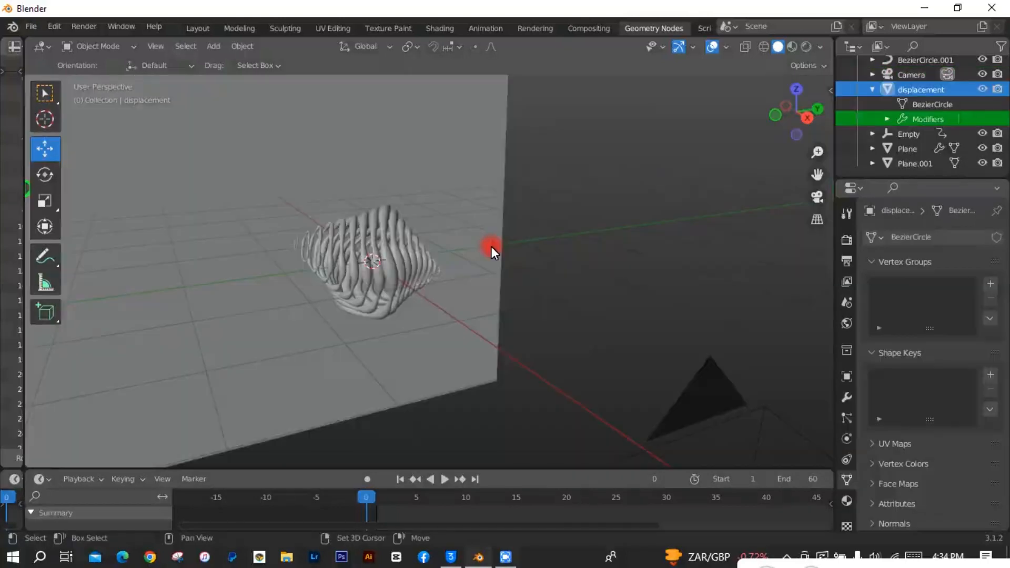
- Add an area light to the scene
key("shift+a")
mouse_move(491, 253)
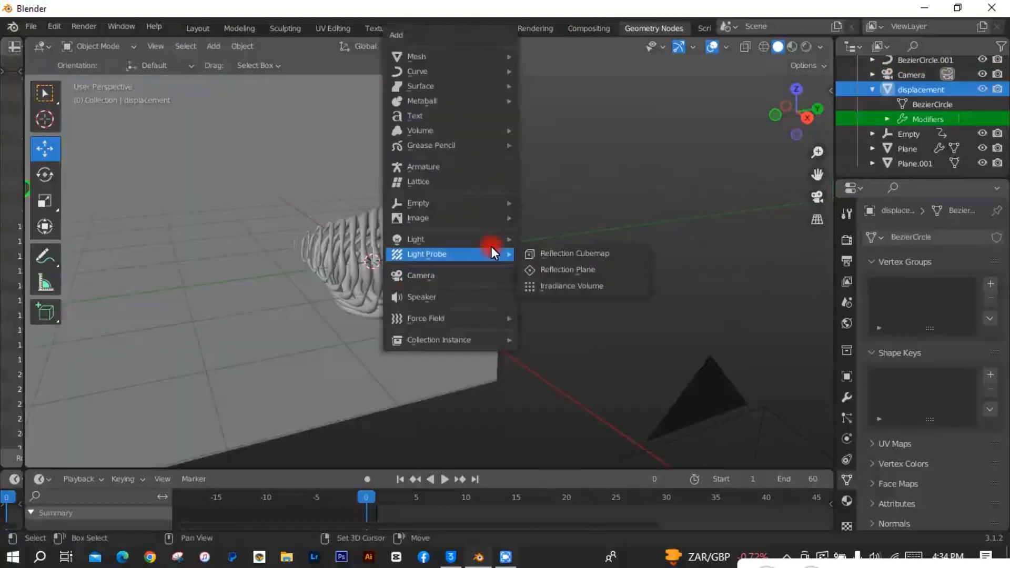
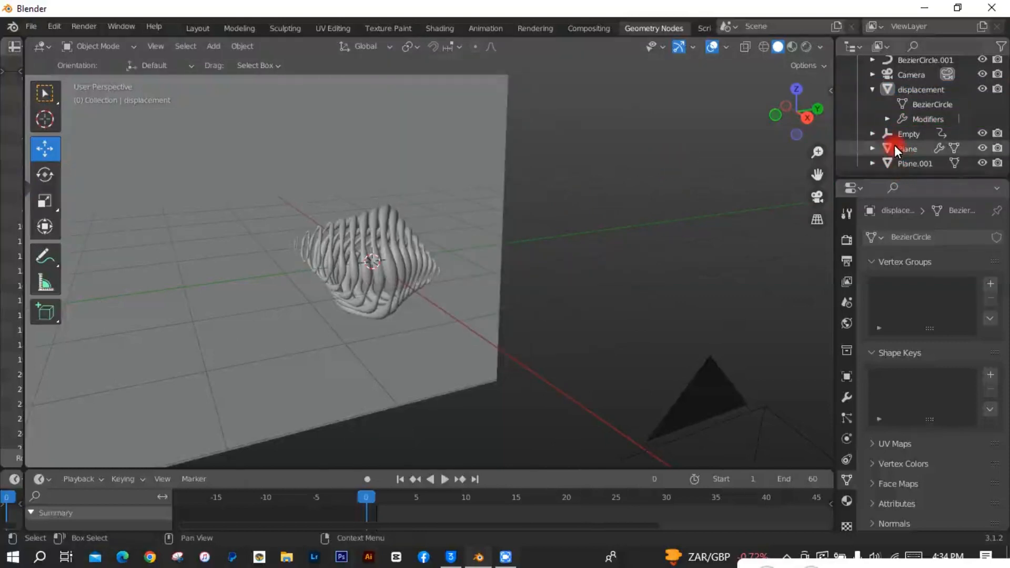
left_click(895, 78)
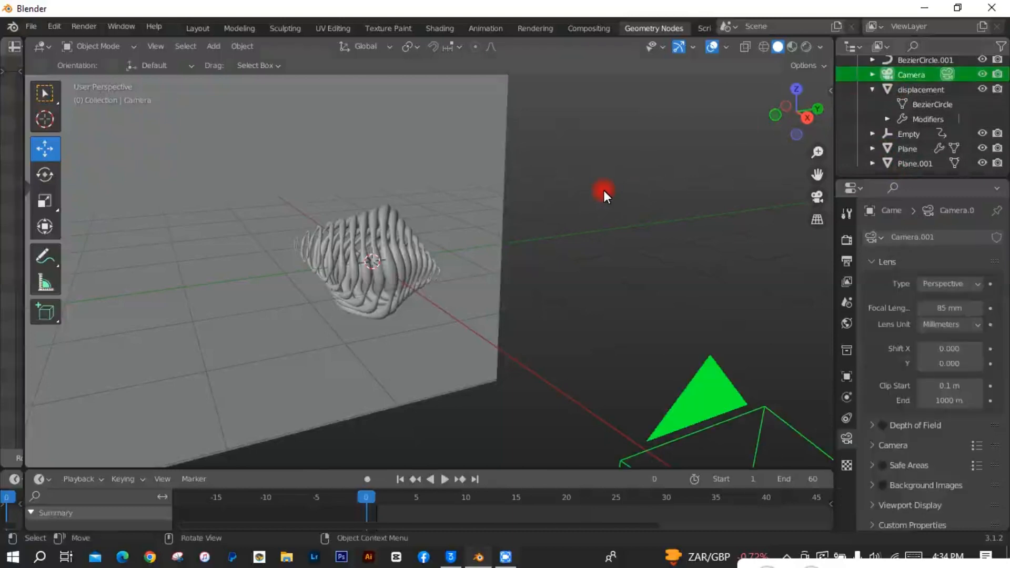
key("shift+a")
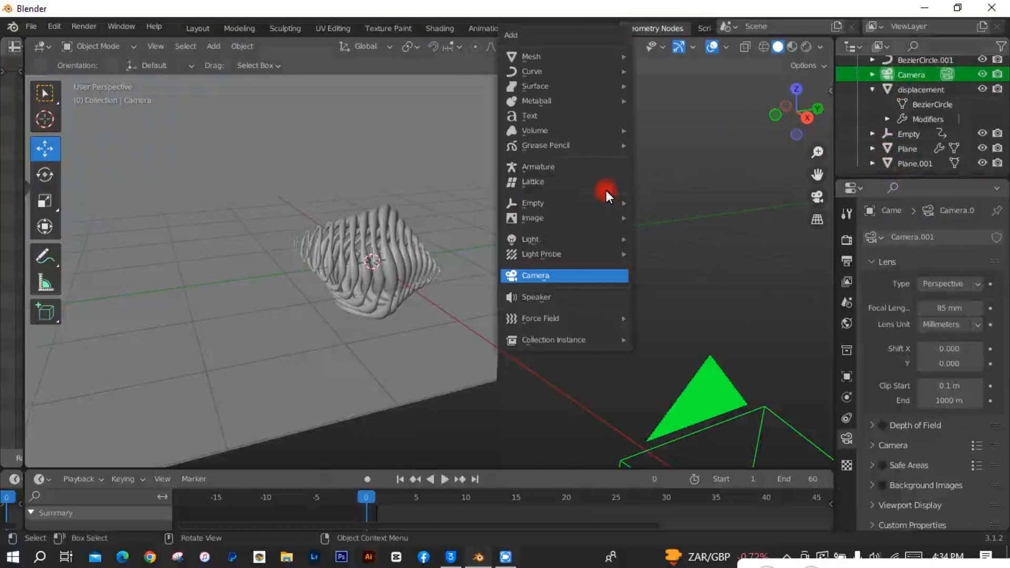
mouse_move(583, 237)
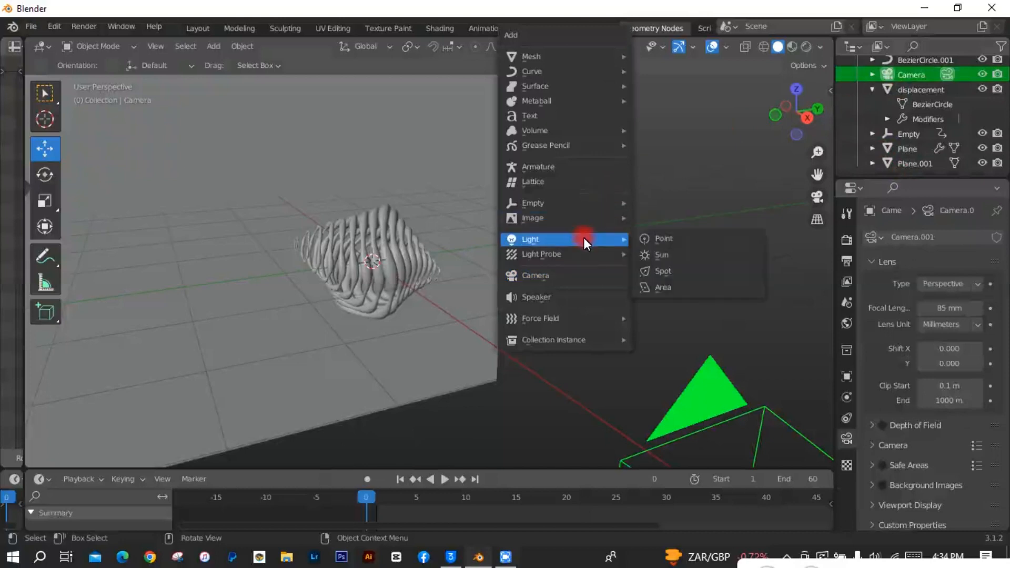
left_click(653, 284)
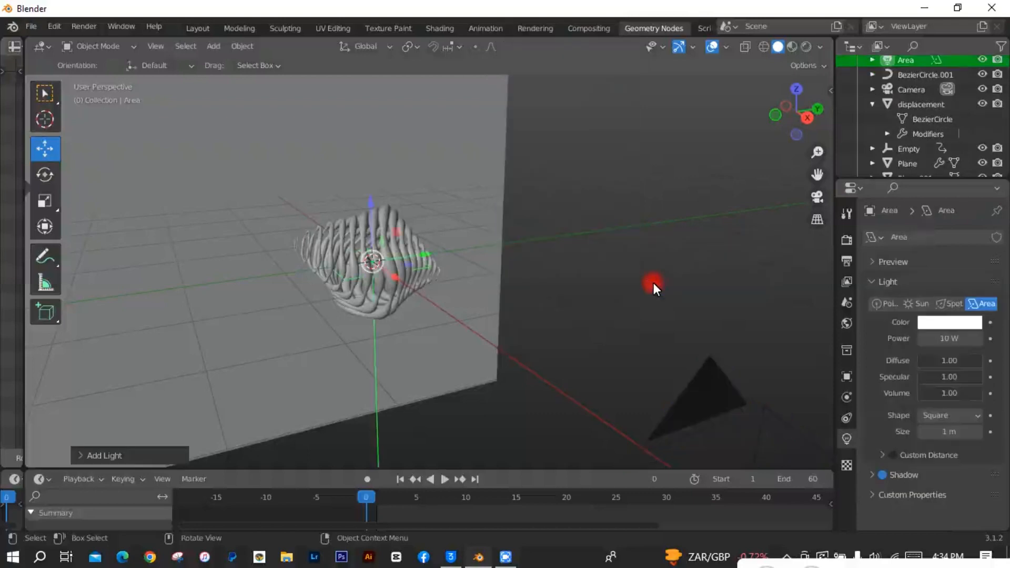
- Move the area light in the top view about 2.8 m along negative X and 2.8 m along negative Y
left_click(795, 88)
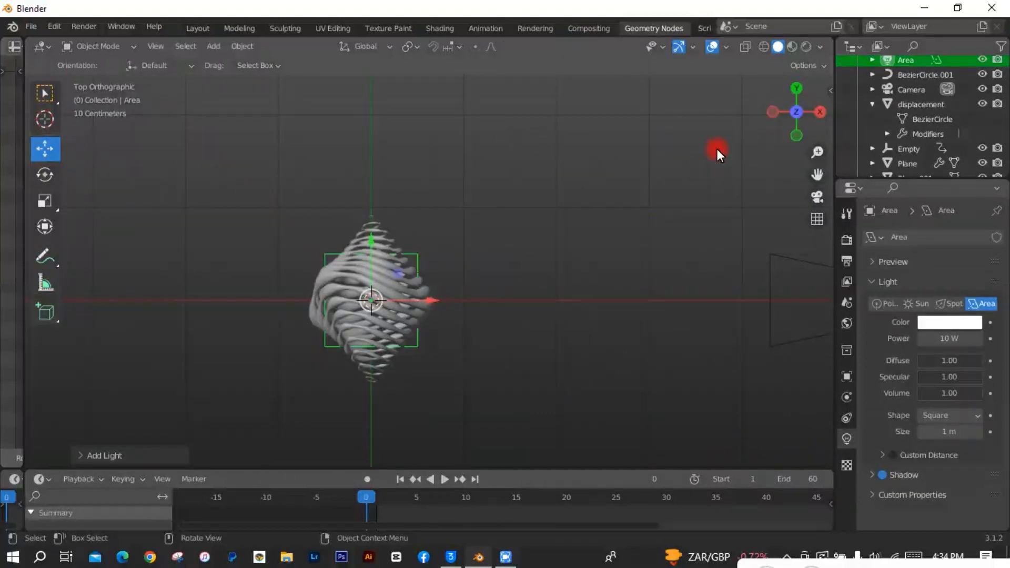
scroll(403, 316, "down", 5)
key("g")
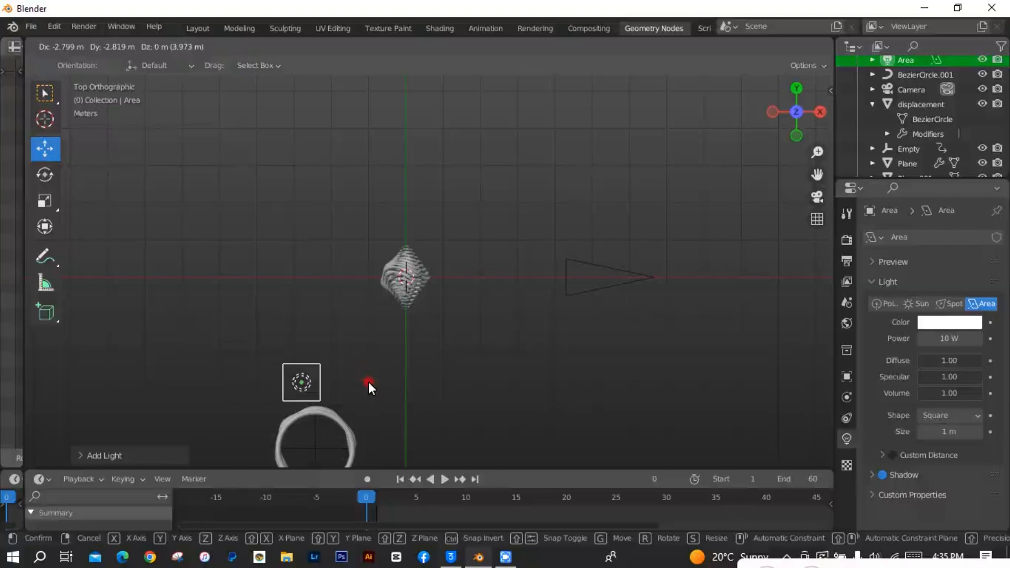
left_click(368, 382)
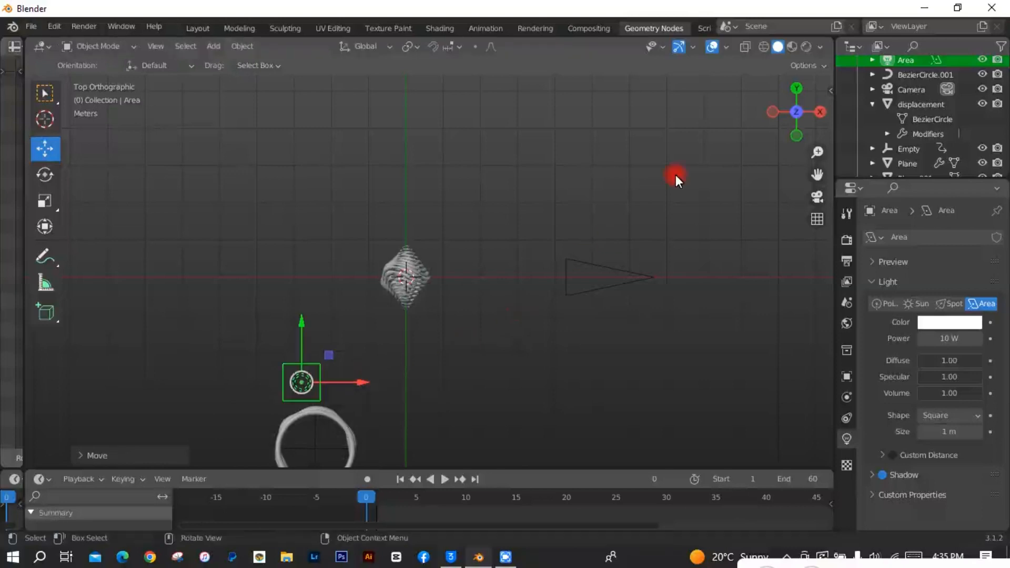
- Shift the area light slightly along the positive X axis, away from the backdrop plane
left_click_drag(797, 102, 810, 210)
key("g")
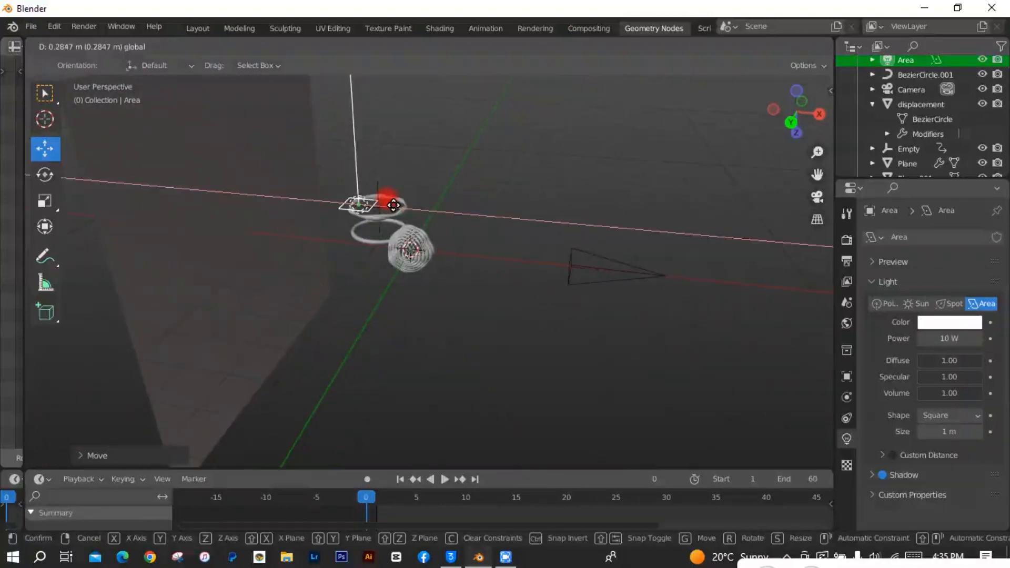
left_click(403, 208)
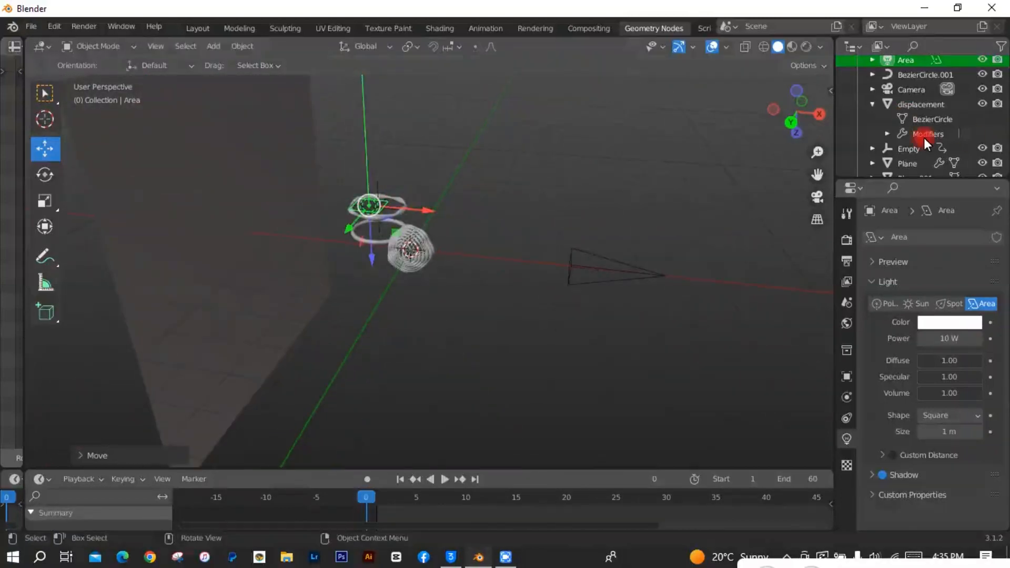
- Change the area light's shape to Disk
left_click(823, 116)
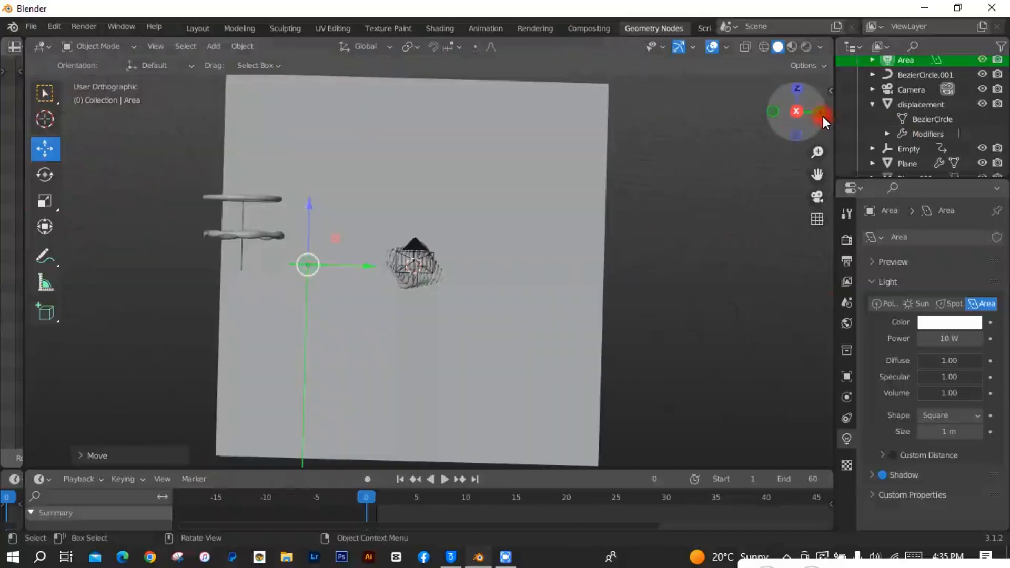
left_click_drag(822, 115, 828, 132)
left_click(954, 415)
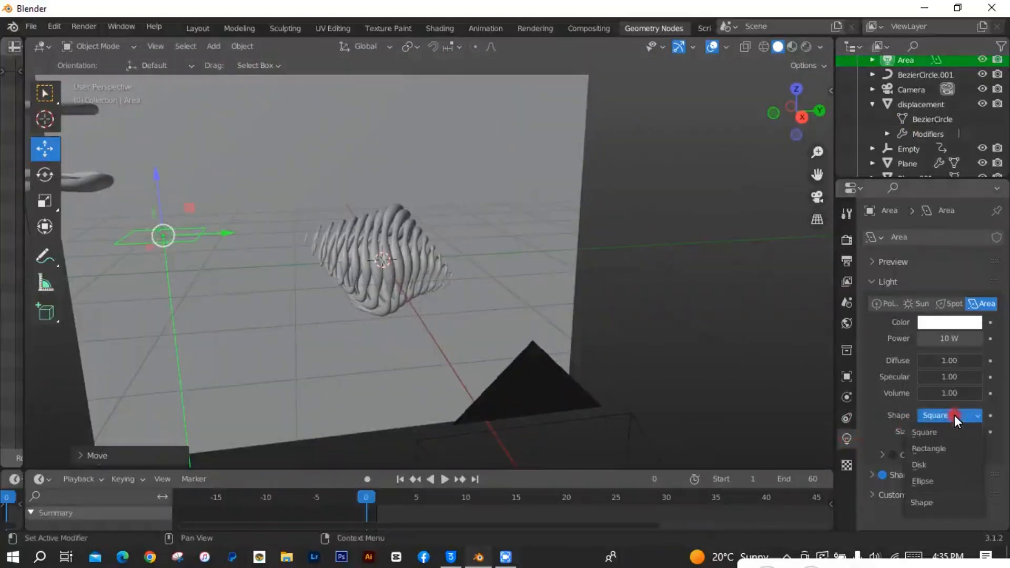
left_click(925, 464)
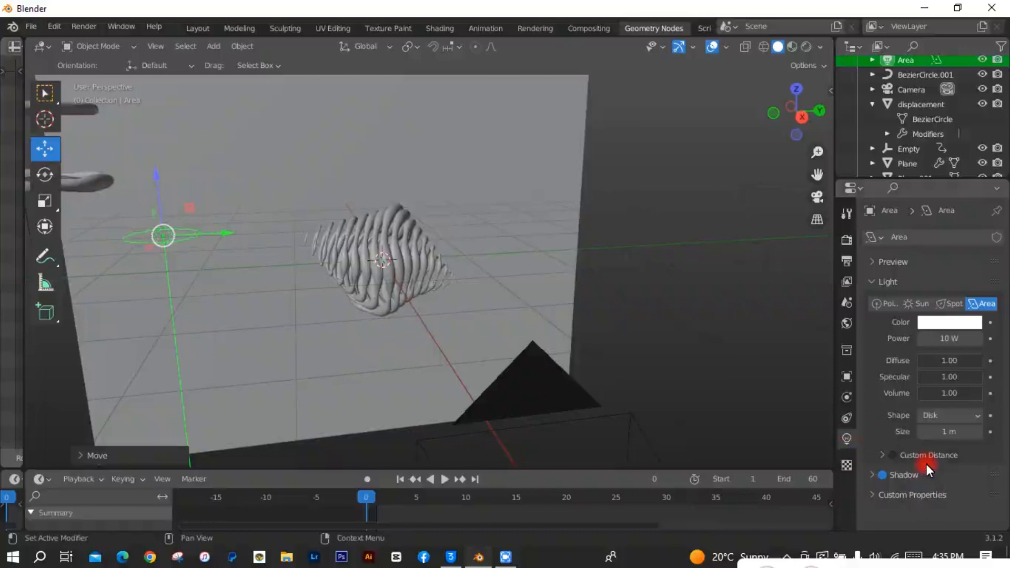
- Tilt the disk light about the X axis and turn it about Z so its beam aims at the striped object
mouse_move(798, 113)
left_mouse_down()
mouse_move(828, 114)
mouse_move(798, 110)
left_mouse_up()
key("r")
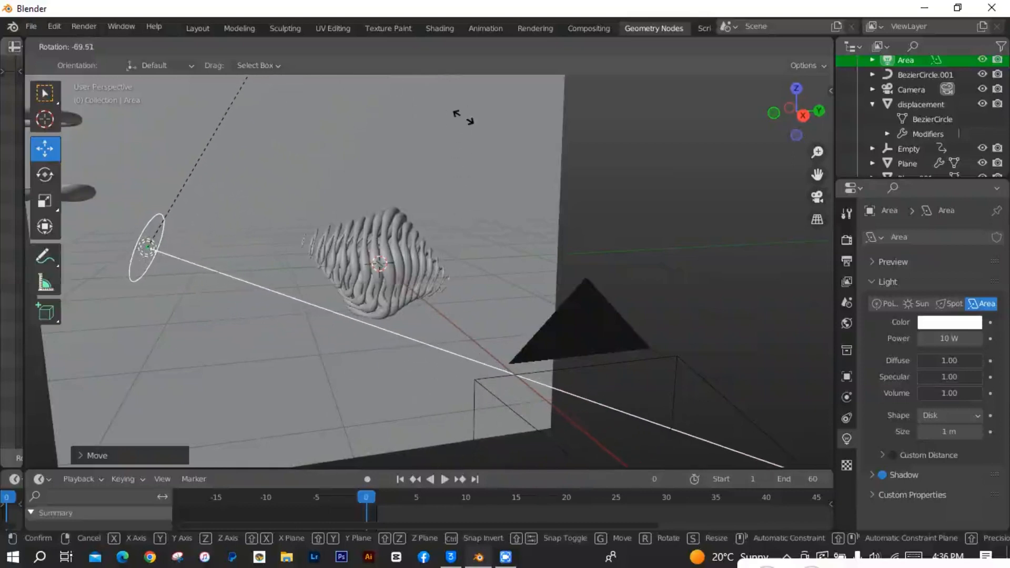
left_click(420, 318)
left_click(793, 87)
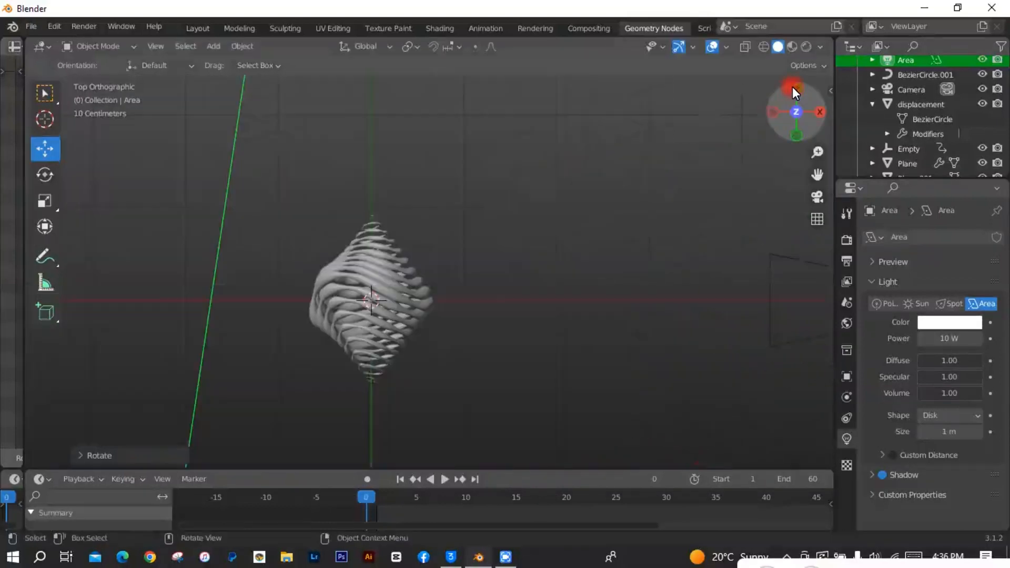
left_click(40, 178)
left_click_drag(351, 335, 368, 355)
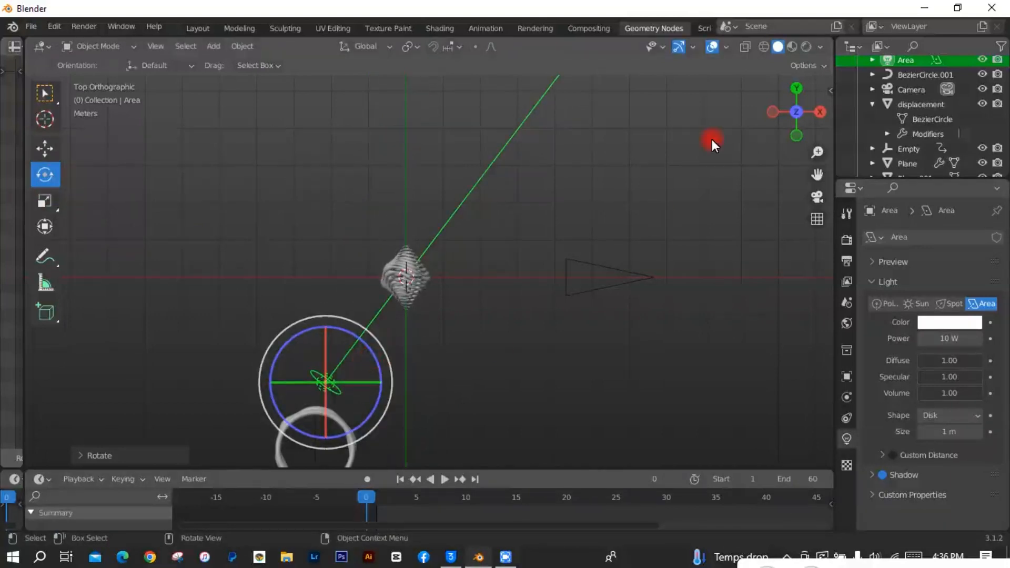
- Rotate the disk light about the X axis in the right view until its beam runs horizontally through the object
left_click(818, 111)
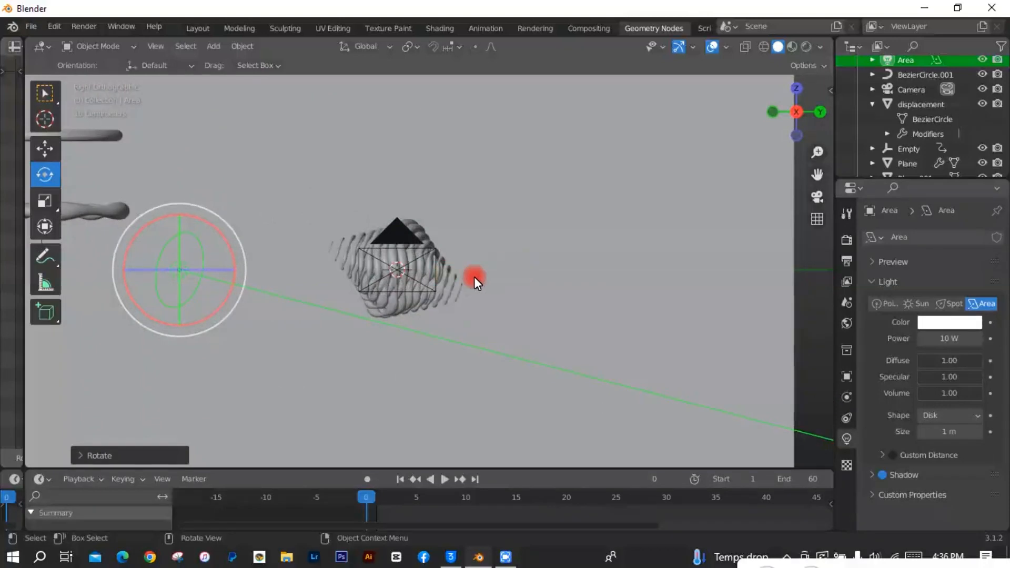
left_click(38, 149)
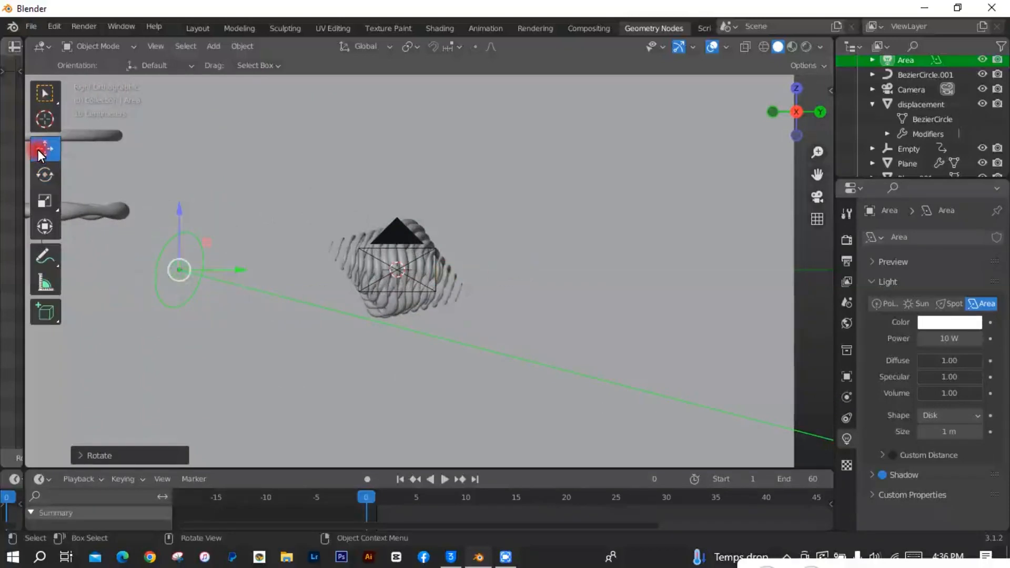
left_click(42, 173)
left_click_drag(140, 309, 151, 318)
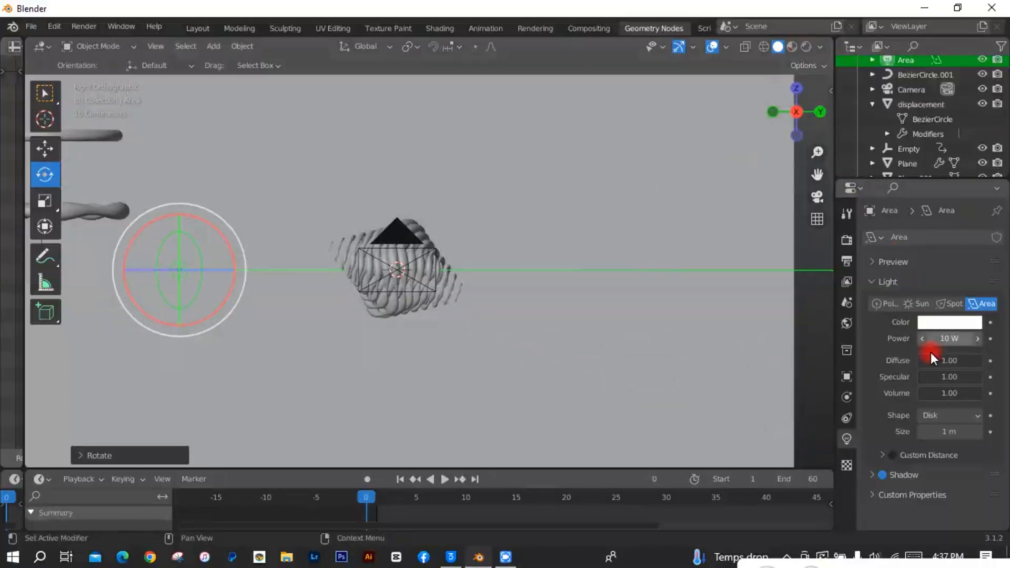
- Set the area light's power to 544 W and preview the lighting with Material Preview shading
left_click(947, 341)
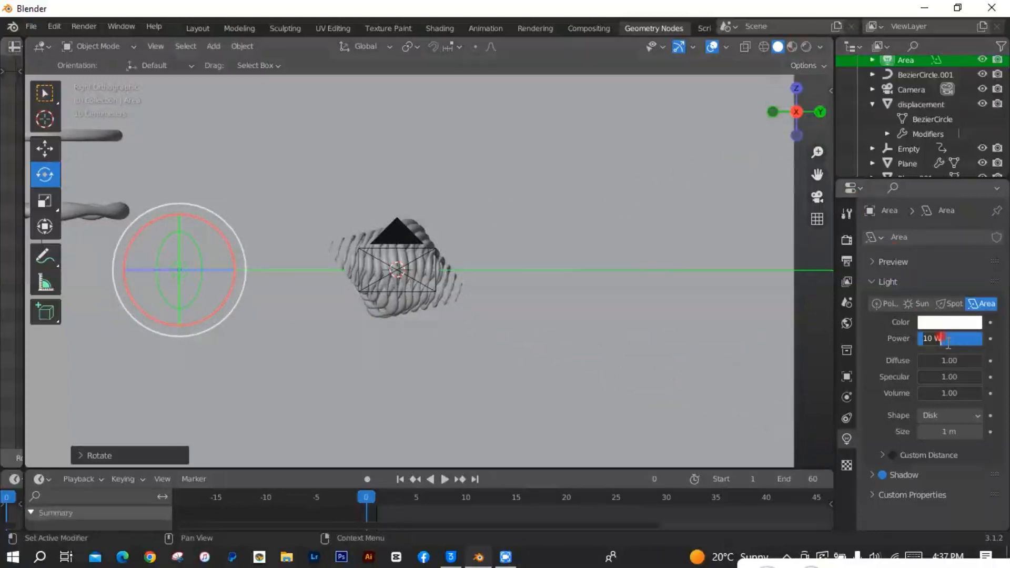
type("544")
key("Return")
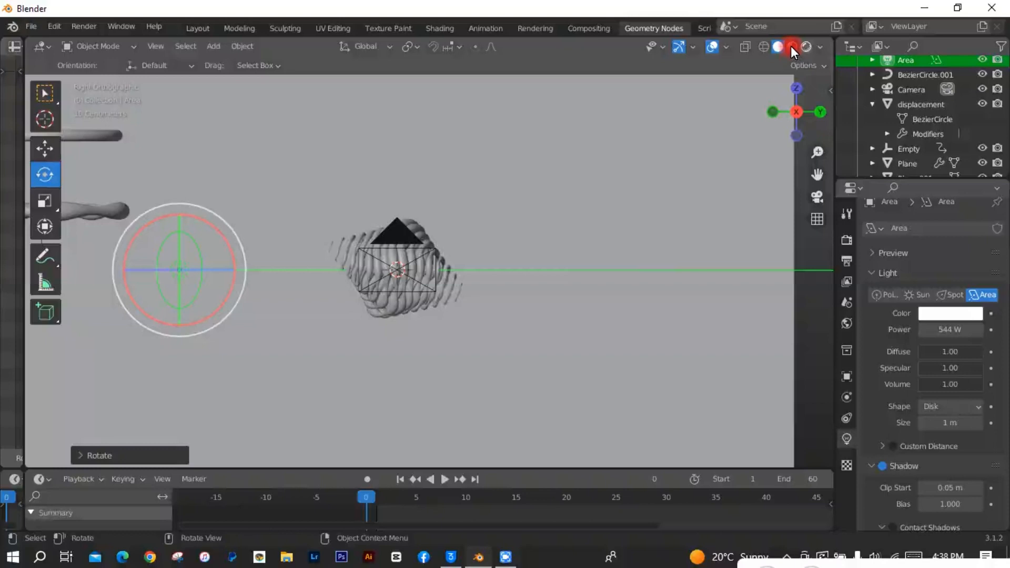
left_click(791, 46)
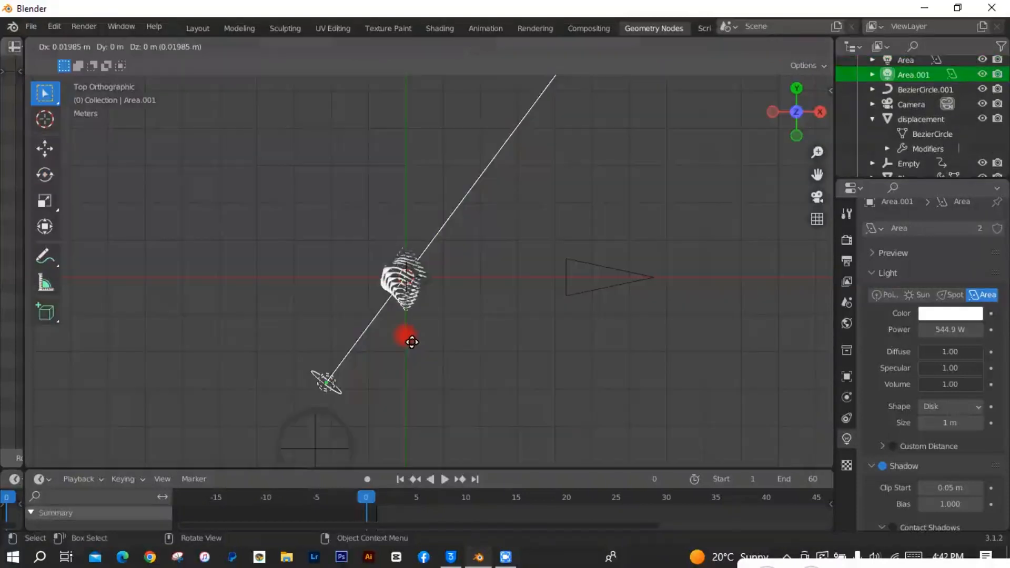
- Place a linked duplicate of the area light on the object's opposite Y side and rotate it about Z to aim at the object
left_click_drag(394, 275, 398, 143)
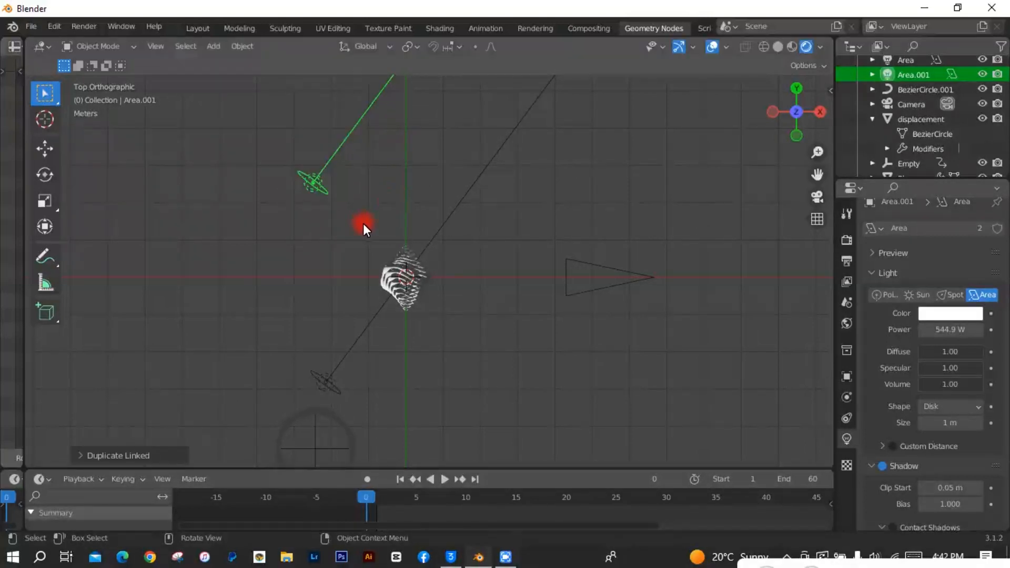
left_click(44, 176)
left_click_drag(340, 153, 356, 233)
left_click(45, 149)
left_click_drag(312, 181, 327, 174)
left_click(44, 175)
left_click_drag(371, 202, 367, 208)
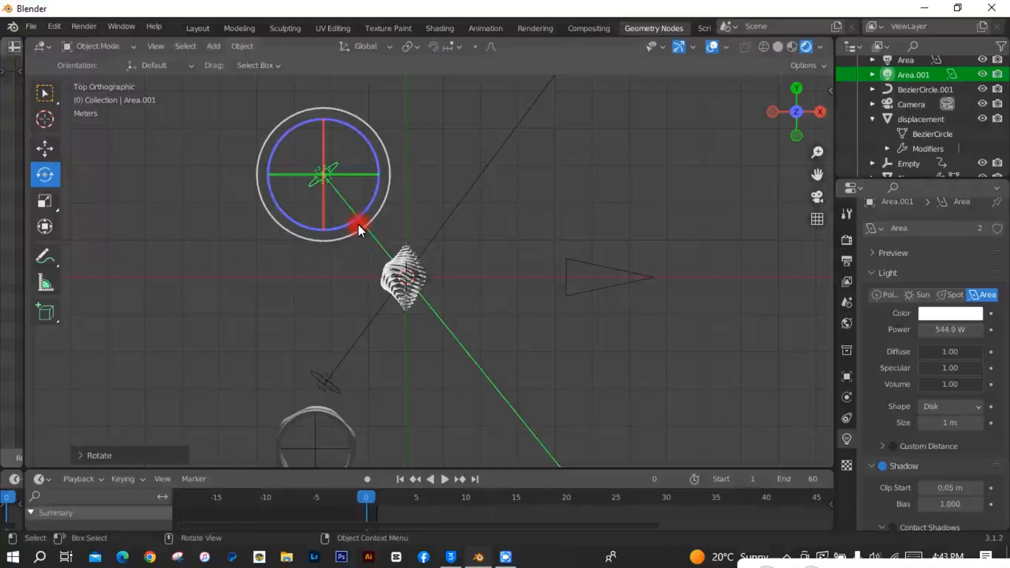
- Move both area lights together about 1 m along negative X, away from the camera
left_click(44, 93)
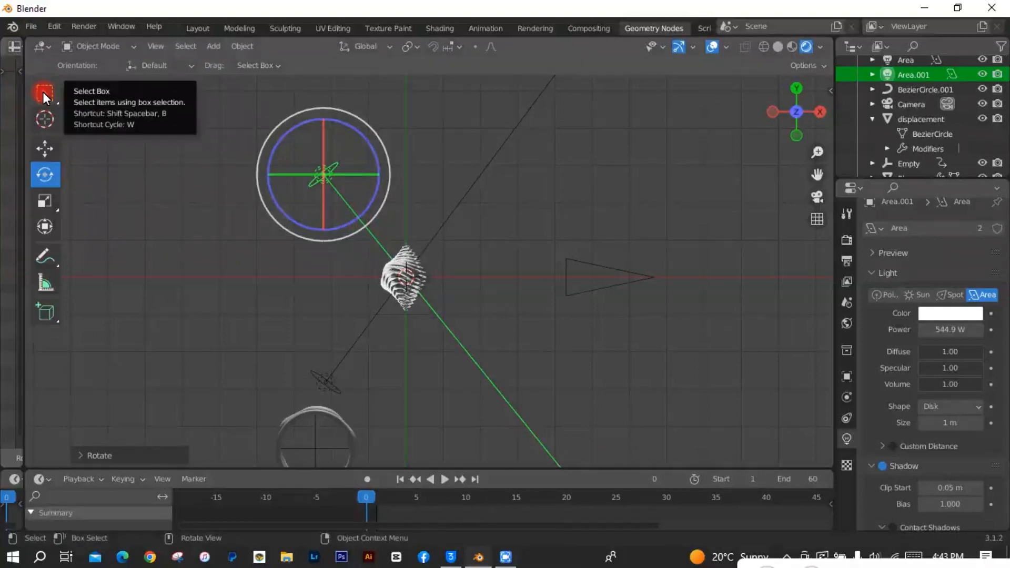
left_click_drag(796, 109, 772, 120)
left_click(795, 103)
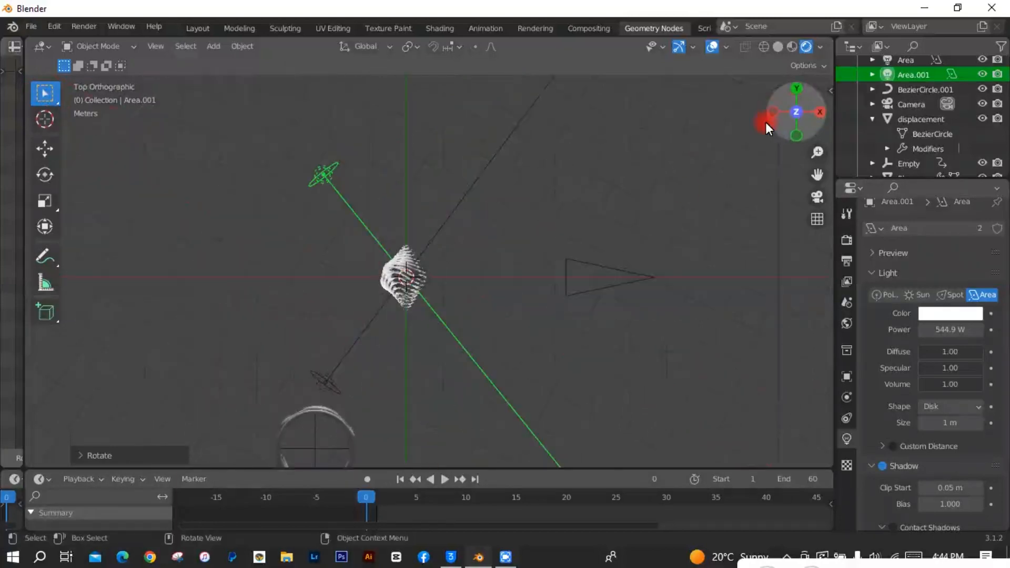
left_click(326, 384, "shift")
left_click(41, 151)
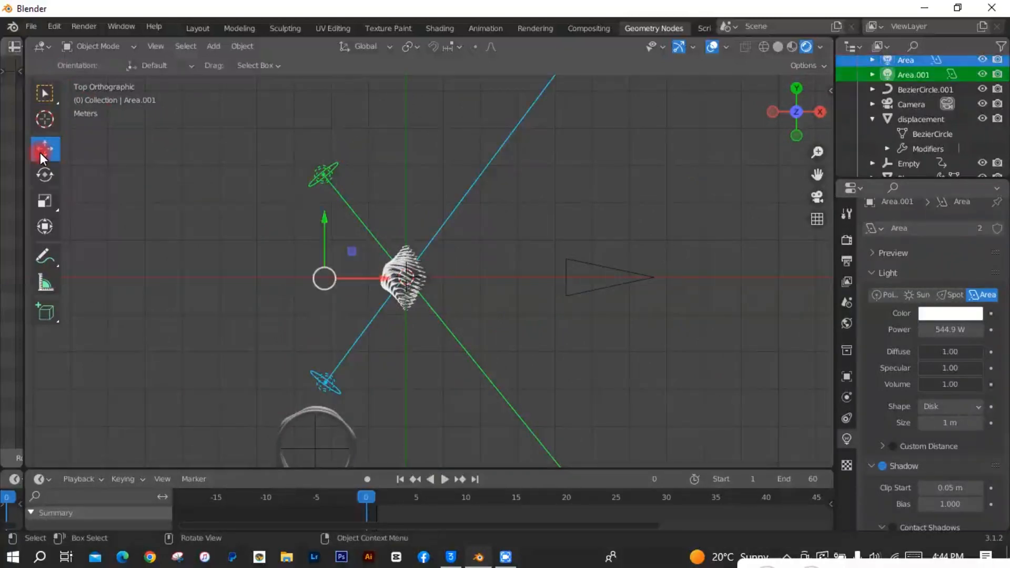
key("g")
key("x")
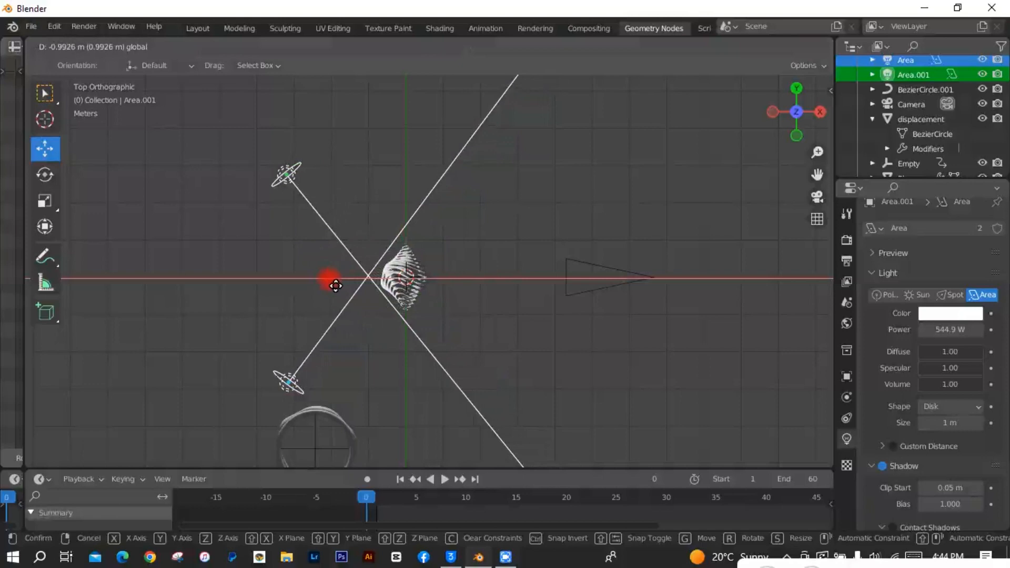
left_click(335, 286)
left_click(335, 286)
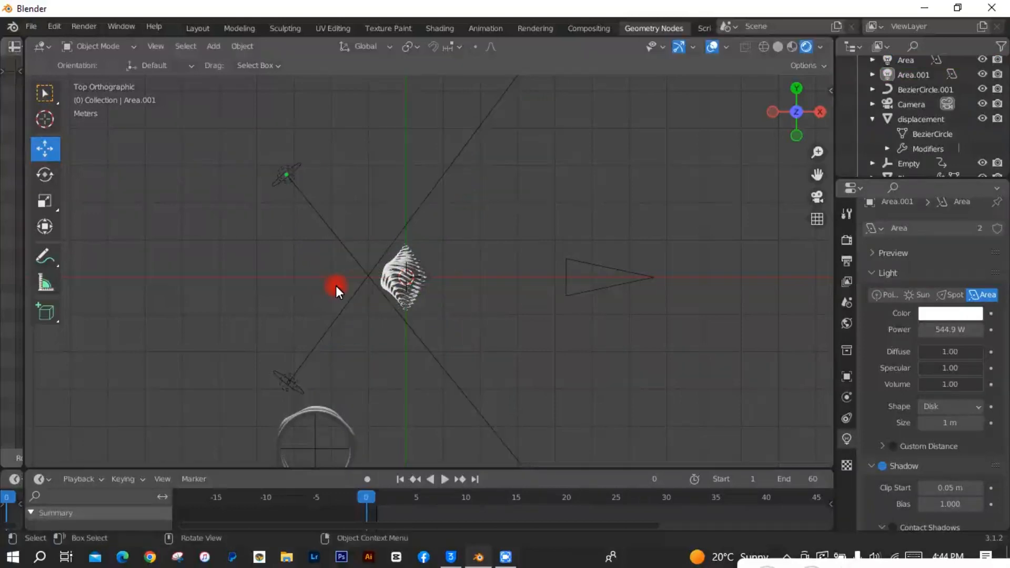
- Rotate each of the two area lights about Z so their beams cross through the striped object again
left_click(283, 173)
left_click(51, 178)
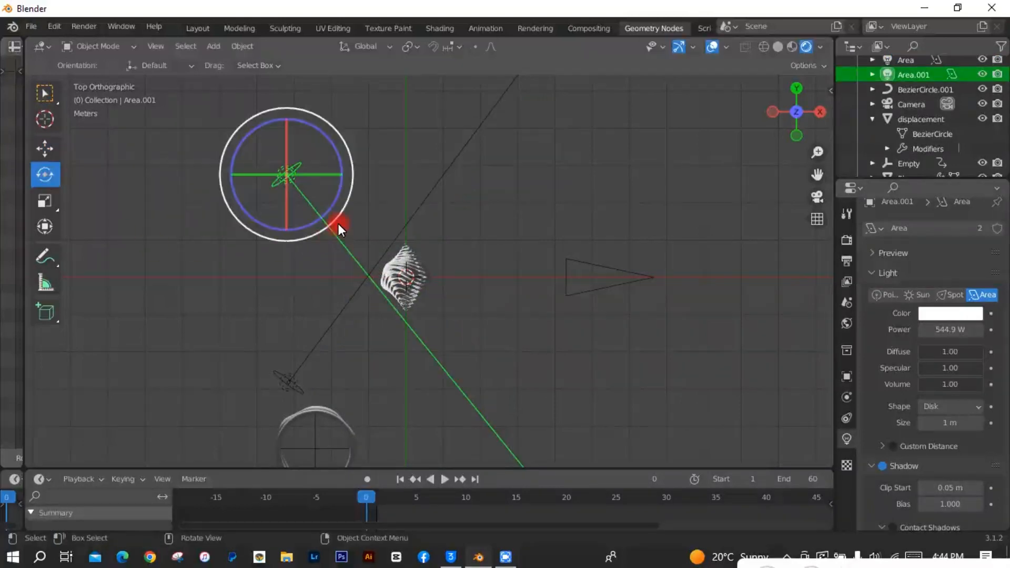
left_click_drag(326, 211, 337, 204)
left_click(289, 380)
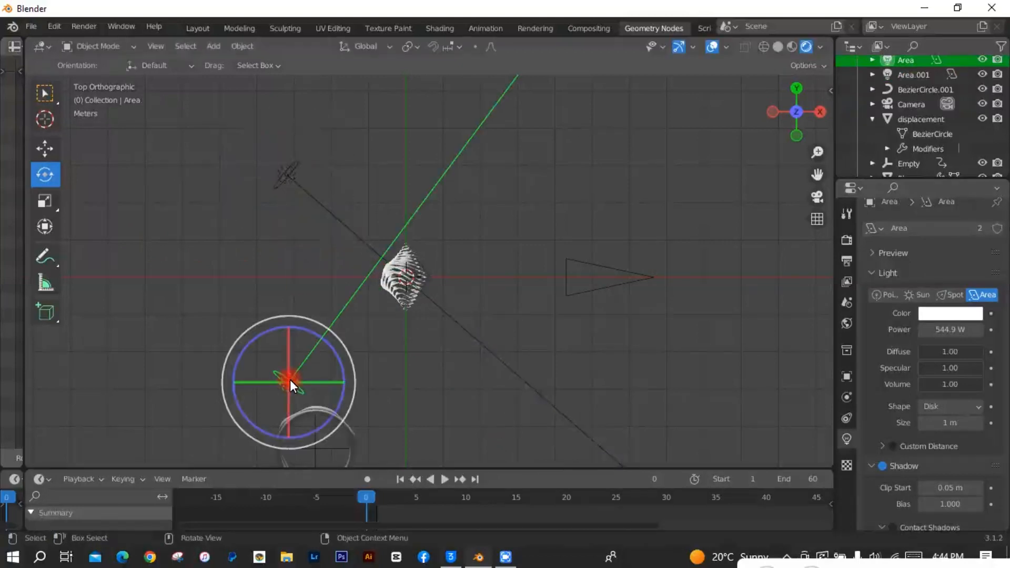
left_click_drag(335, 346, 338, 364)
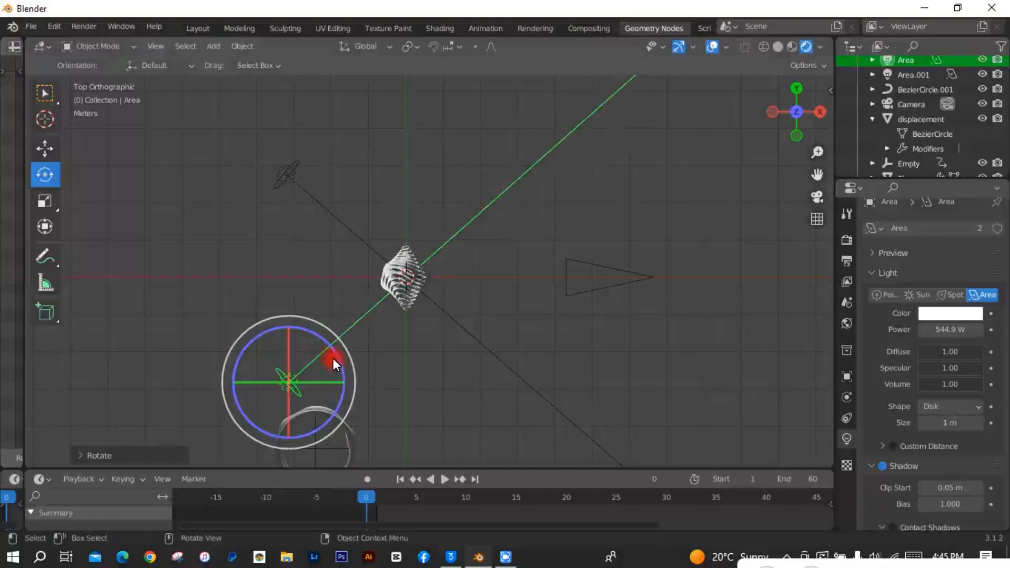
- In the right view, lower the negative-Y area light's beam by rotating about X, and raise the light slightly along Z
left_click(820, 113)
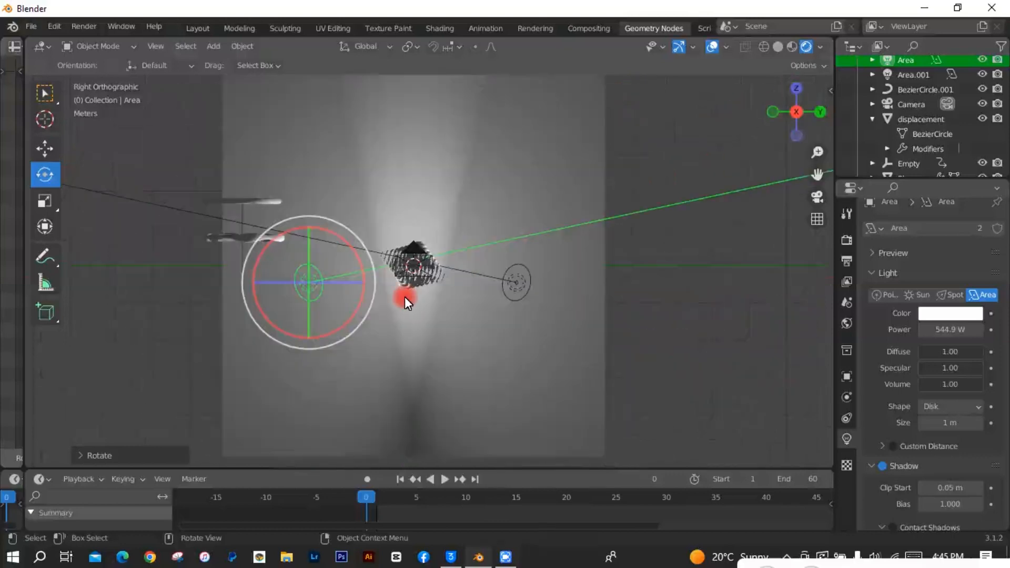
scroll(403, 297, "up", 6)
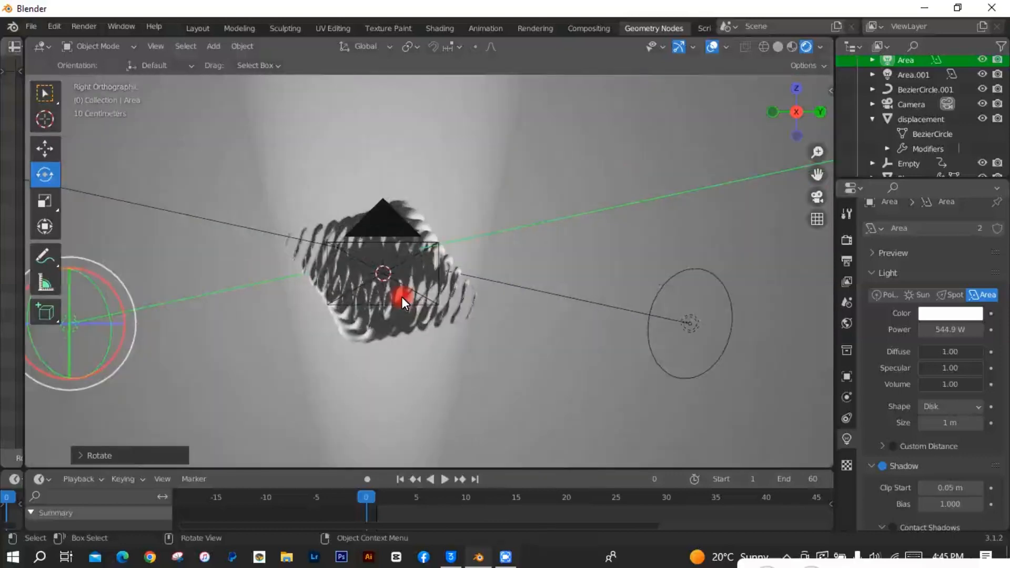
scroll(402, 297, "down", 3)
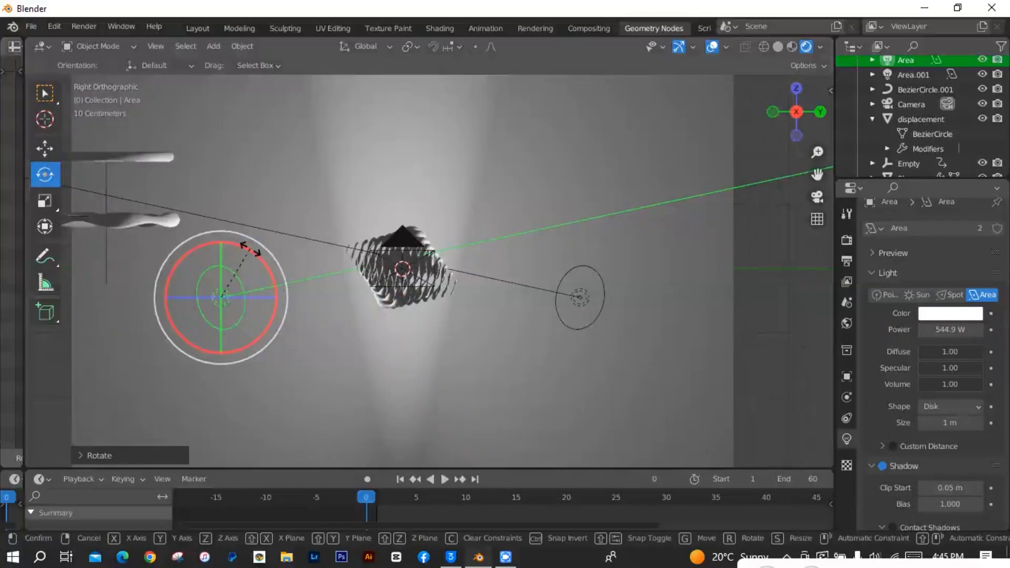
left_click_drag(245, 245, 252, 259)
scroll(429, 295, "up", 2)
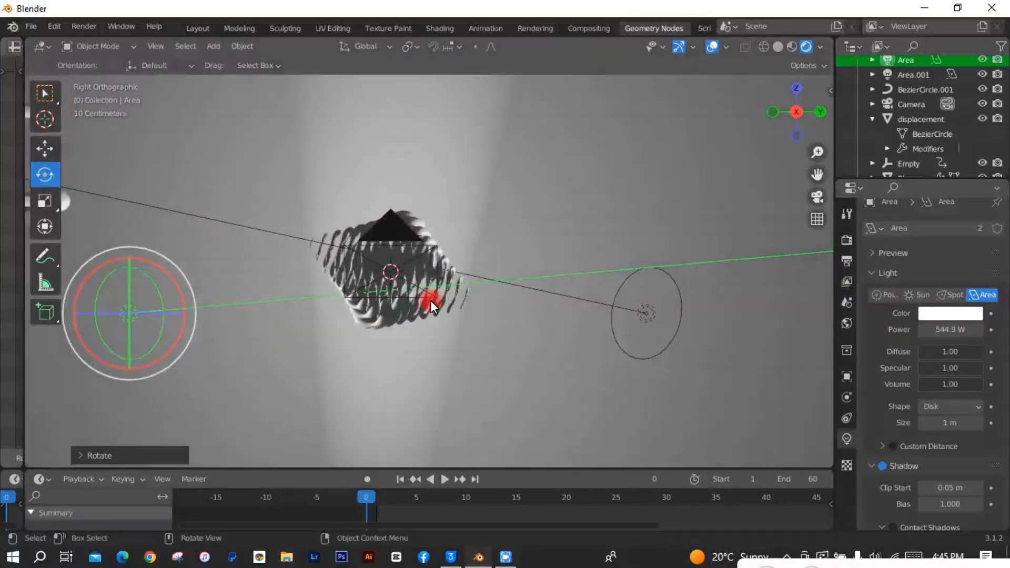
left_click(45, 151)
mouse_move(126, 263)
left_mouse_down()
mouse_move(129, 241)
mouse_move(135, 258)
left_mouse_up()
- Raise the positive-Y area light along Z to match its counterpart and rotate it about X so its beam passes through the object
left_click(796, 88)
scroll(492, 258, "down", 3)
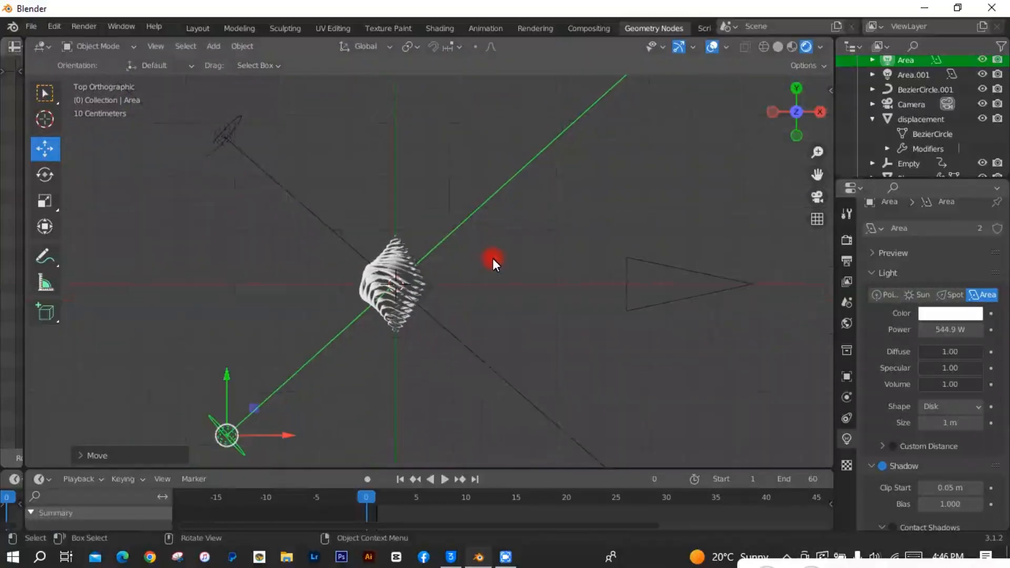
key("KP_3")
left_click(560, 290)
scroll(560, 290, "up", 2)
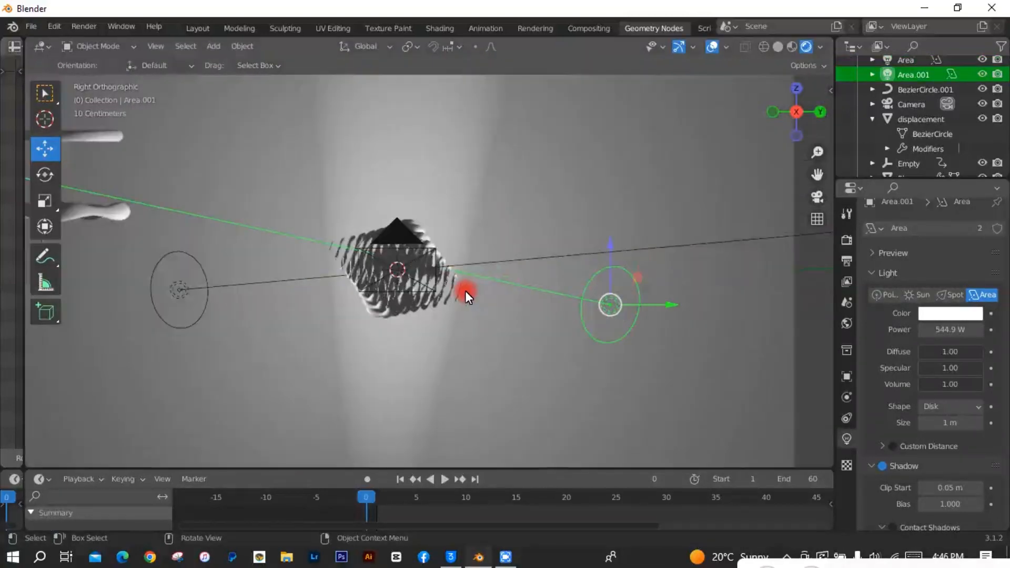
left_click(45, 174)
left_click(46, 150)
left_click_drag(612, 267, 570, 252)
left_click(45, 175)
key("w")
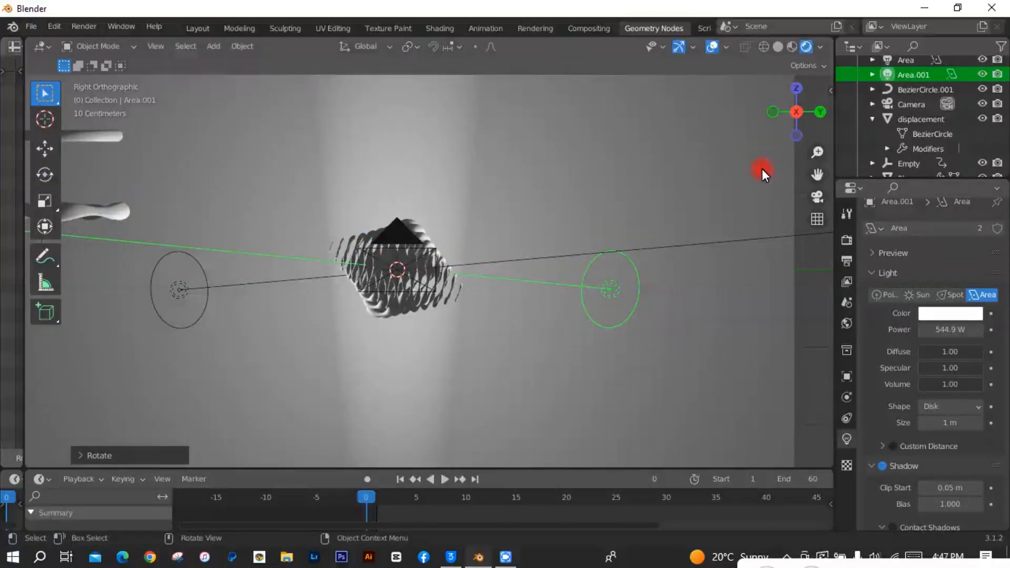
- Duplicate the positive-Y area light, place the copy on the X axis behind the object, and rotate it about Z to face the backdrop
left_click(793, 89)
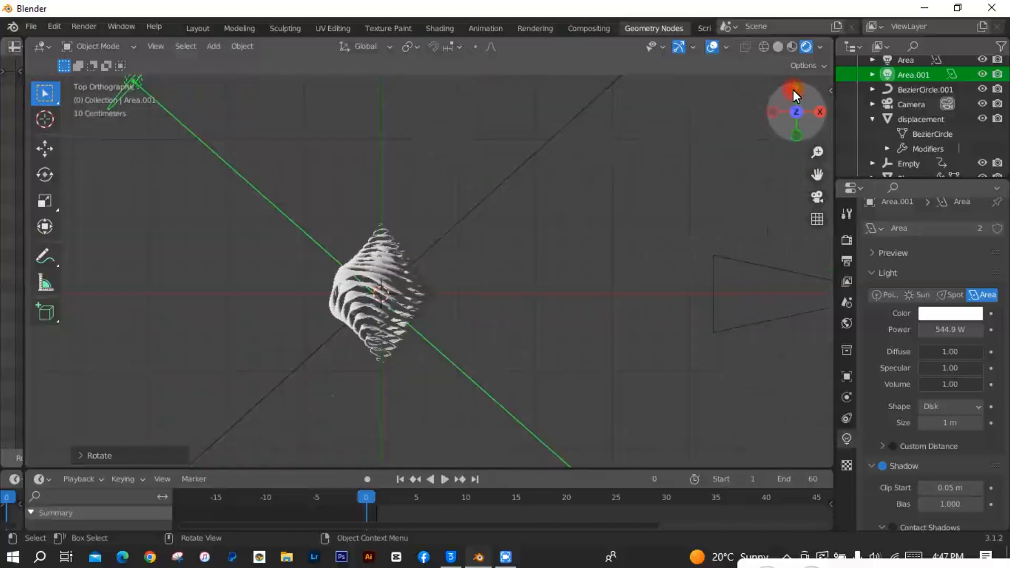
scroll(547, 252, "down", 4)
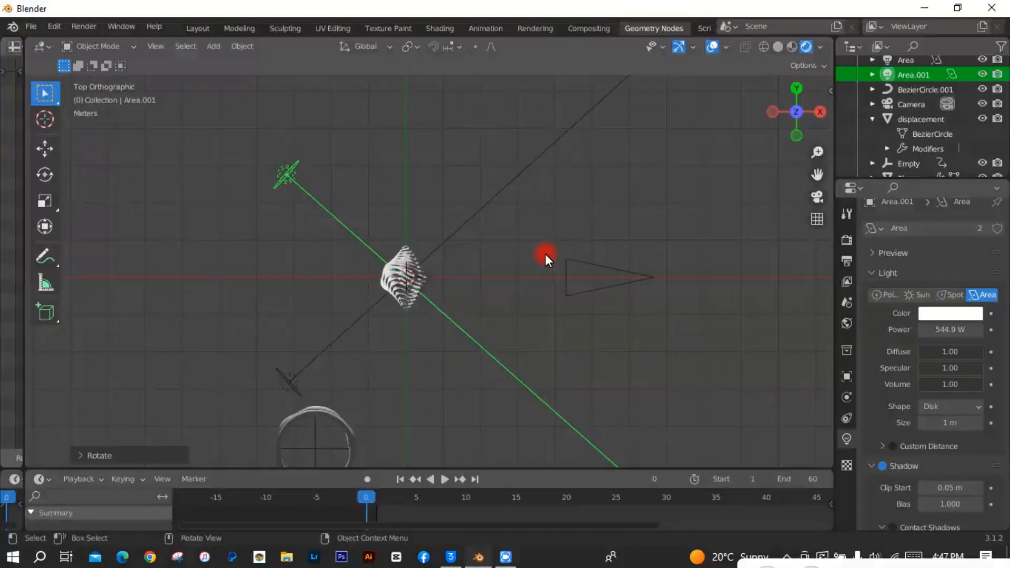
key("shift")
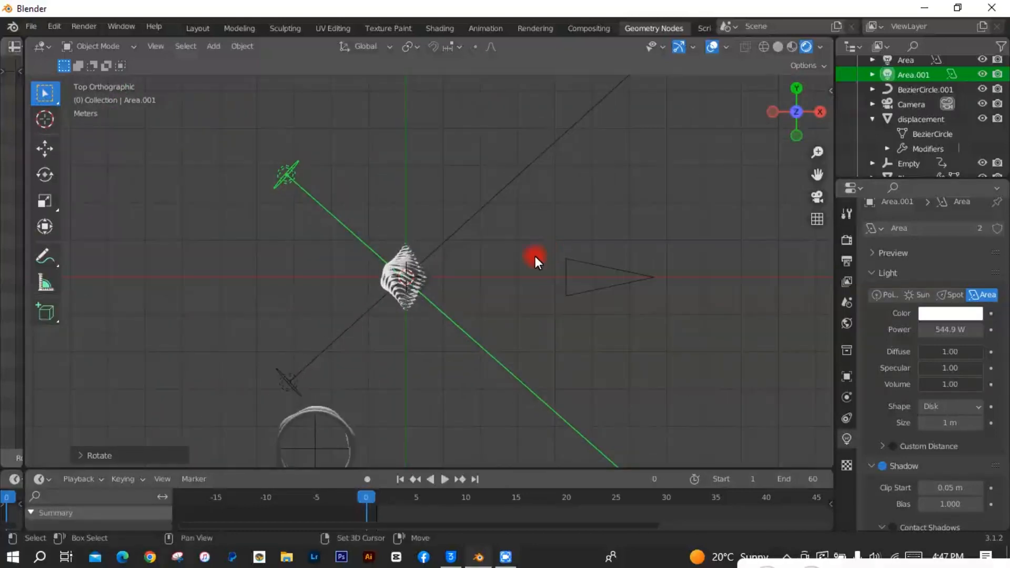
key("shift+d")
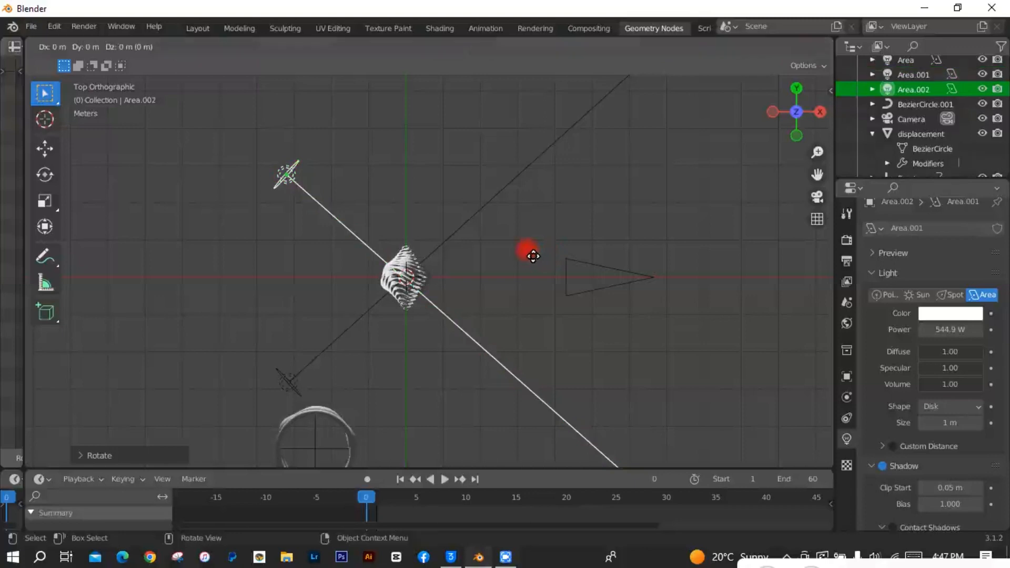
left_click(499, 358)
scroll(406, 324, "down", 3)
left_click(56, 184)
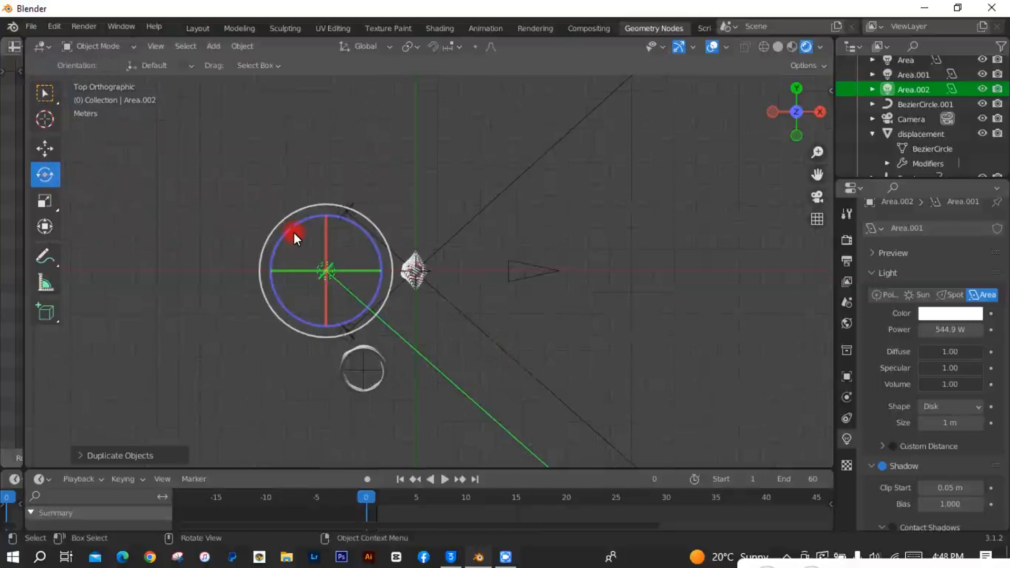
left_click_drag(376, 257, 286, 327)
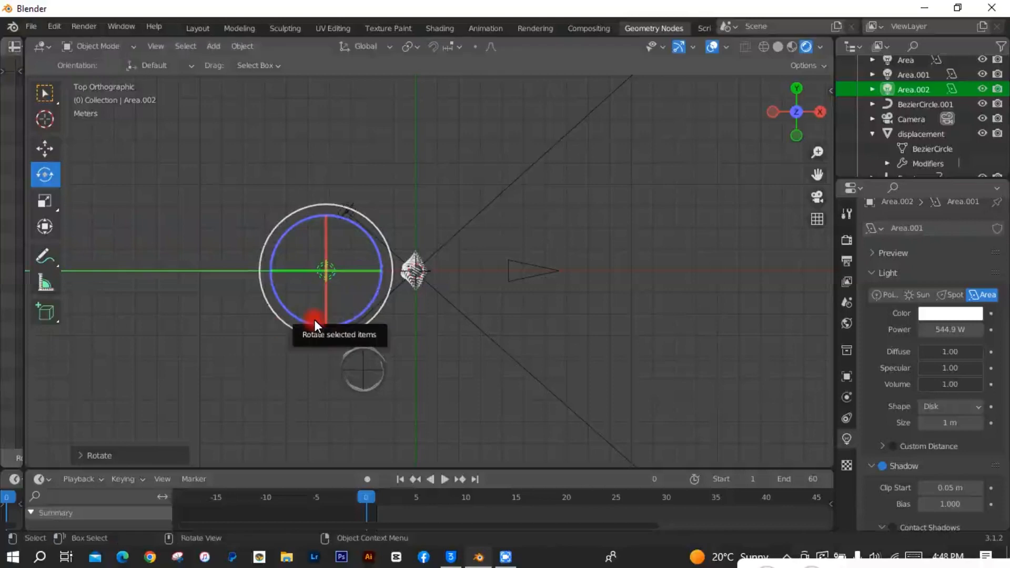
- Move the backdrop light about 1.2 m along X toward the object and inspect the lighting from the right view
mouse_move(803, 120)
left_mouse_down()
mouse_move(810, 109)
mouse_move(802, 108)
left_mouse_up()
key("g")
key("x")
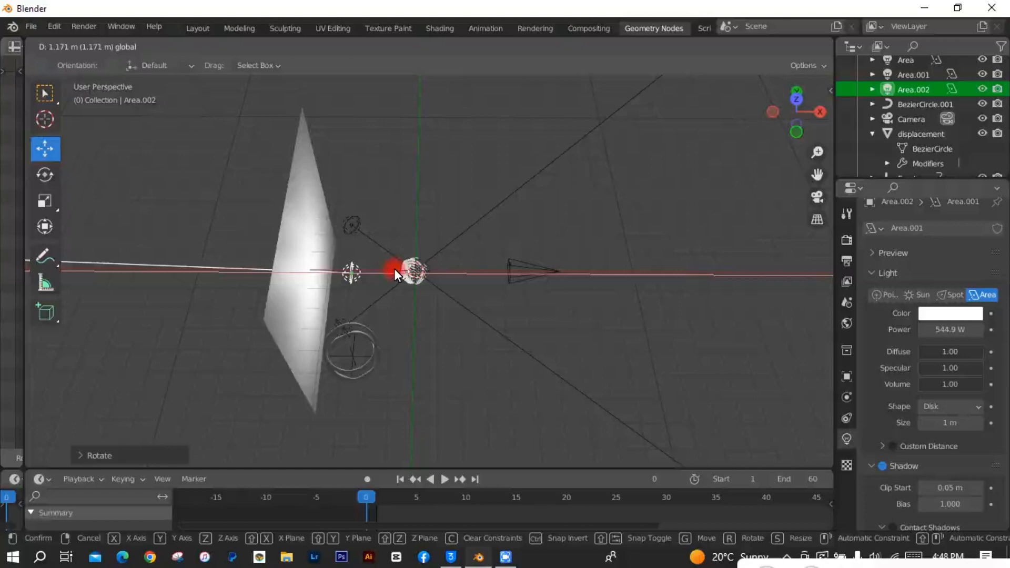
double_click(399, 273)
left_click(816, 111)
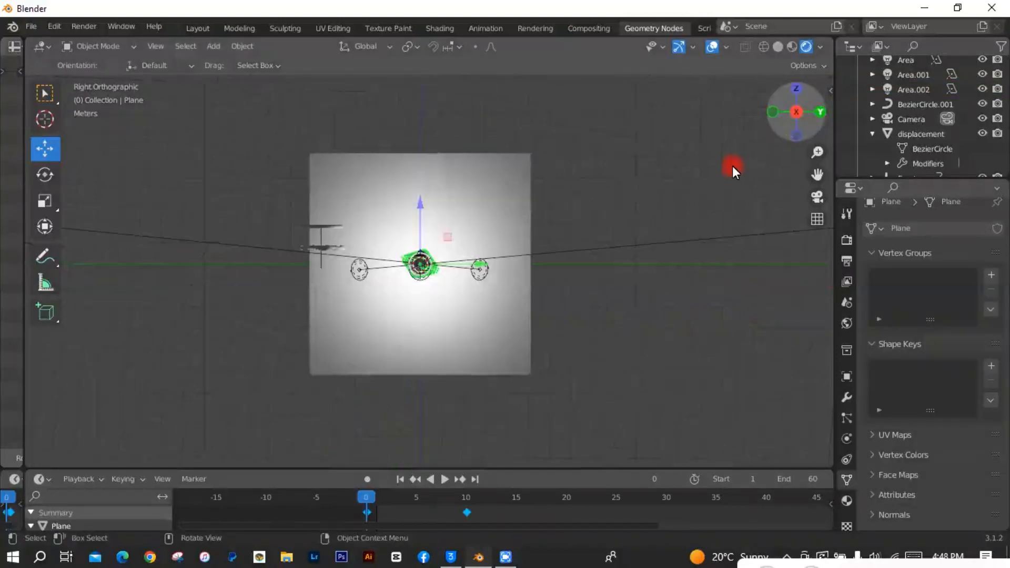
scroll(418, 277, "up", 7)
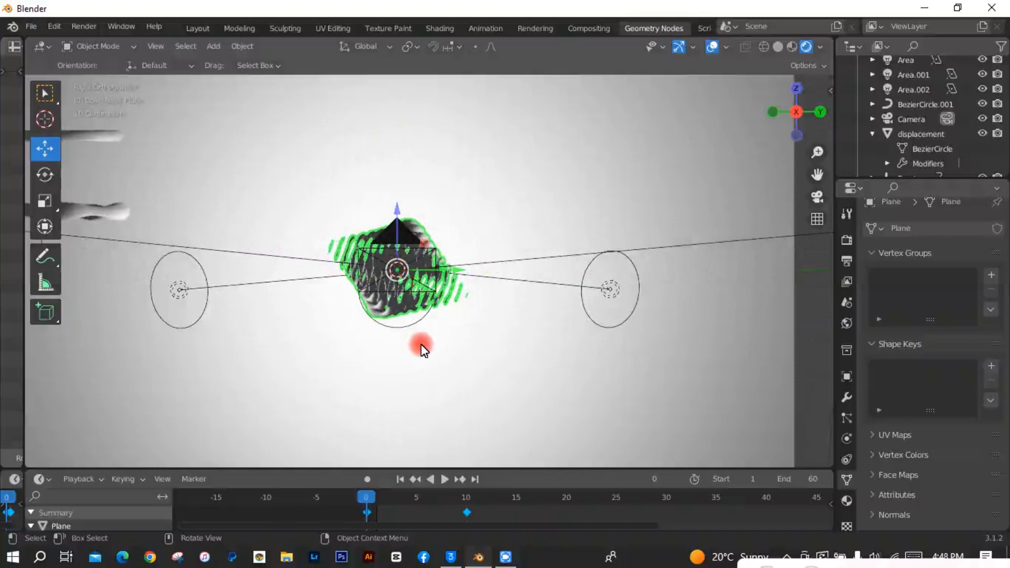
scroll(421, 344, "up", 2)
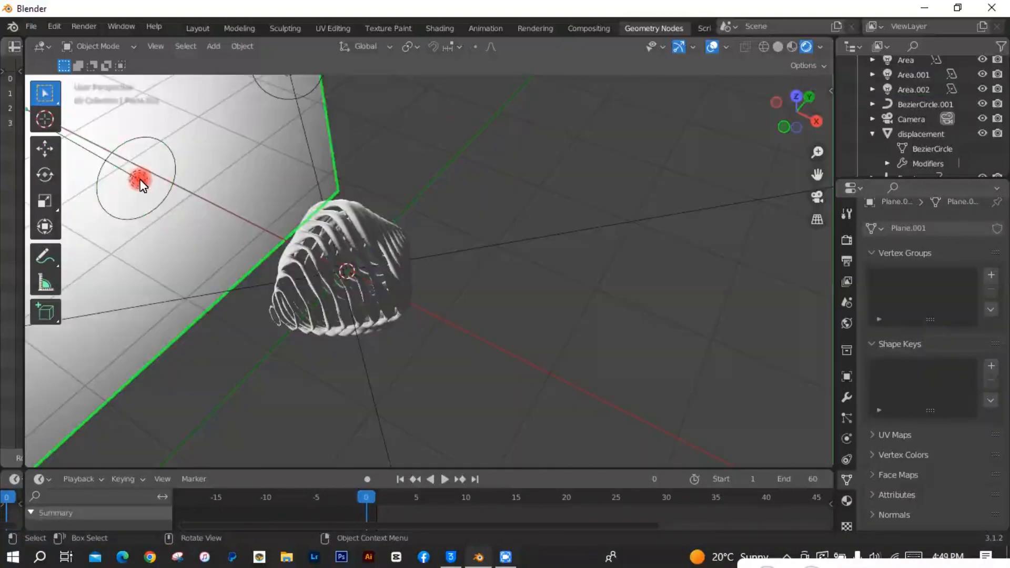
- Keep the backdrop light's shape as Disk, scale it into a wide ellipse flattened along Z, and raise it behind the object
left_click(139, 182)
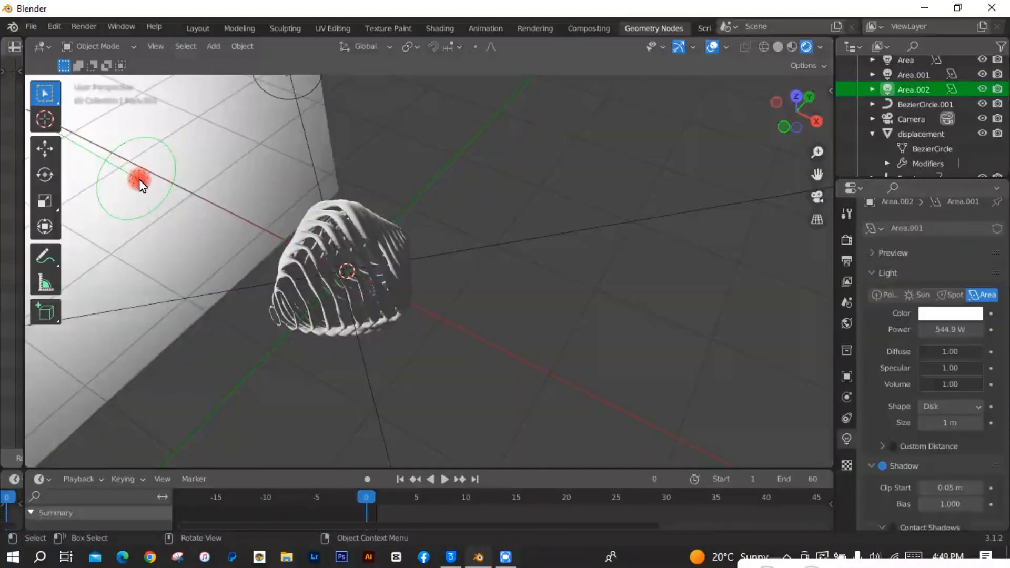
left_click(976, 406)
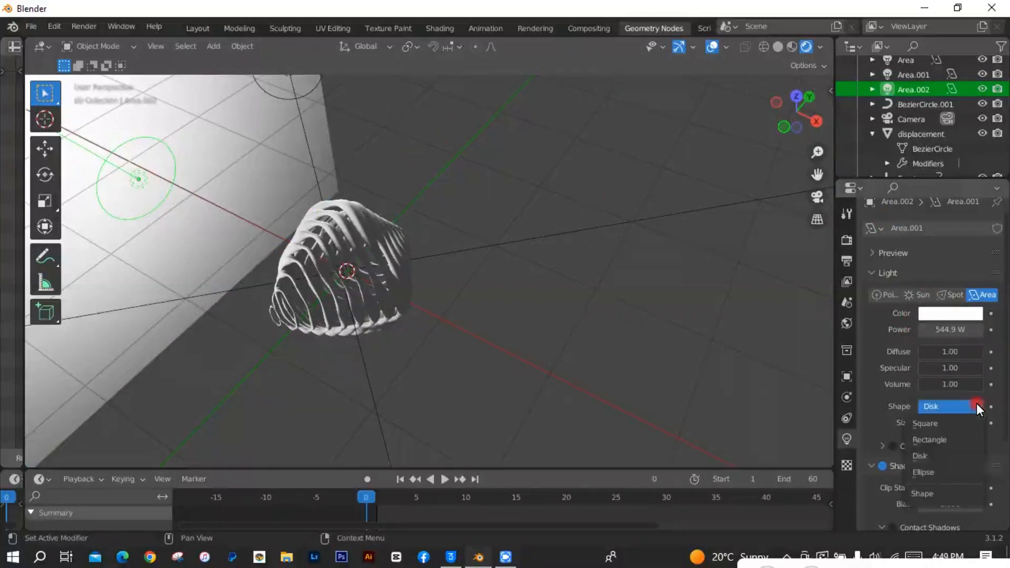
left_click(948, 457)
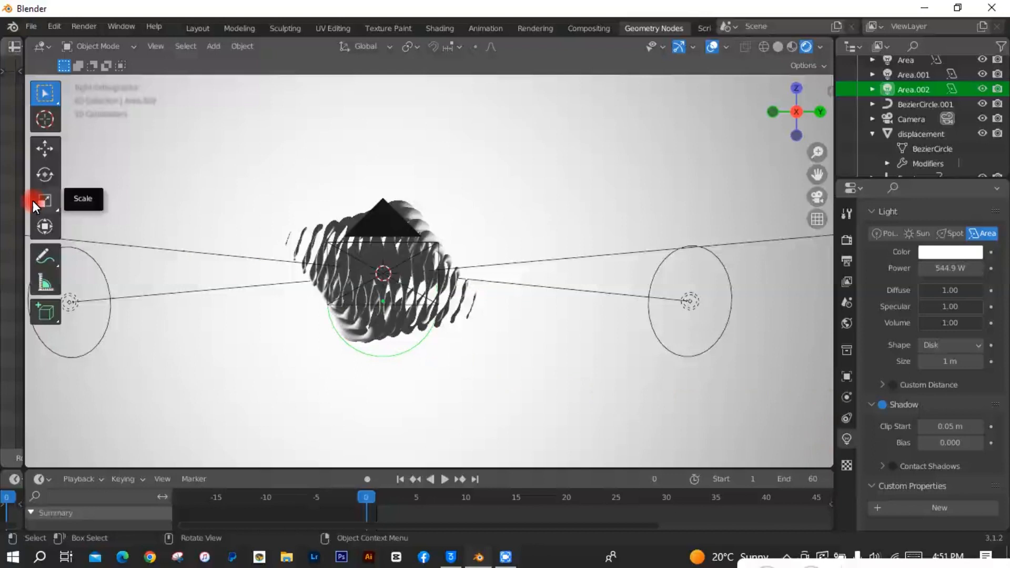
left_click(38, 203)
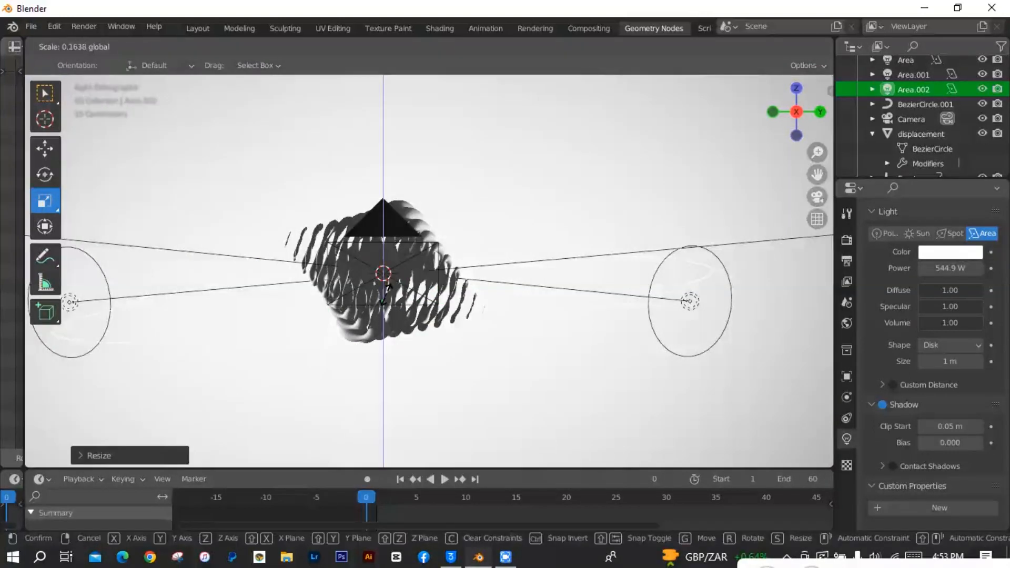
left_click_drag(386, 289, 383, 291)
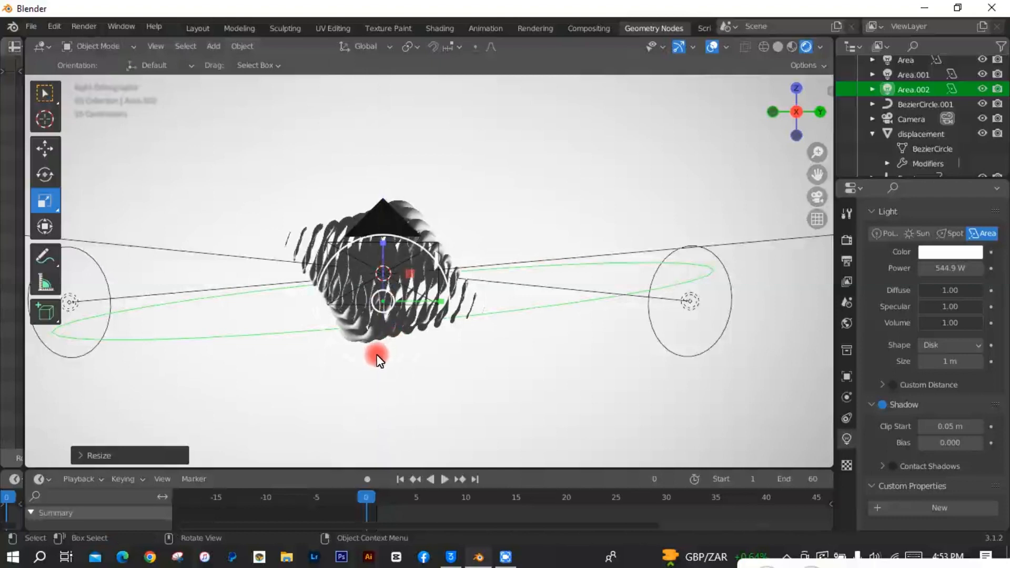
left_click(45, 148)
mouse_move(382, 242)
left_mouse_down()
mouse_move(382, 216)
mouse_move(380, 226)
left_mouse_up()
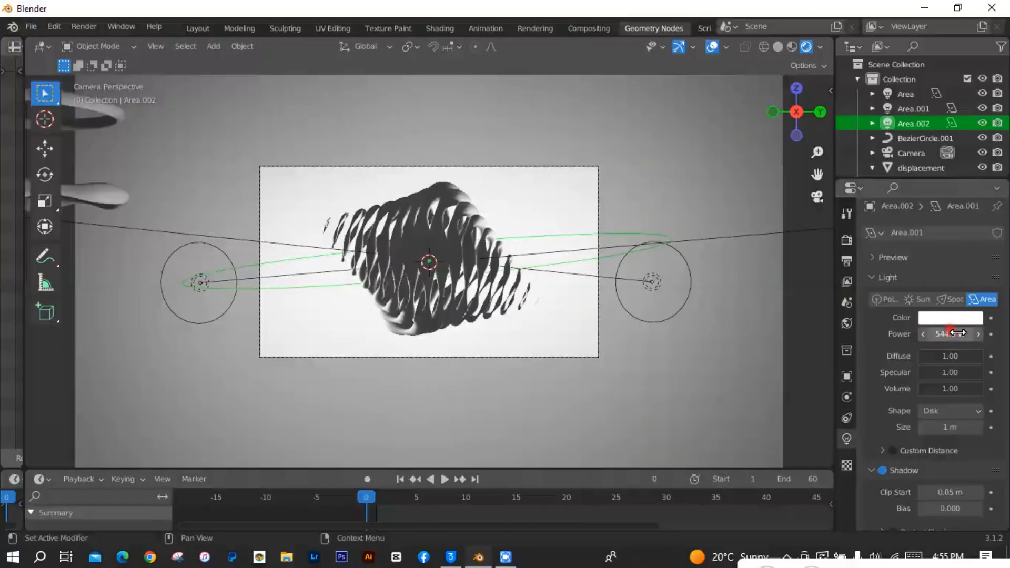
- Set the backdrop light's power to 300 W while viewing through the camera
left_click(957, 333)
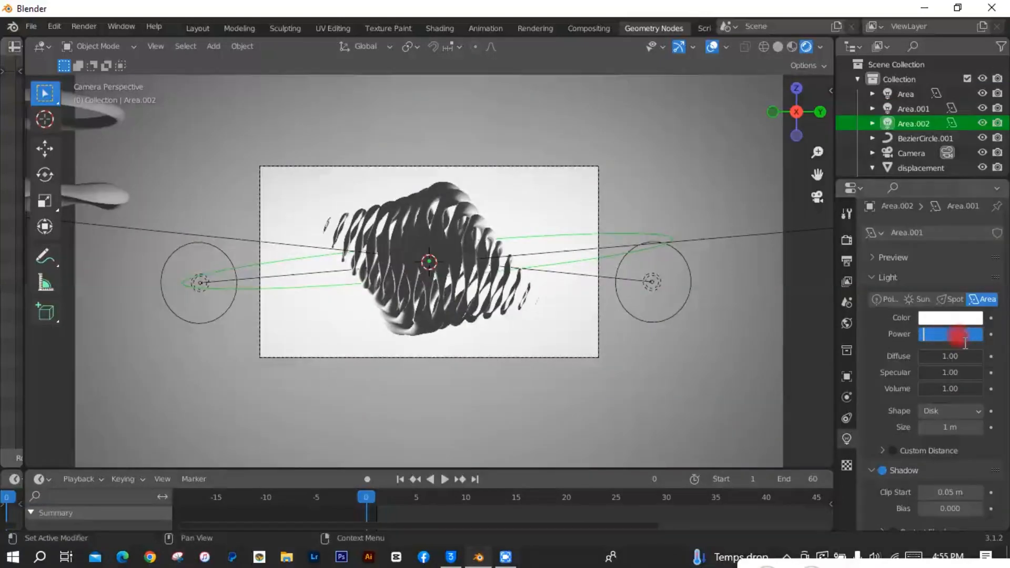
type("300")
key("Return")
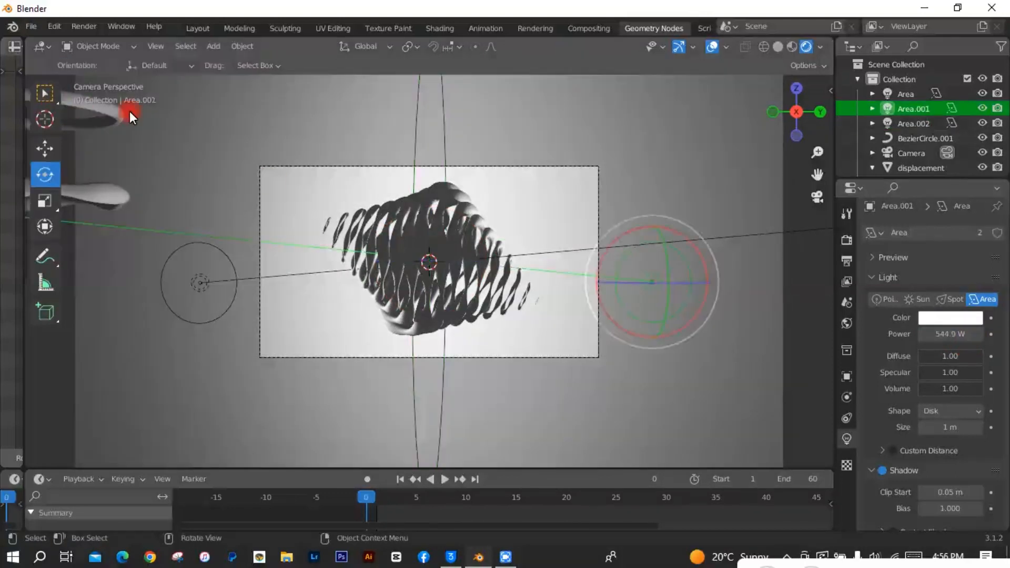
- Set the power of the area light on the positive-Y side to 800 W
left_click(46, 95)
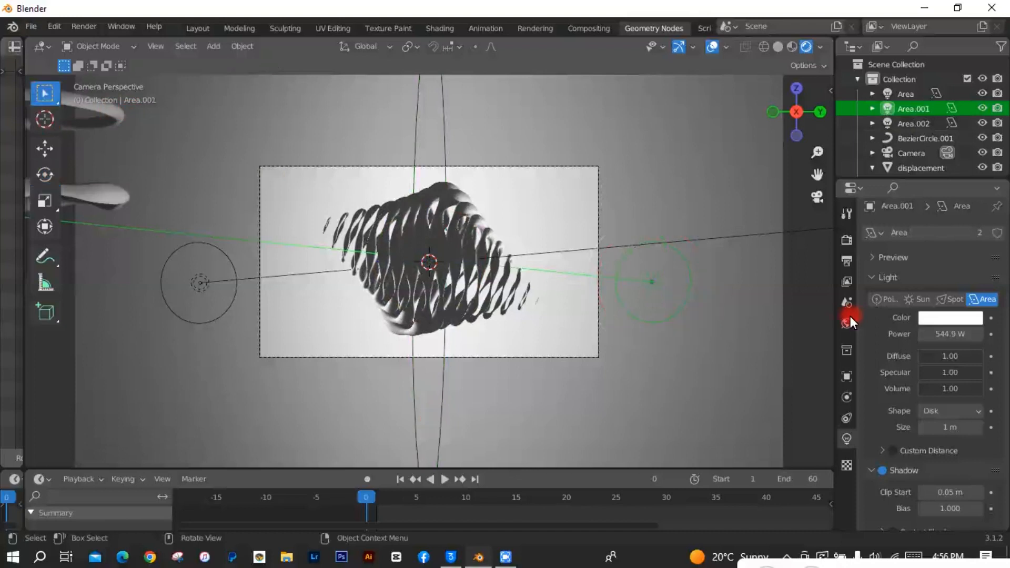
left_click(963, 335)
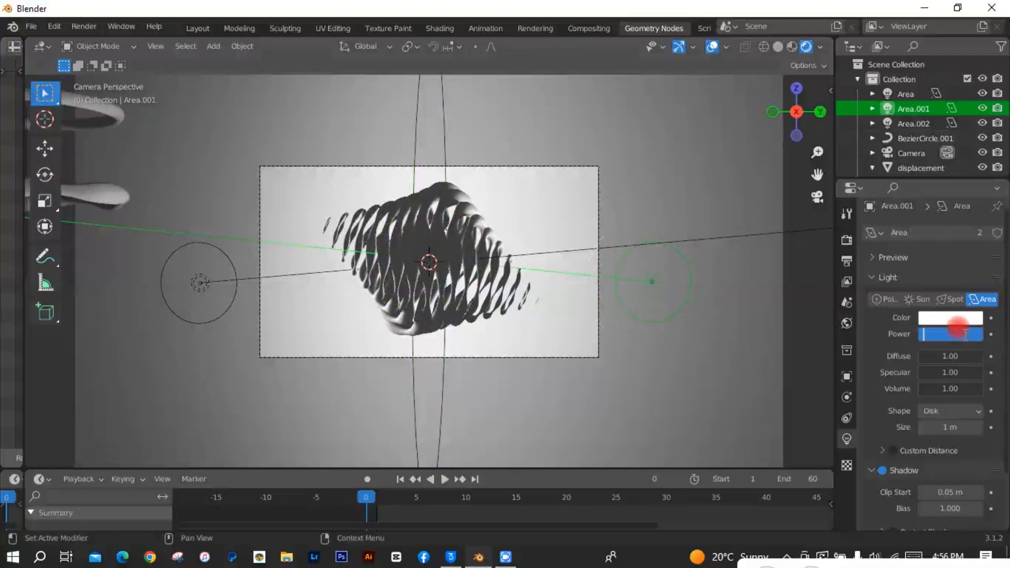
type("800")
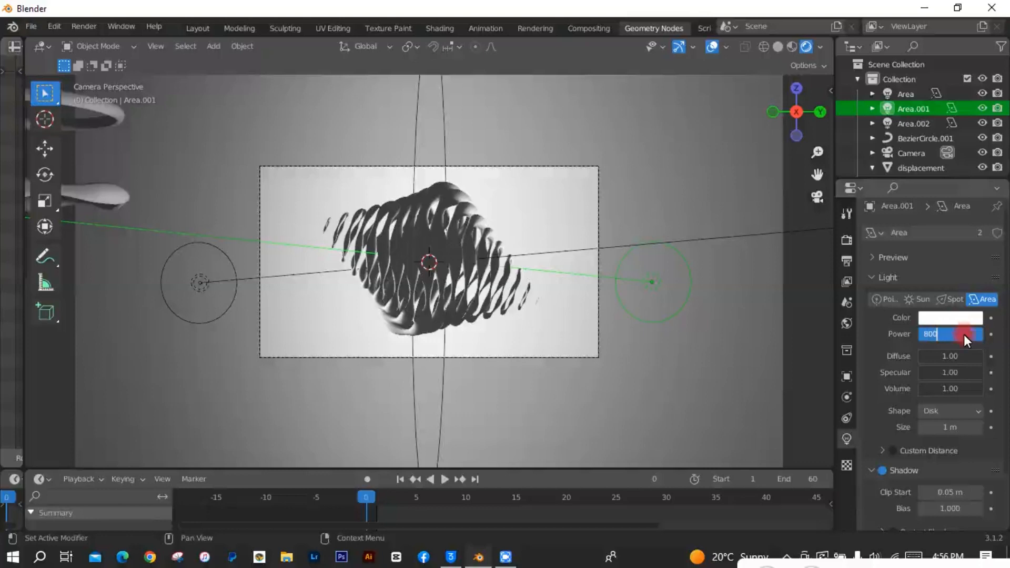
key("Return")
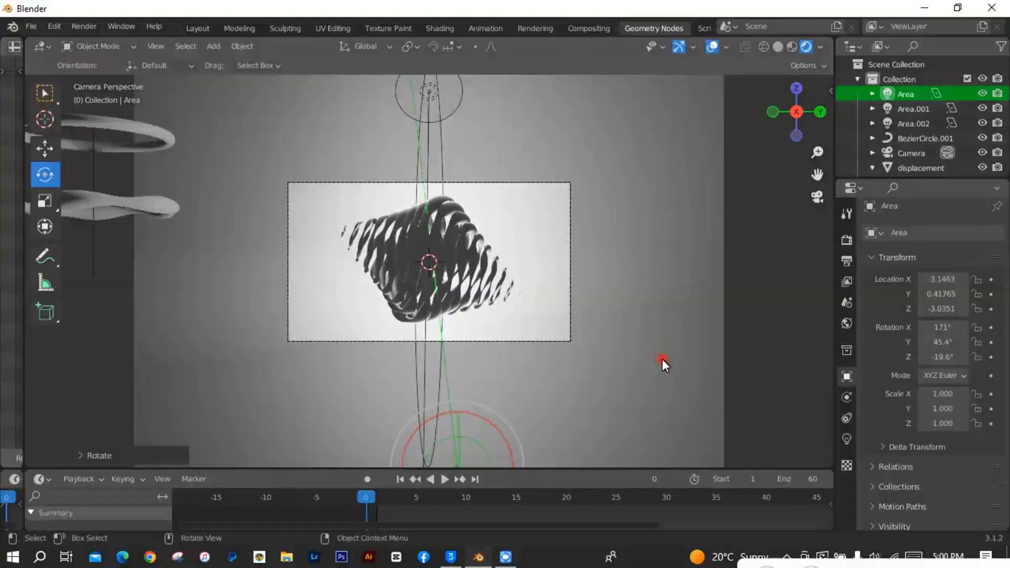
- Give the backdrop plane a new material with a light blue base color, hex AAD5E7
left_click(663, 359)
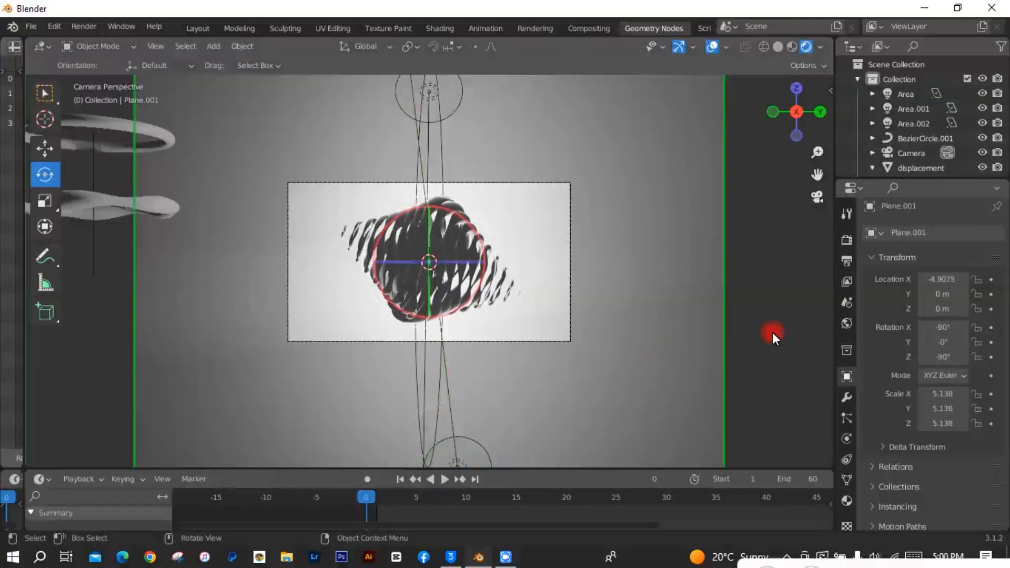
left_click(845, 500)
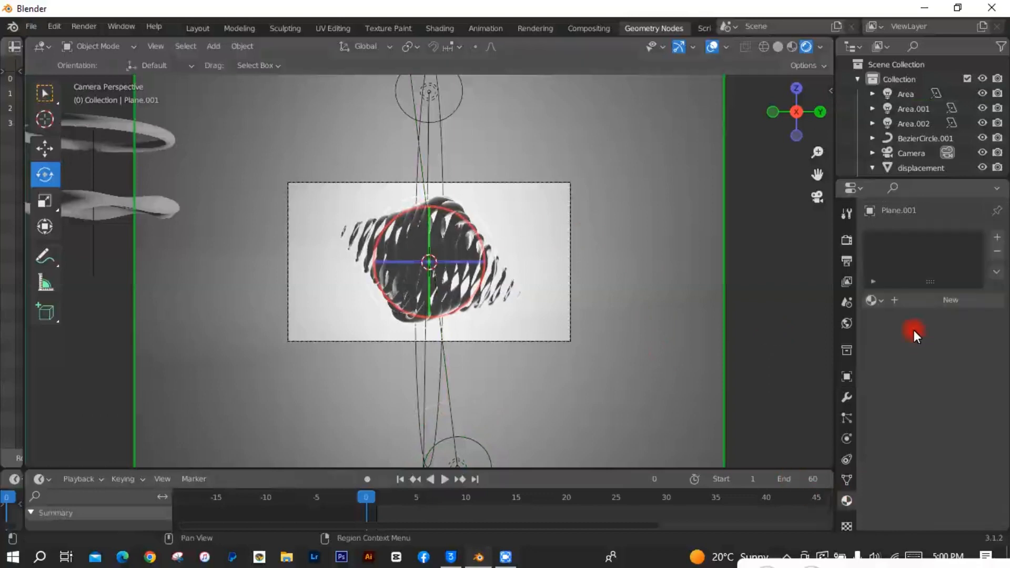
left_click(906, 299)
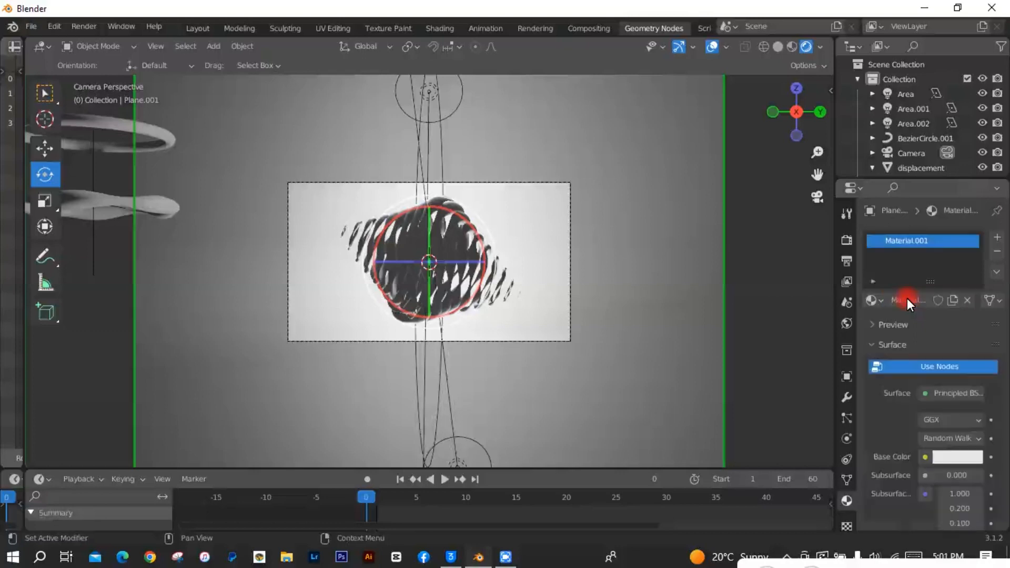
left_click(965, 456)
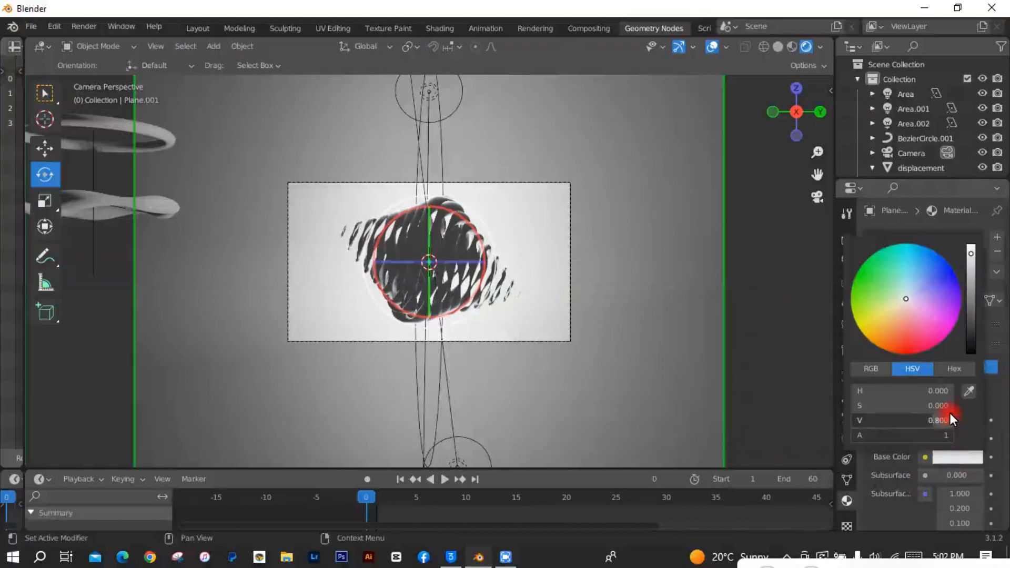
left_click(911, 293)
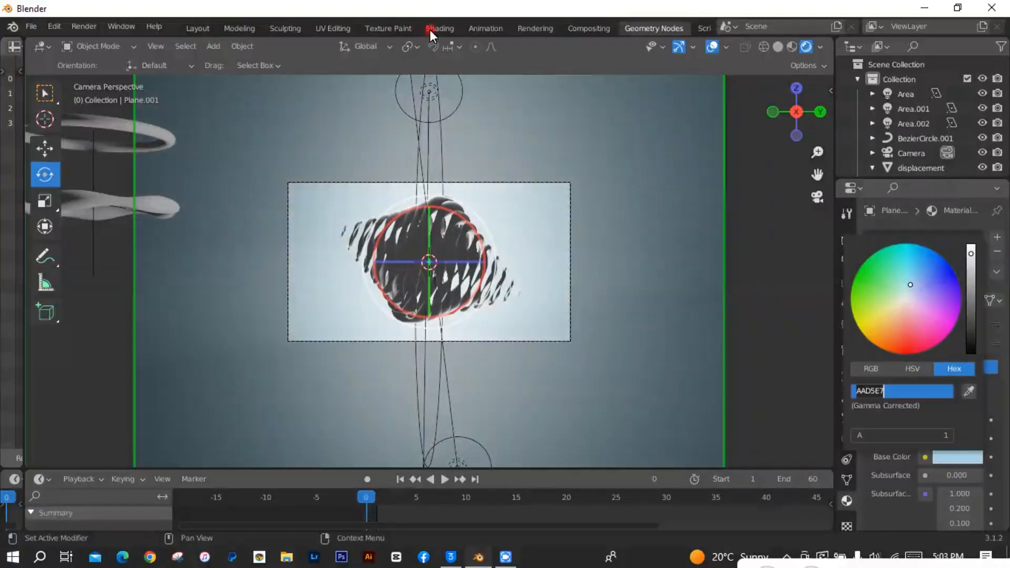
key("Return")
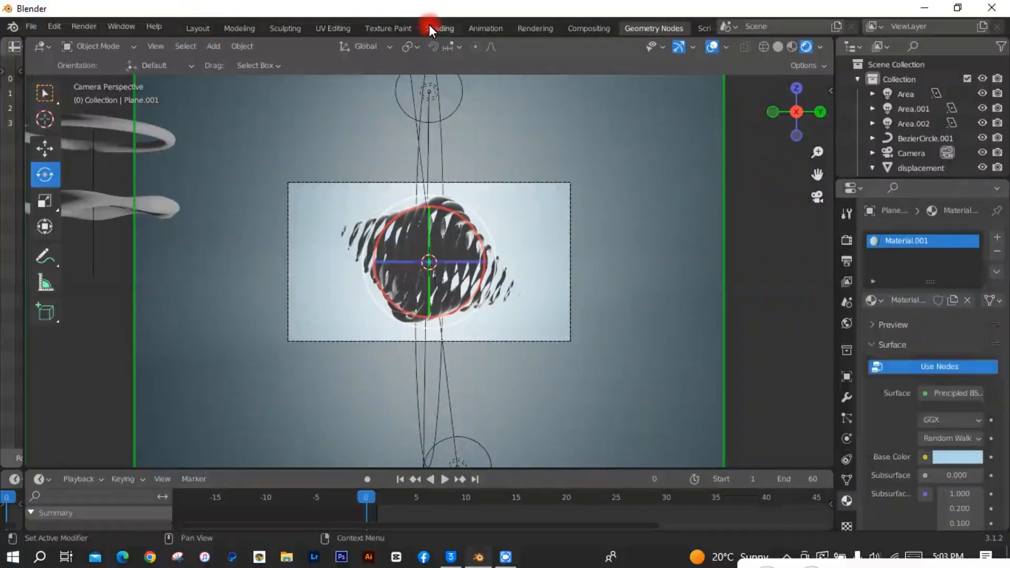
- Create a new material for the striped object with shader nodes and name it guy
left_click(430, 26)
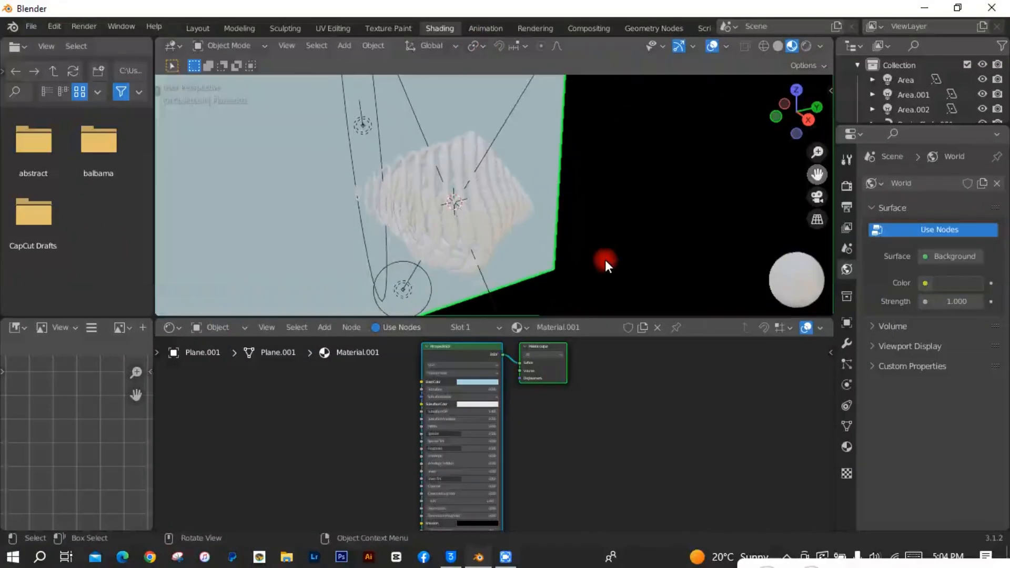
left_click(490, 239)
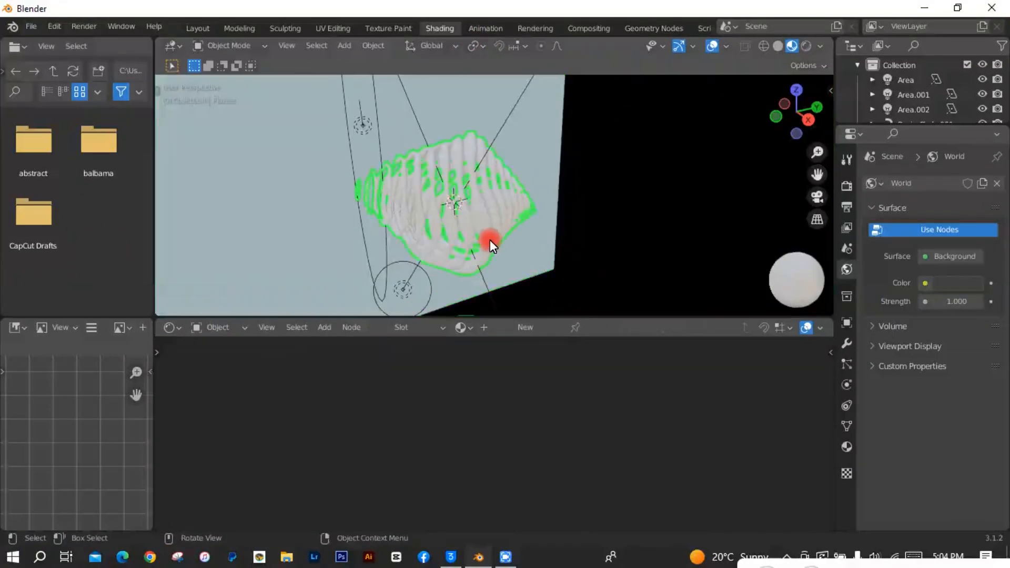
left_click(516, 330)
double_click(582, 329)
key("BackSpace")
key("BackSpace")
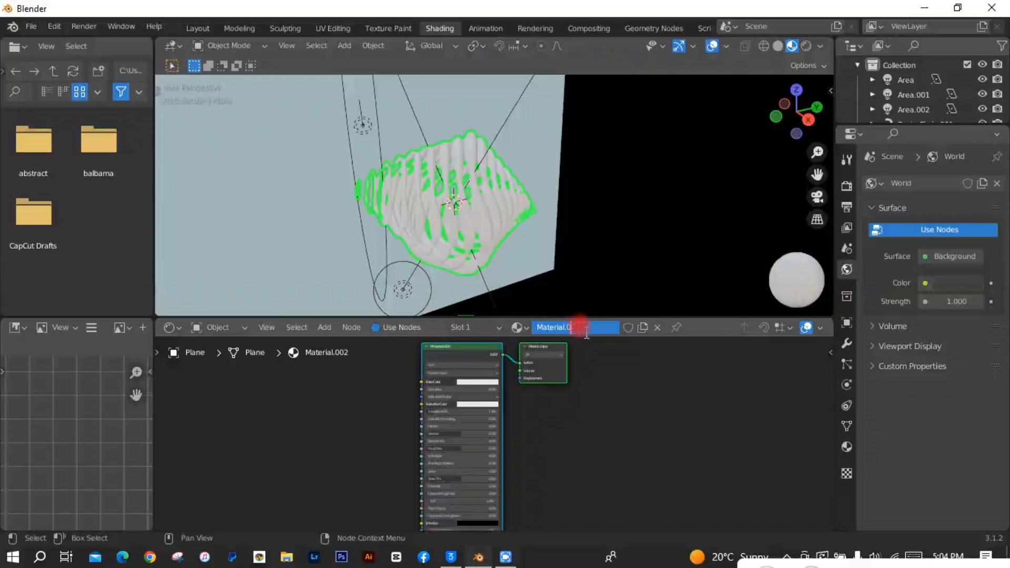
key("BackSpace")
key("BackSpace")
key("BackSpace")
key("BackSpace")
key("BackSpace")
key("BackSpace")
key("BackSpace")
key("BackSpace")
key("BackSpace")
key("BackSpace")
type("guy")
key("Return")
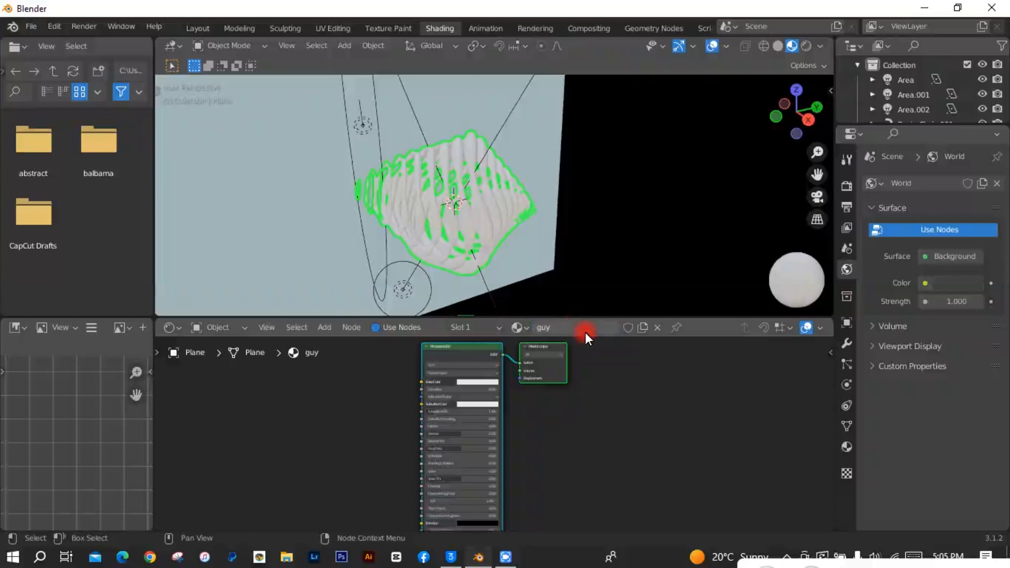
- Switch the camera viewport to solid shading and replace the timeline with an enlarged Geometry Node Editor
left_click(655, 26)
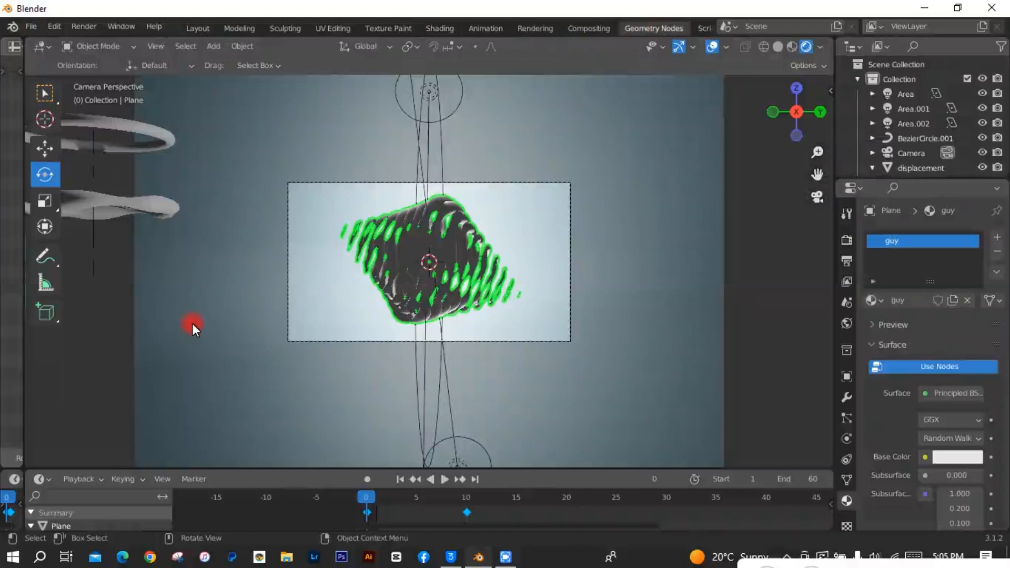
left_click(40, 479)
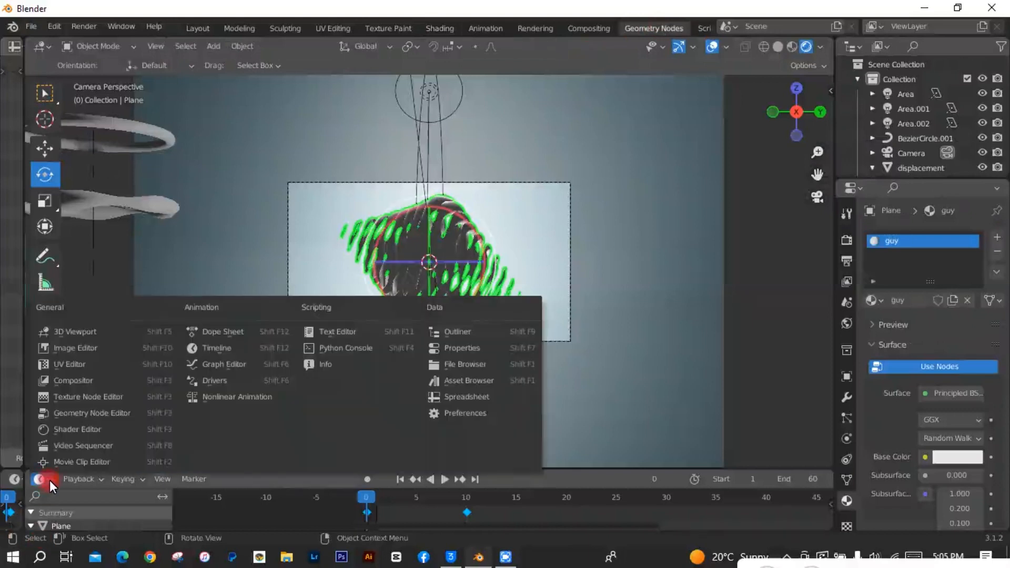
left_click(775, 47)
left_click(775, 47)
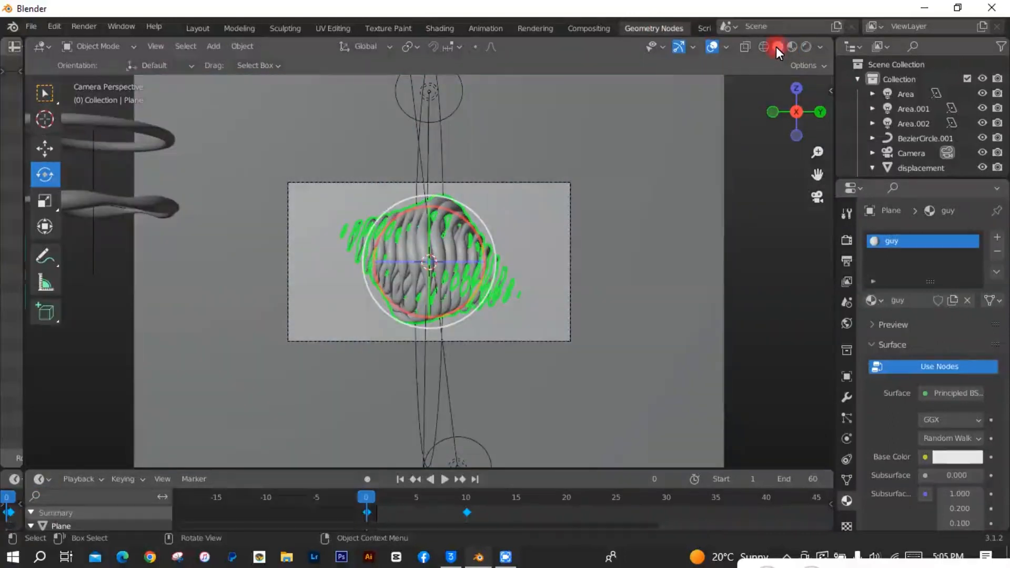
left_click(42, 477)
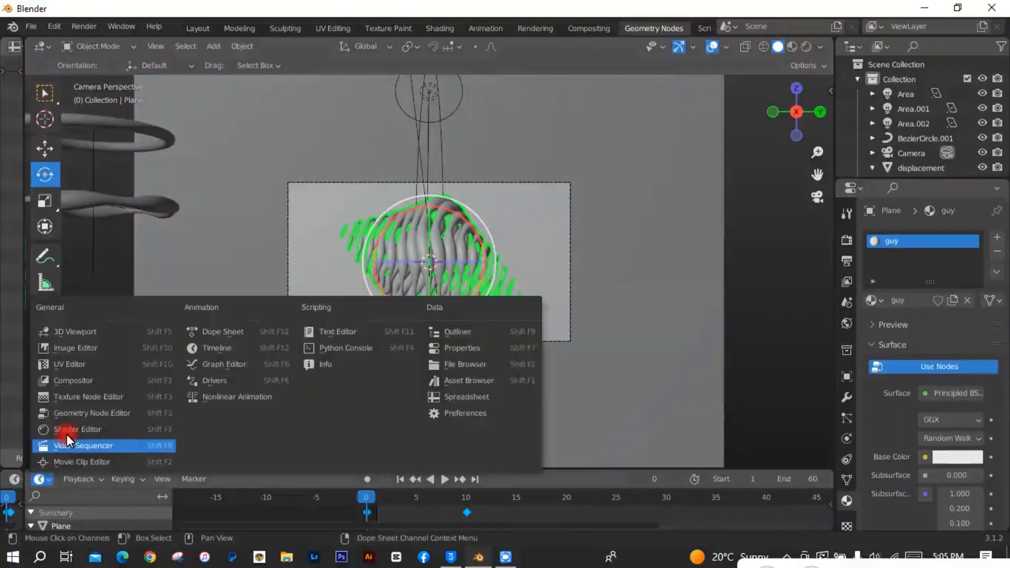
left_click(71, 412)
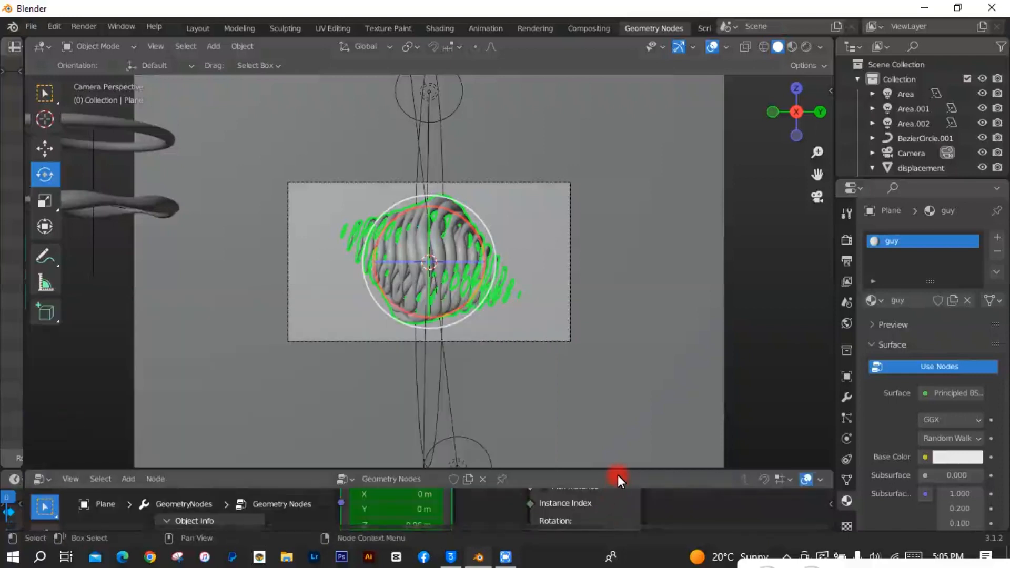
left_click_drag(618, 471, 624, 309)
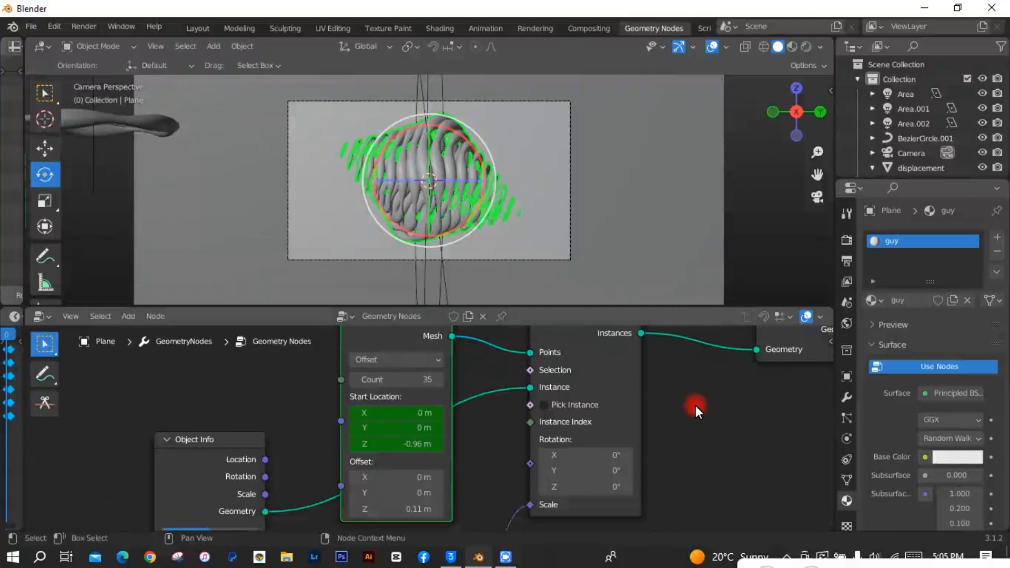
- Insert a Set Material node between Realize Instances and Group Output and assign it the guy material
scroll(696, 406, "down", 3)
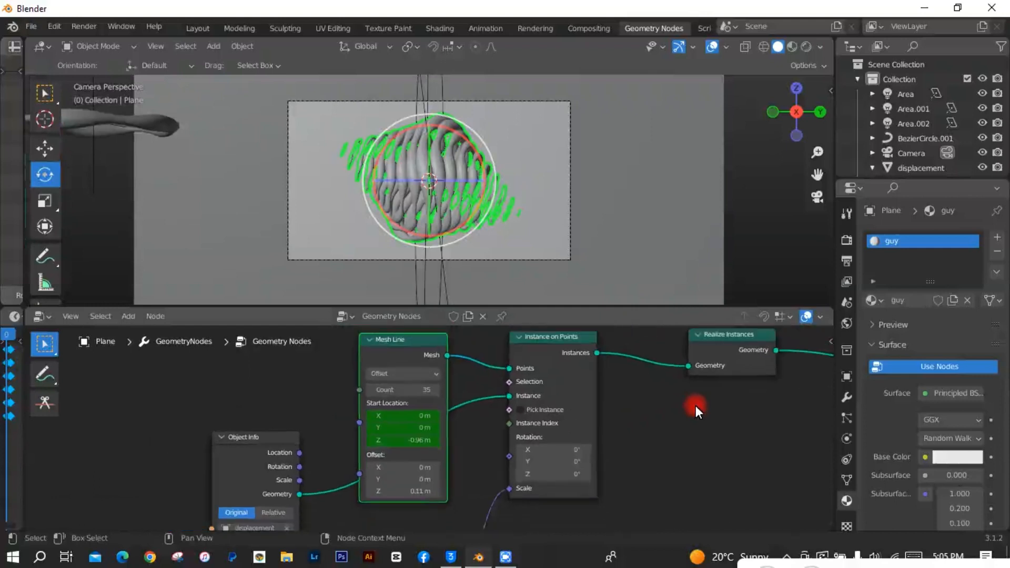
middle_click_drag(695, 411, 488, 434)
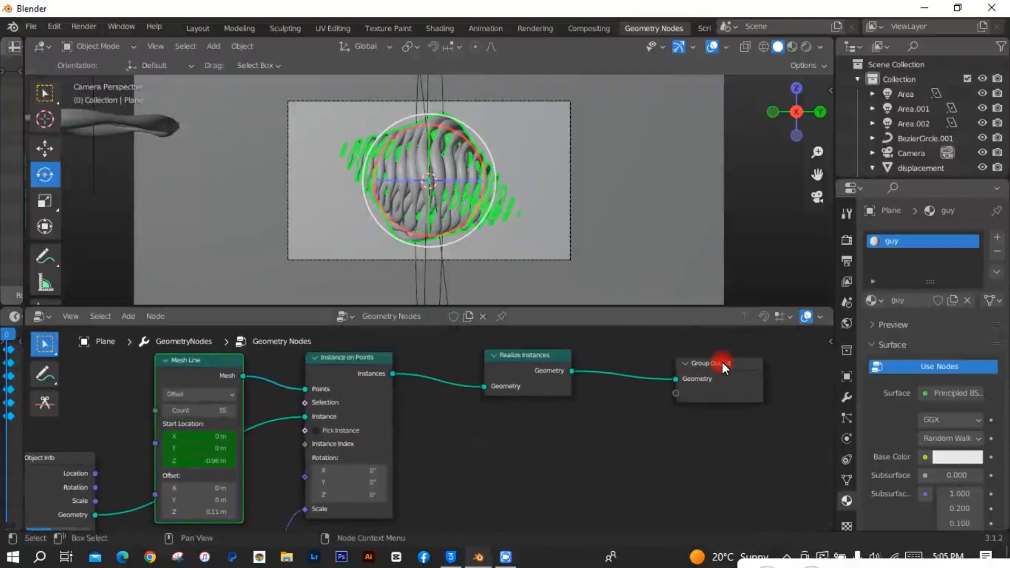
left_click_drag(722, 362, 772, 360)
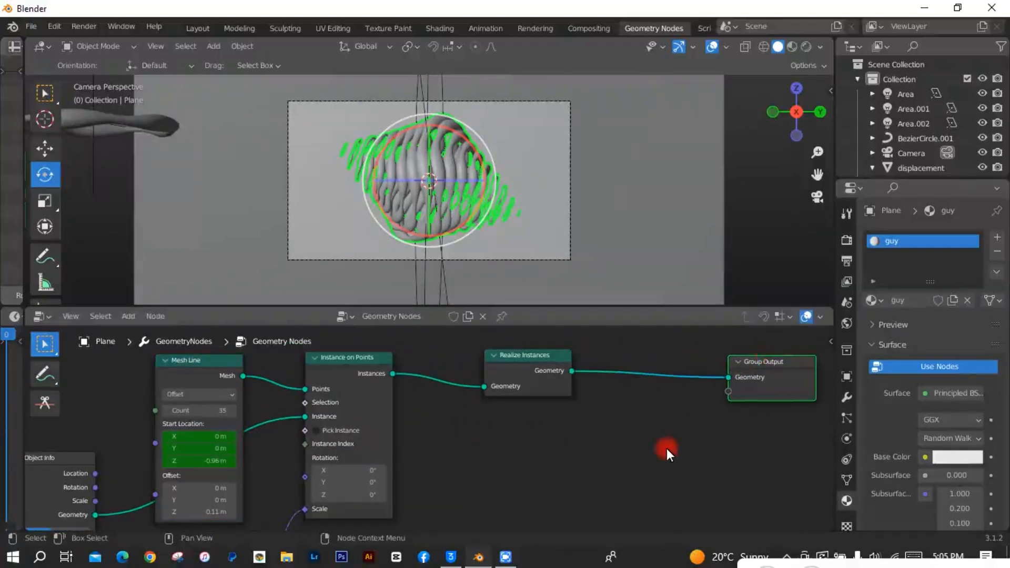
key("shift+a")
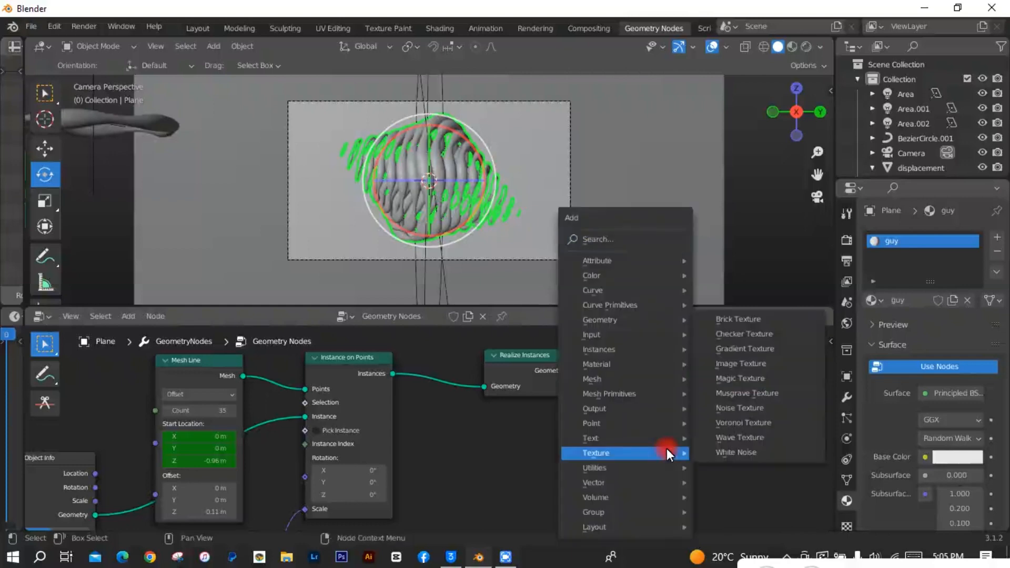
left_click(622, 241)
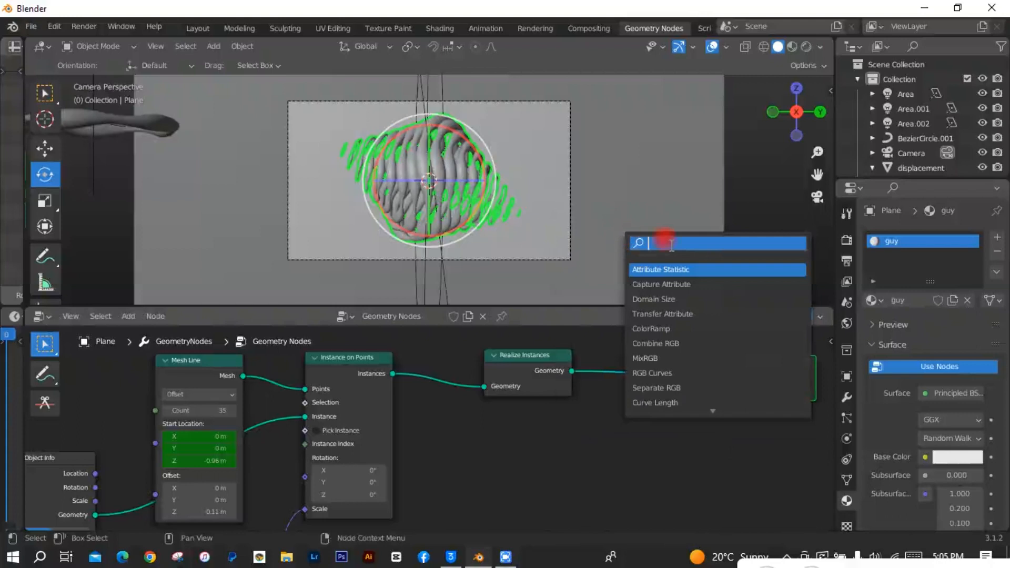
type("se")
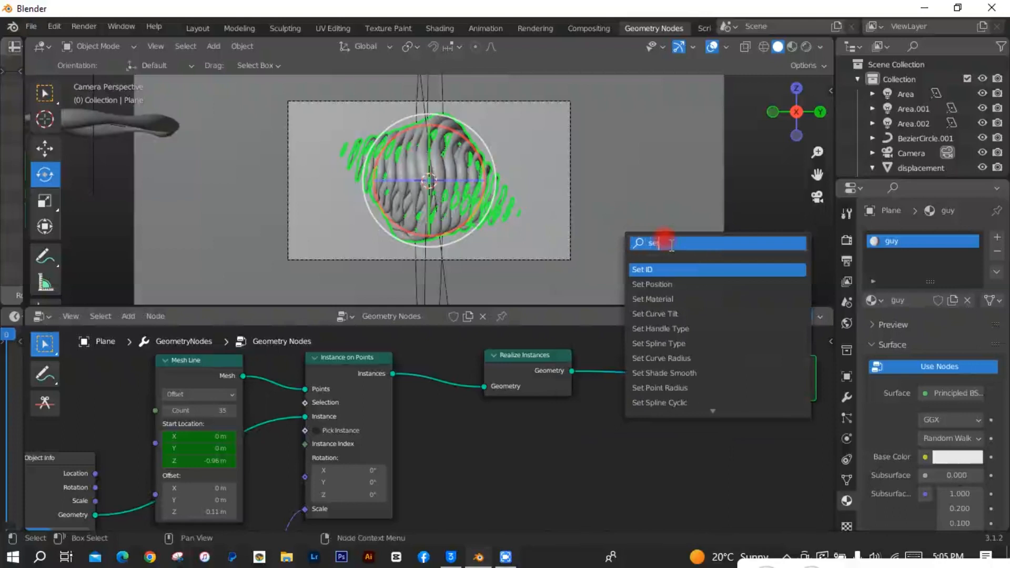
type("t")
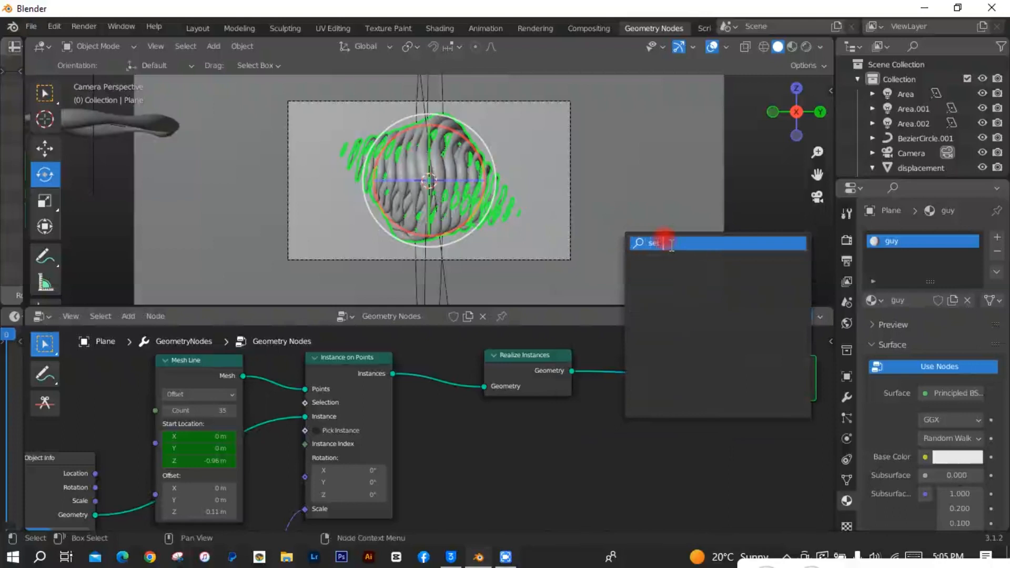
type(" m")
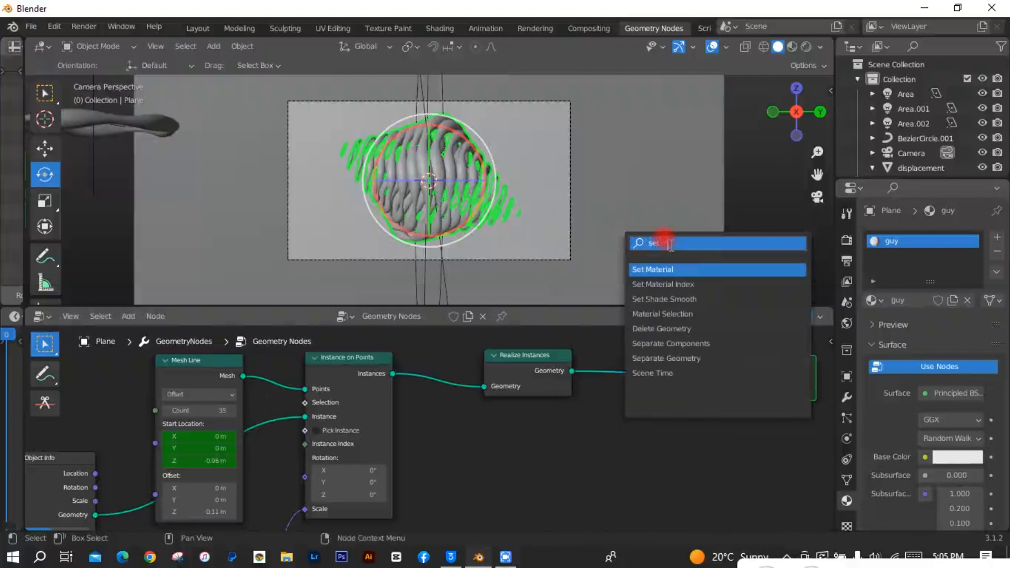
left_click(737, 268)
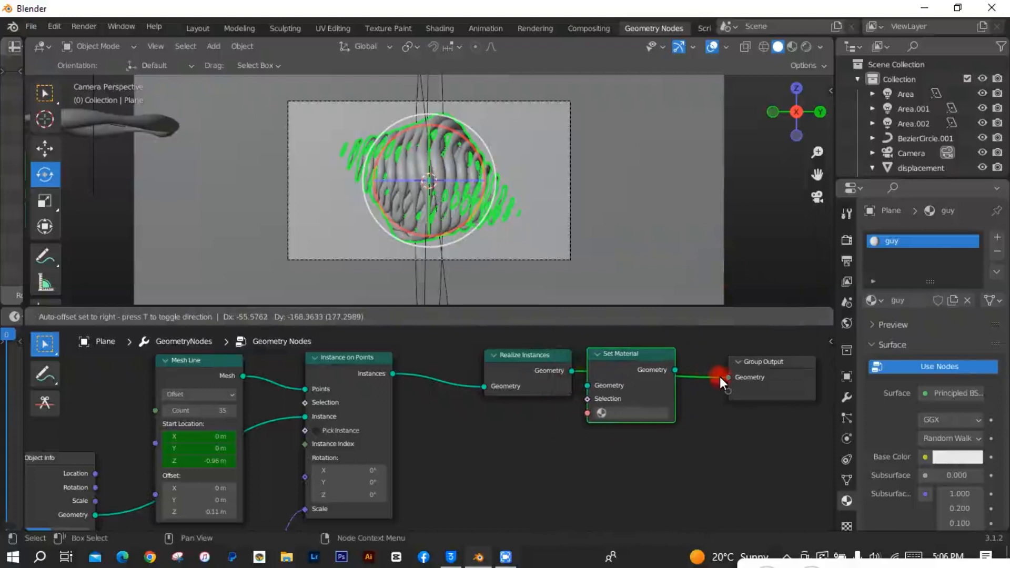
left_click(719, 377)
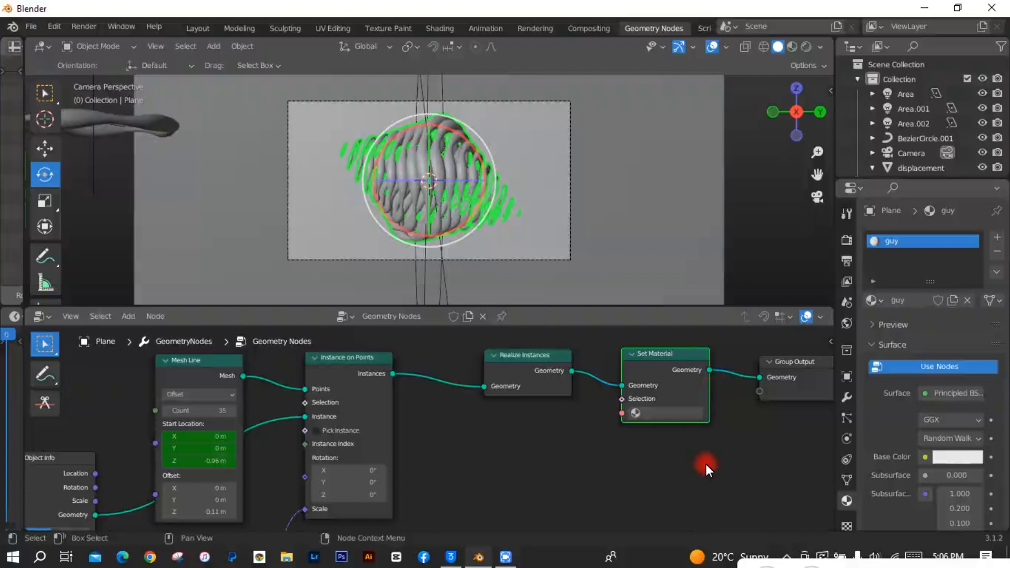
left_click(679, 415)
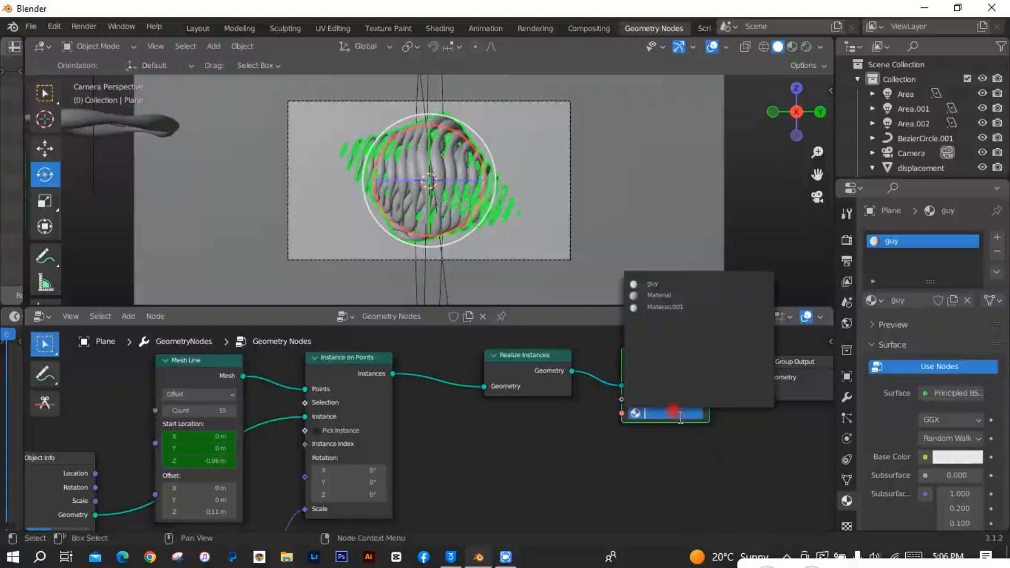
left_click(665, 284)
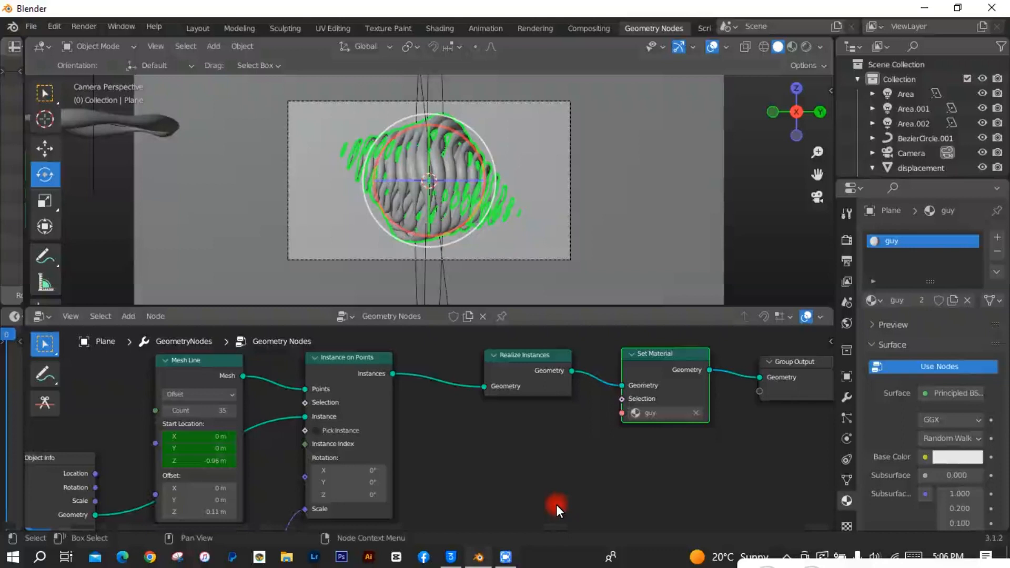
- Duplicate the Principled BSDF node in the guy material and place the copy below the Material Output
left_click(437, 29)
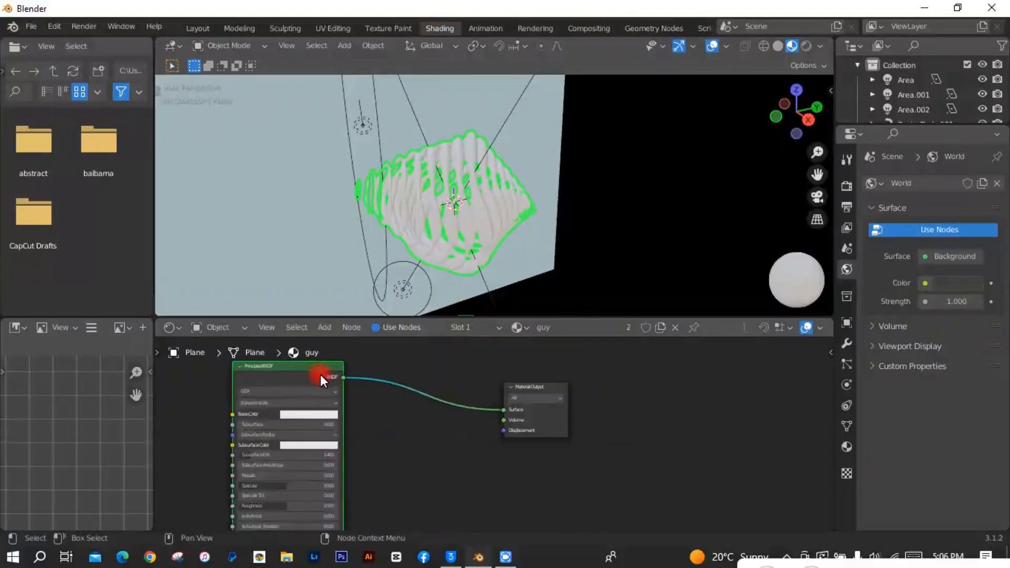
key("shift+d")
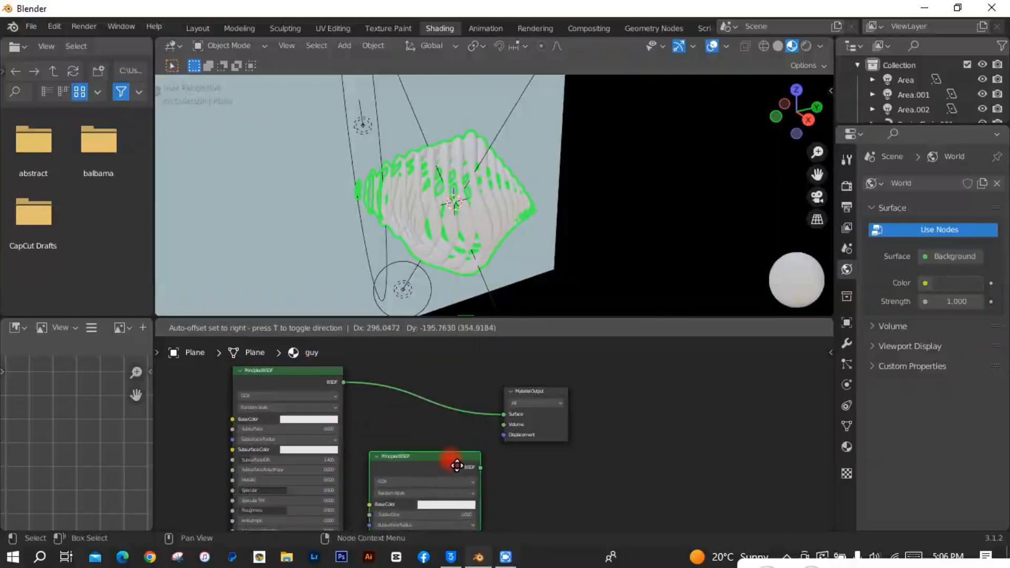
left_click(457, 465)
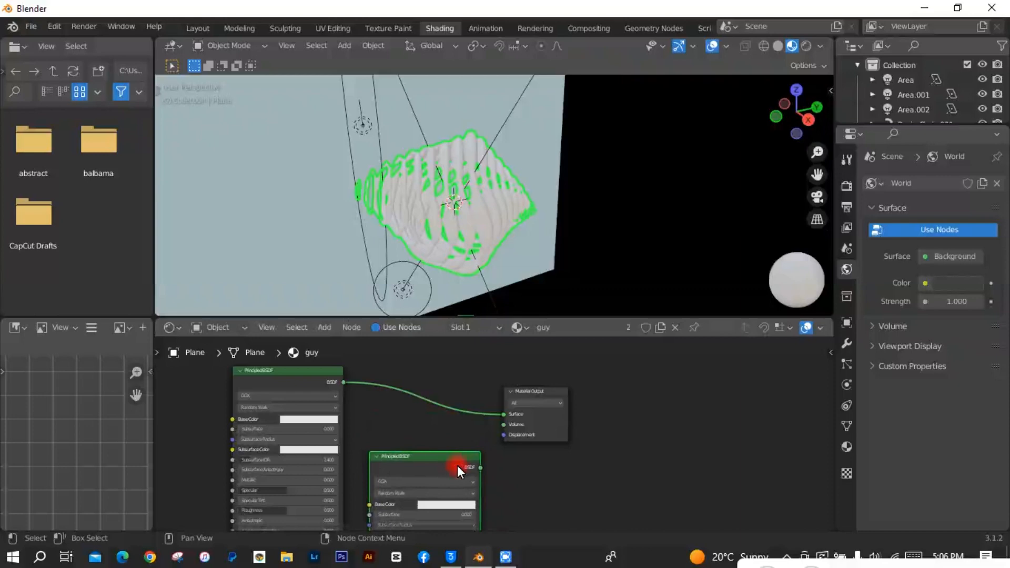
- Insert a Mix Shader between the first Principled BSDF and the Material Output, and connect the duplicate Principled BSDF to its second shader input
left_click_drag(564, 389, 643, 390)
key("shift+a")
mouse_move(529, 447)
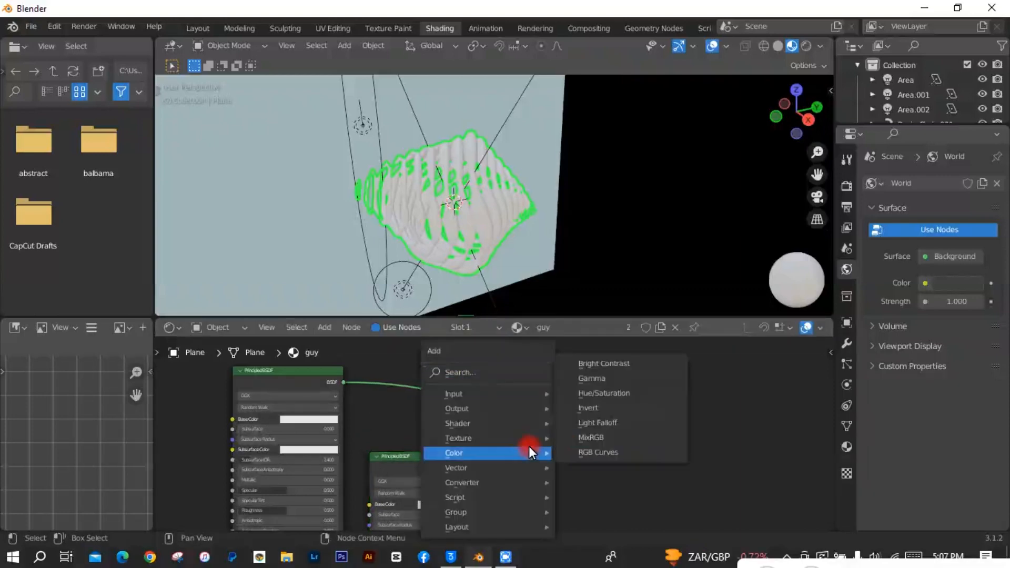
left_click(501, 371)
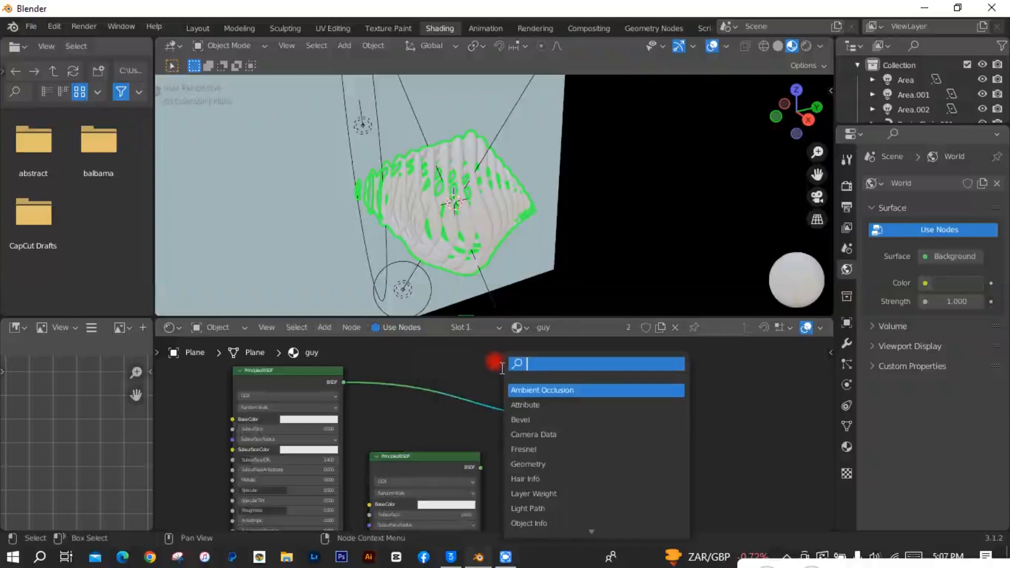
type("m")
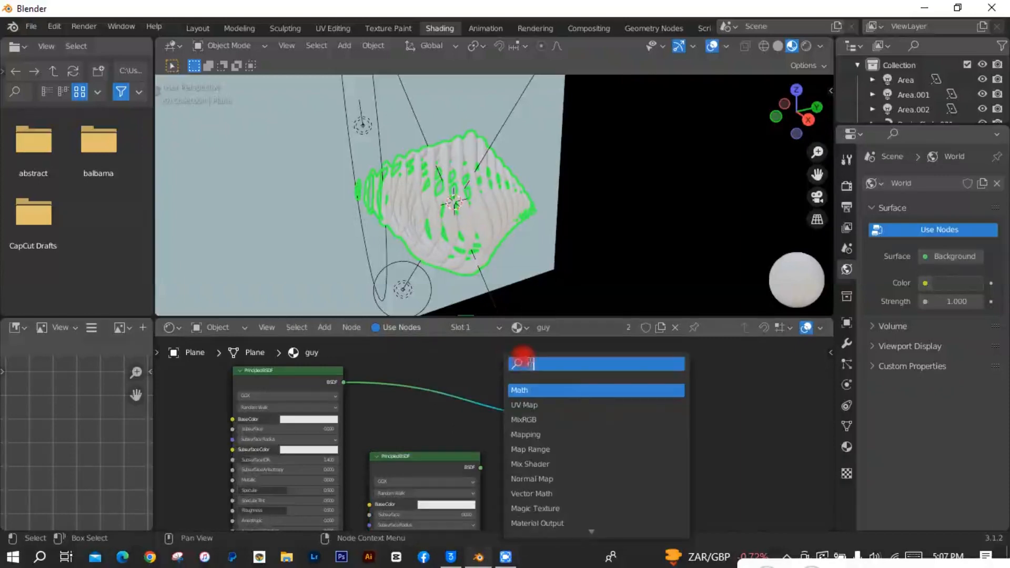
type("ix")
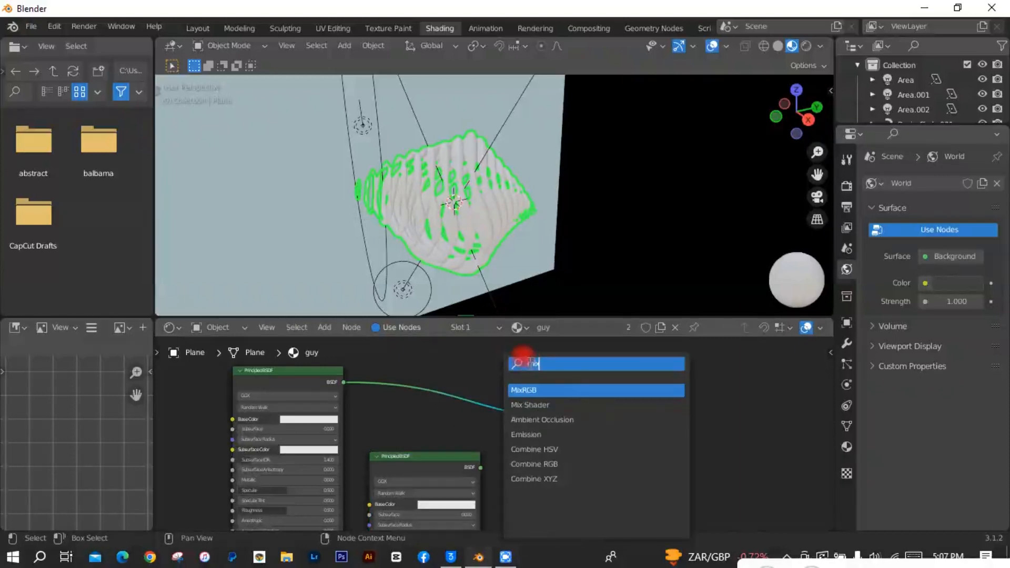
left_click(545, 408)
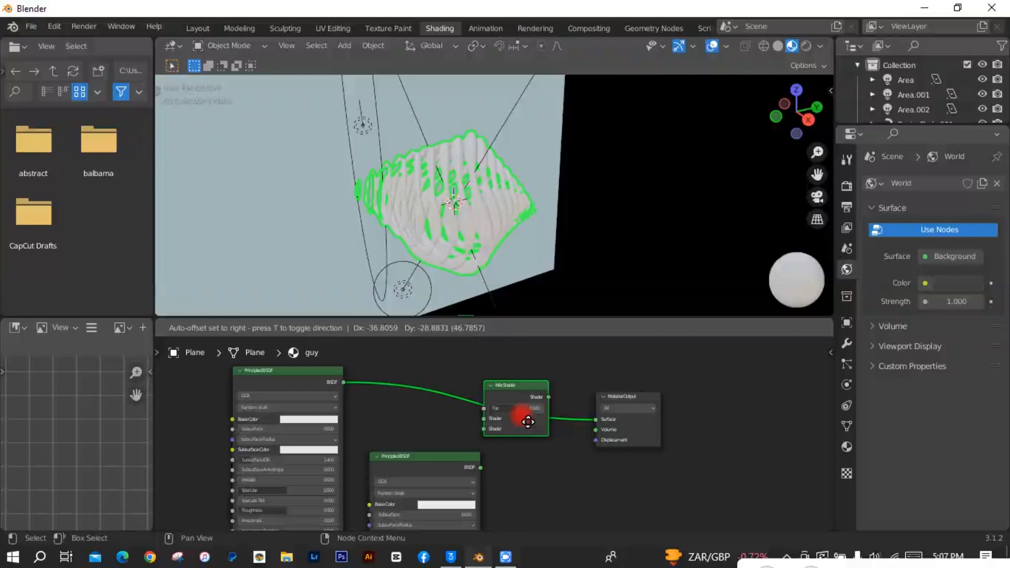
left_click_drag(528, 421, 528, 425)
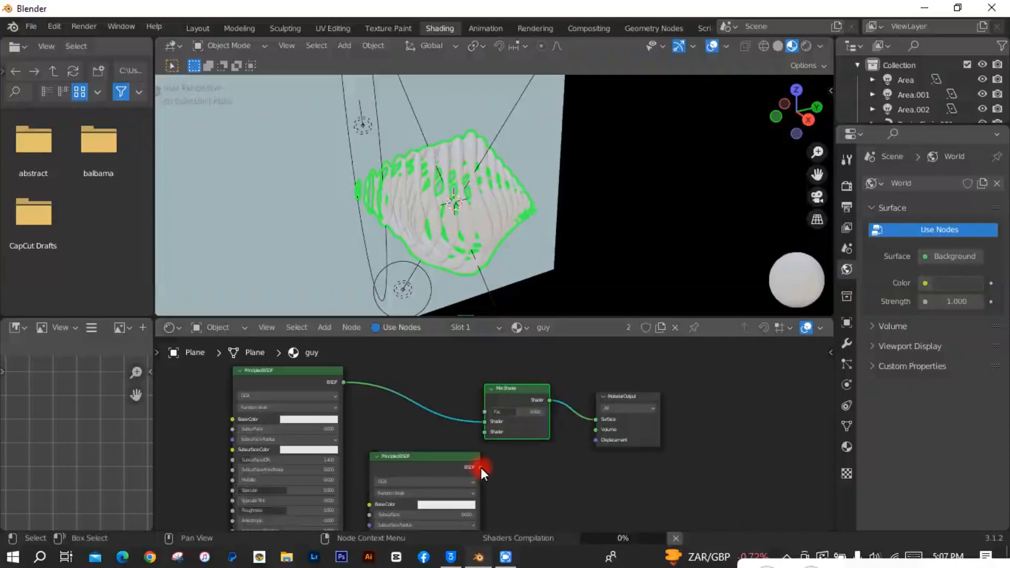
left_click_drag(484, 438, 461, 455)
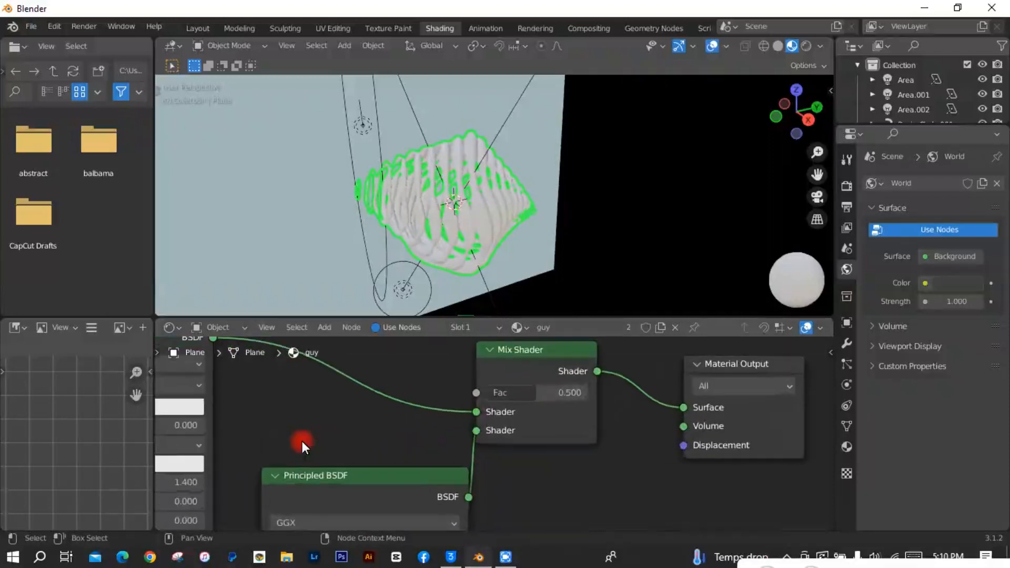
- Set the first Principled BSDF's base color to light blue, hex 8BD0E9
middle_click_drag(266, 401, 519, 446)
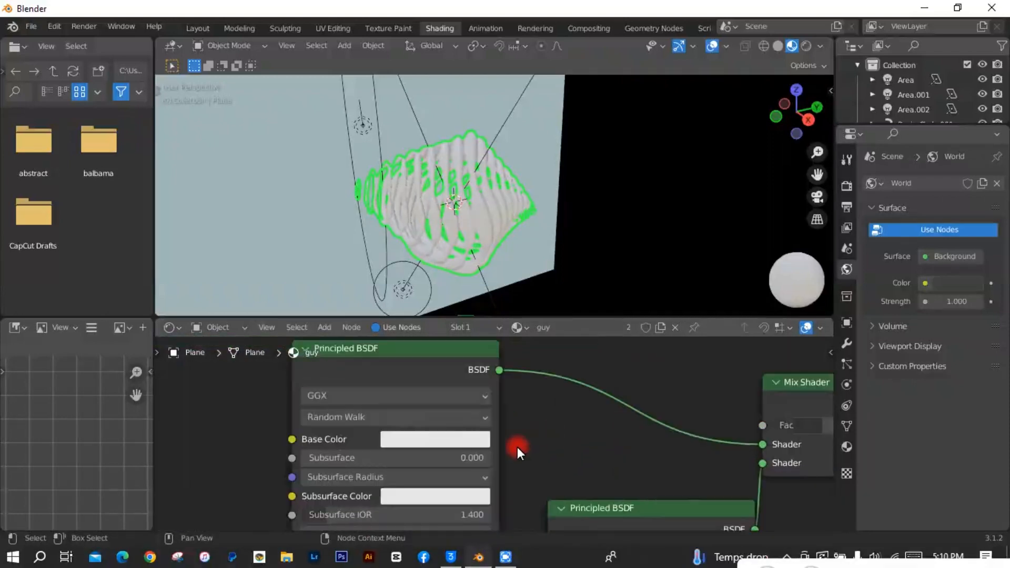
scroll(468, 449, "up", 1)
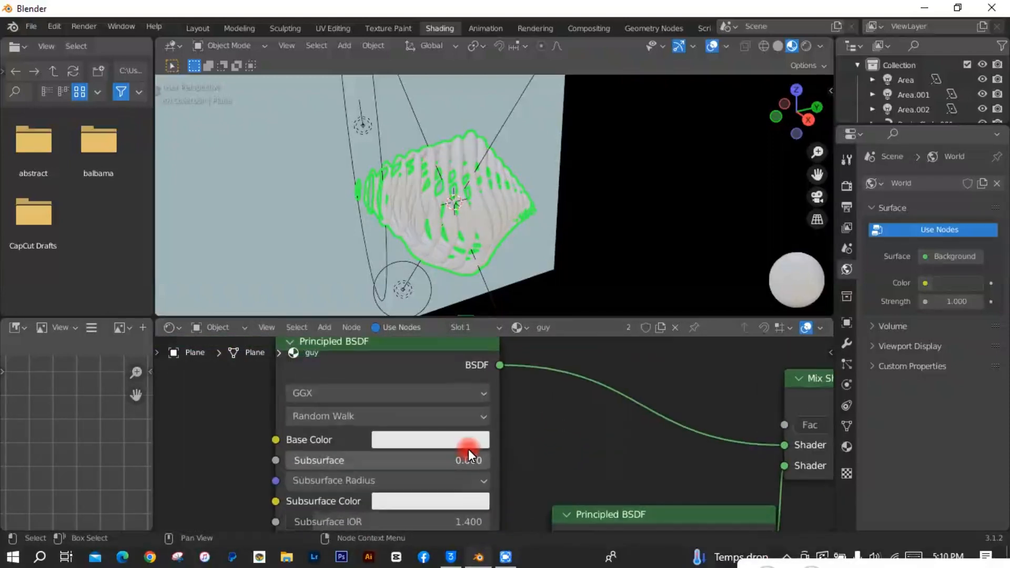
left_click(419, 441)
left_click(457, 224)
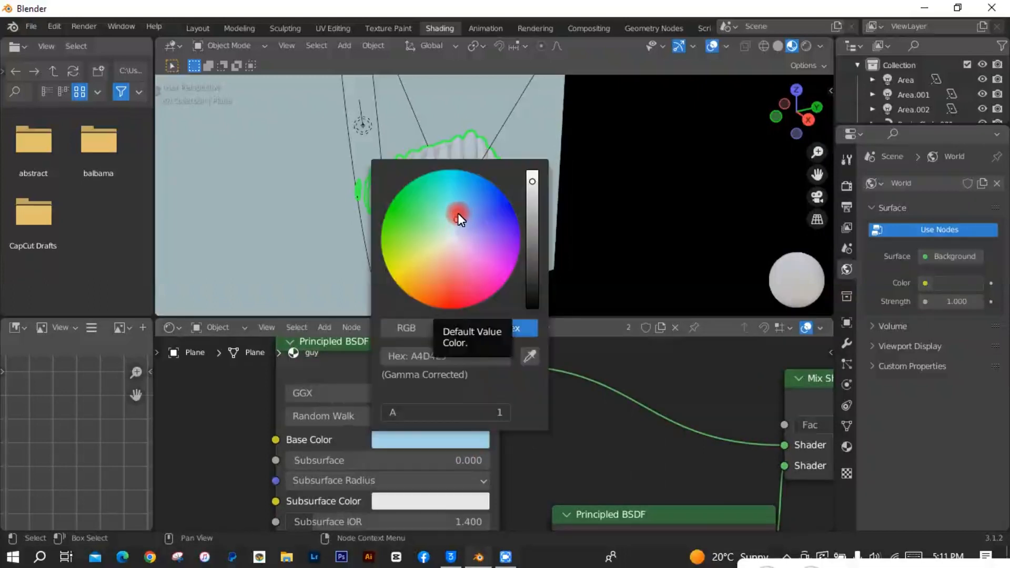
left_click(458, 213)
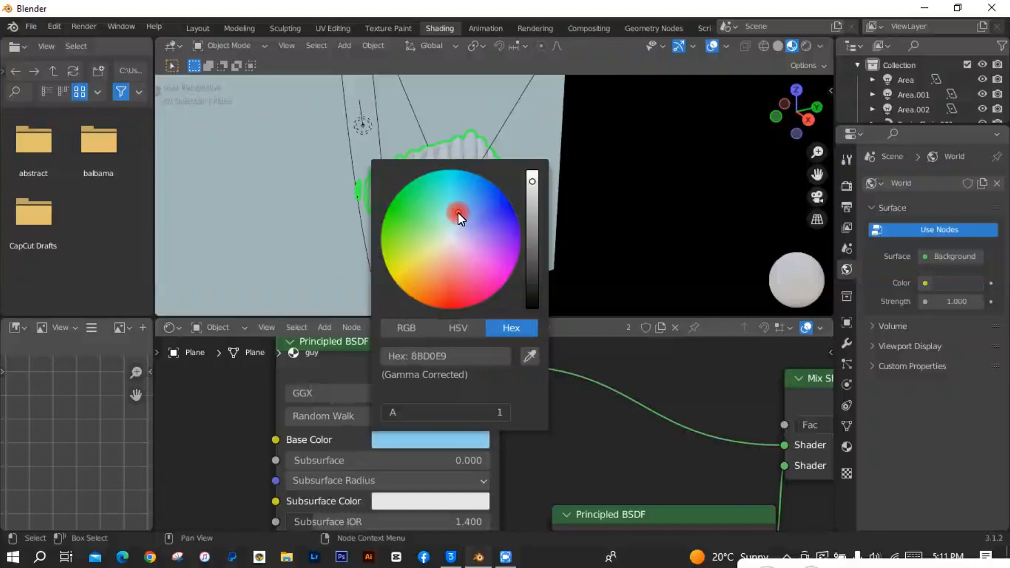
left_click(558, 425)
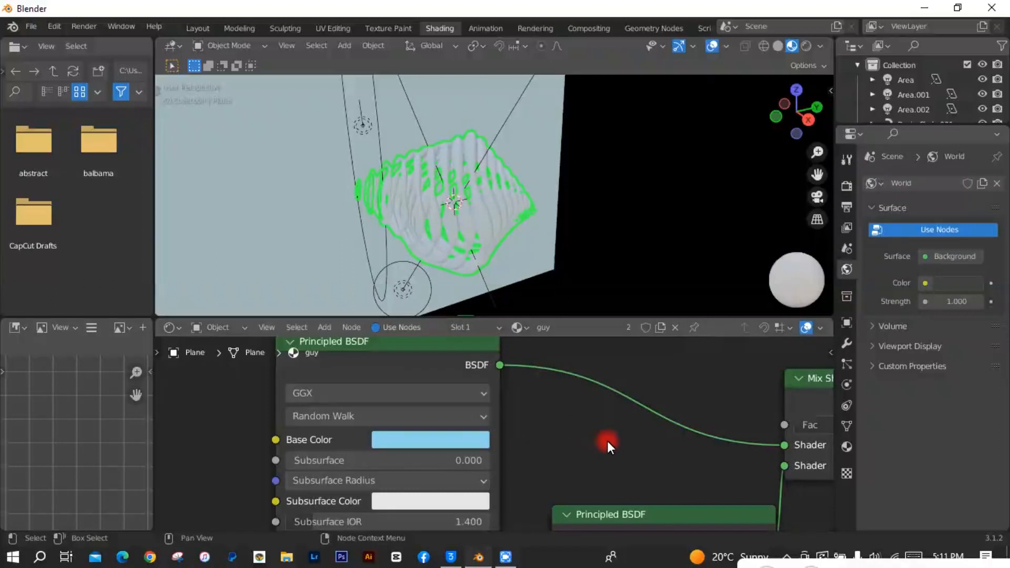
- Set the Mix Shader's factor to 1.000
middle_click_drag(588, 442, 364, 429)
left_click(558, 413)
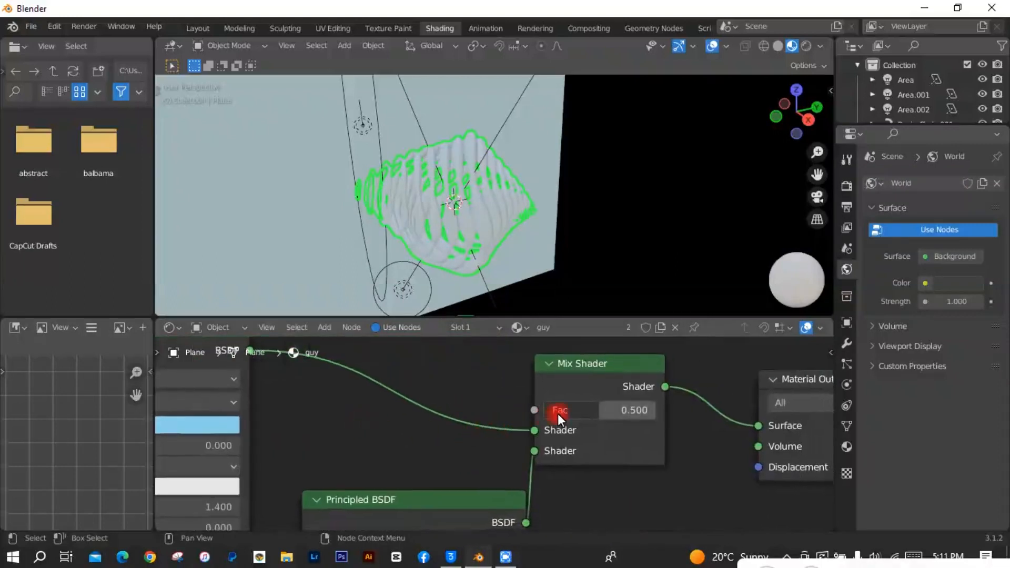
left_click_drag(558, 414, 614, 413)
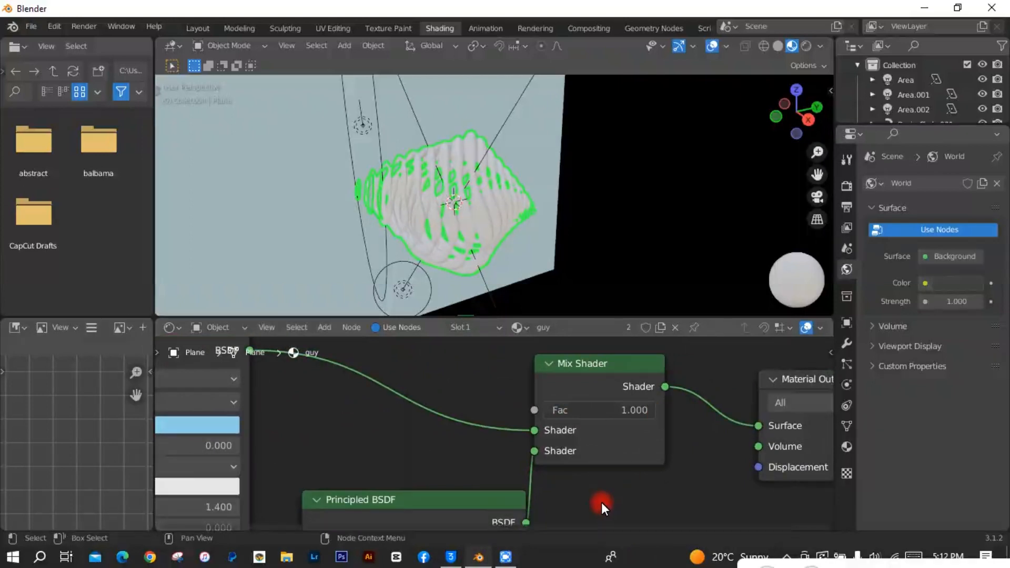
- Lower the second Principled BSDF's roughness to 0.059
middle_click_drag(601, 503, 608, 354)
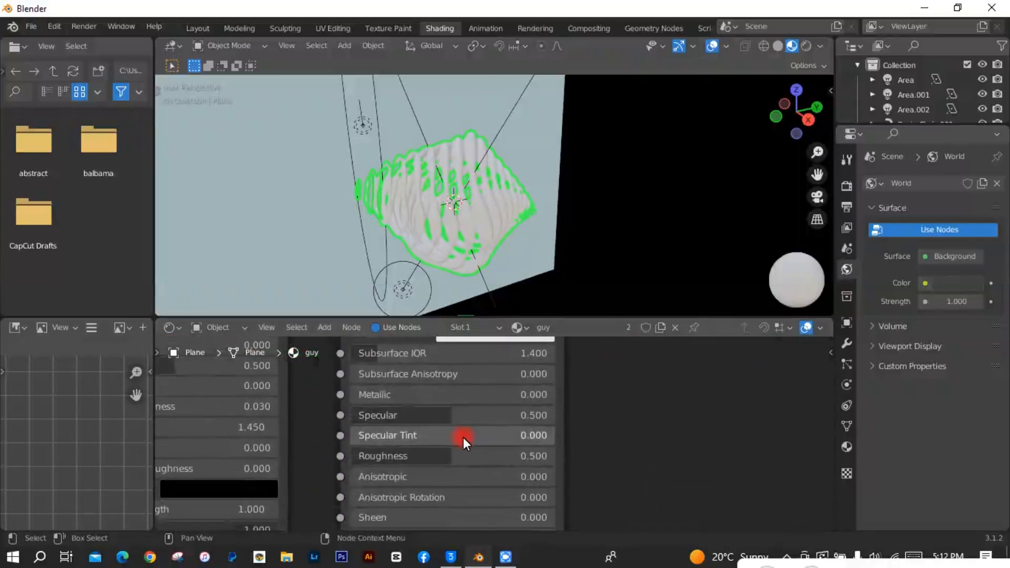
left_click_drag(440, 454, 351, 454)
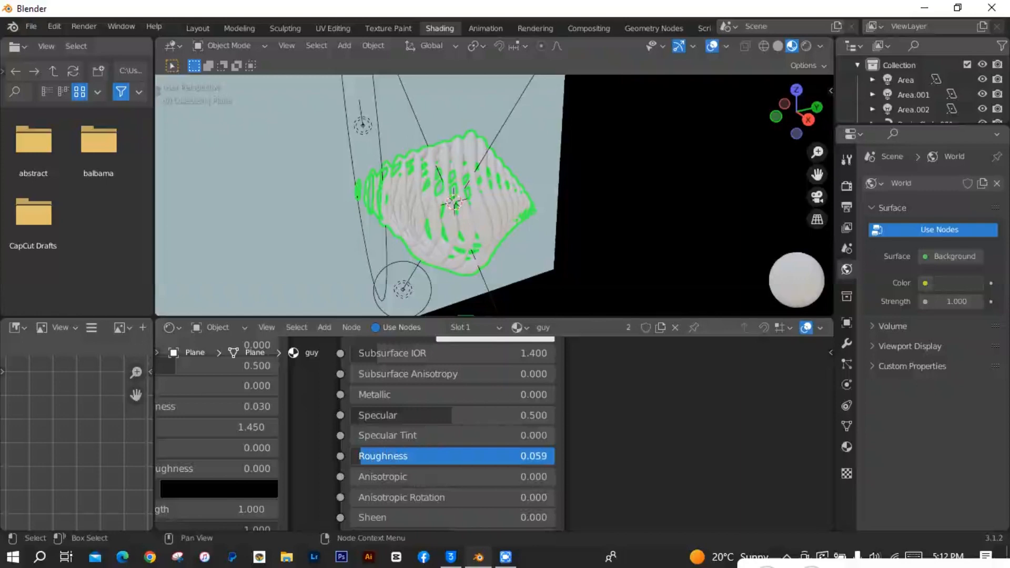
left_click_drag(351, 453, 364, 456)
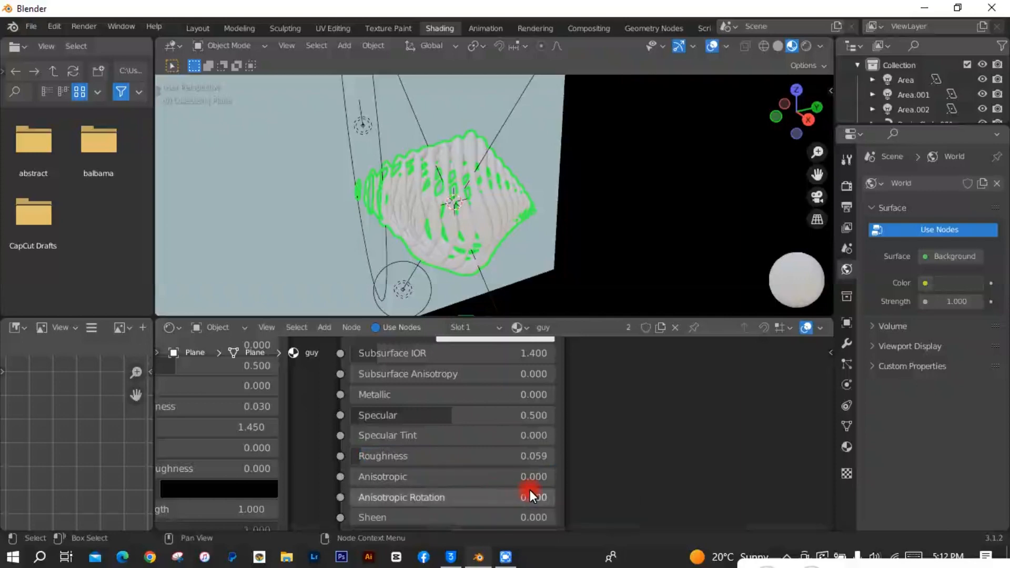
- Set the second Principled BSDF's transmission to 1
scroll(645, 456, "down", 2)
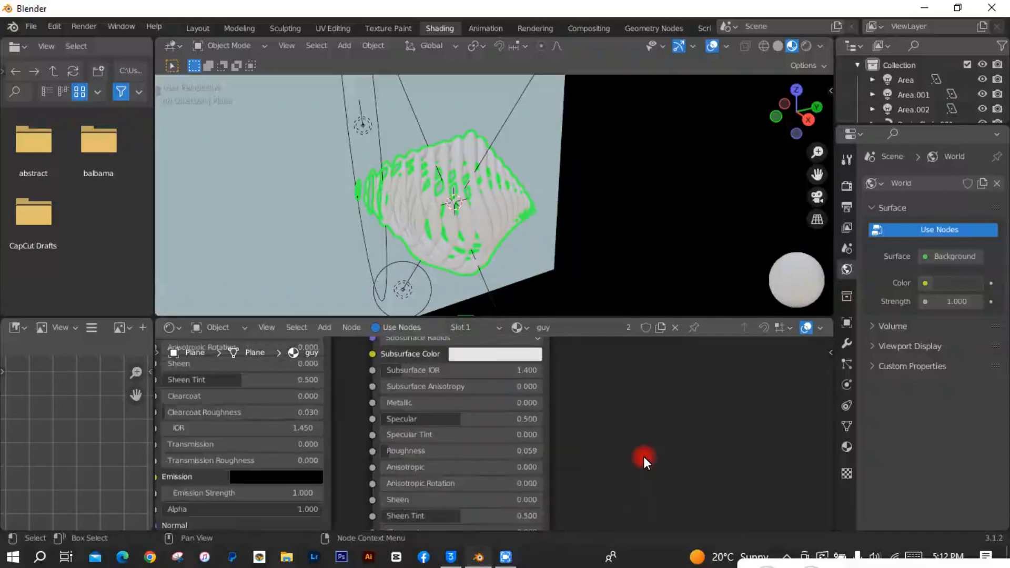
middle_click_drag(645, 457, 641, 371)
middle_click_drag(610, 433, 611, 412)
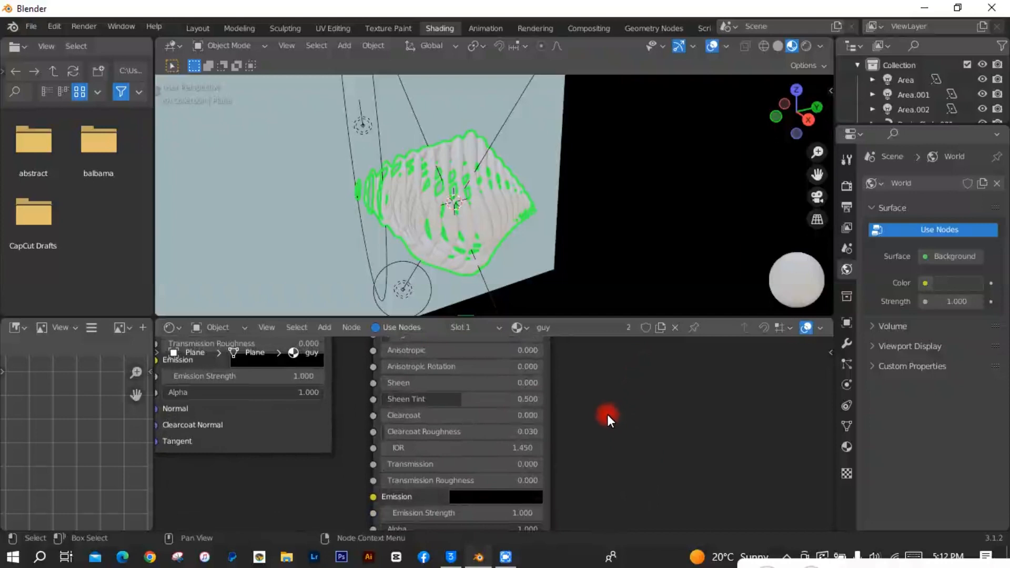
left_click(515, 464)
key("BackSpace")
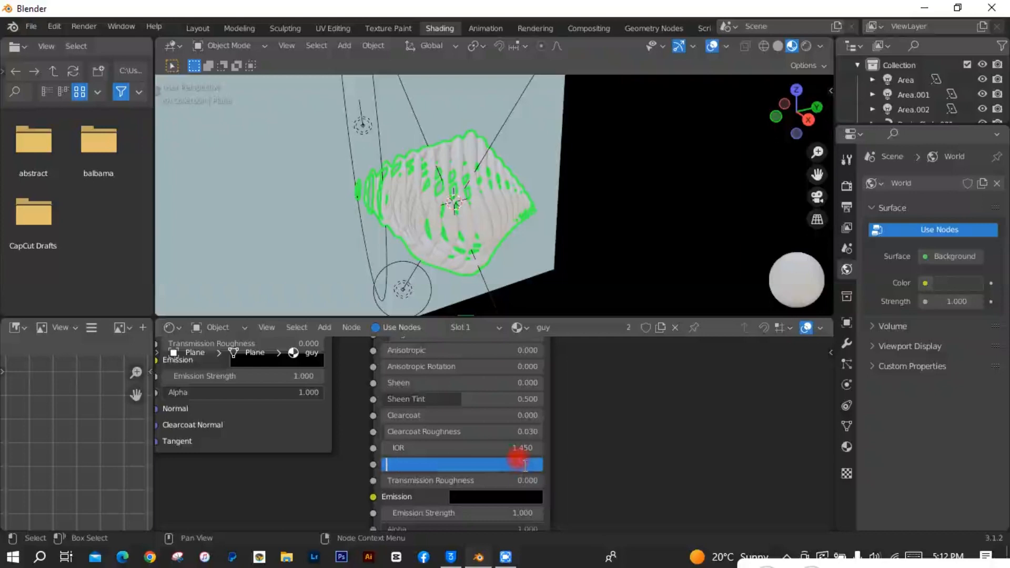
type("1")
key("Return")
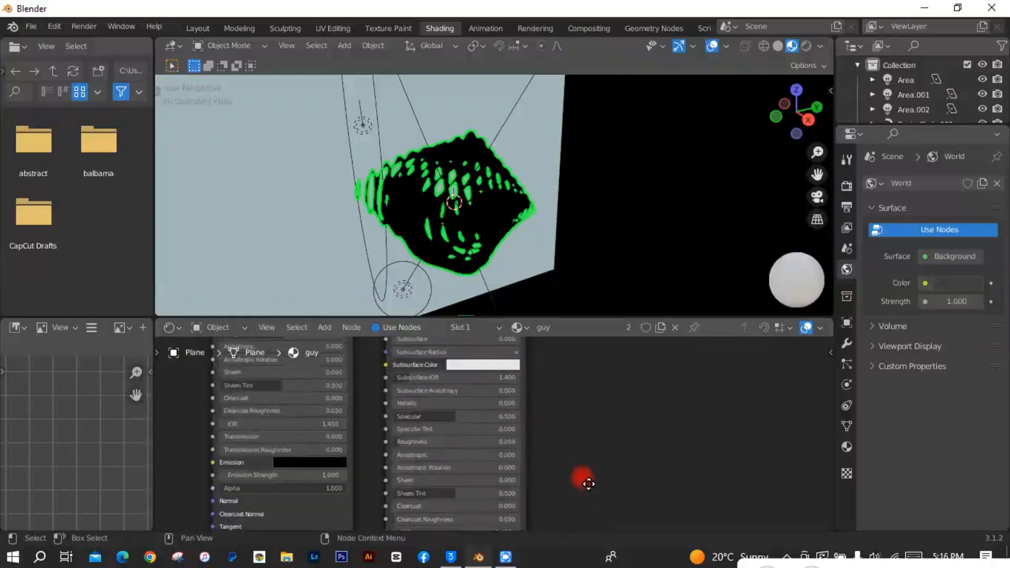
- Reposition the Mix Shader, add a ColorRamp node before it and connect the ramp's Color output to the mix factor
middle_click_drag(584, 481, 605, 425)
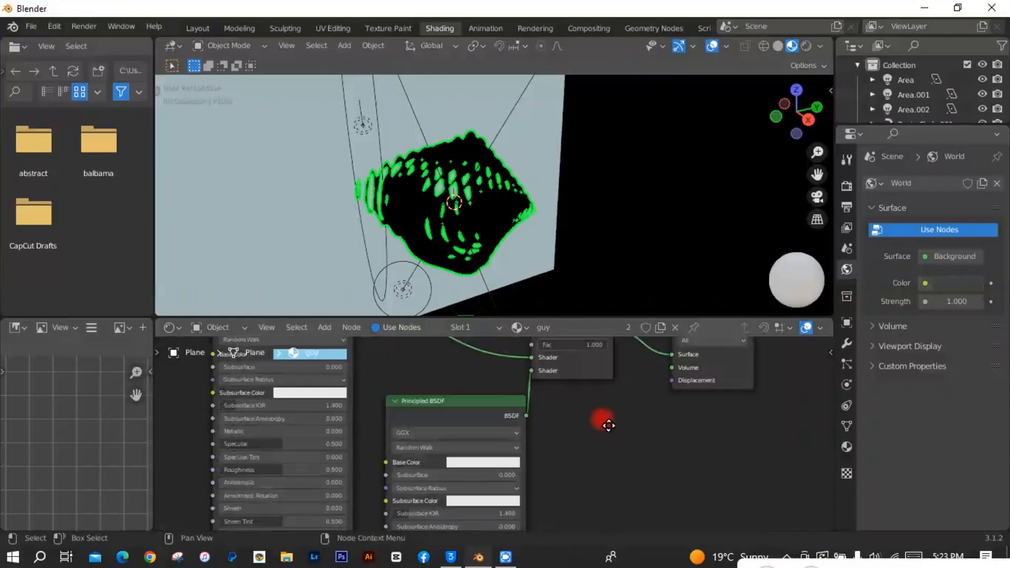
middle_click_drag(604, 419, 594, 495)
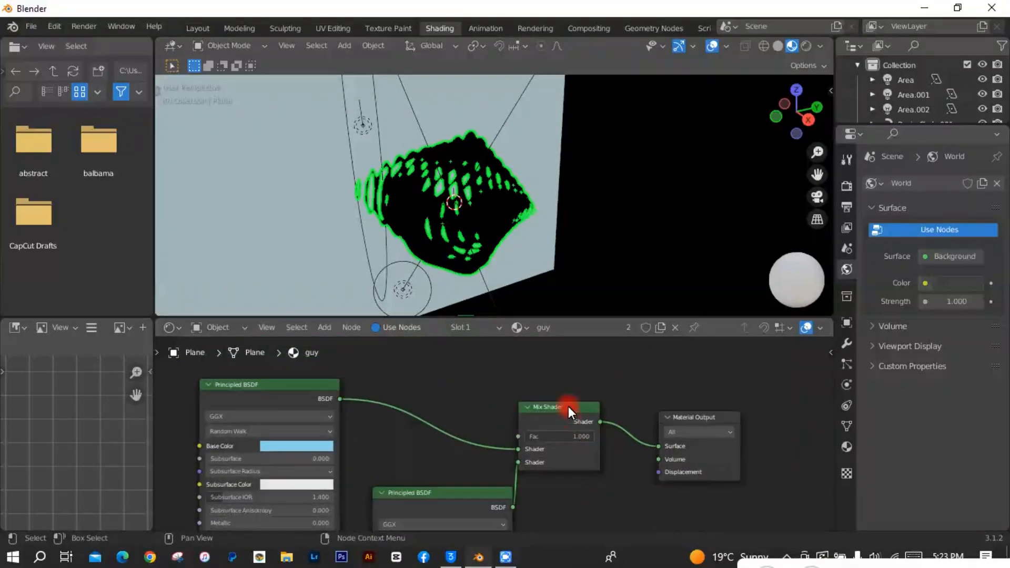
left_click_drag(568, 406, 611, 397)
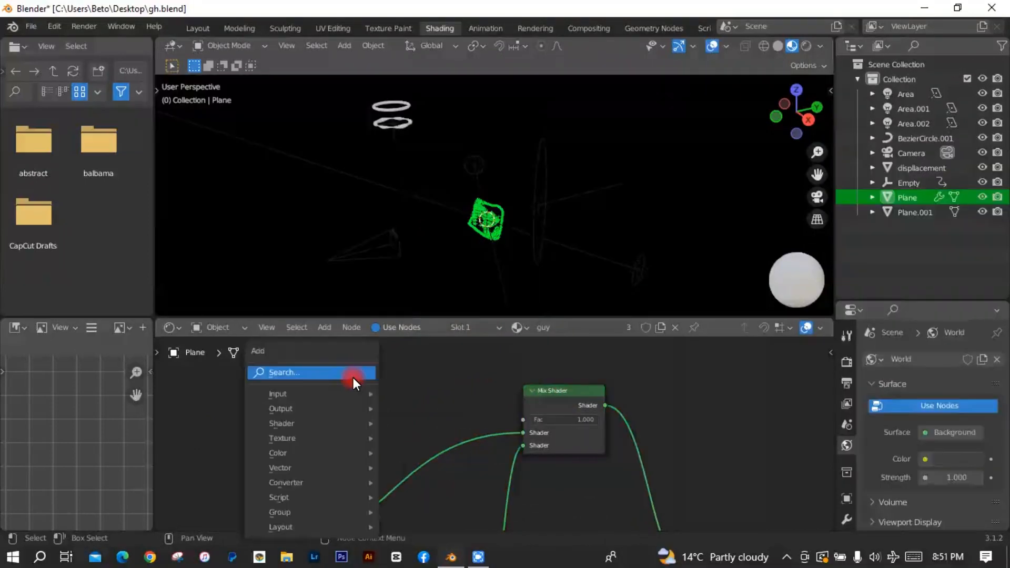
left_click(352, 377)
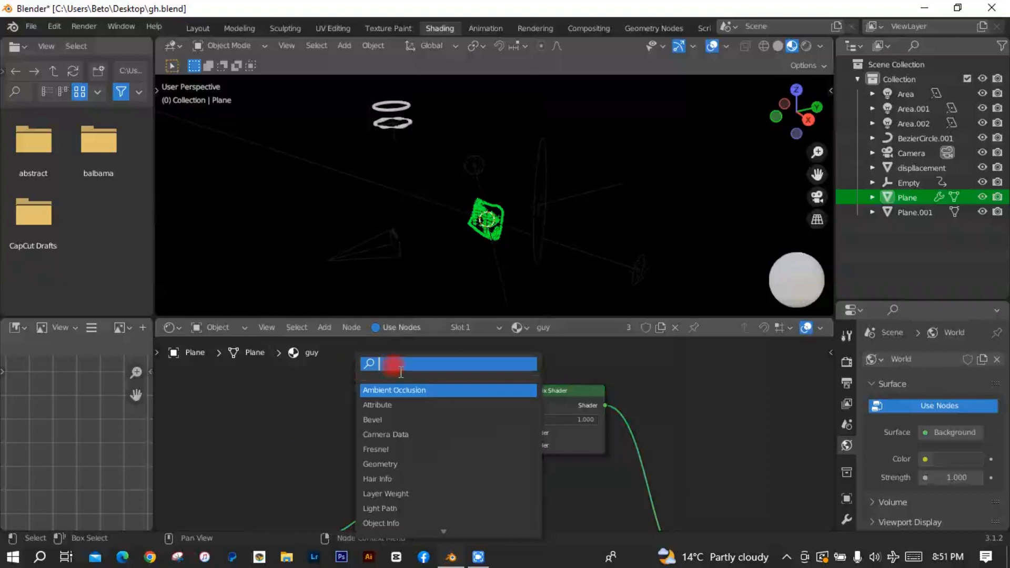
type("c")
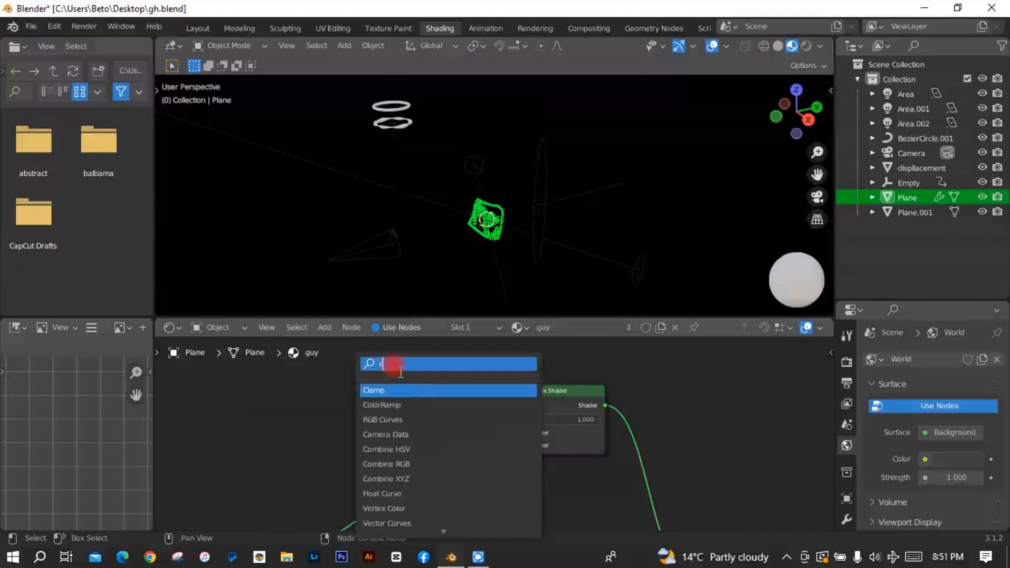
type("o")
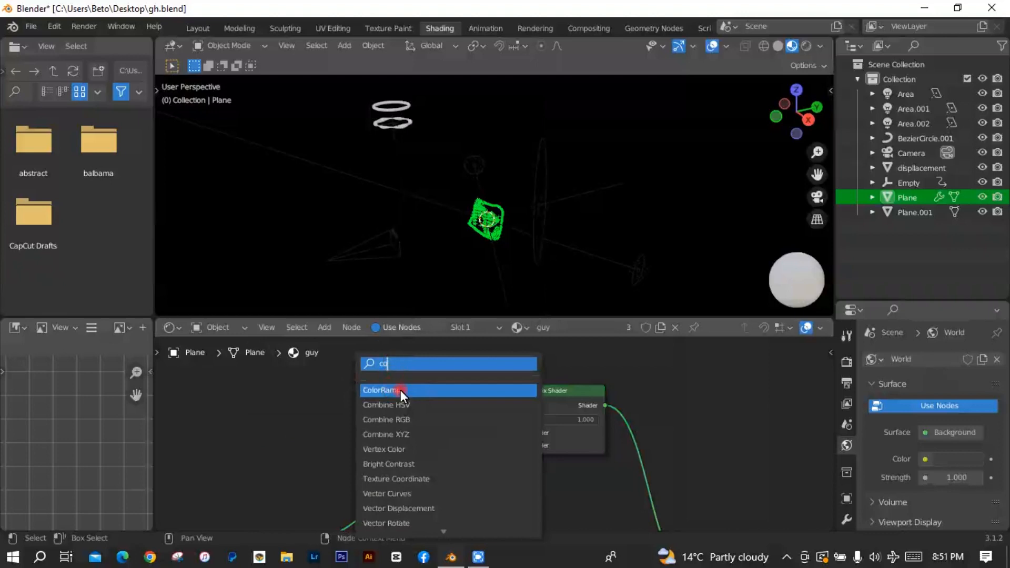
left_click(400, 389)
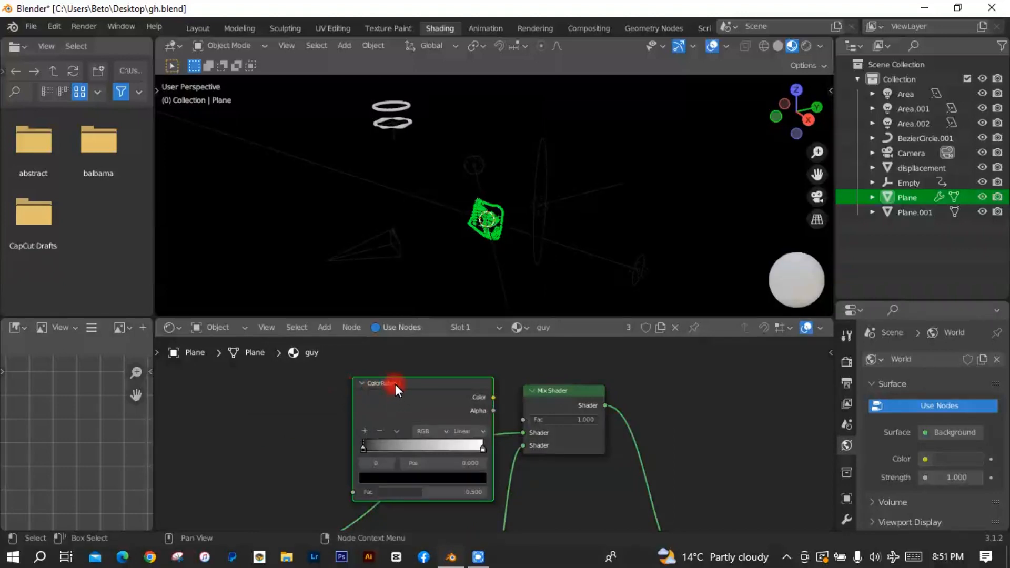
left_click_drag(396, 384, 339, 393)
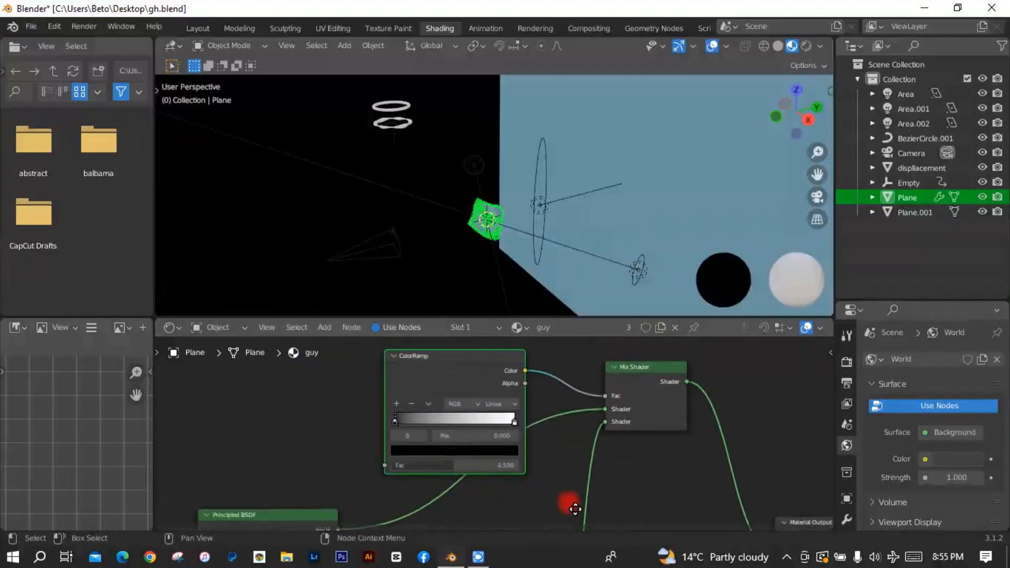
- Add a Gradient Texture node and place it in the free space before the ColorRamp
middle_click_drag(570, 505, 661, 516)
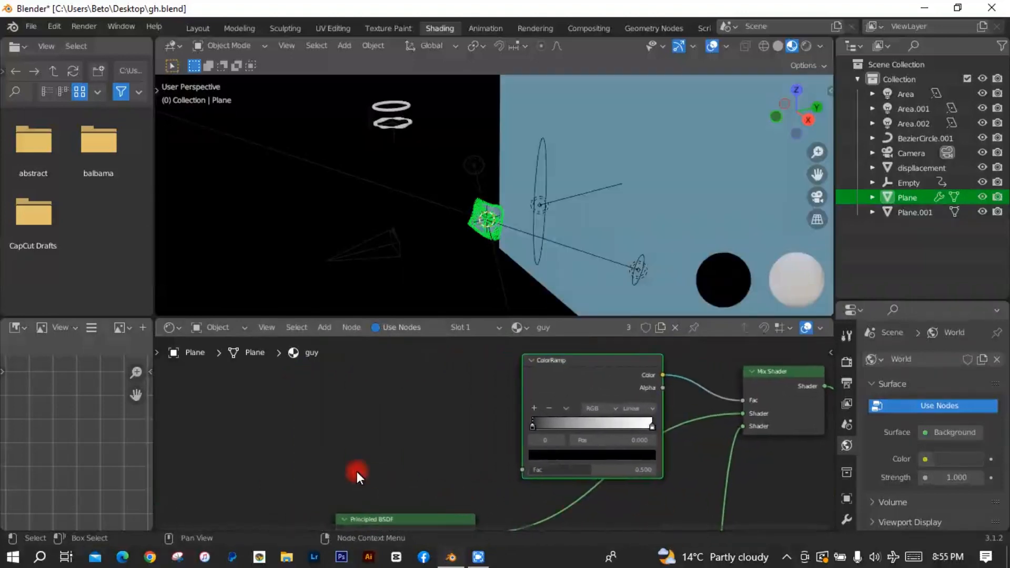
key("shift+a")
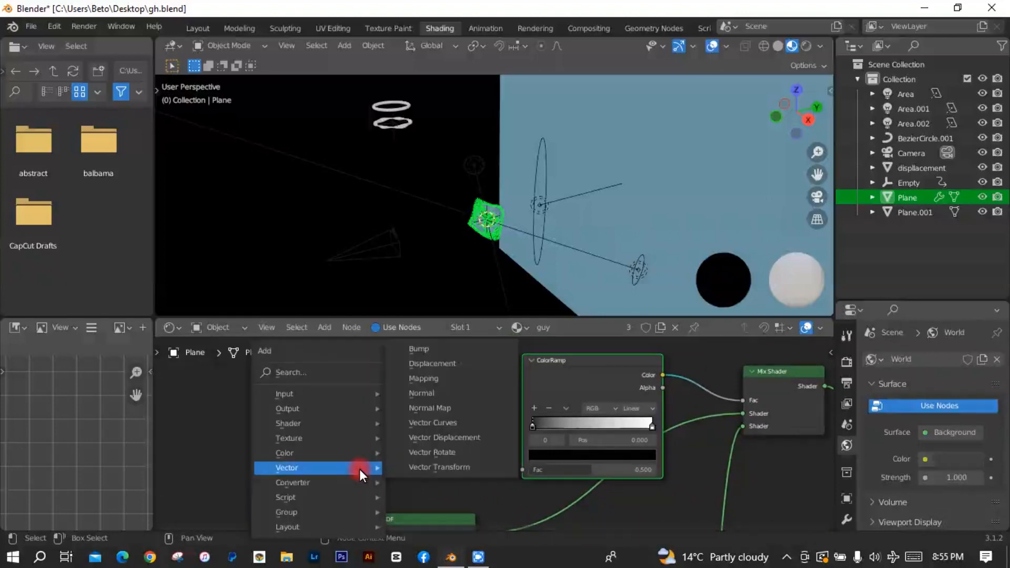
left_click(334, 376)
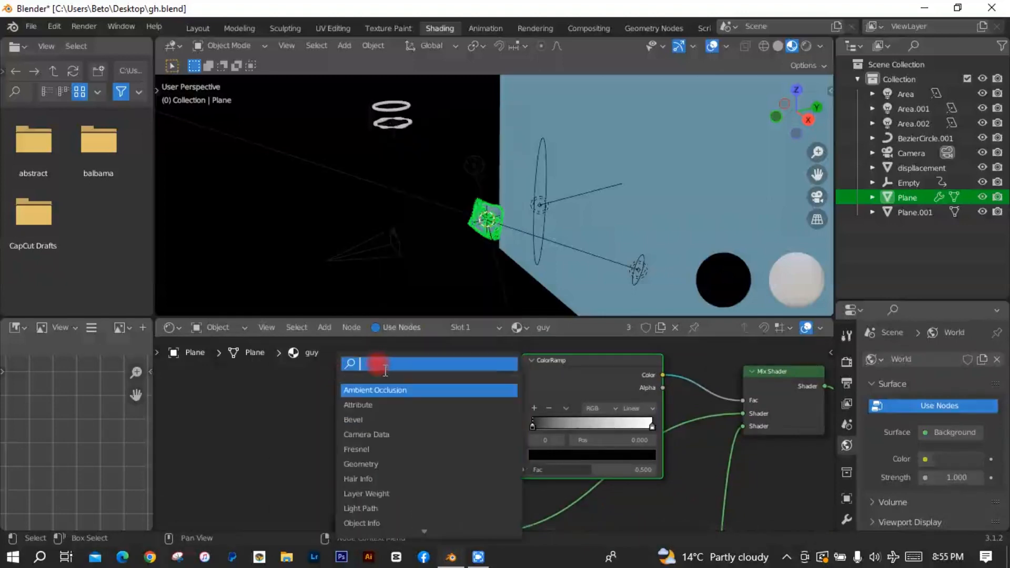
type("gr")
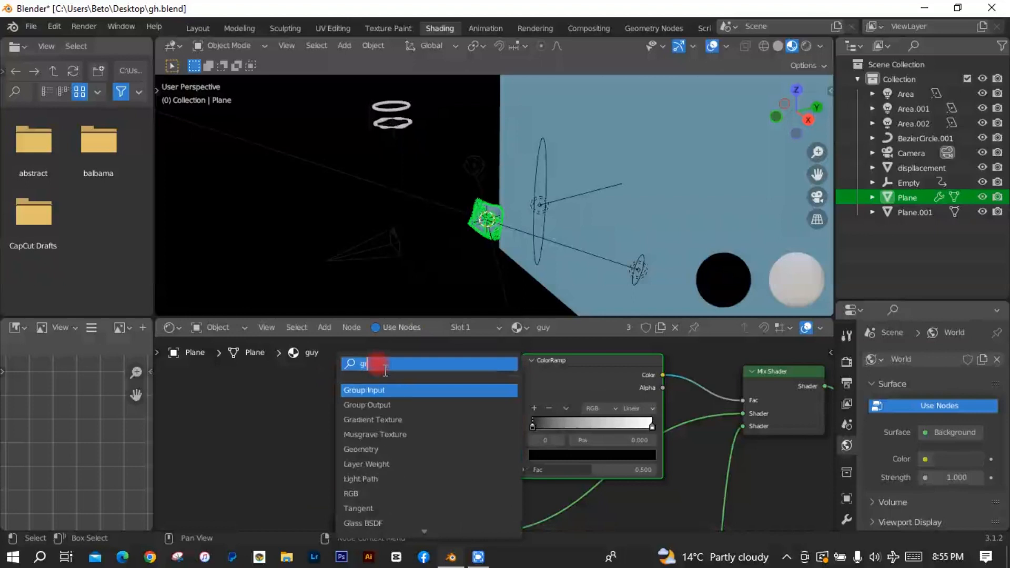
left_click(425, 415)
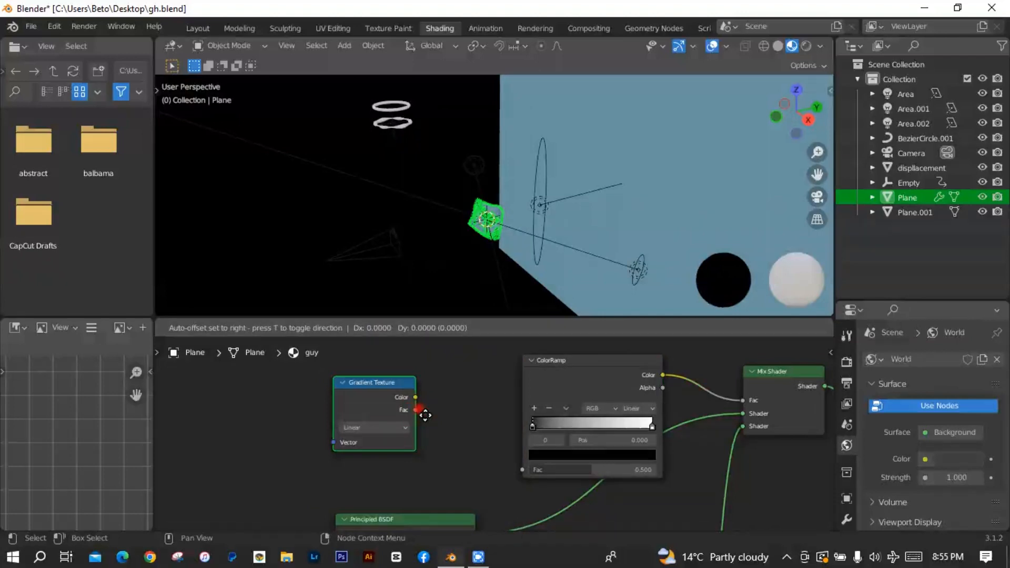
left_click(425, 415)
- Add a Mapping node and place it in the free space before the Gradient Texture
key("shift+a")
mouse_move(273, 475)
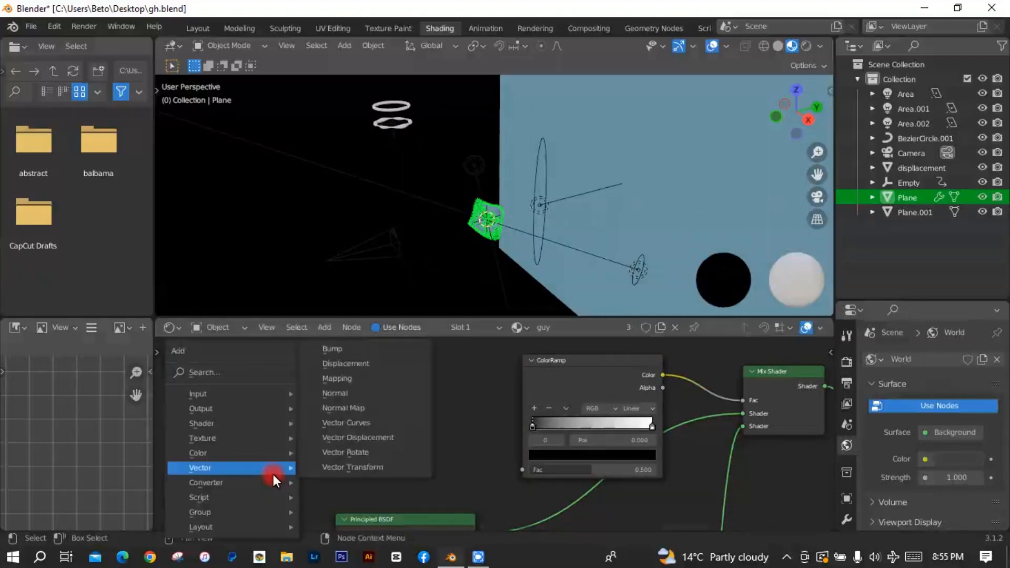
left_click(249, 372)
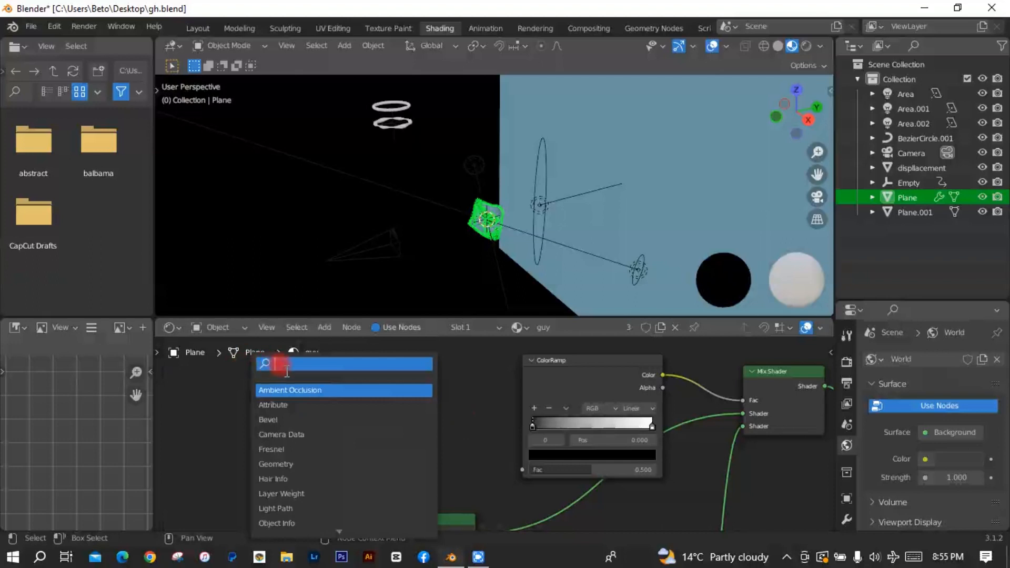
type("m")
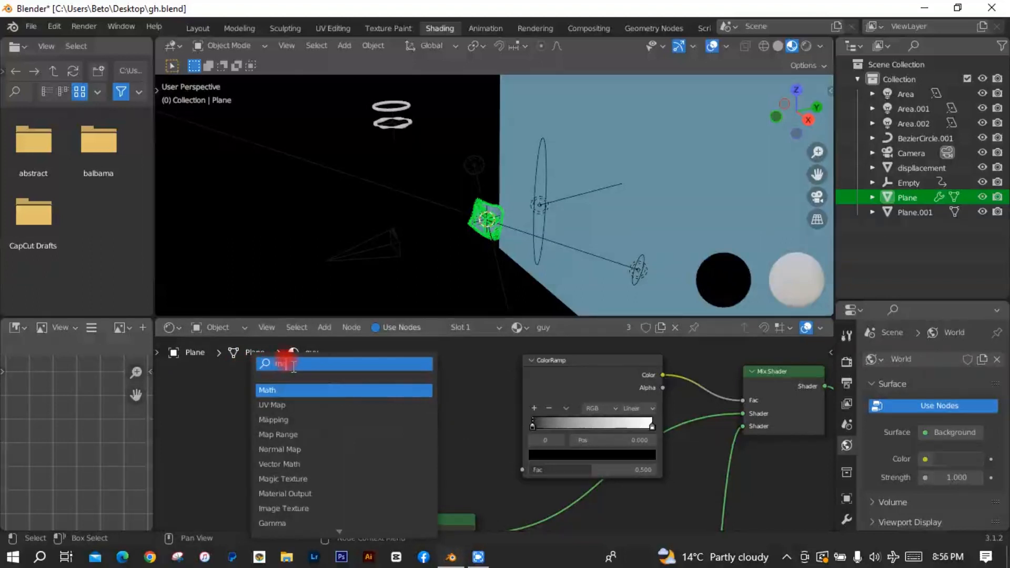
type("a")
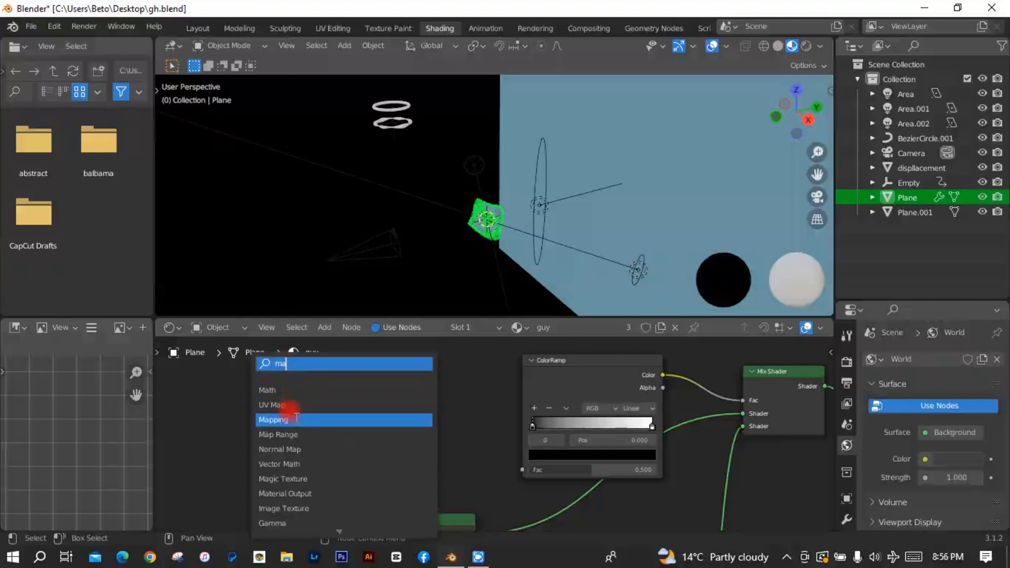
left_click(295, 419)
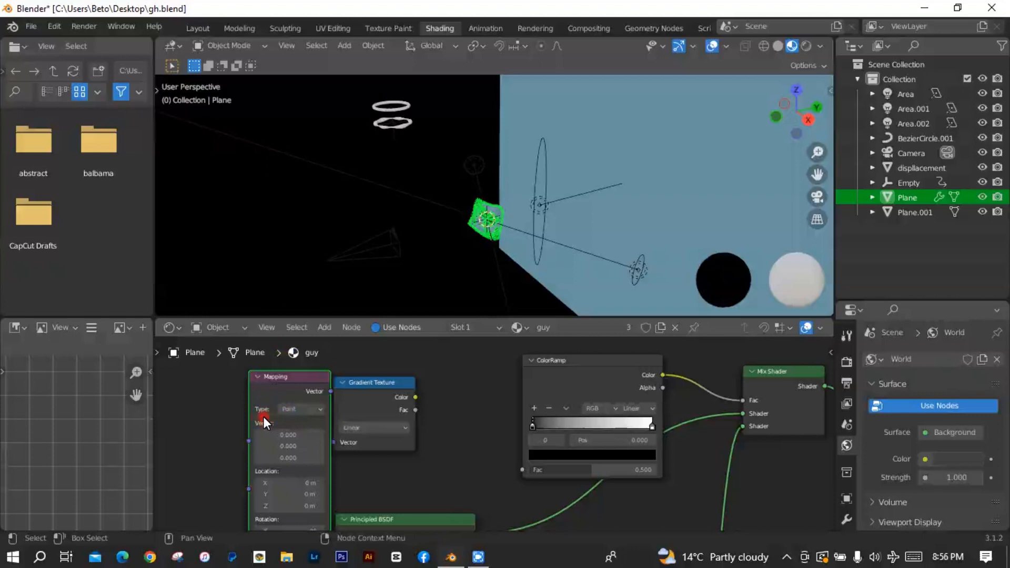
left_click_drag(309, 377, 273, 387)
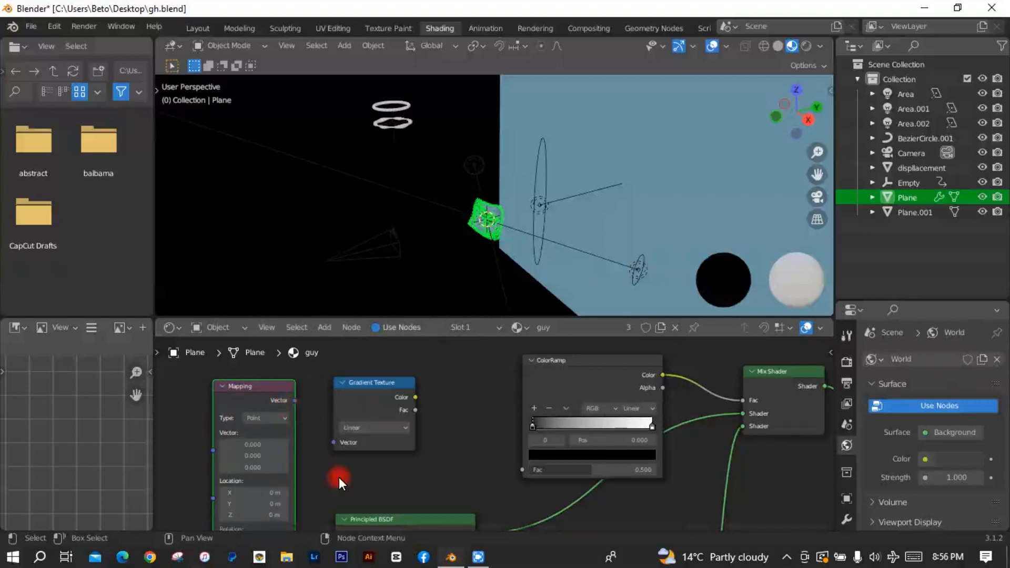
- Add a Texture Coordinate node and place it just before the Mapping node
scroll(358, 475, "down", 1)
scroll(360, 473, "down", 1)
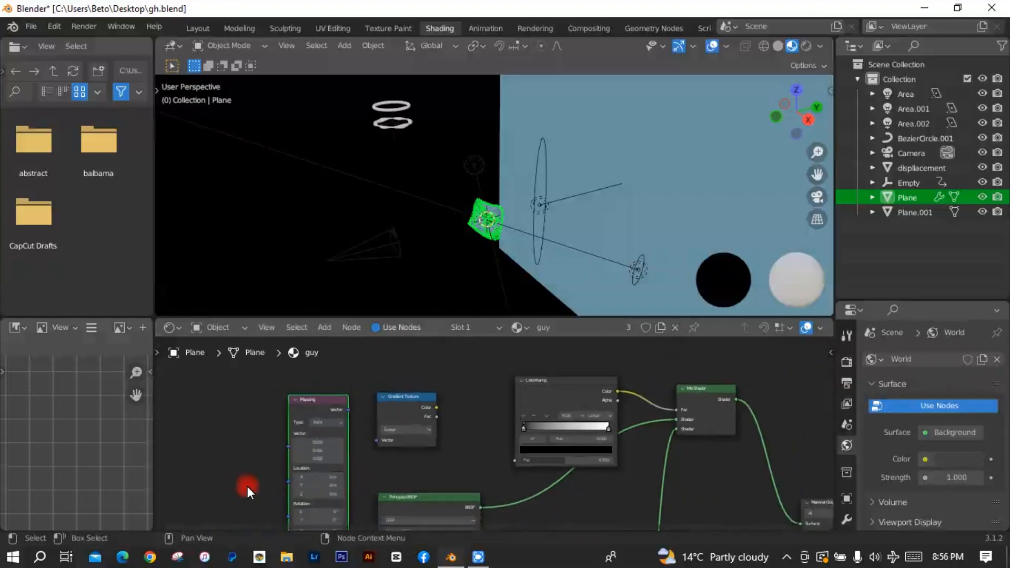
middle_click_drag(247, 486, 338, 480)
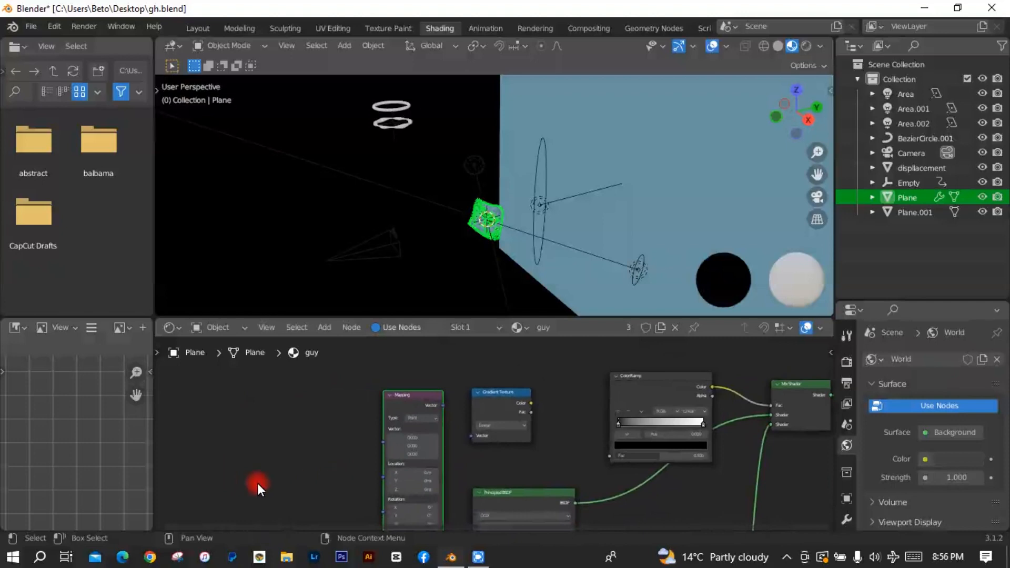
key("shift+a")
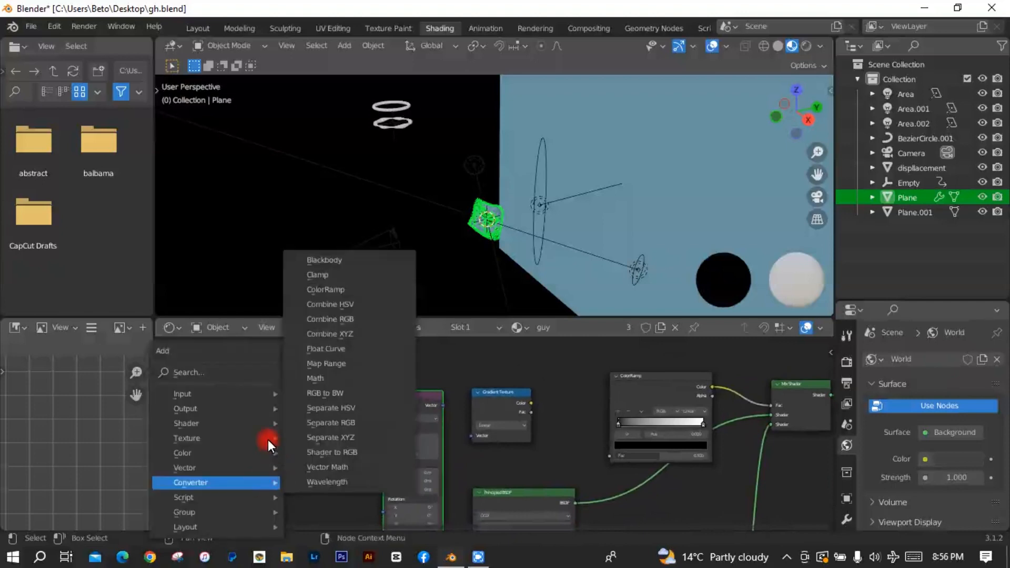
left_click(226, 372)
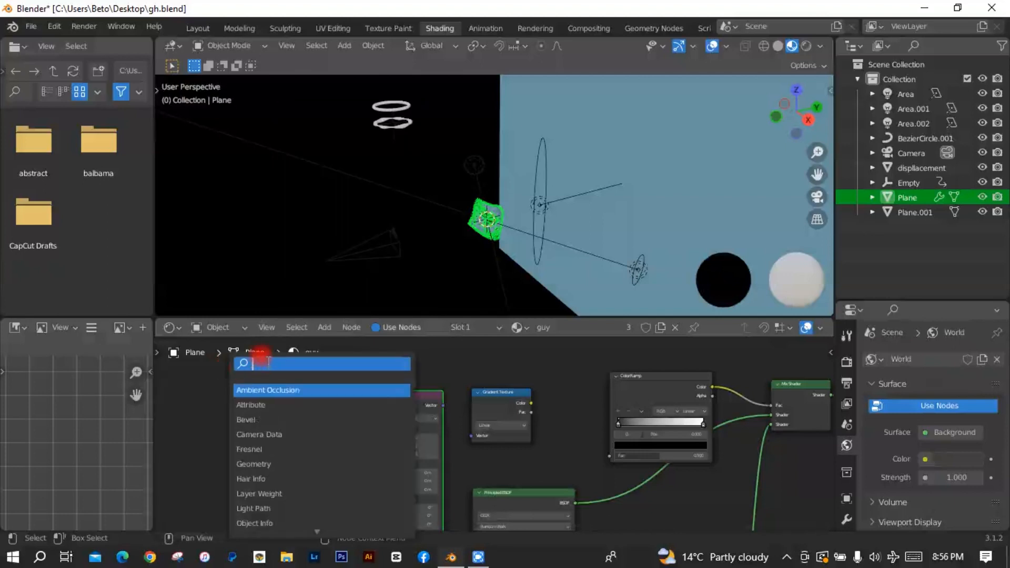
type("text")
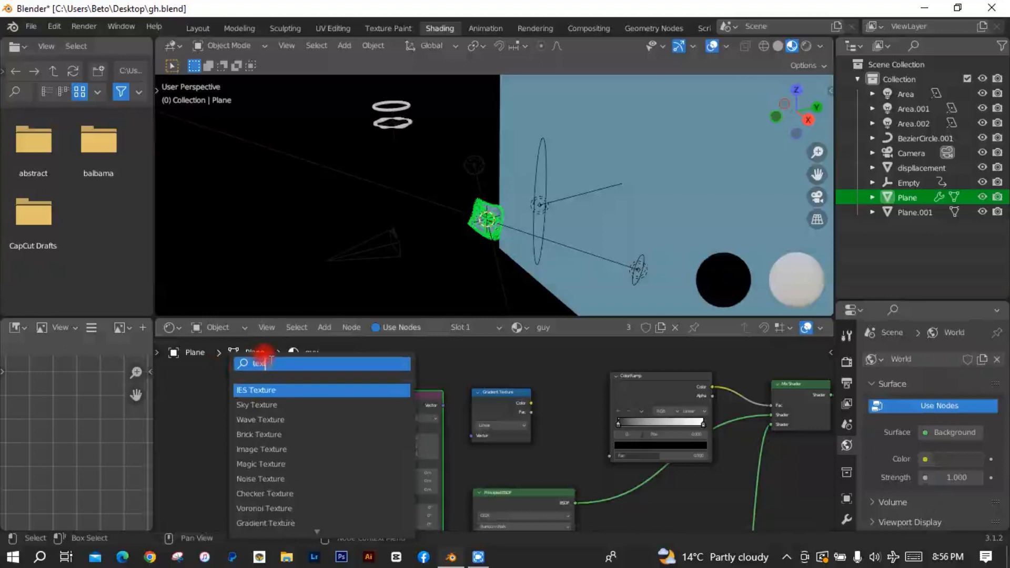
type("ure c")
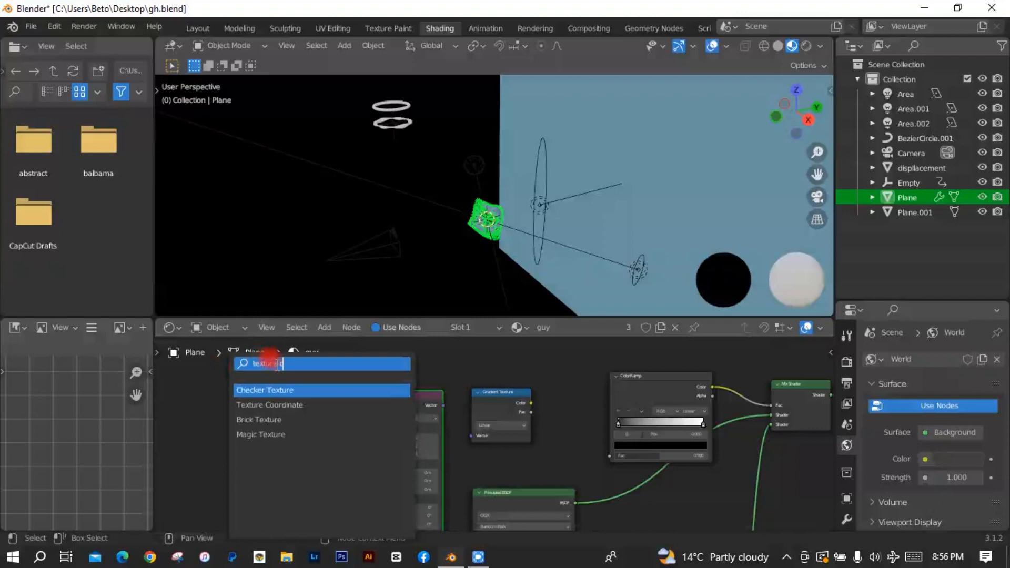
left_click(308, 404)
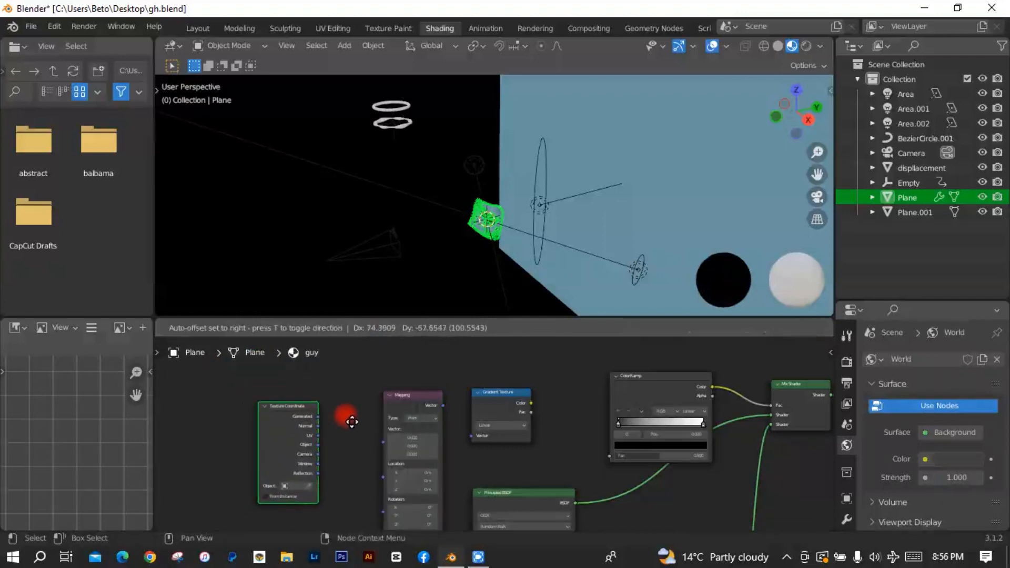
left_click(377, 418)
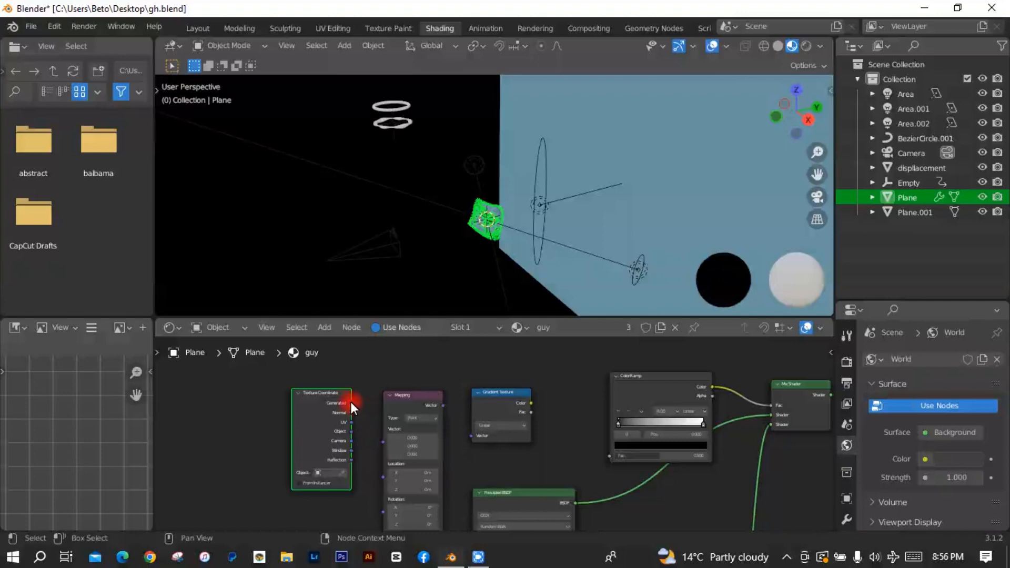
- Link the Texture Coordinate's Object output through the Mapping node into the Gradient Texture, and the gradient's Color output into the ColorRamp's Fac
left_click_drag(350, 402, 381, 438)
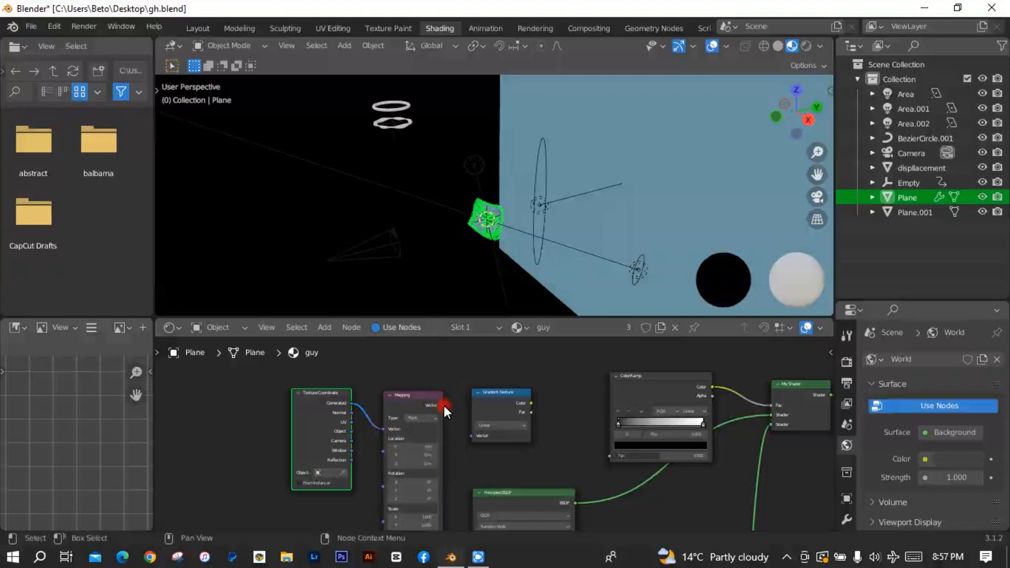
left_click_drag(444, 405, 468, 434)
scroll(367, 447, "up", 3)
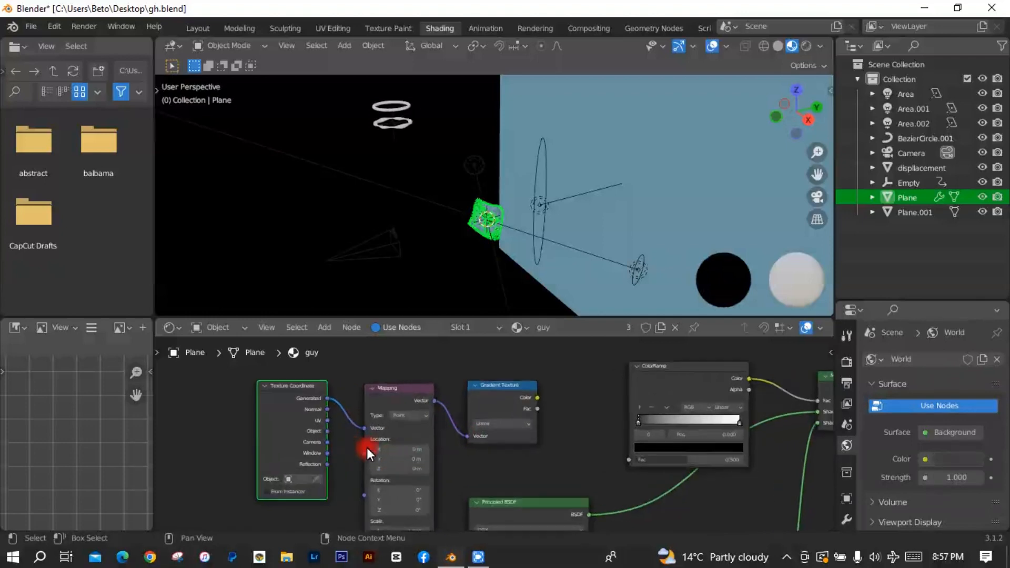
left_click_drag(284, 430, 326, 426)
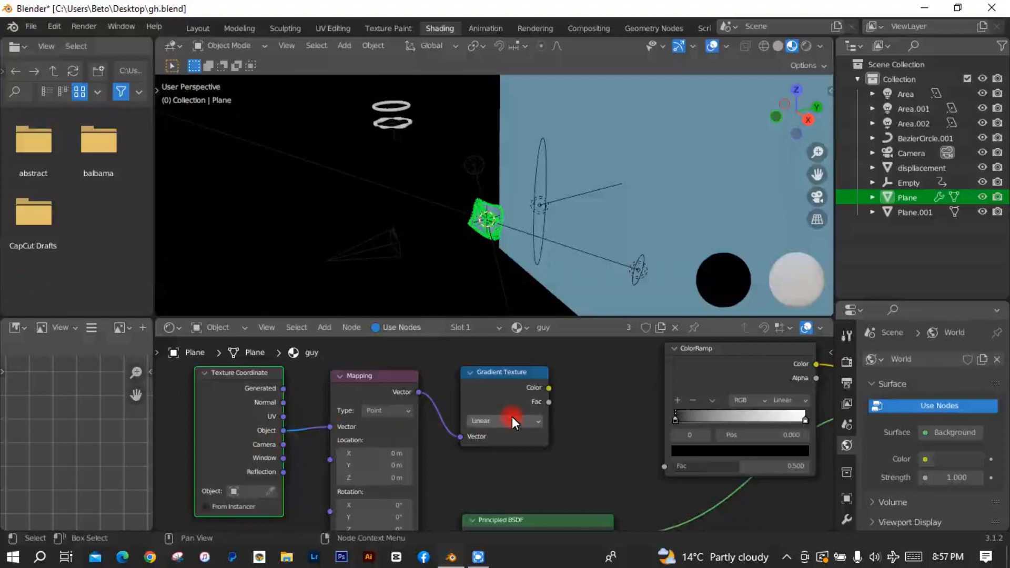
left_click_drag(588, 409, 656, 465)
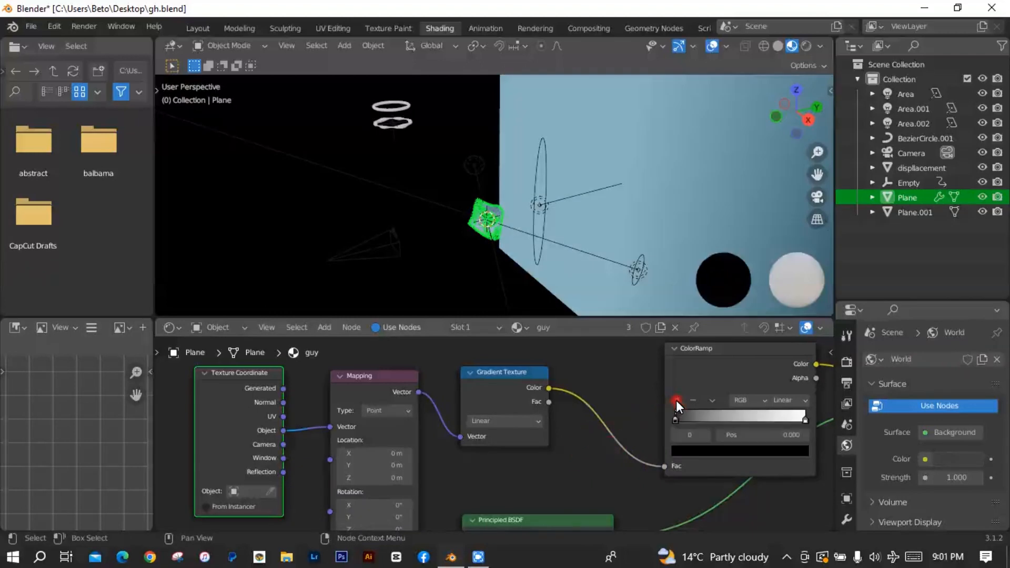
- Add a middle stop at position 0.500 to the ColorRamp and make it white
left_click(676, 400)
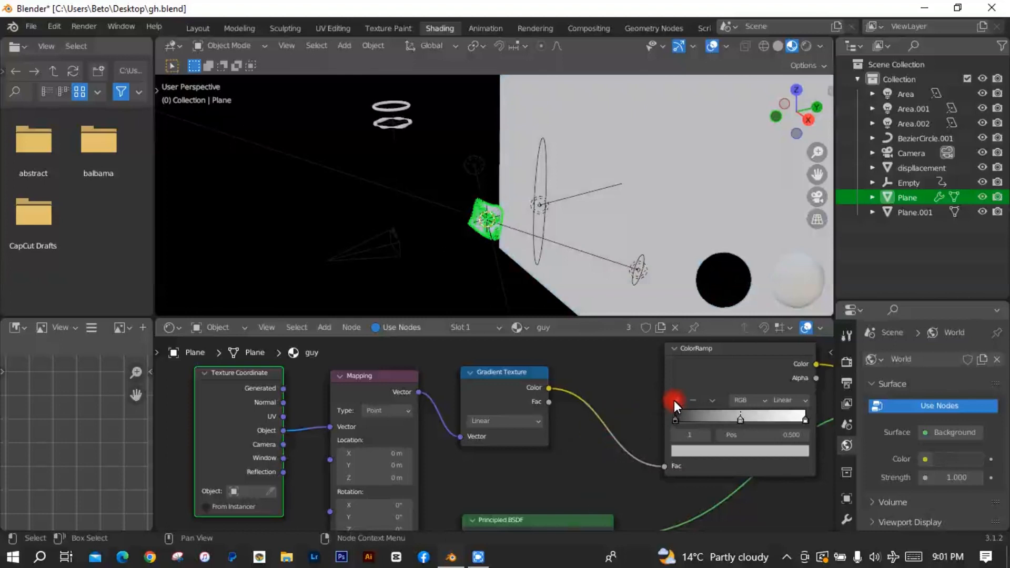
left_click(739, 453)
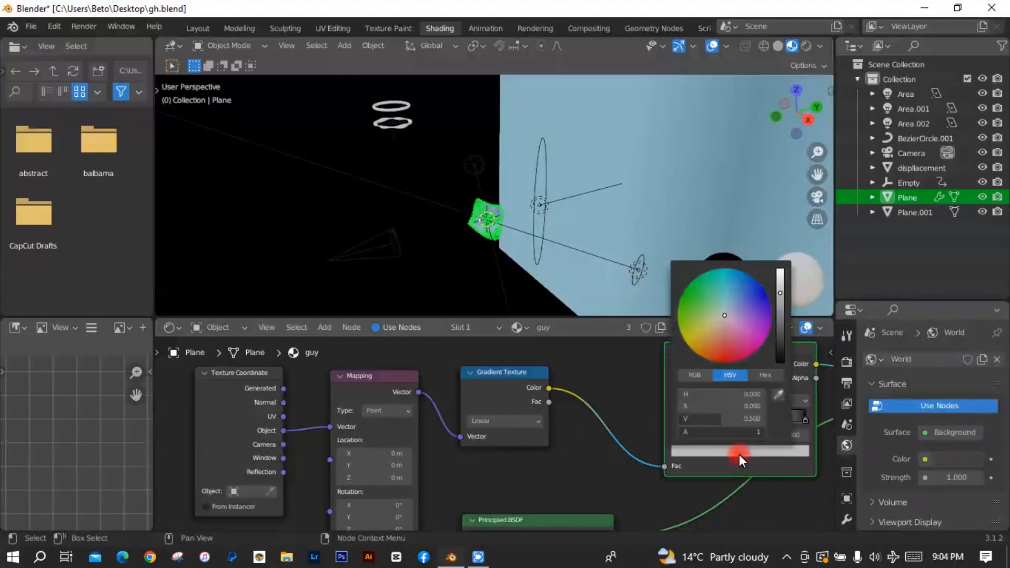
left_click(780, 269)
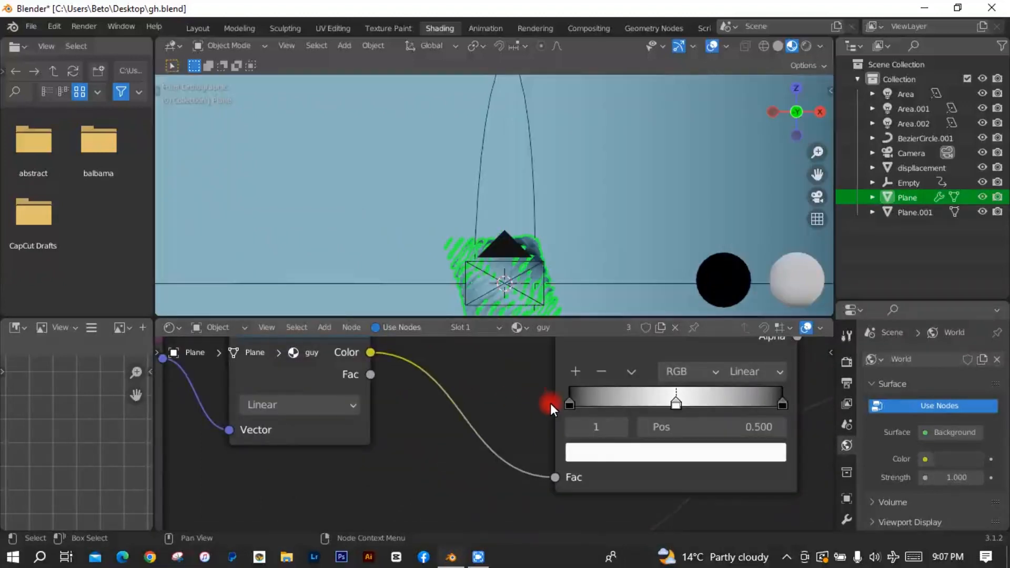
- Move the ColorRamp's two black outer stops towards the white one, to positions 0.409 and 0.595
left_click(569, 404)
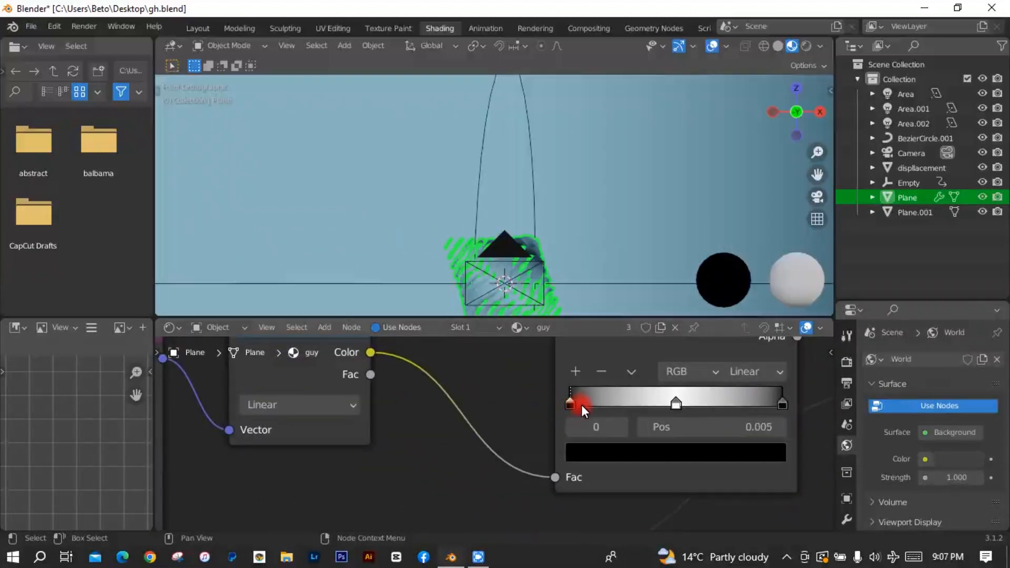
left_click_drag(581, 405, 661, 404)
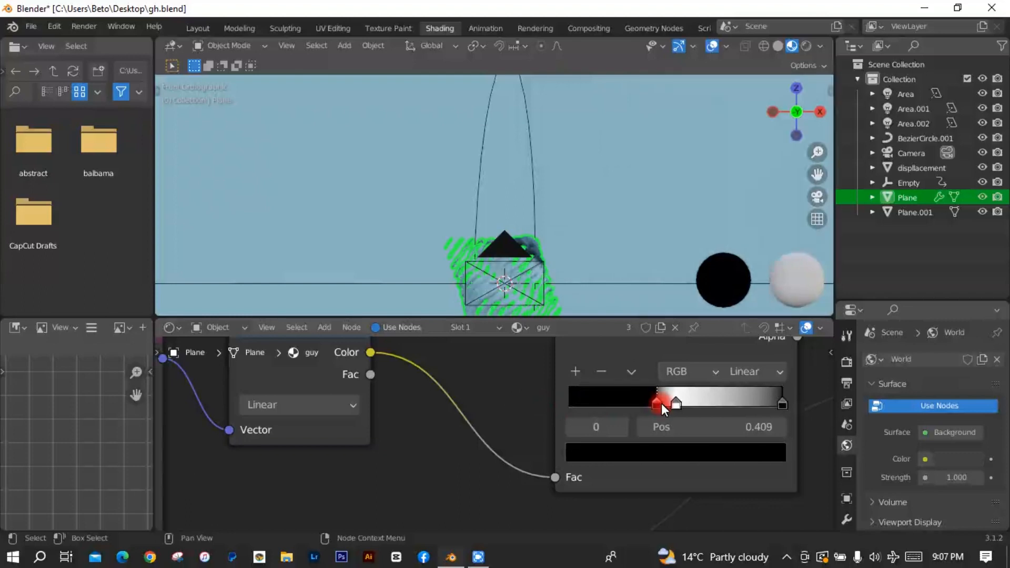
left_click_drag(779, 404, 690, 408)
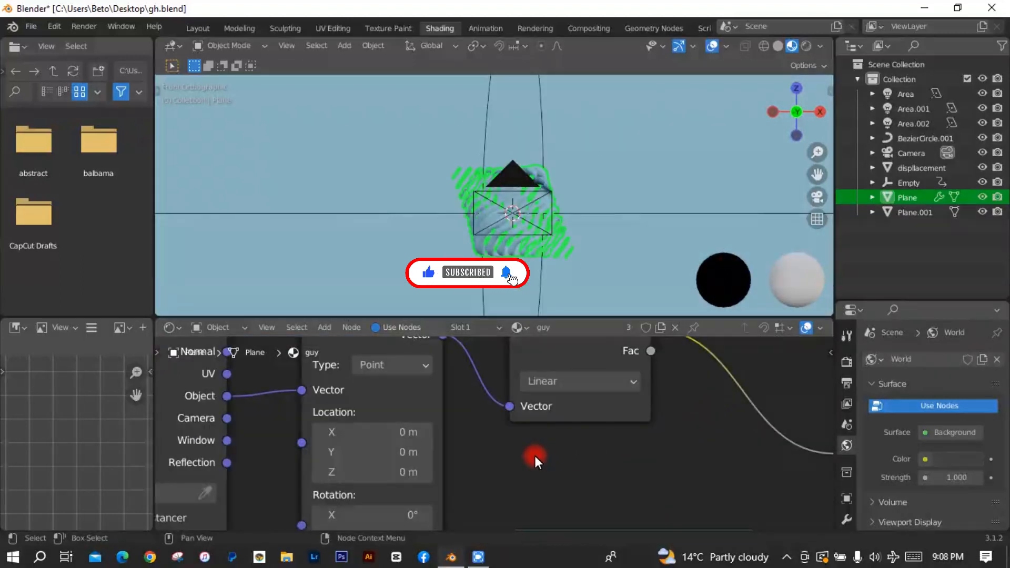
- Set the Mapping node's X location to 0.53 m
left_click(396, 426)
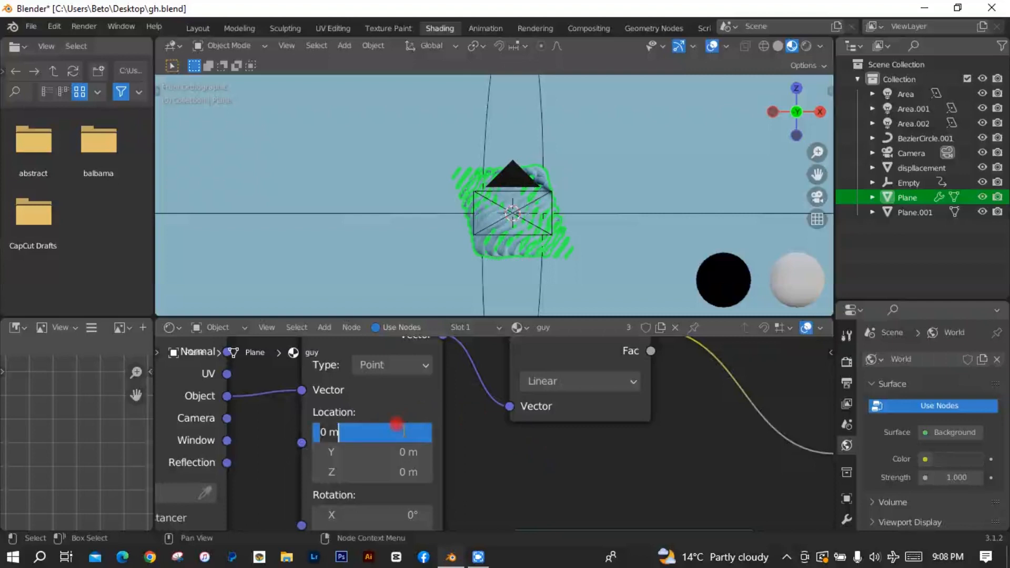
key("BackSpace")
type("0.53")
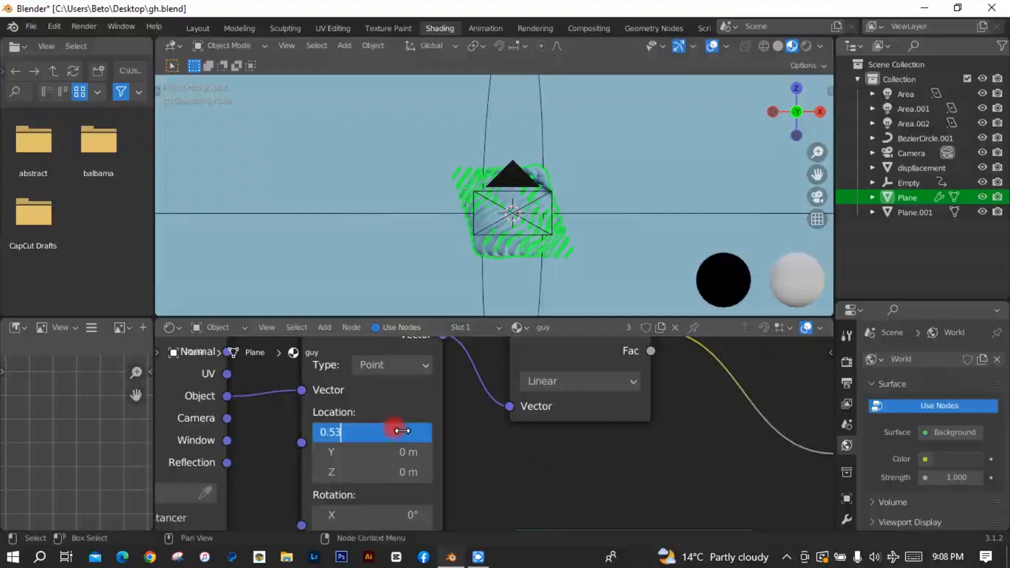
key("Return")
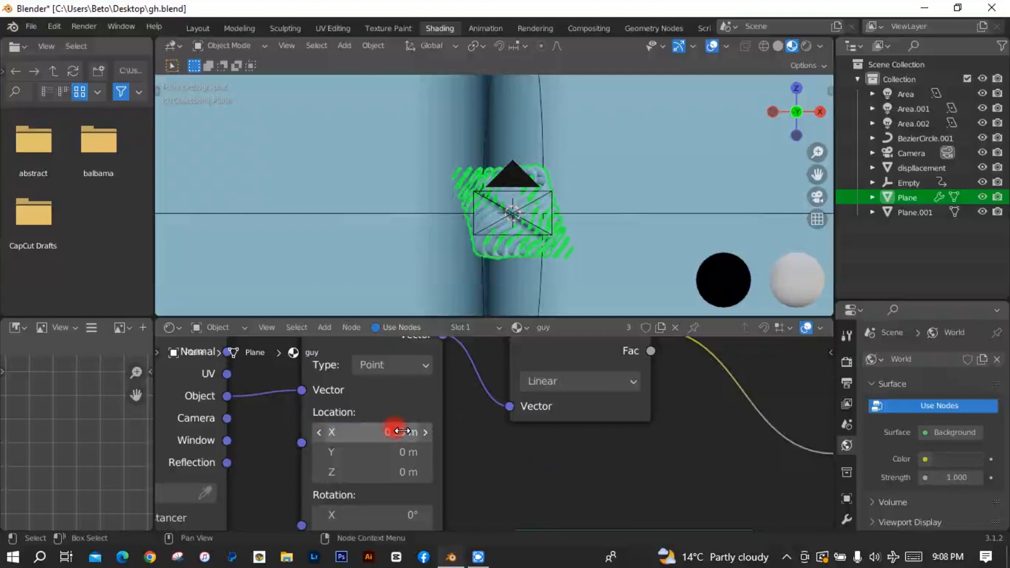
- Set the Mapping node's Y rotation to 90°
scroll(469, 468, "down", 4)
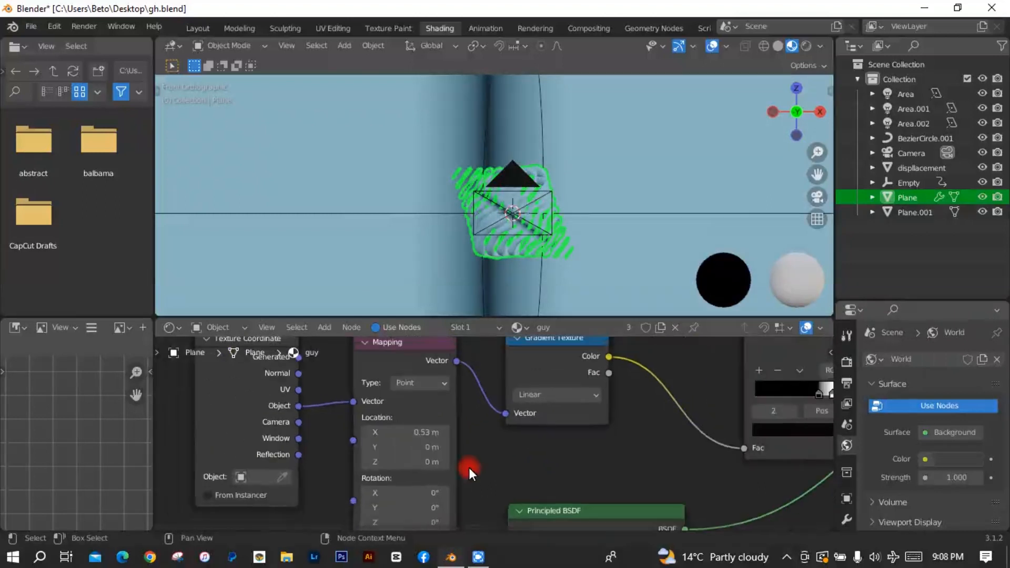
scroll(503, 456, "up", 4)
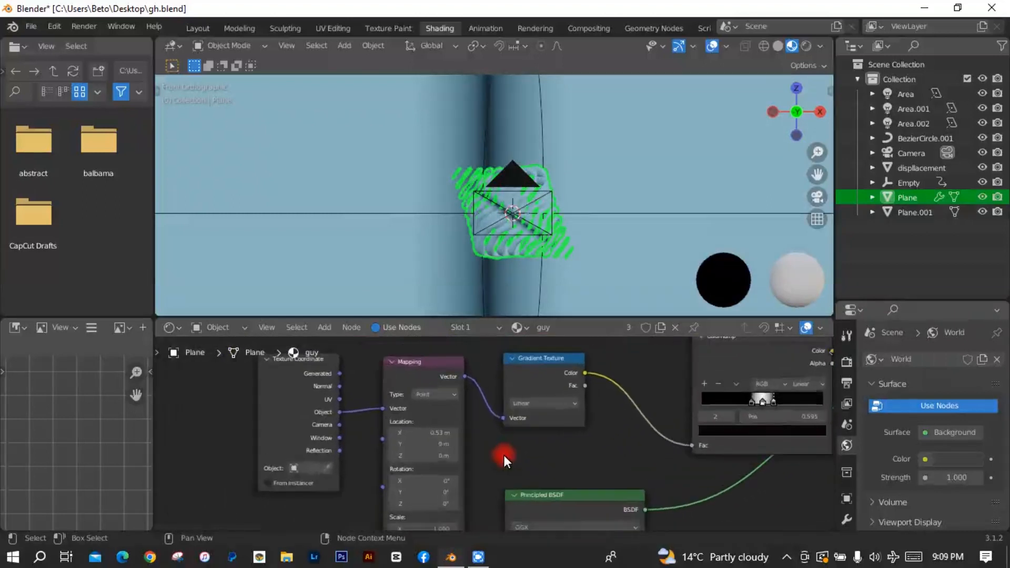
scroll(504, 456, "up", 3)
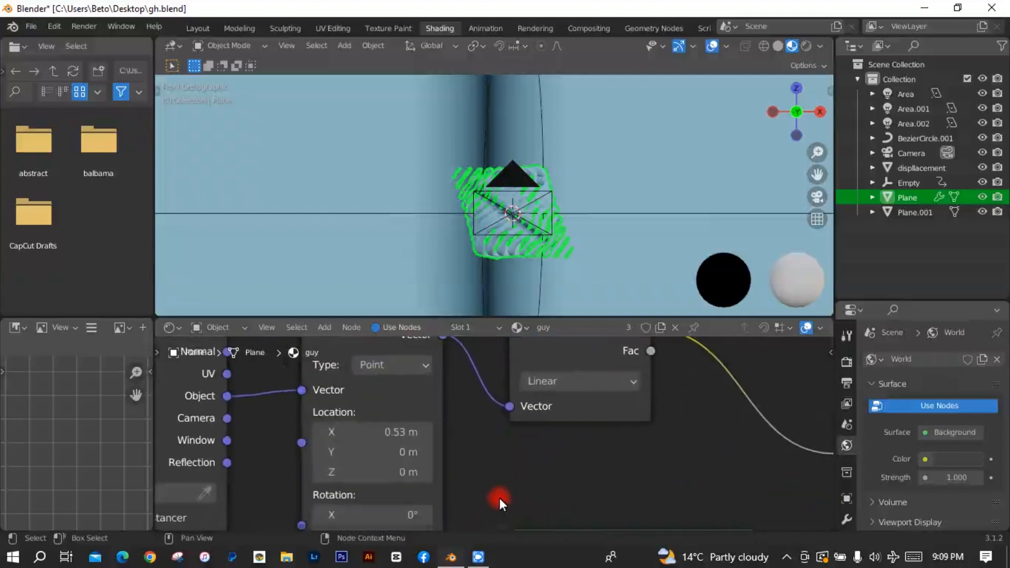
middle_click_drag(496, 488, 523, 361)
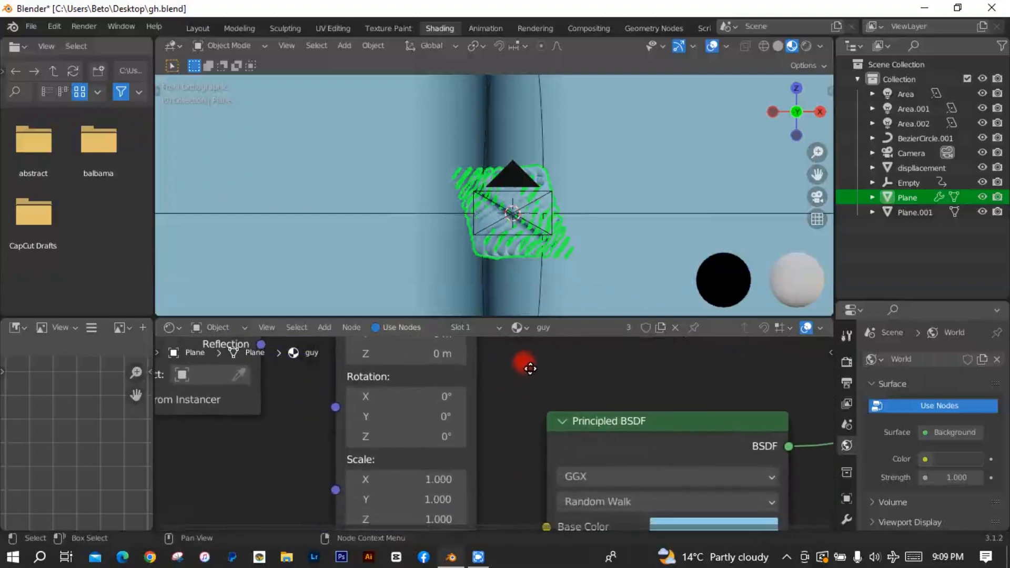
left_click(444, 417)
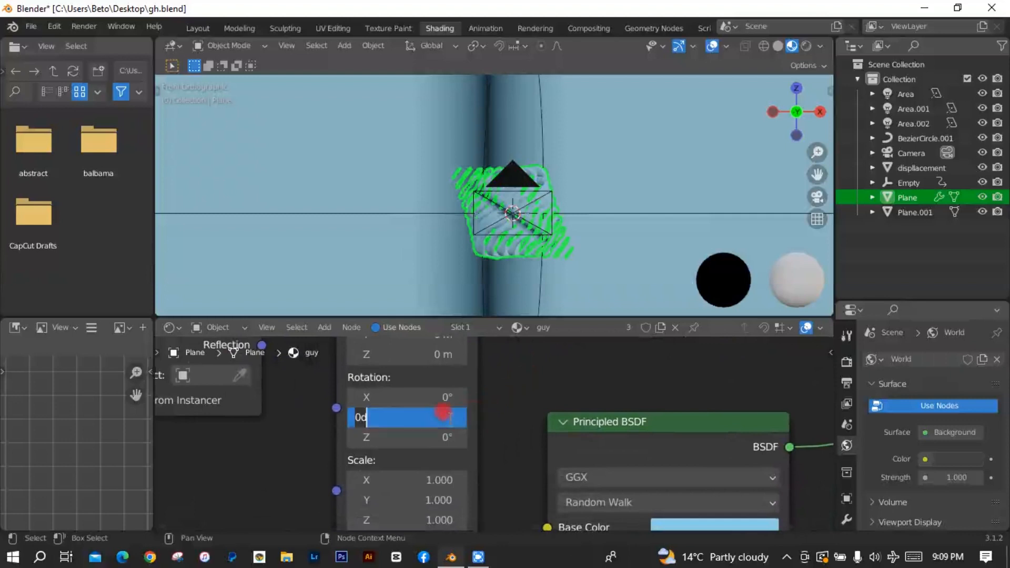
key("BackSpace")
key("BackSpace")
type("90")
key("Return")
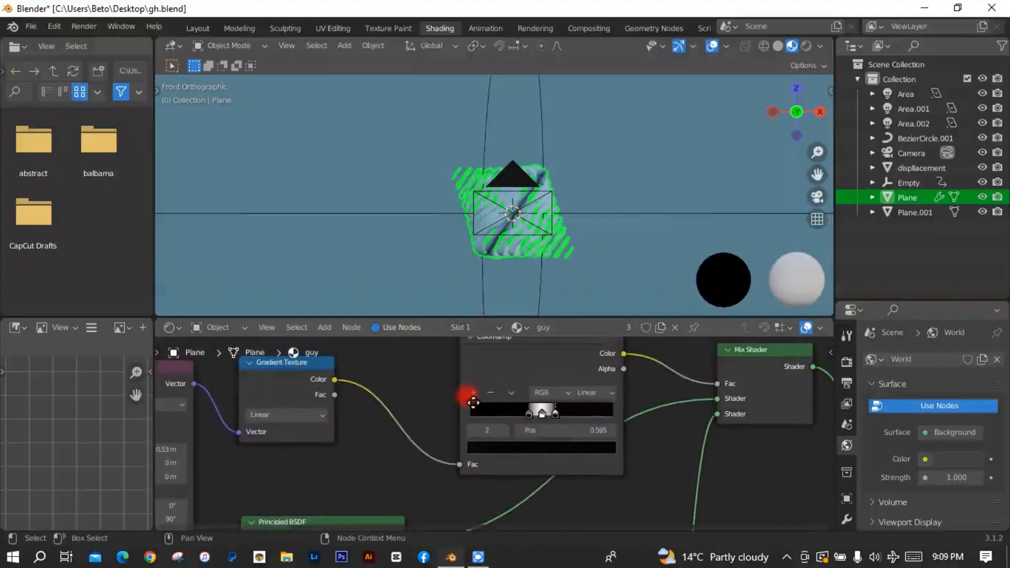
- Move the ColorRamp's two black outer stops out to the ends of the ramp, to positions 0.000 and 1.000
left_click(474, 407)
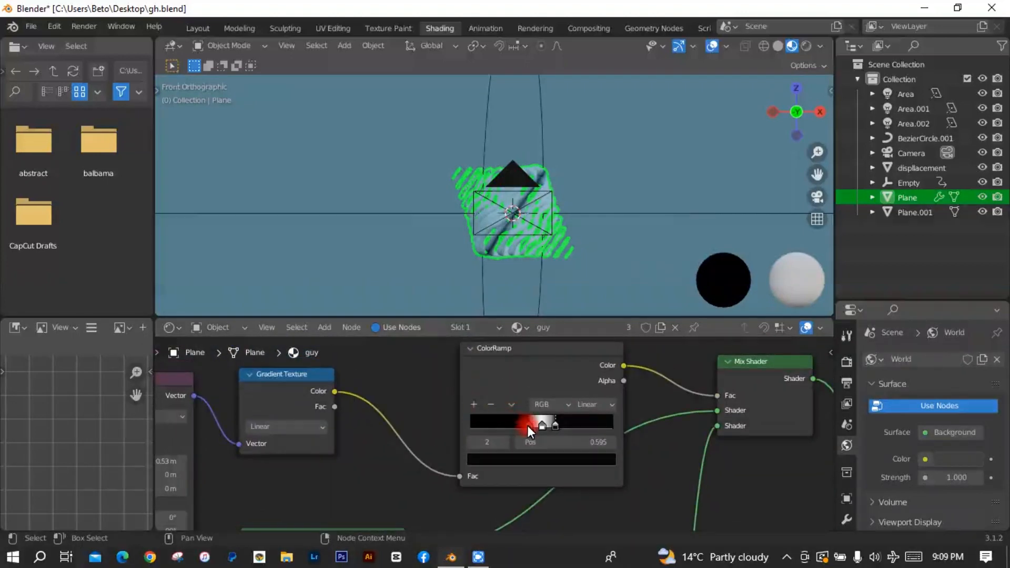
left_click_drag(478, 429, 464, 436)
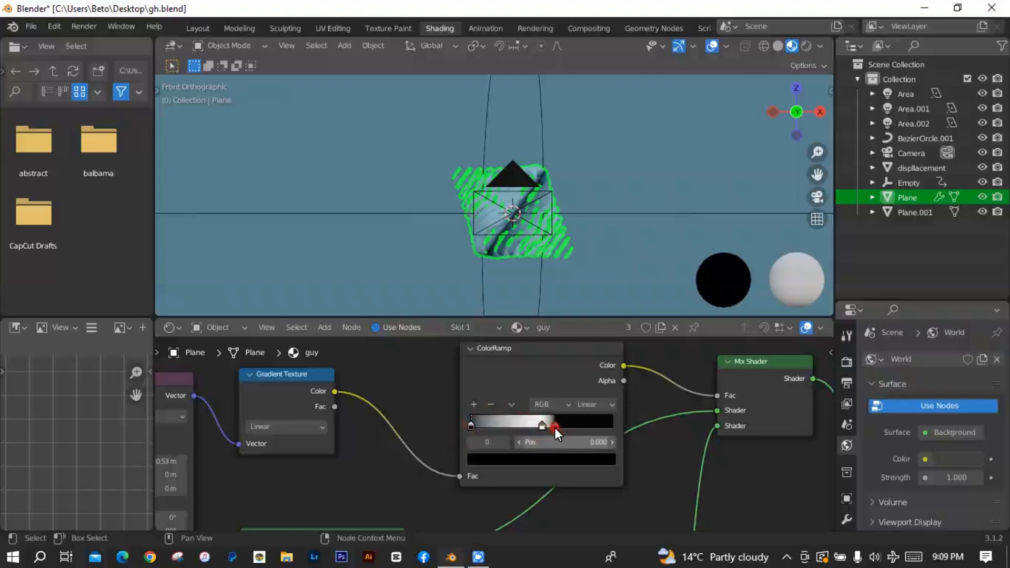
left_click_drag(596, 425, 621, 426)
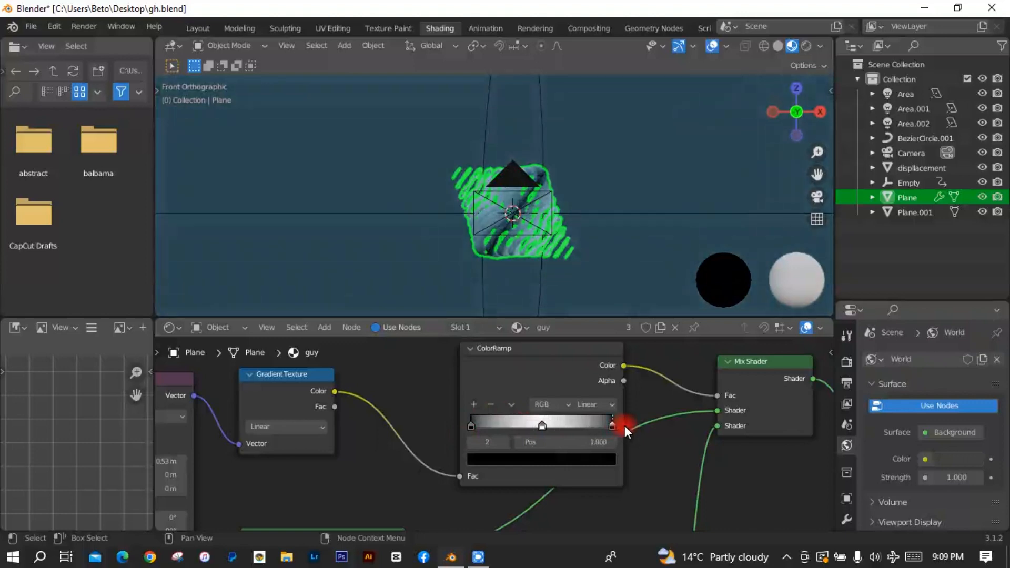
left_click_drag(626, 427, 620, 430)
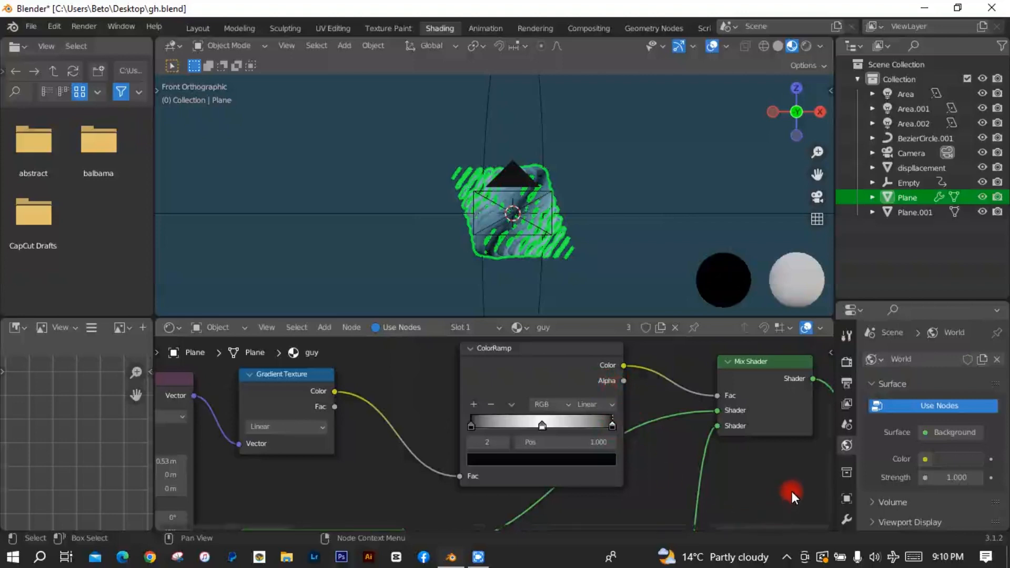
- Add an Invert node on the link between the ColorRamp's Color output and the Mix Shader's Fac input
middle_click_drag(789, 491, 593, 506)
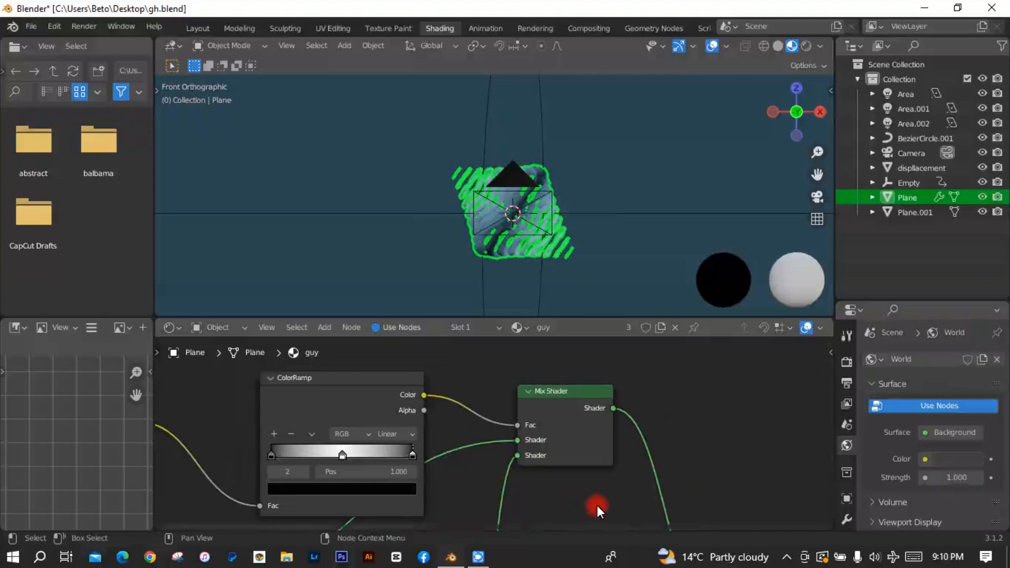
key("shift+a")
mouse_move(598, 506)
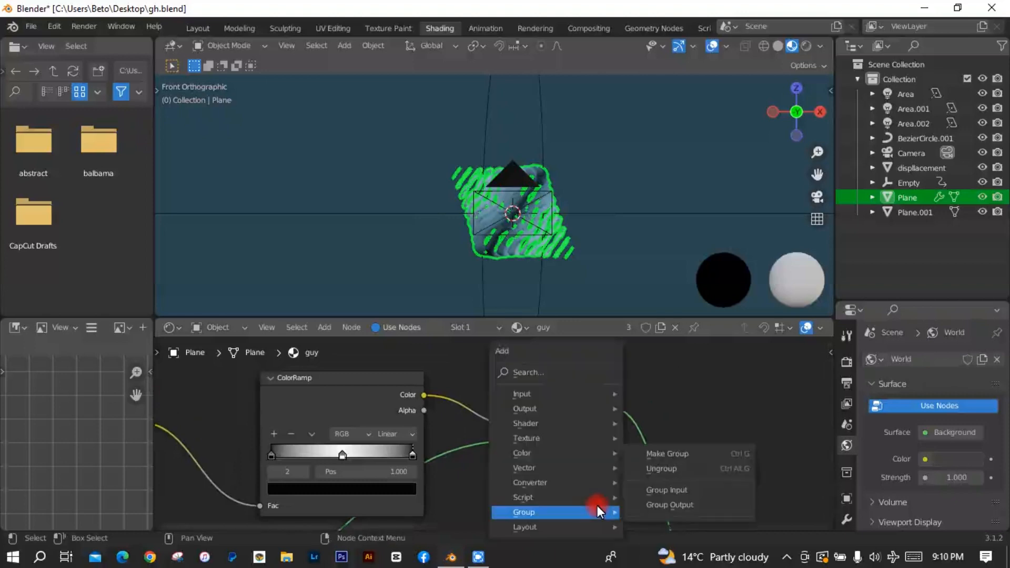
left_click(572, 374)
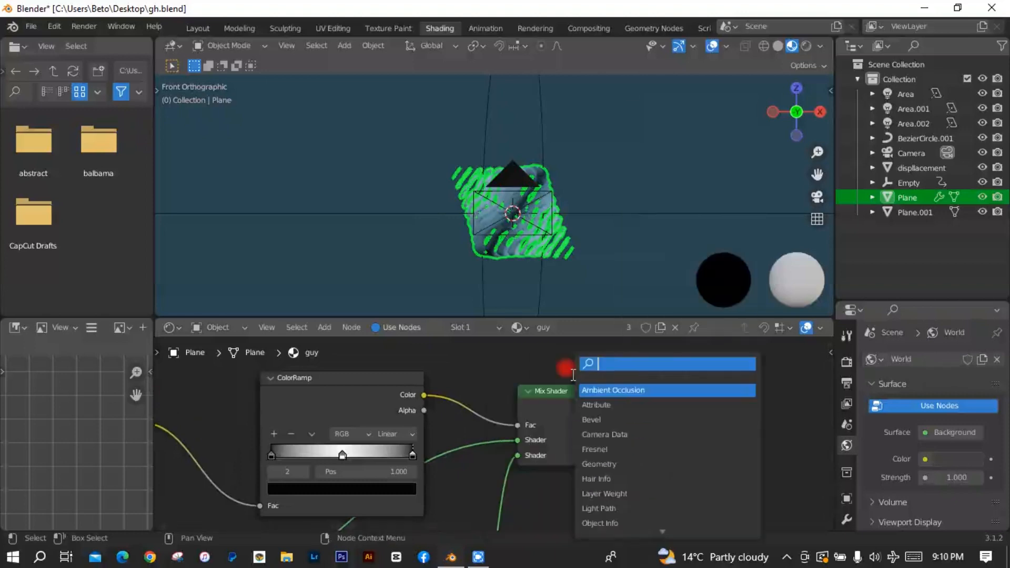
type("inver")
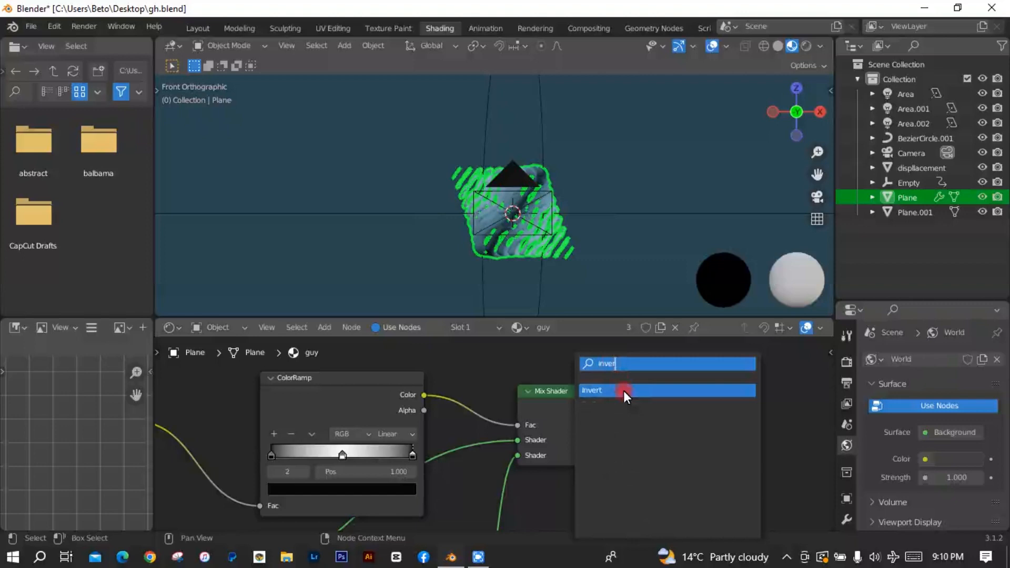
left_click(624, 390)
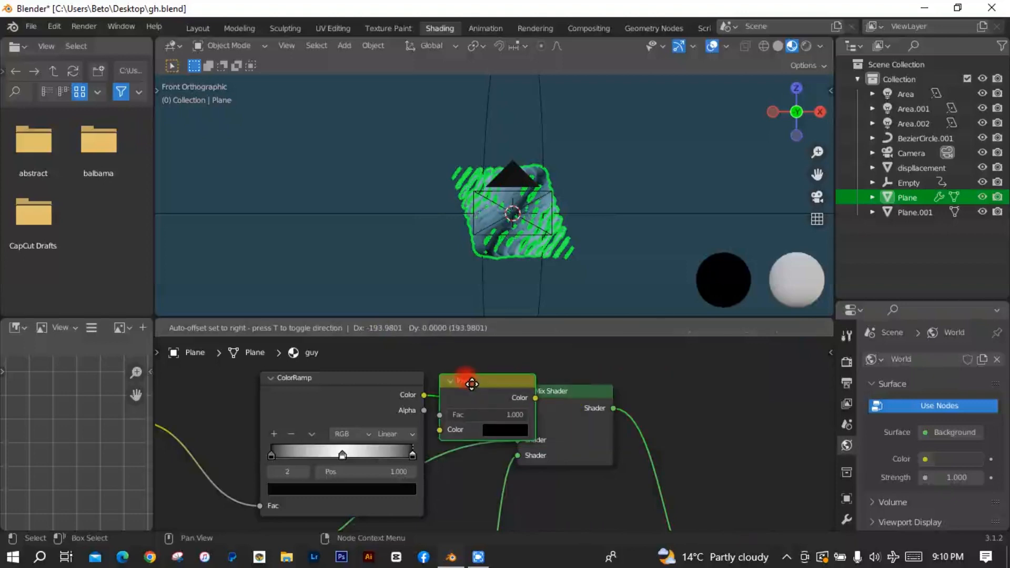
left_click(472, 384)
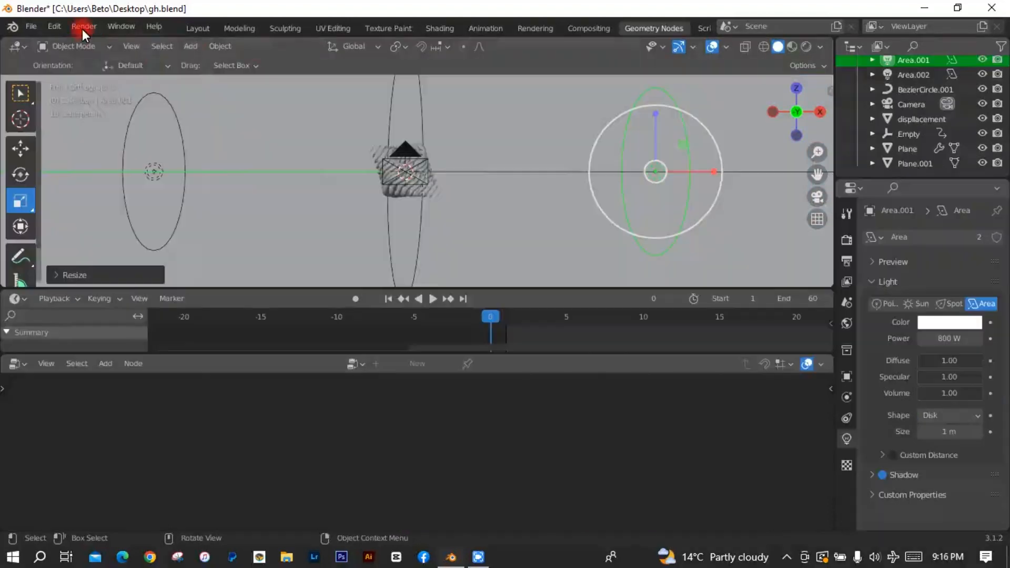
- Render a still image of the current frame and look over the result
left_click(83, 27)
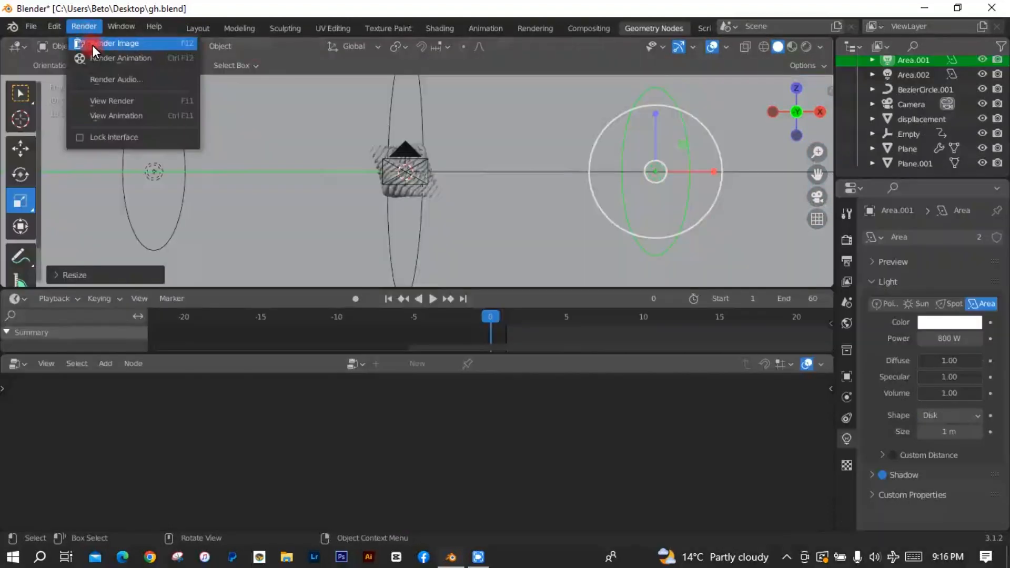
left_click(93, 45)
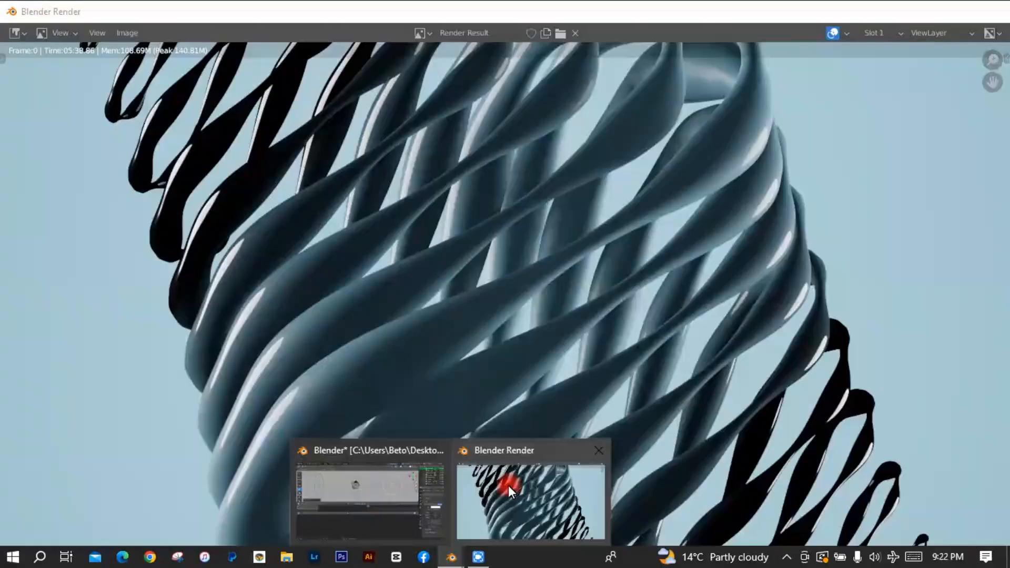
scroll(513, 432, "down", 3)
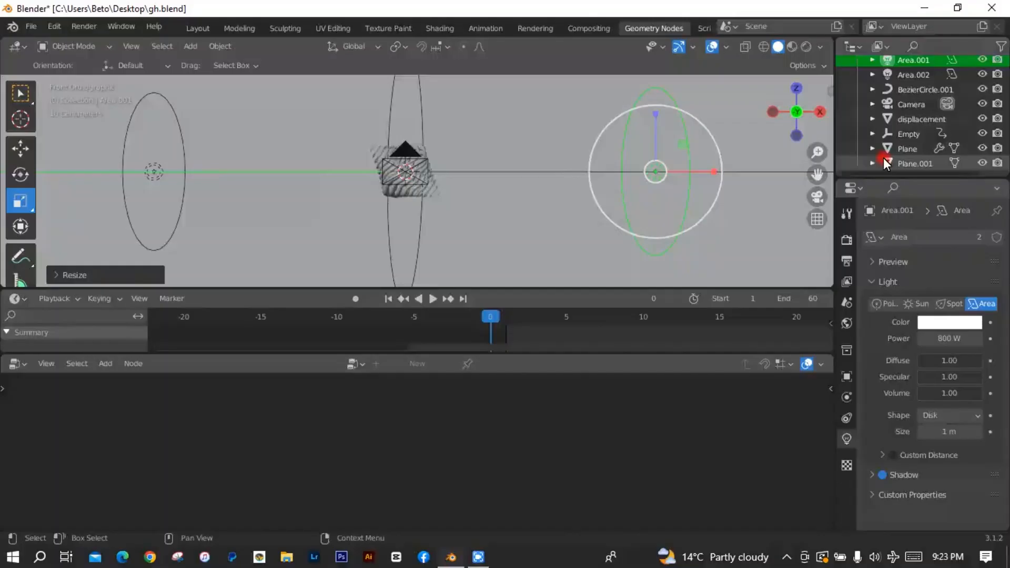
- Select Plane.001 and switch the scene's render engine to Cycles
left_click(884, 163)
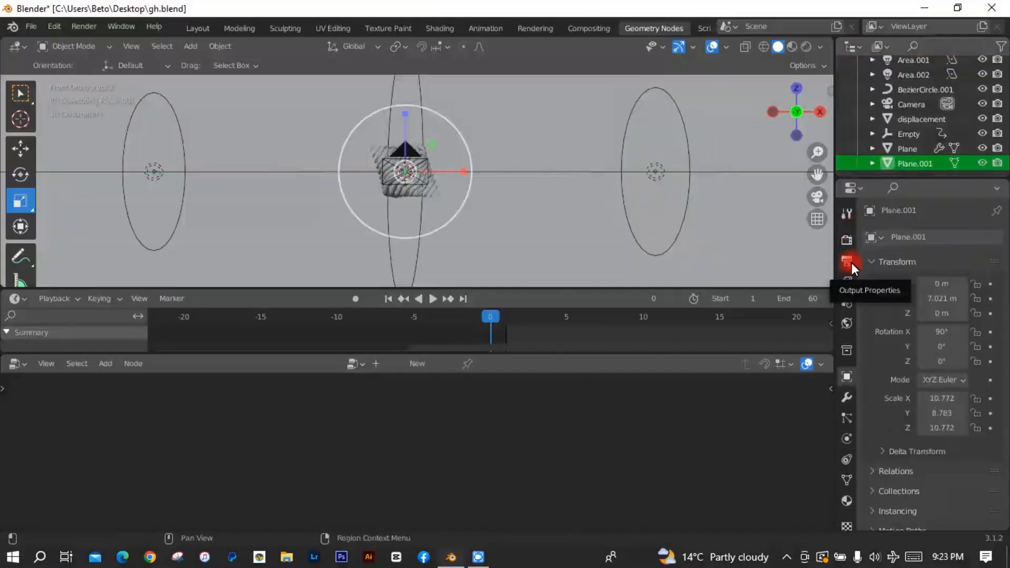
left_click(847, 241)
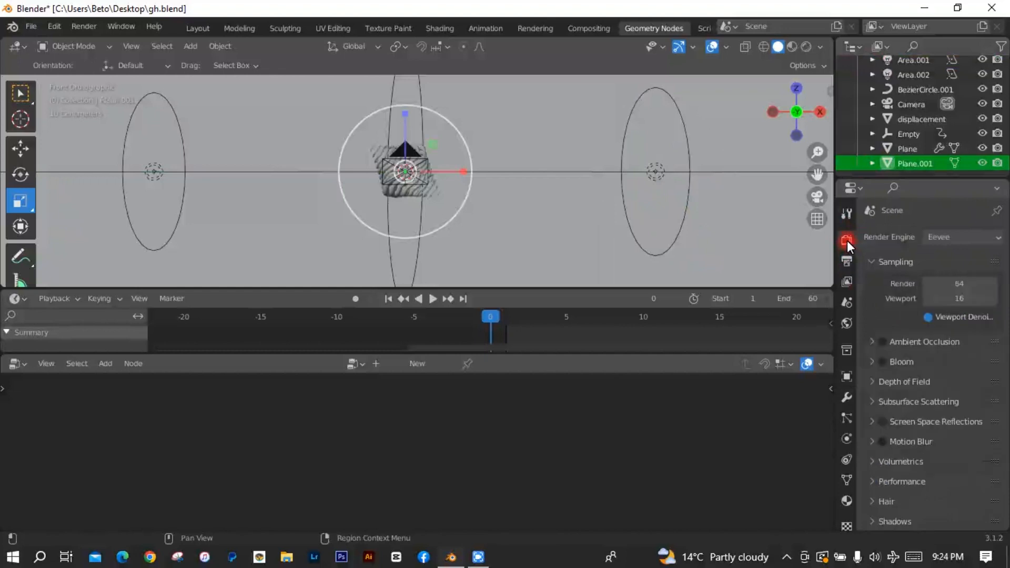
left_click(962, 238)
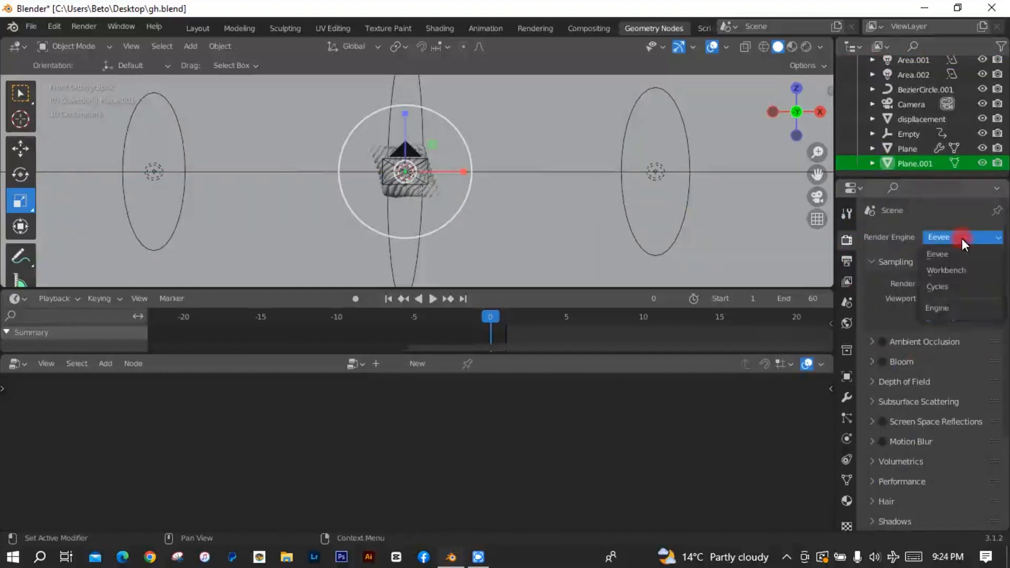
left_click(953, 286)
scroll(957, 326, "down", 4)
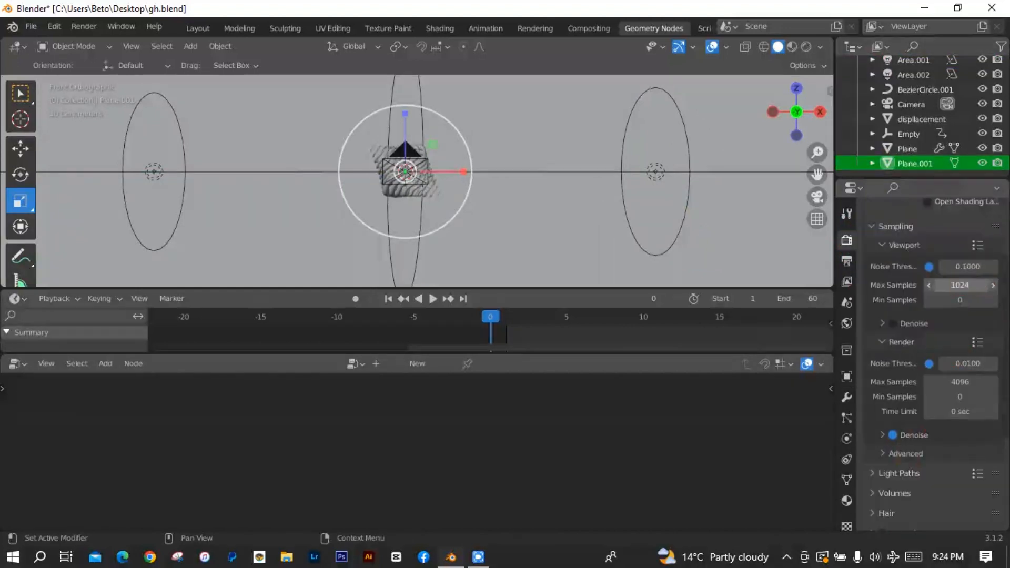
- Set the Cycles max samples to 32 for the viewport and 100 for the final render
left_click(963, 285)
key("BackSpace")
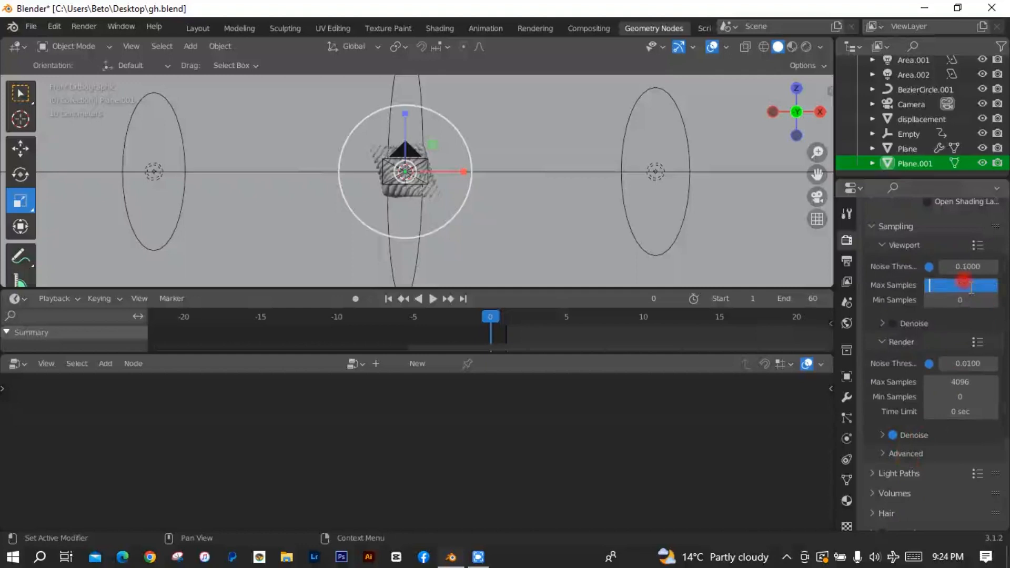
type("32")
key("Return")
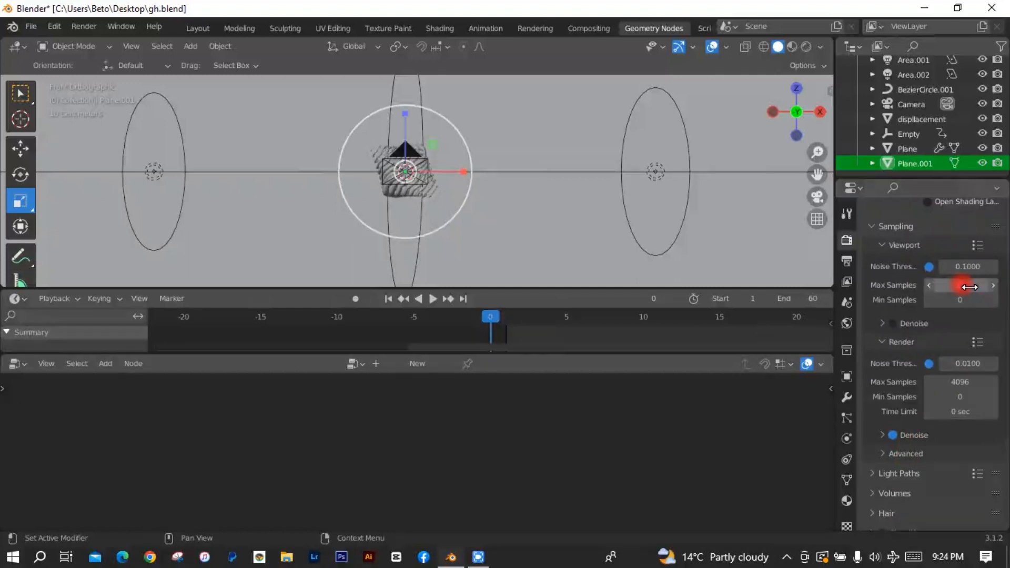
left_click(971, 383)
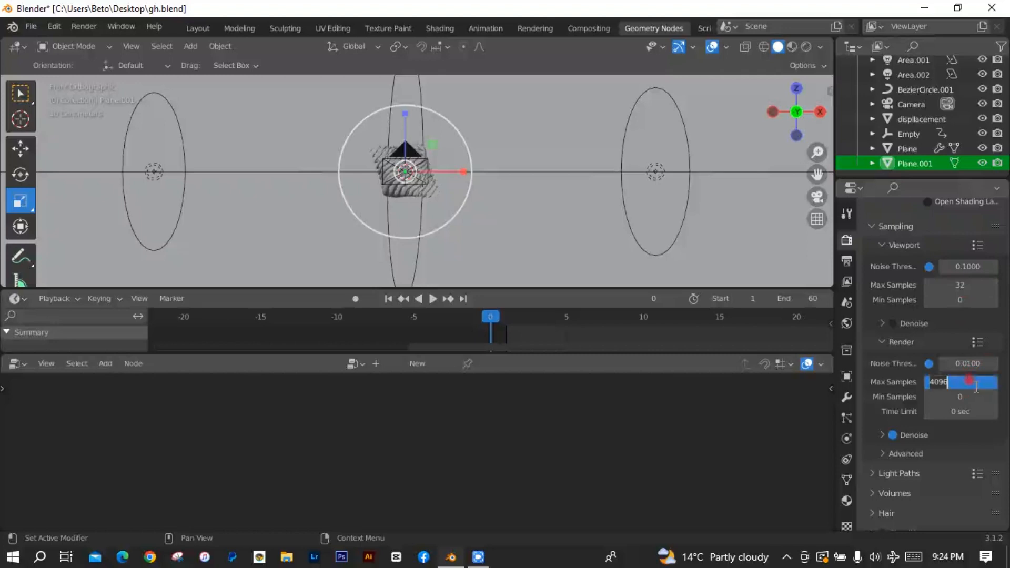
key("BackSpace")
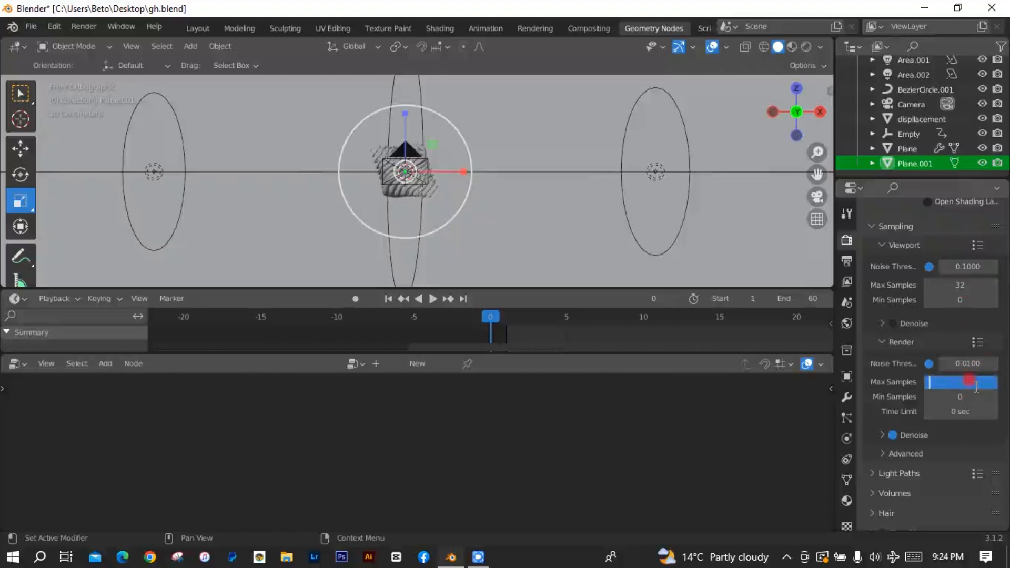
type("100")
key("Return")
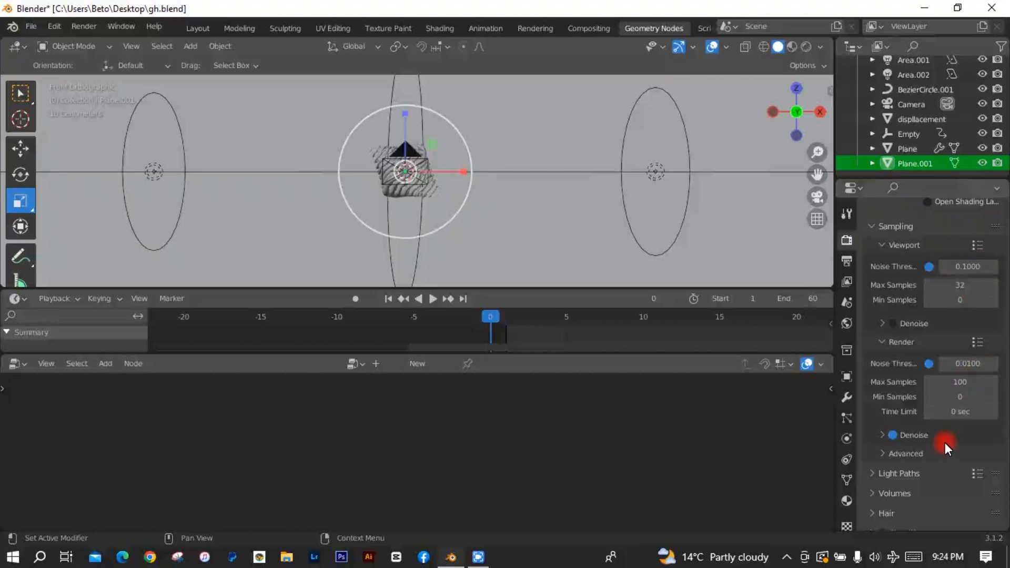
- Create a folder named render in the Videos folder and set it as the render output path
left_click(846, 260)
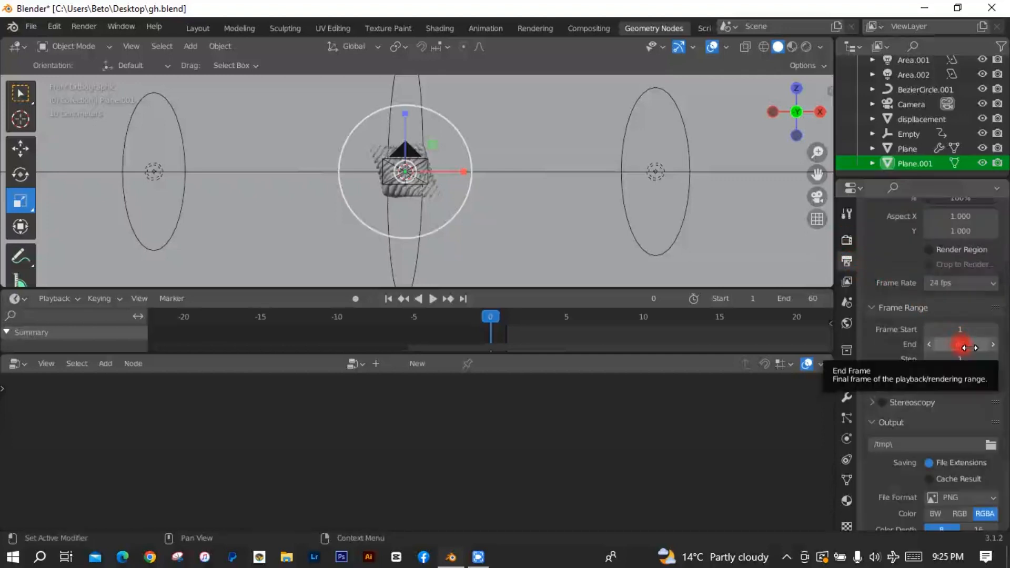
left_click(959, 443)
left_click(991, 445)
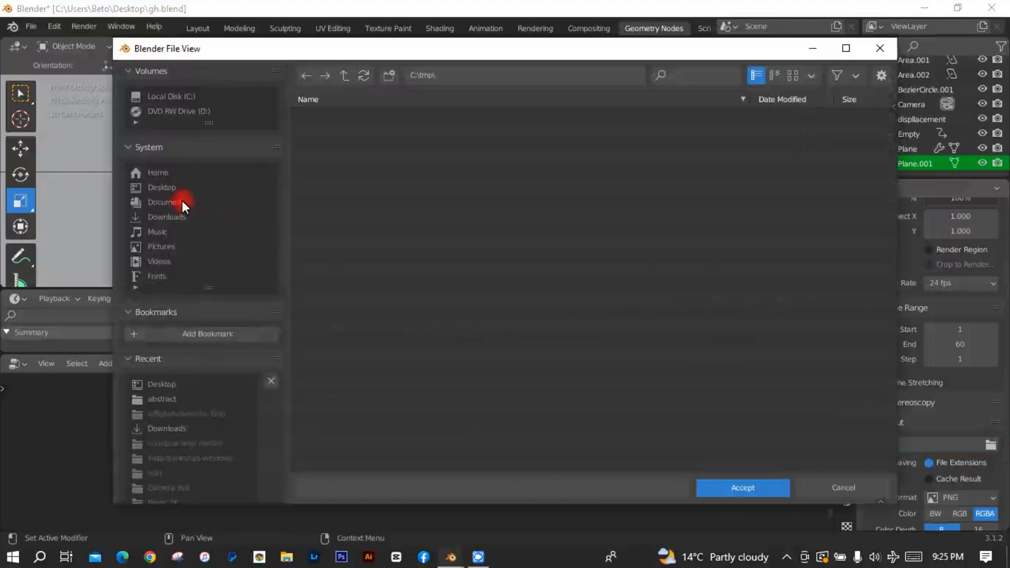
left_click(174, 258)
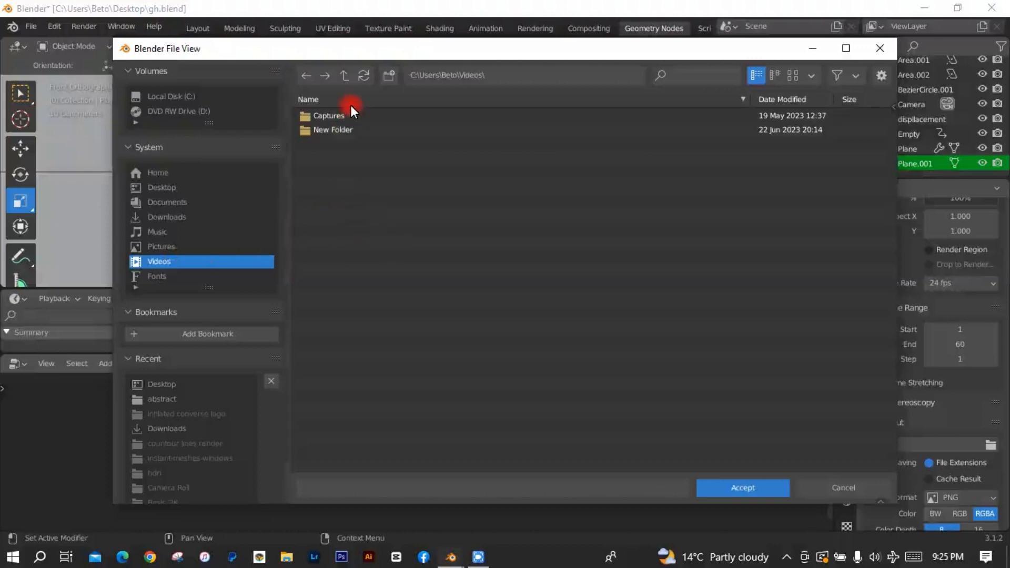
left_click(382, 76)
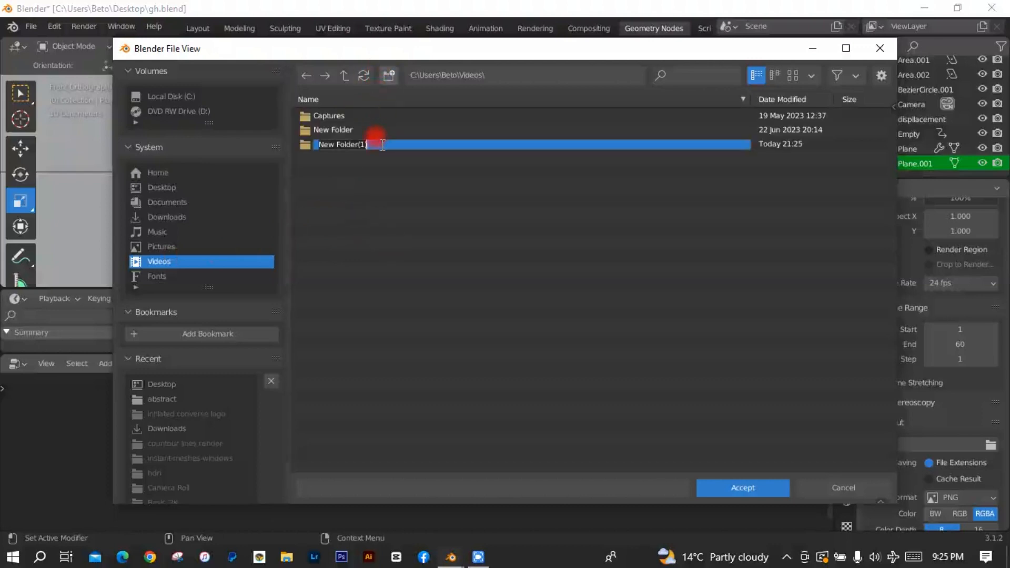
key("BackSpace")
key("Return")
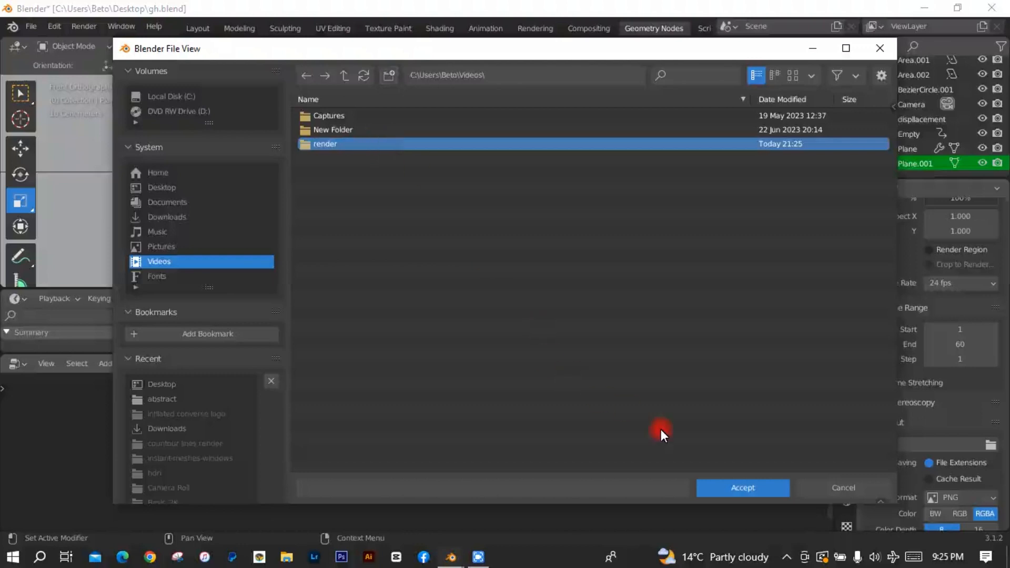
left_click(753, 490)
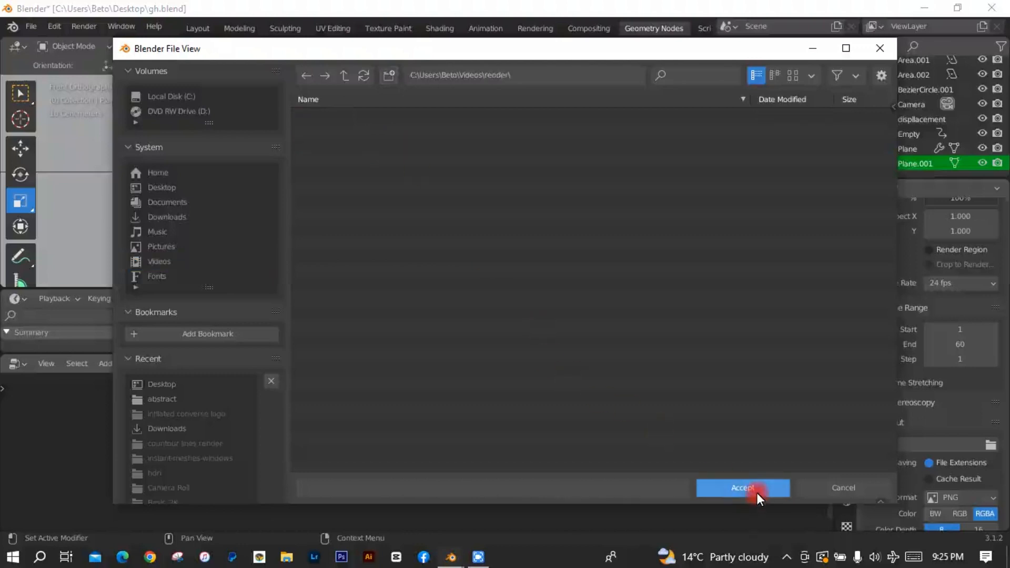
left_click(756, 492)
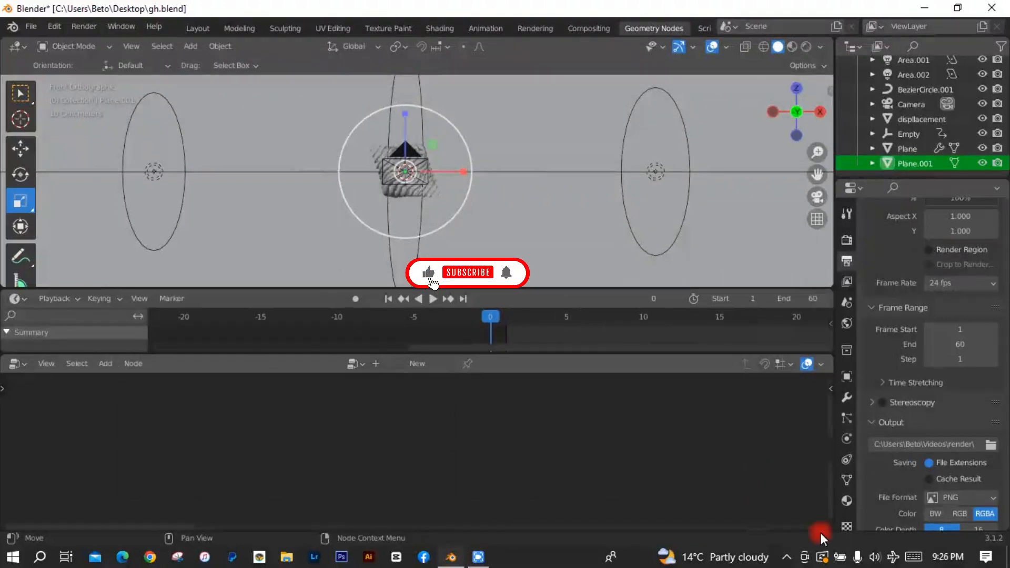
- Set the output file format to FFmpeg Video with MPEG-4 as the encoding container
scroll(942, 486, "down", 4)
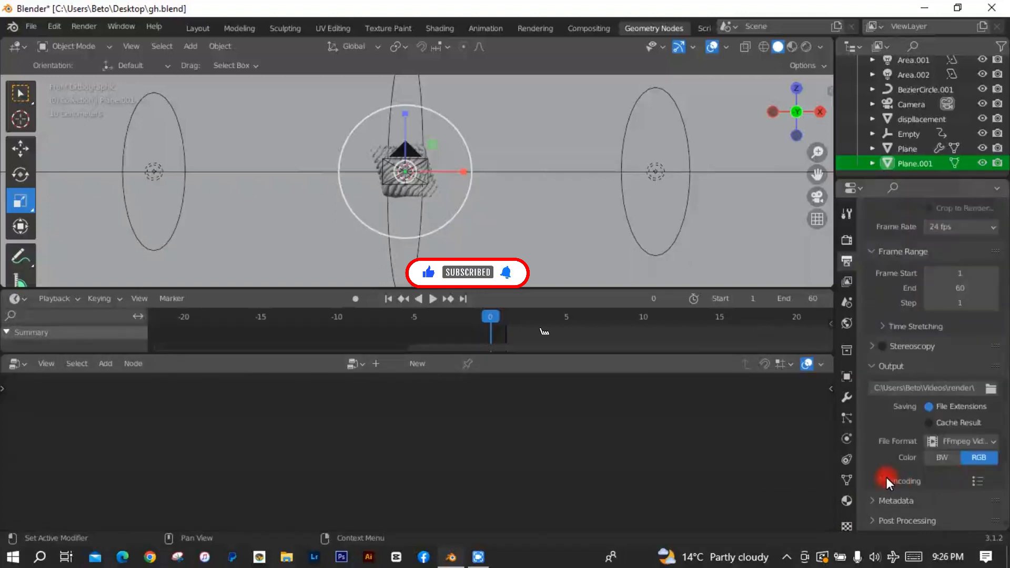
left_click(885, 478)
scroll(942, 475, "down", 4)
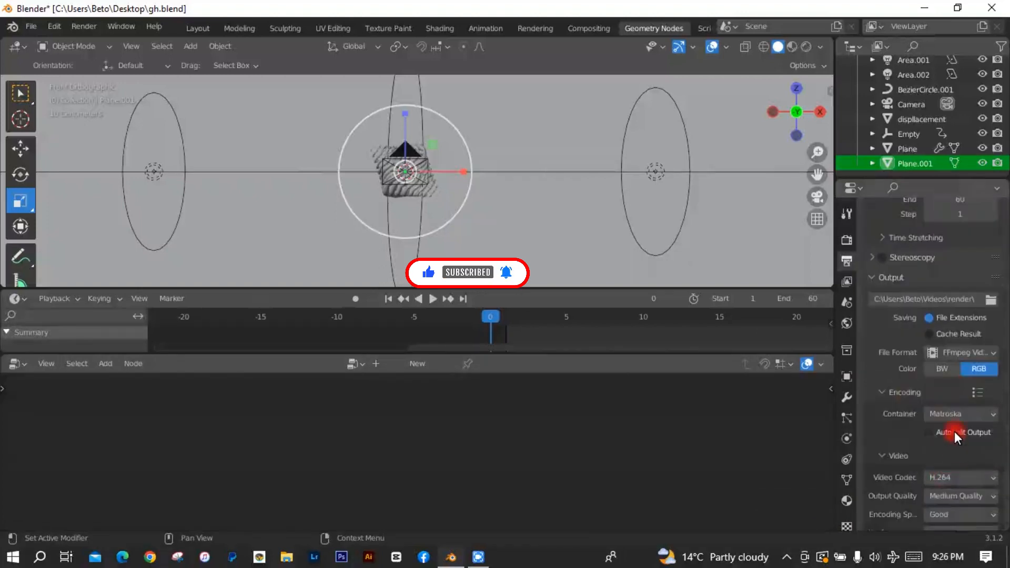
left_click(952, 416)
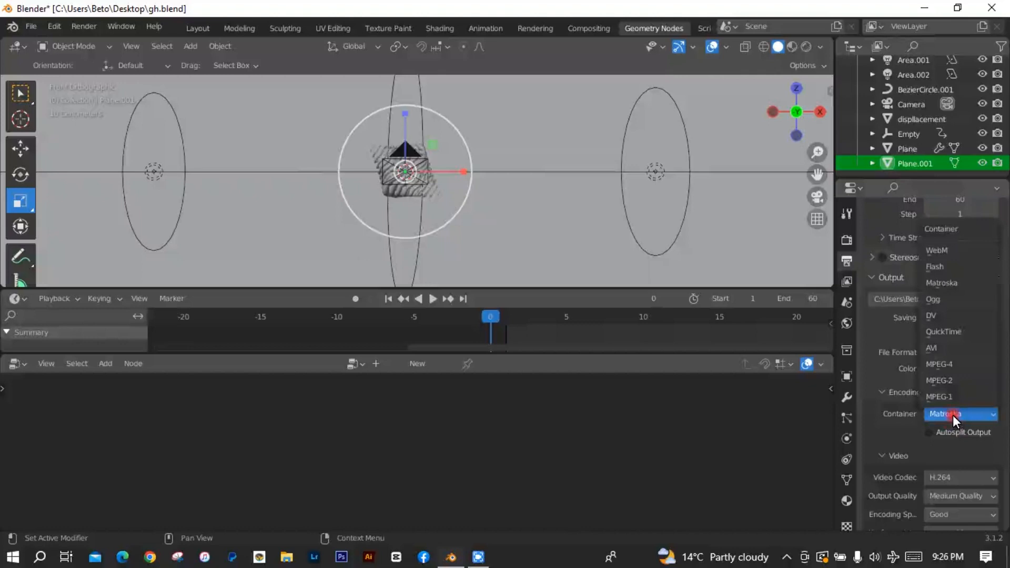
left_click(939, 364)
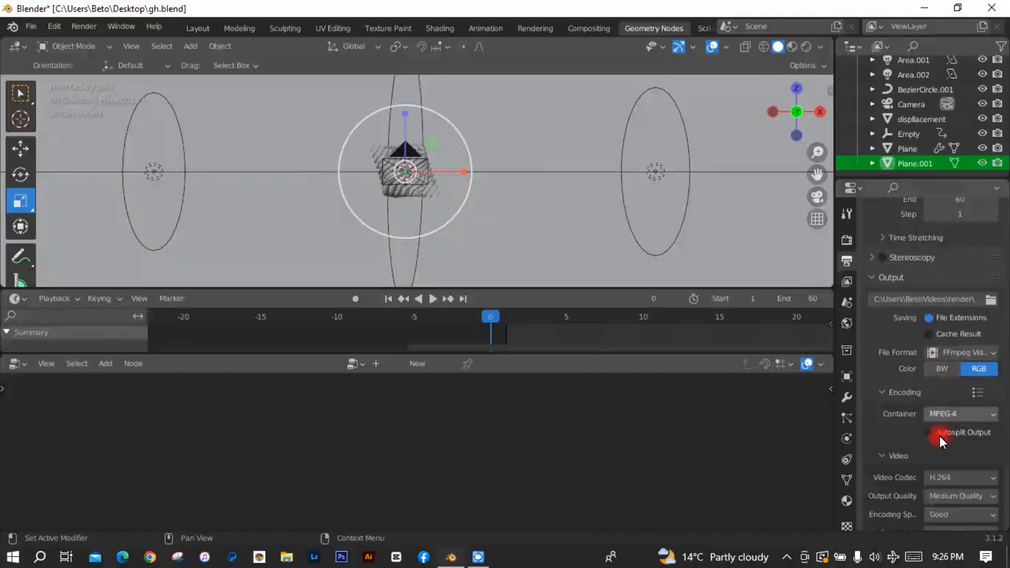
- Set the video encoding's output quality to Perceptually Lossless
scroll(939, 450, "down", 4)
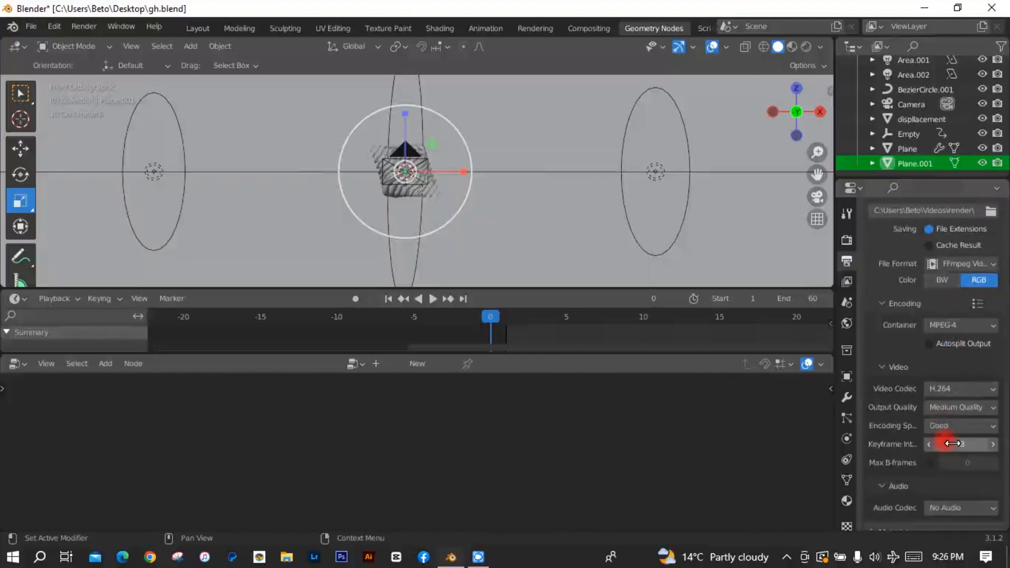
left_click(957, 407)
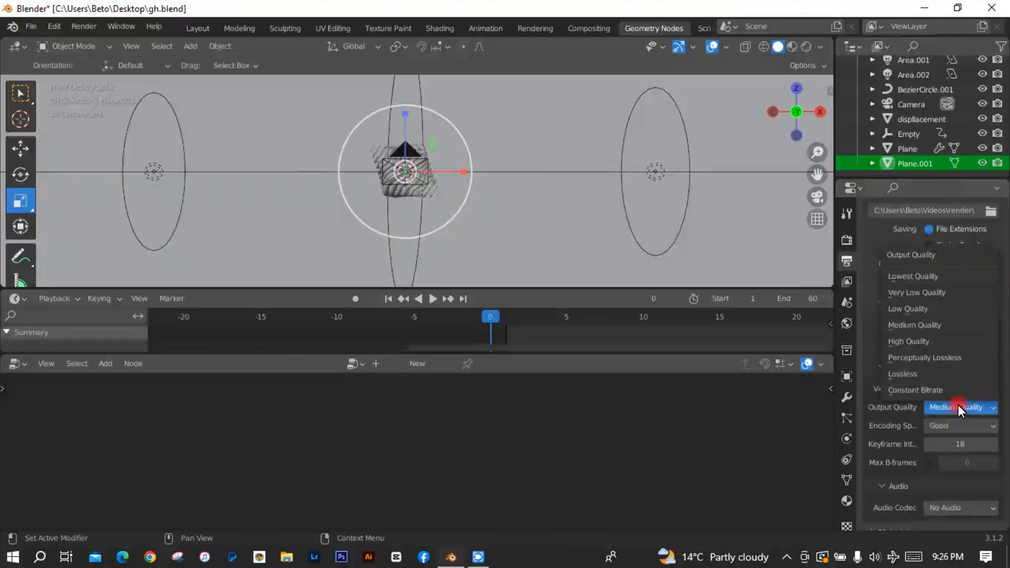
left_click(948, 357)
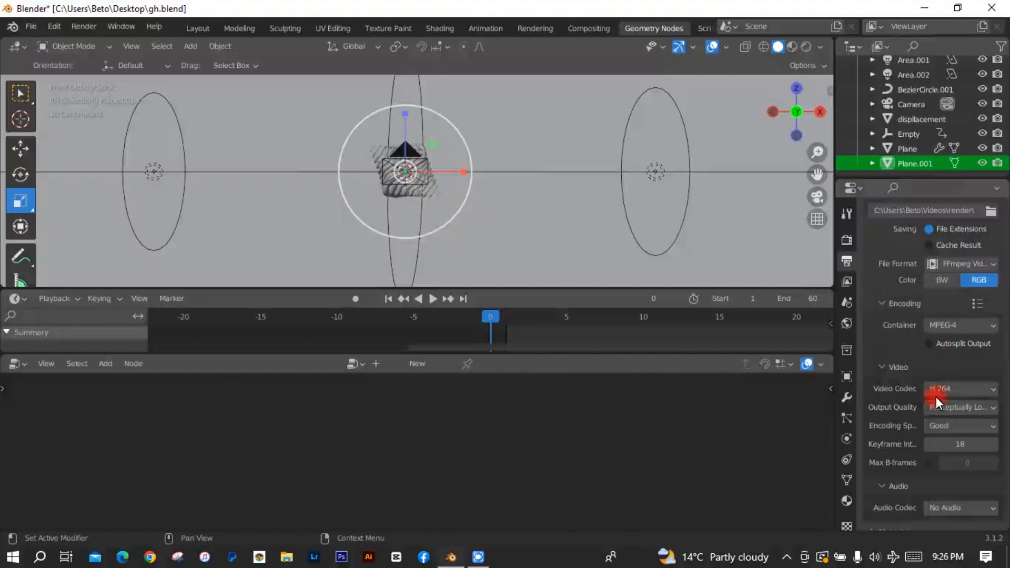